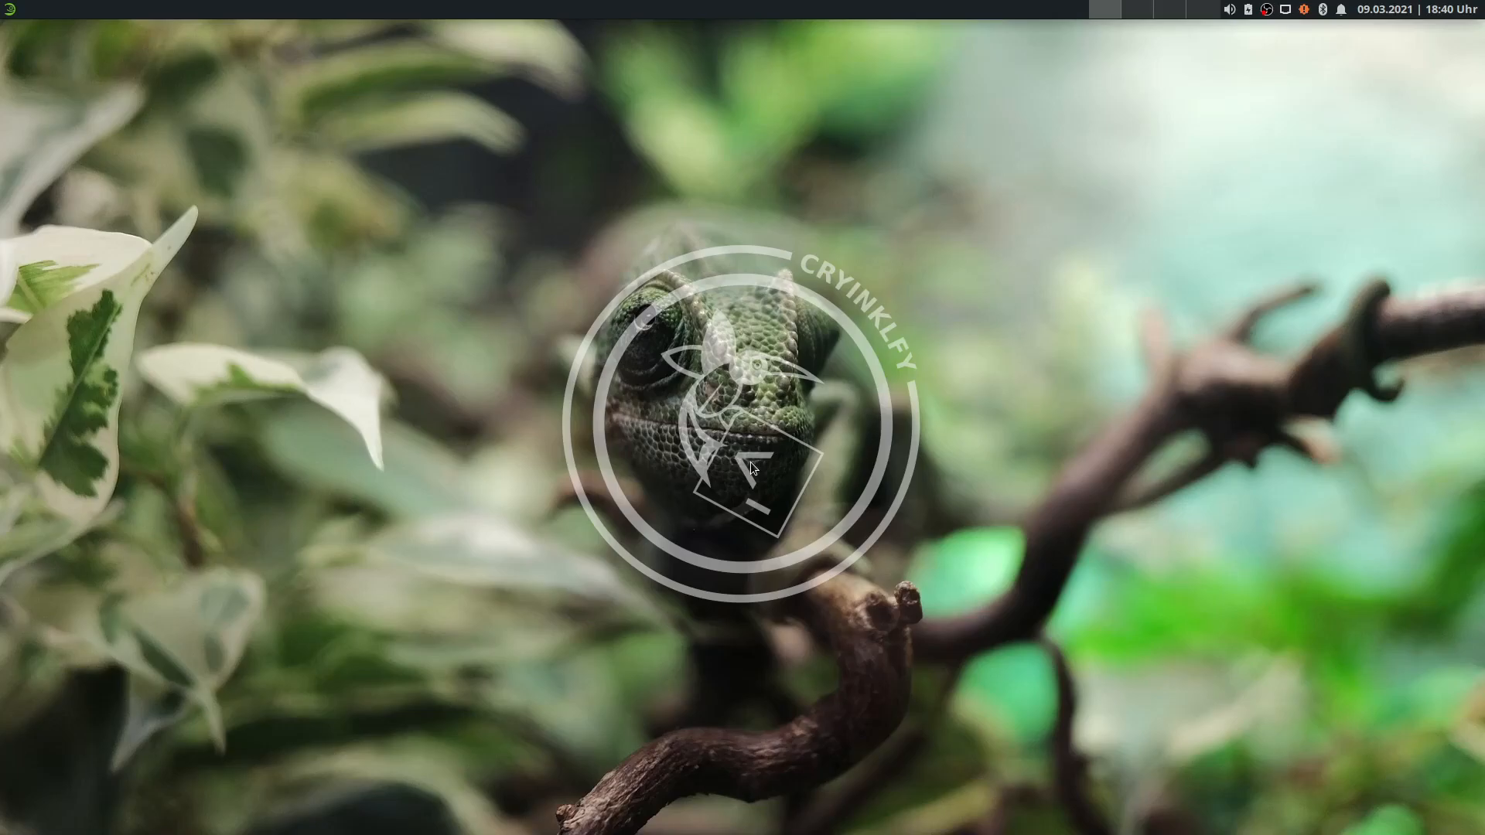
Open a terminal and change the working directory to Fusion360.
key(ctrl+alt+t)
key(Up)
key(Up)
key(Up)
key(Up)
key(Up)
key(Up)
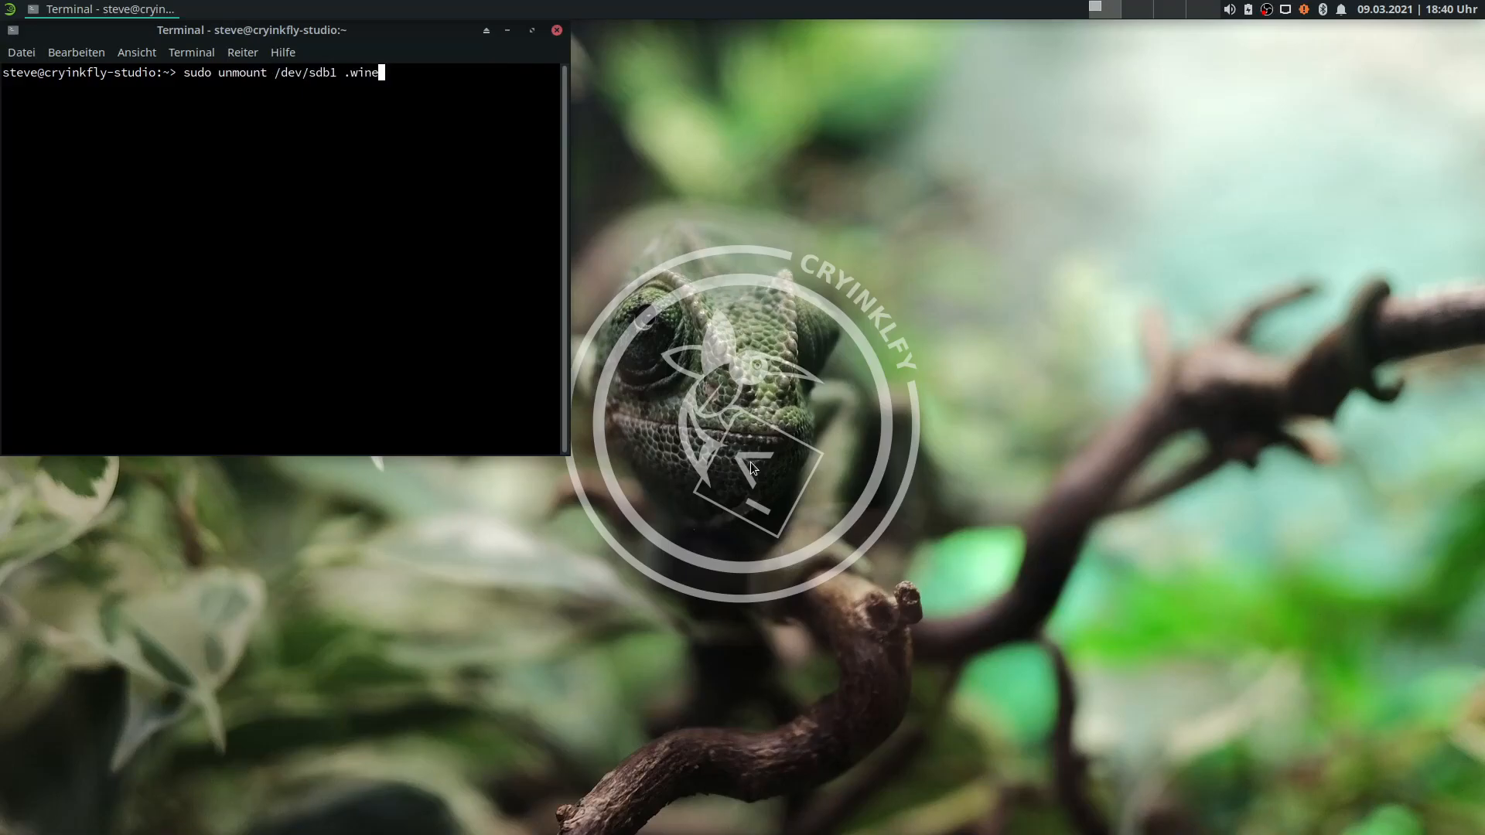
key(Up)
key(Up)
key(Up)
key(Up)
key(Up)
key(Return)
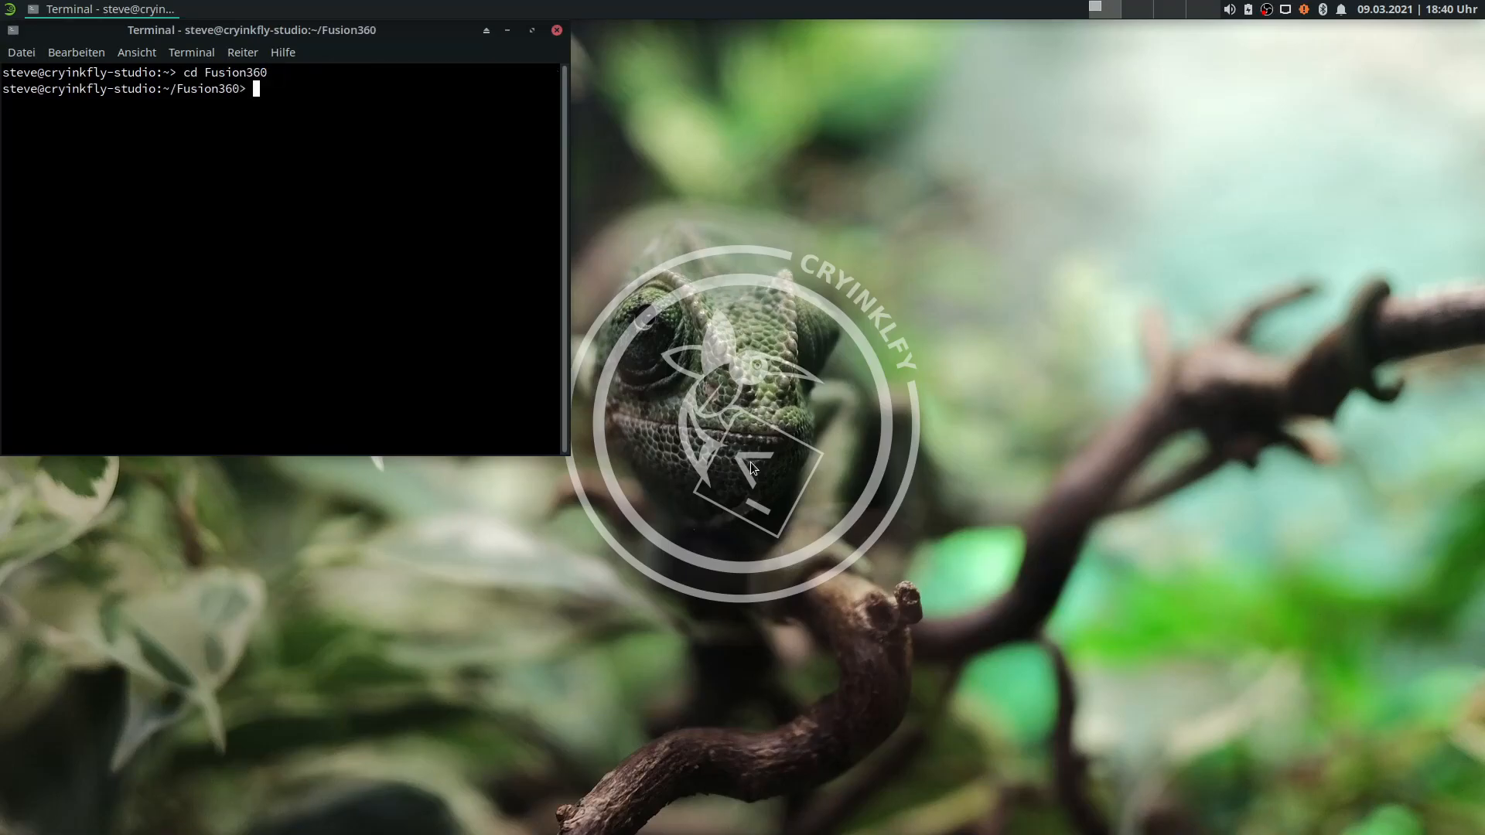
Launch Autodesk Fusion 360 through Wine by rerunning the earlier start.exe command that opens the Autodesk Fusion 360.lnk shortcut.
key(Up)
key(Up)
key(Up)
key(Up)
key(Up)
key(Up)
key(Up)
key(Up)
key(Up)
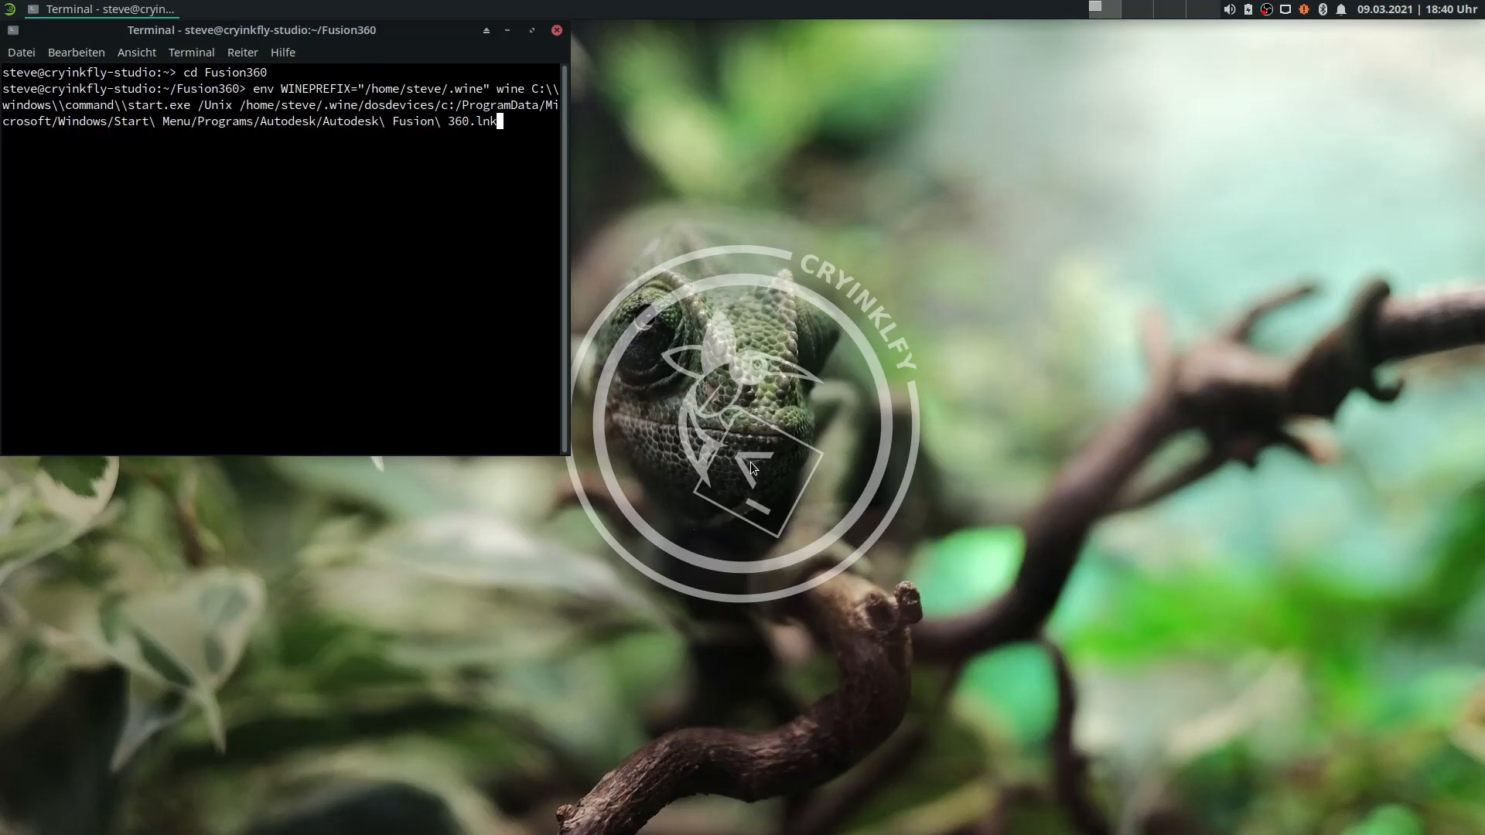
key(Return)
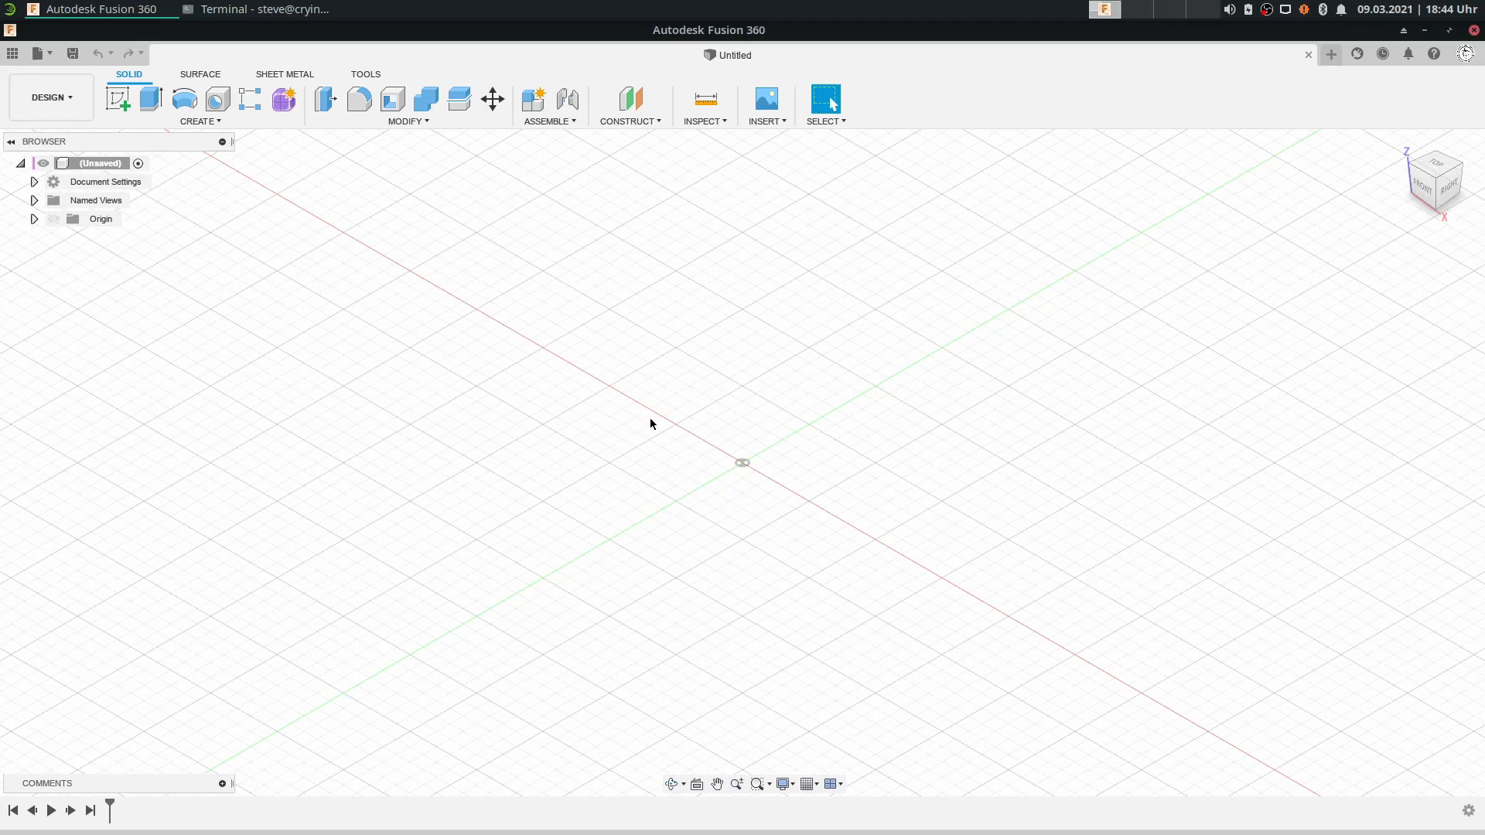
Open the Simulation_Winkel design from the project's stored files and close the file browser.
click(51, 98)
click(13, 53)
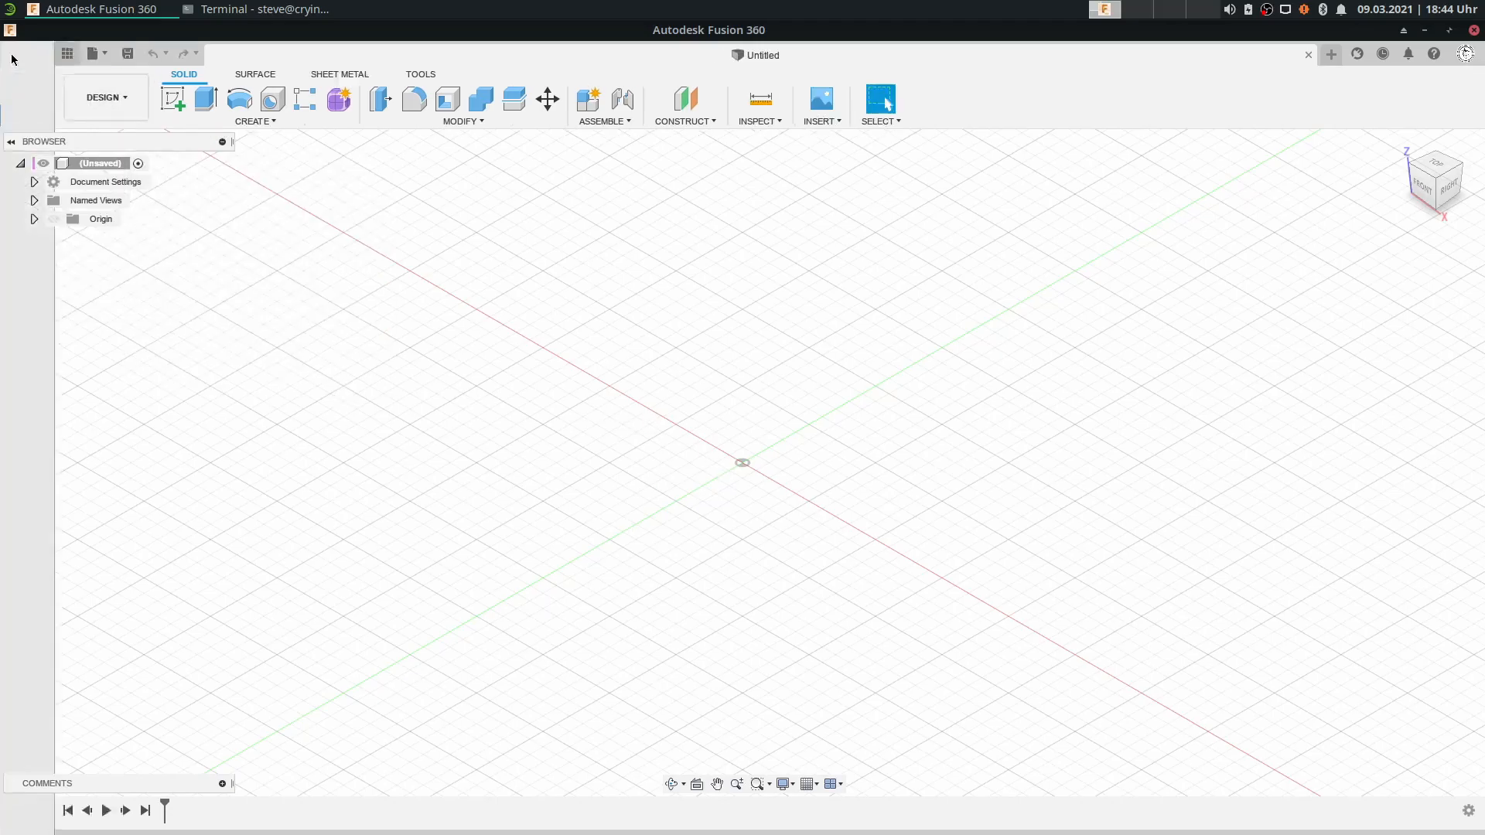
double_click(215, 223)
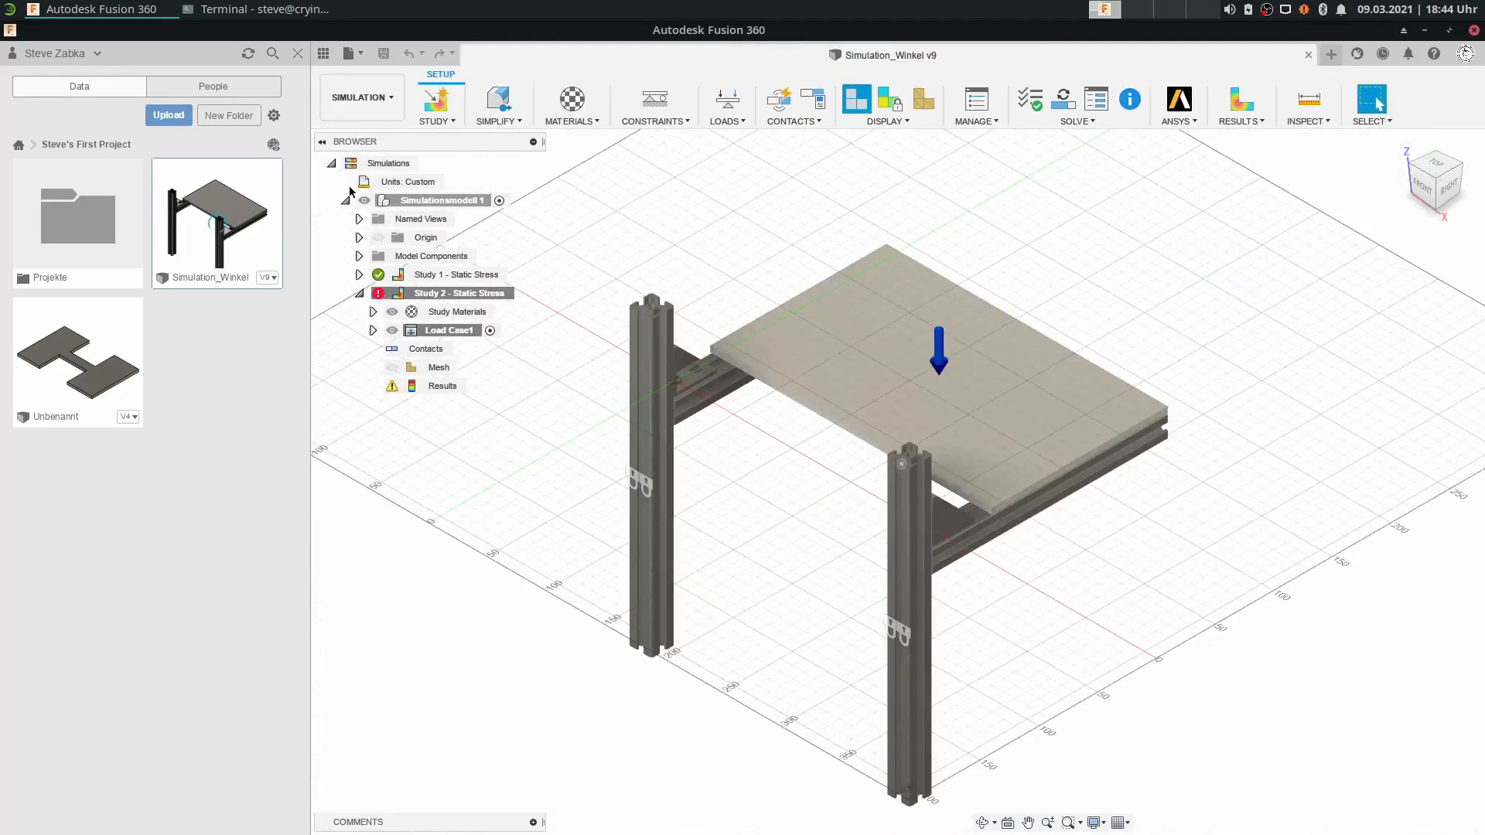
click(320, 56)
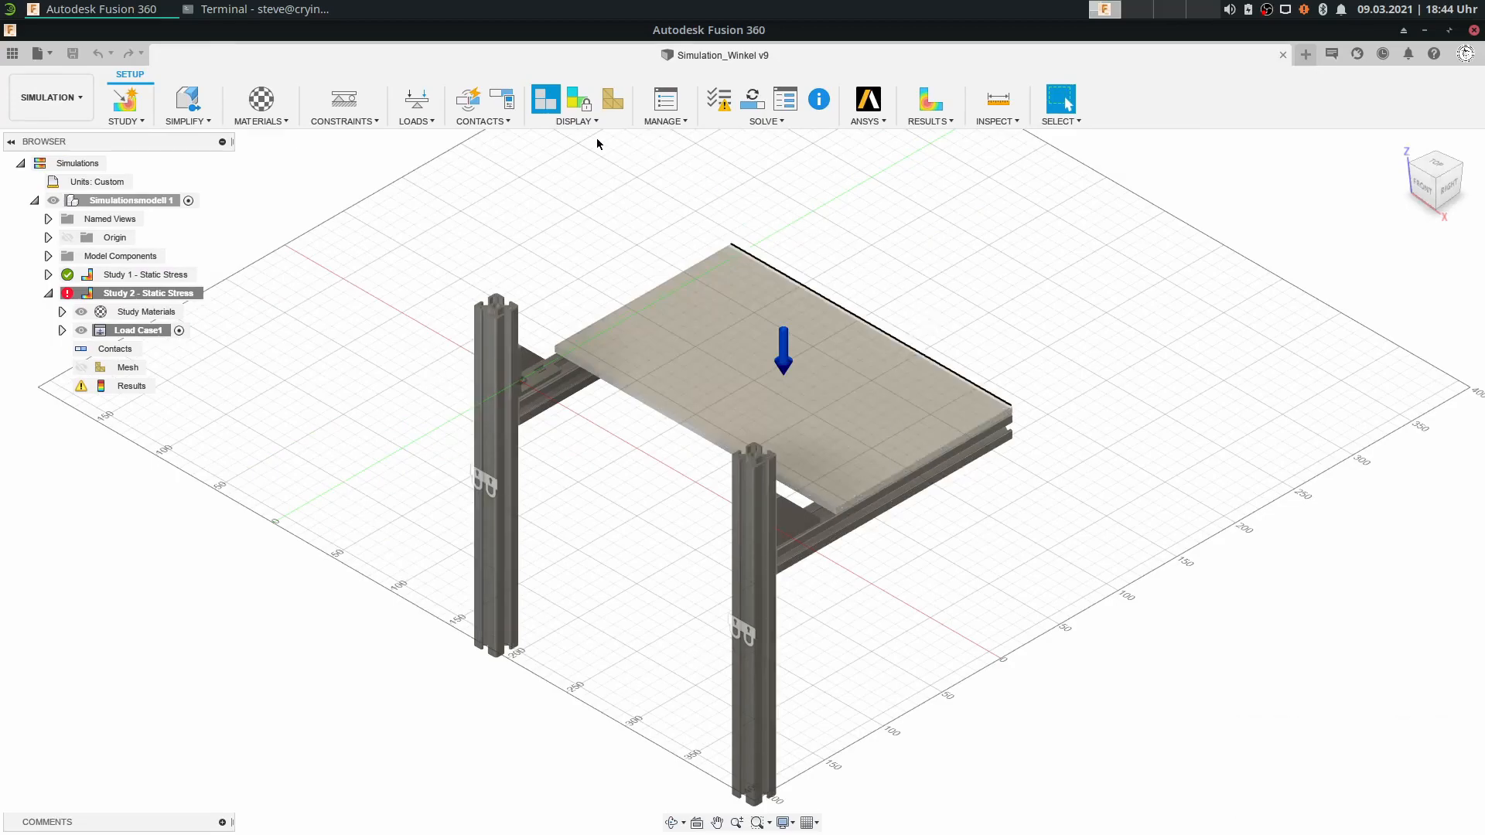
Switch from the Simulation workspace to the Design workspace to view the original model.
click(60, 99)
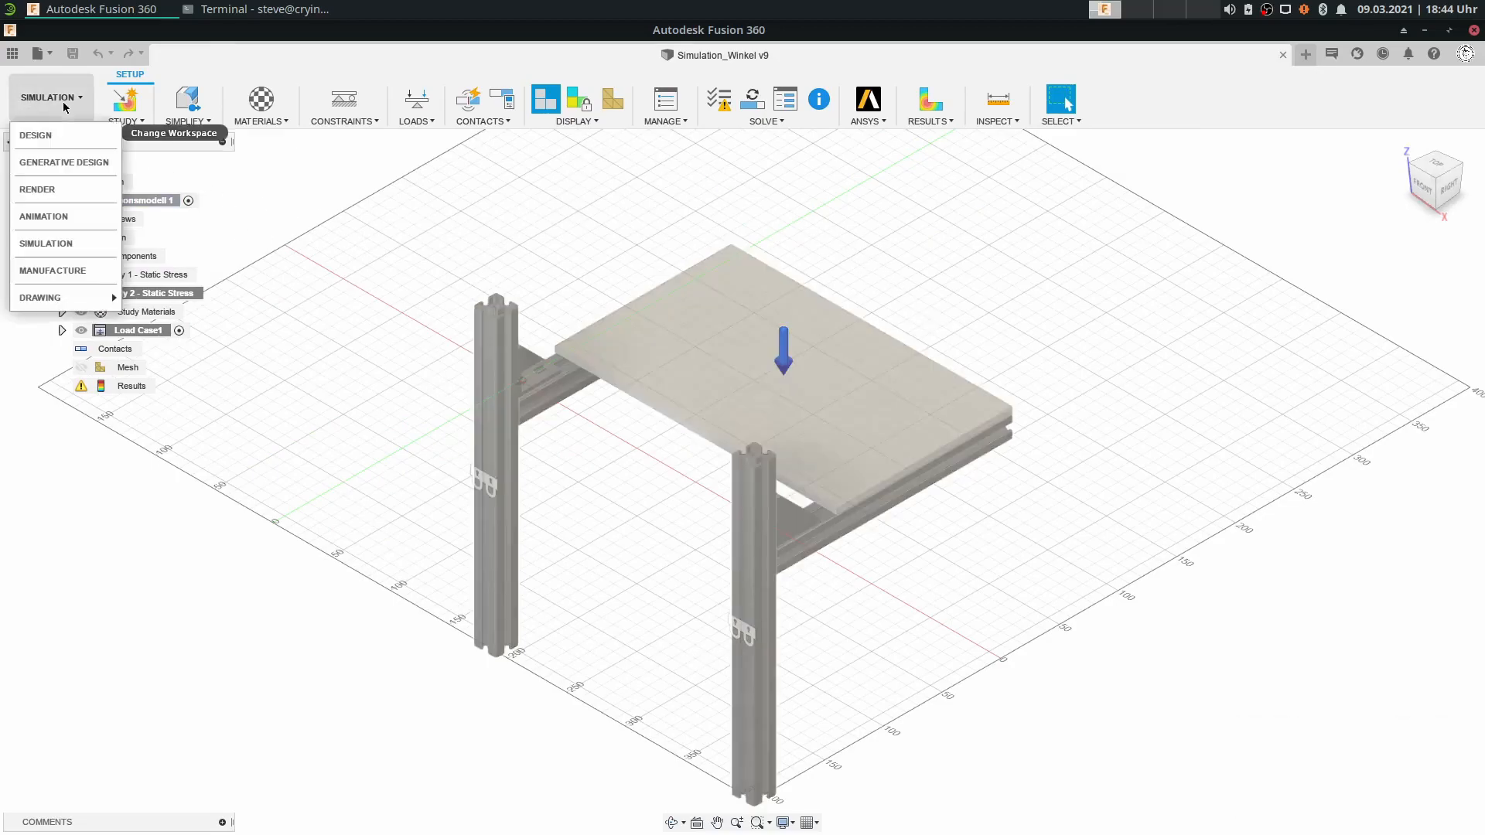
click(61, 136)
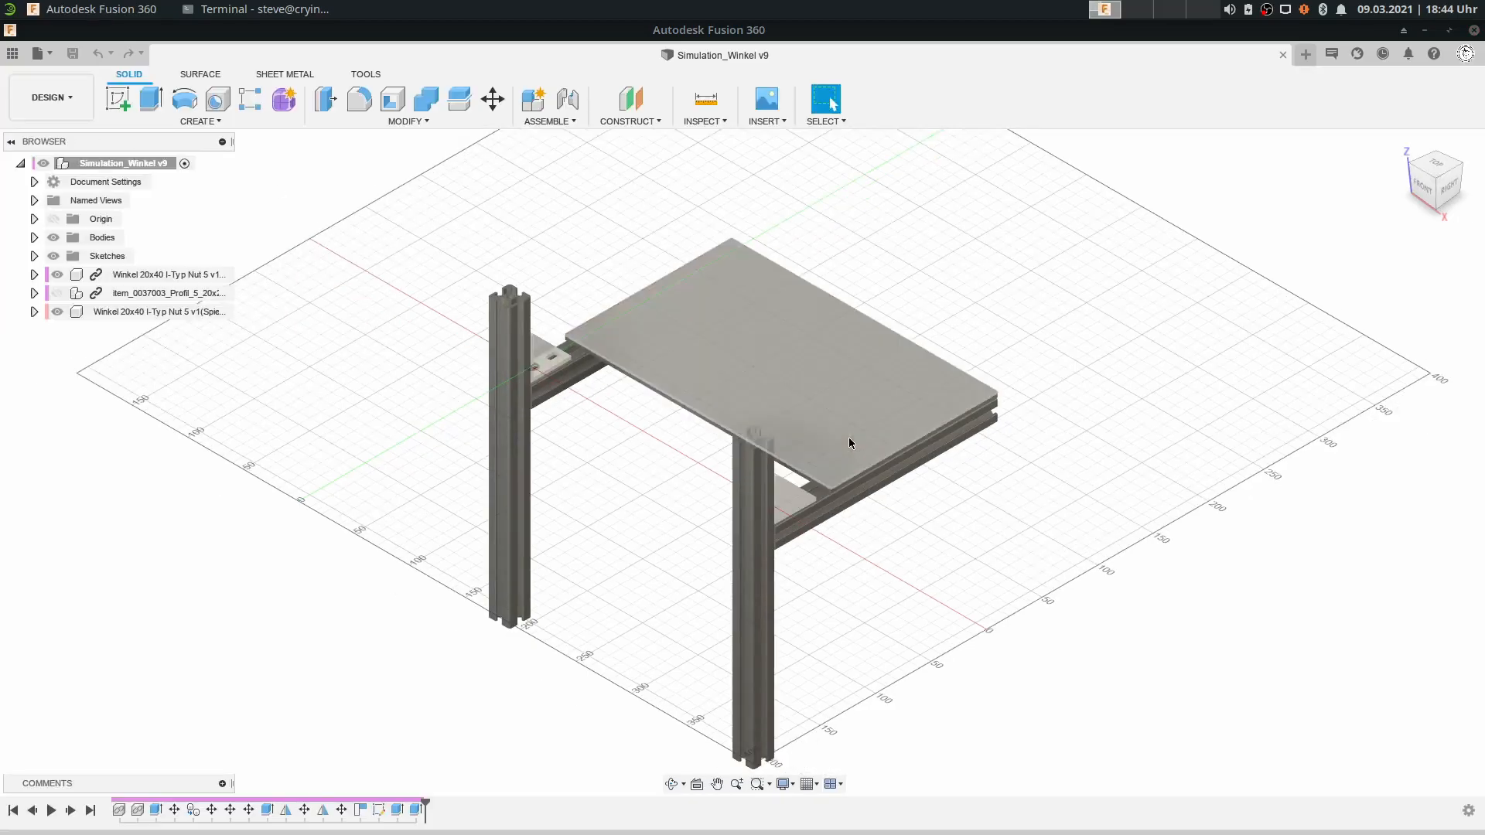
click(59, 99)
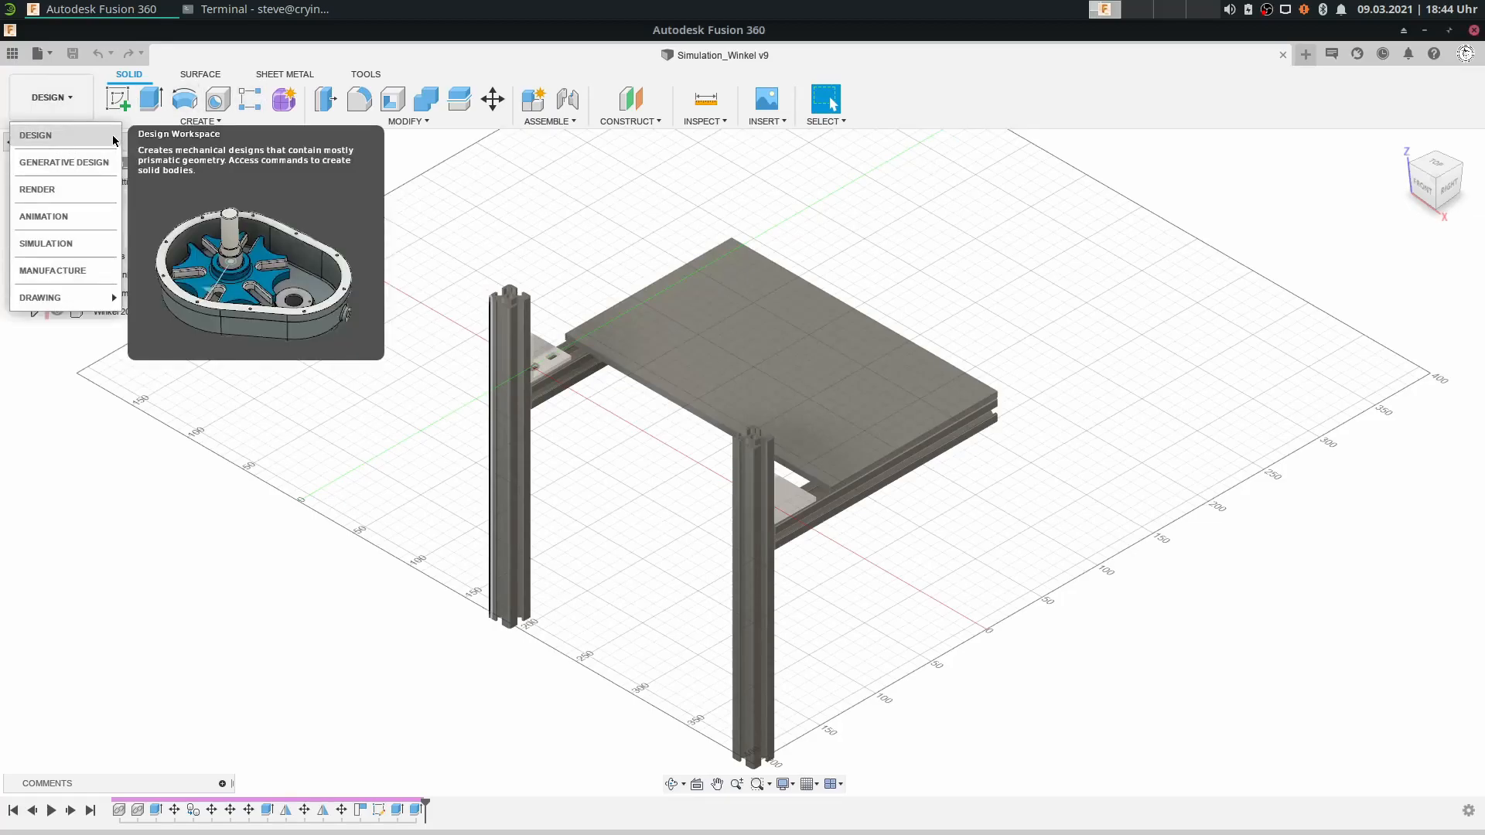
click(87, 101)
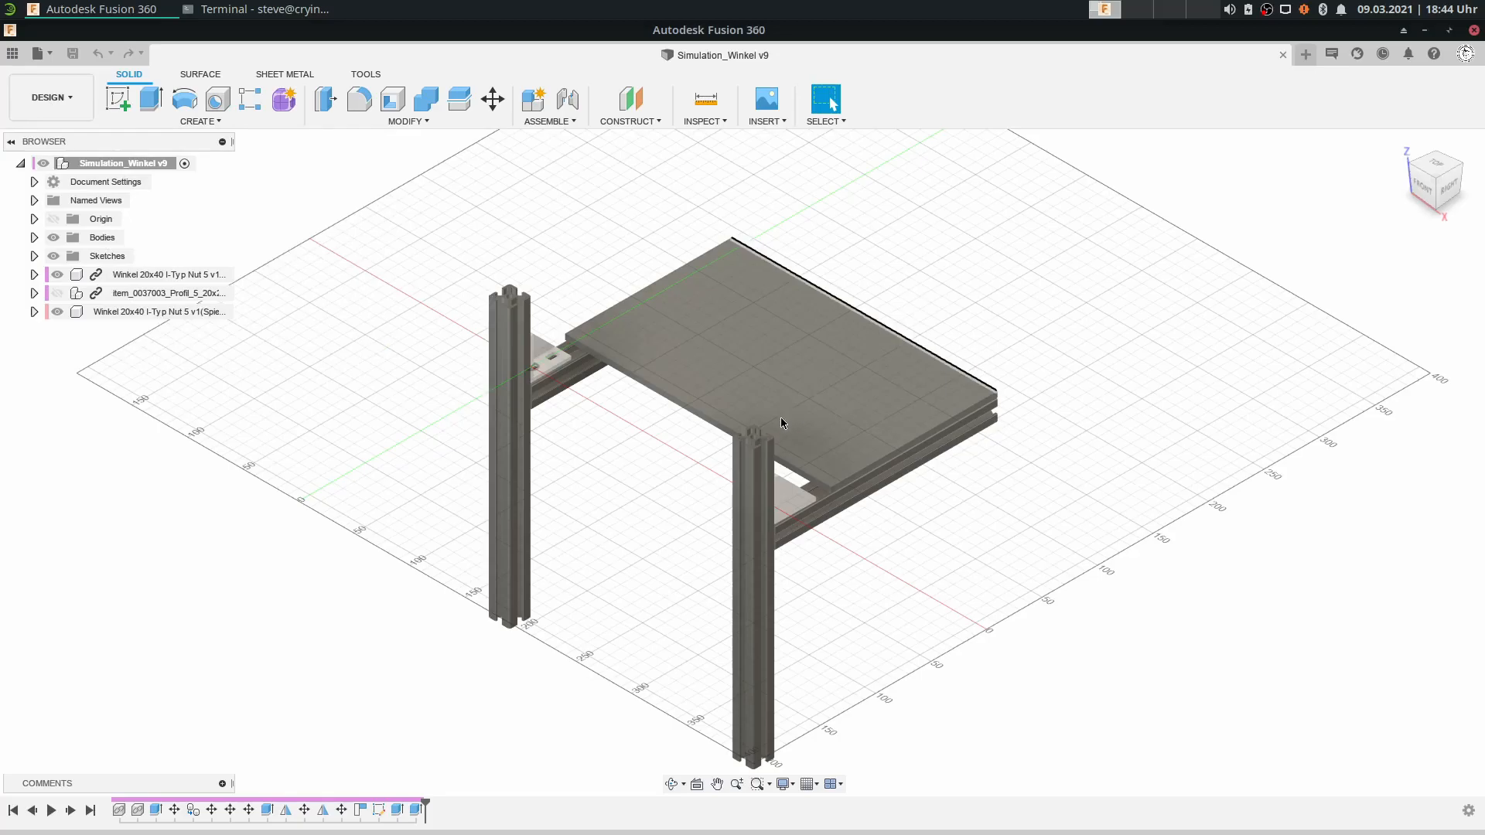
Examine the profile frame, angle brackets and top plate up close and from the right side, ending in the home view.
middle_drag(606, 477, 626, 417)
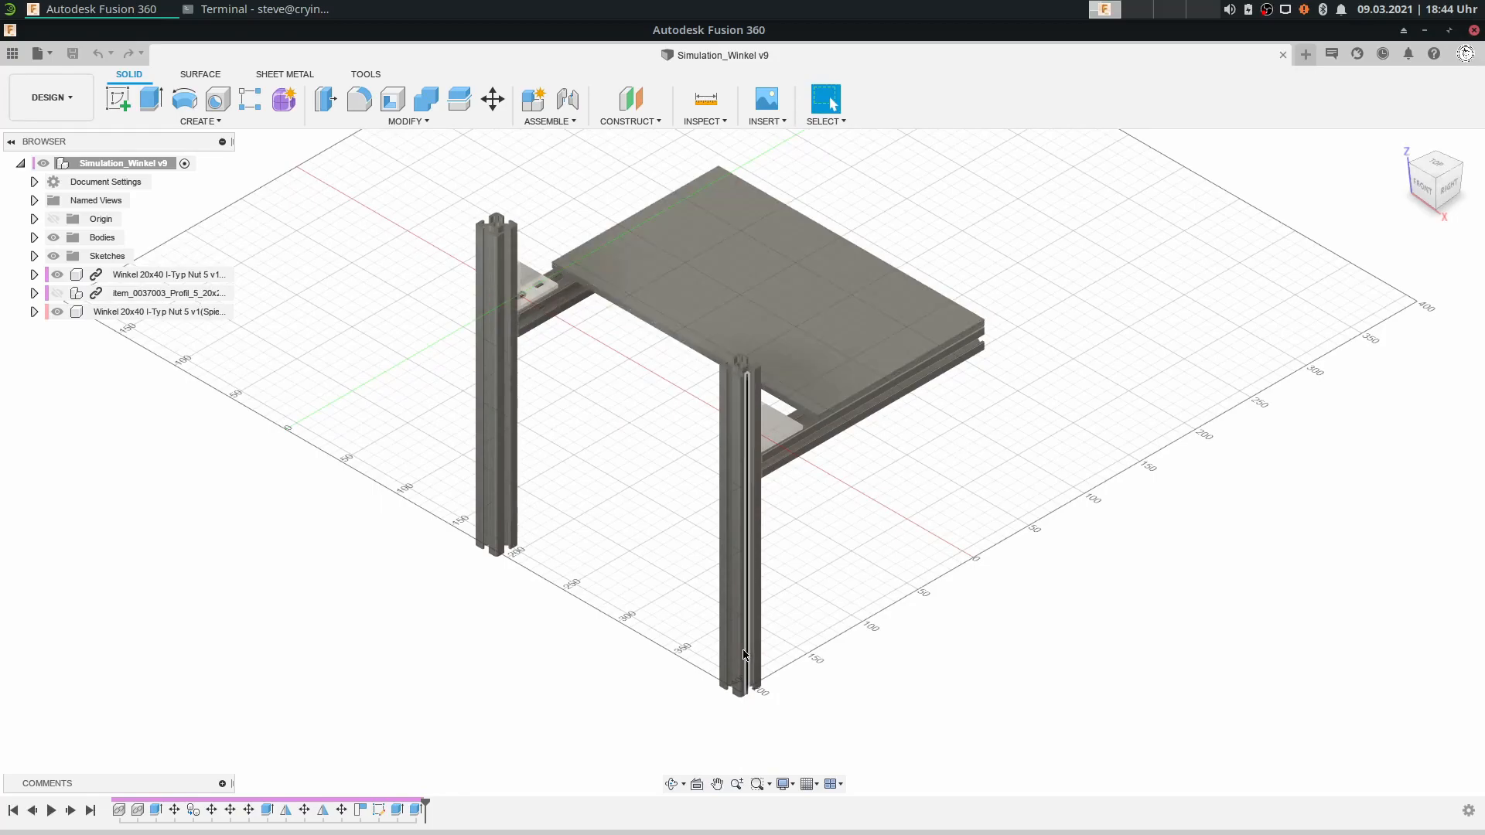
scroll(588, 325, up, 3)
middle_drag(524, 325, 462, 388)
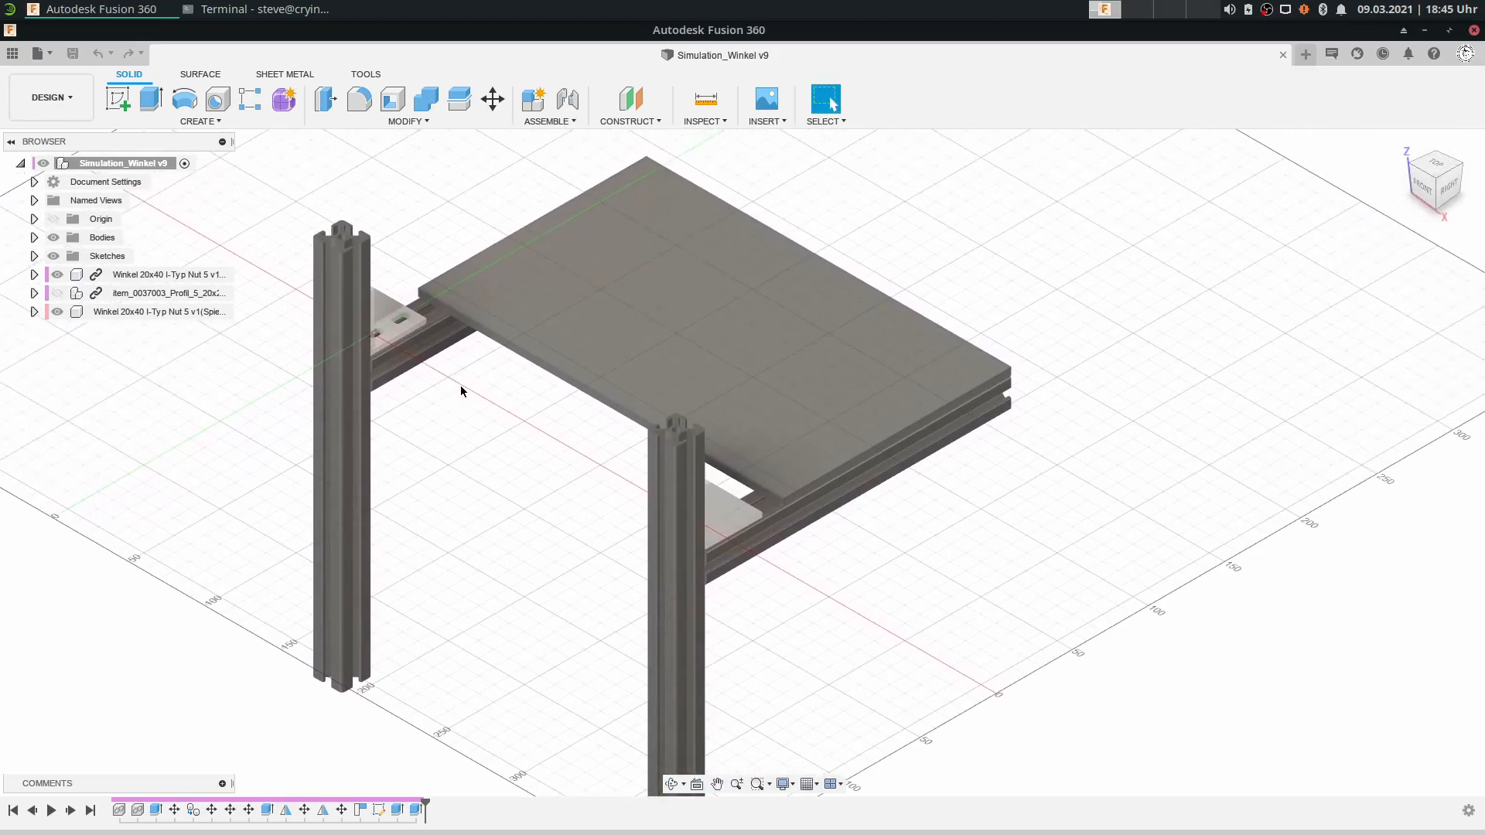
scroll(461, 388, up, 2)
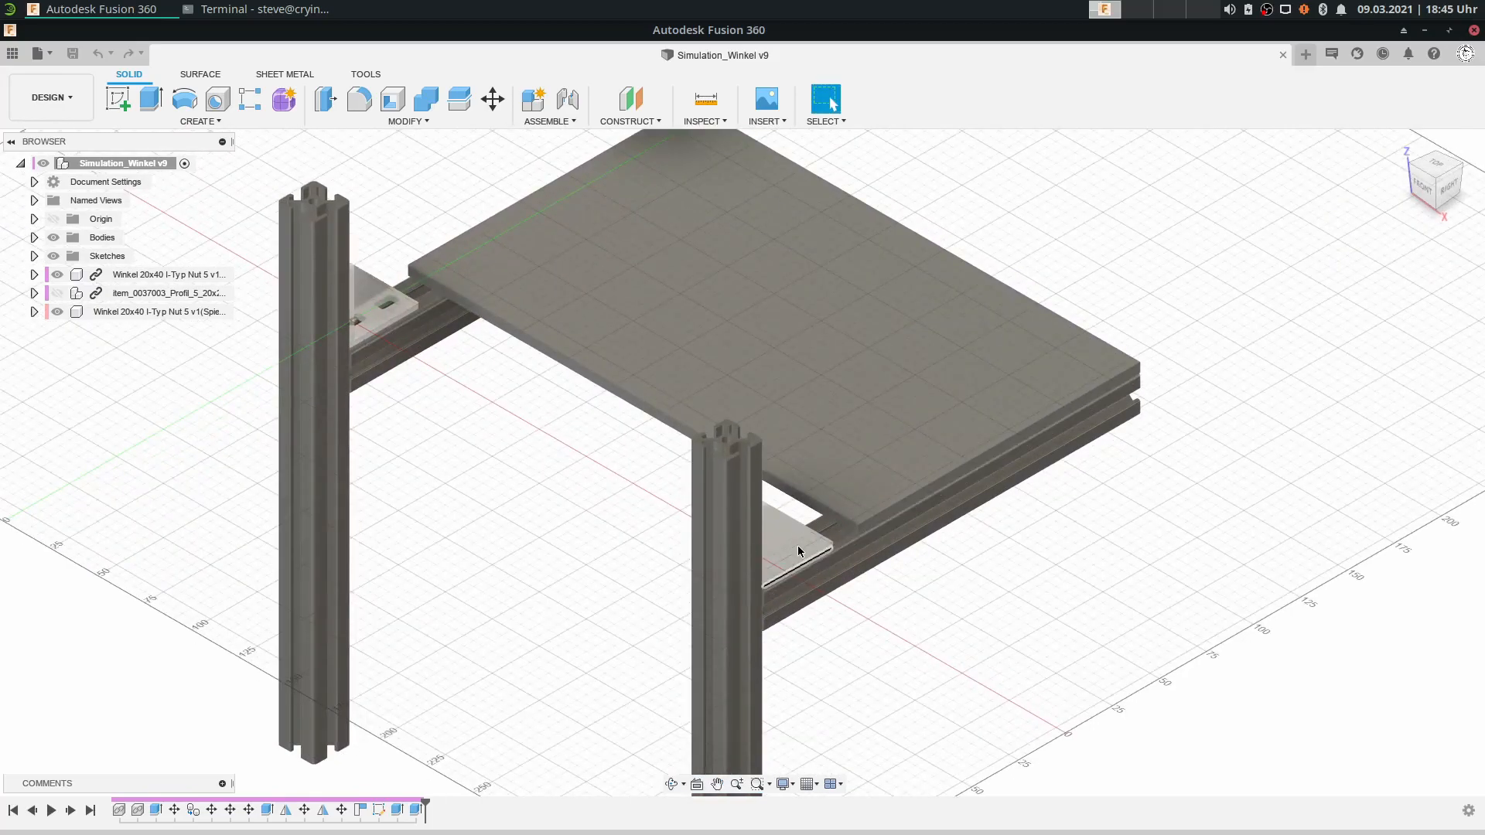
scroll(547, 514, down, 3)
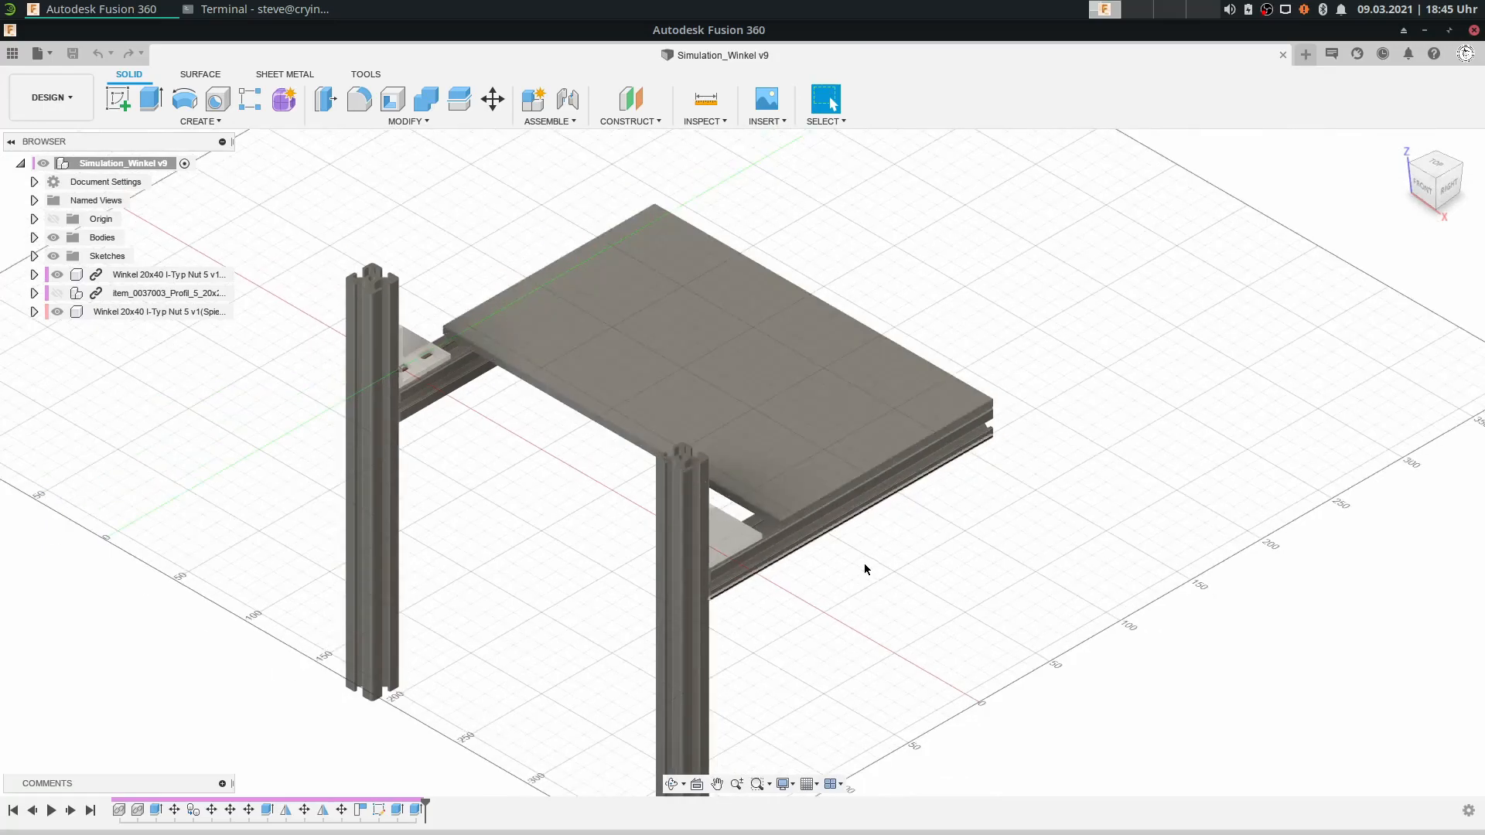
middle_drag(964, 551, 1053, 368)
scroll(995, 404, down, 2)
middle_drag(980, 454, 956, 563)
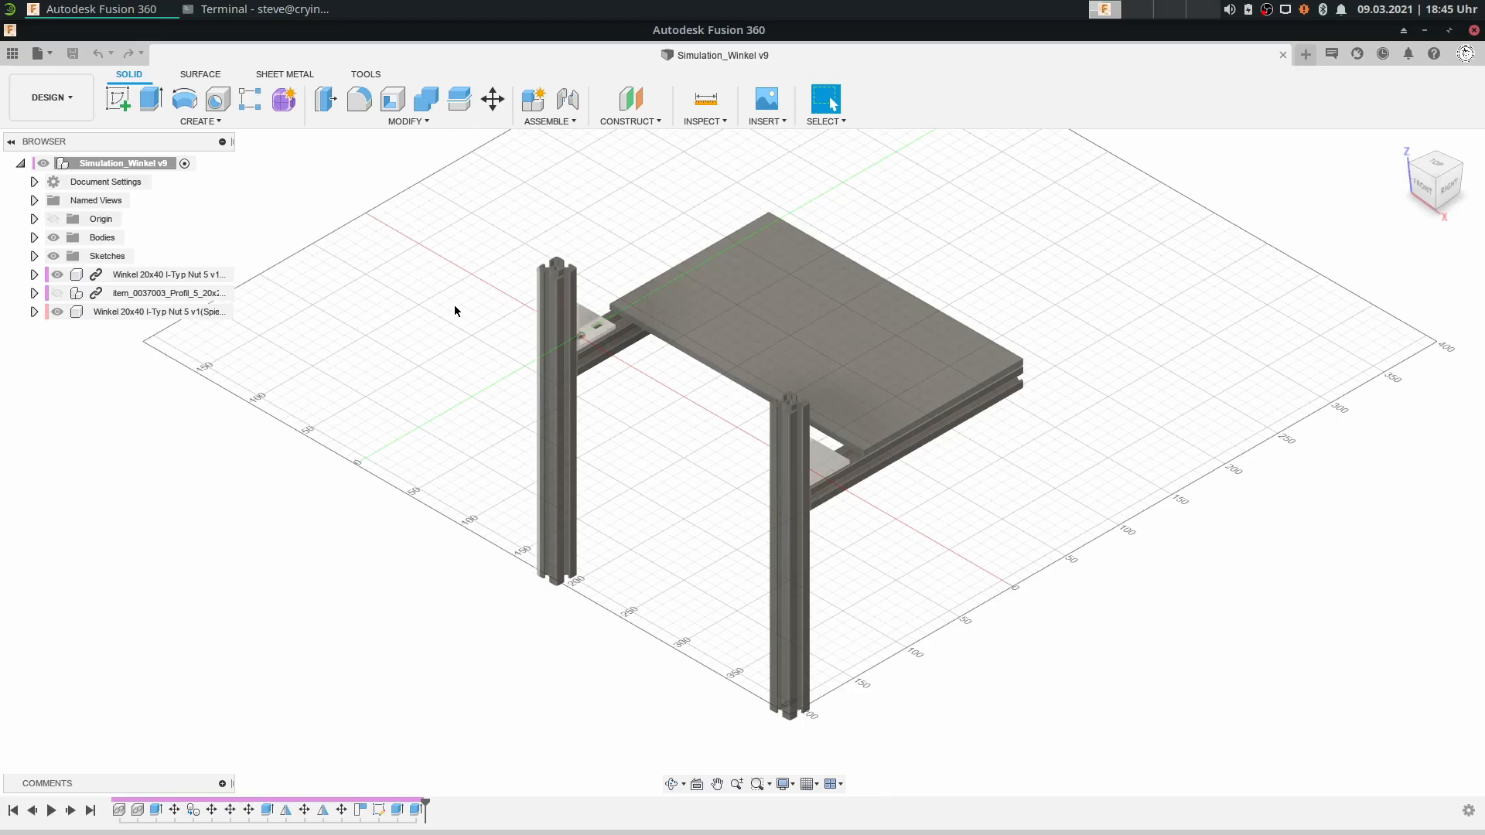
middle_drag(643, 364, 541, 421)
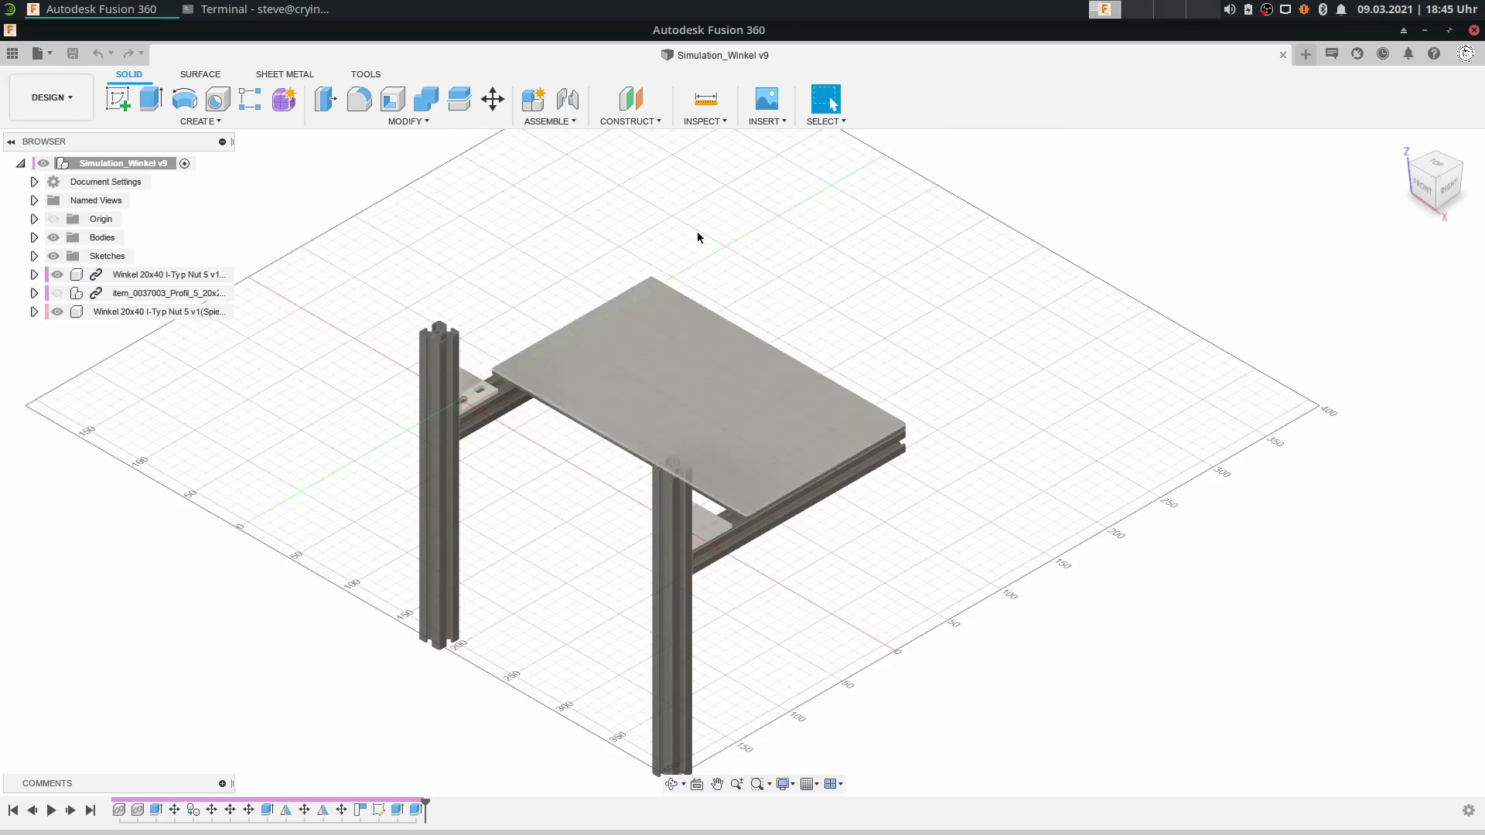
click(1449, 187)
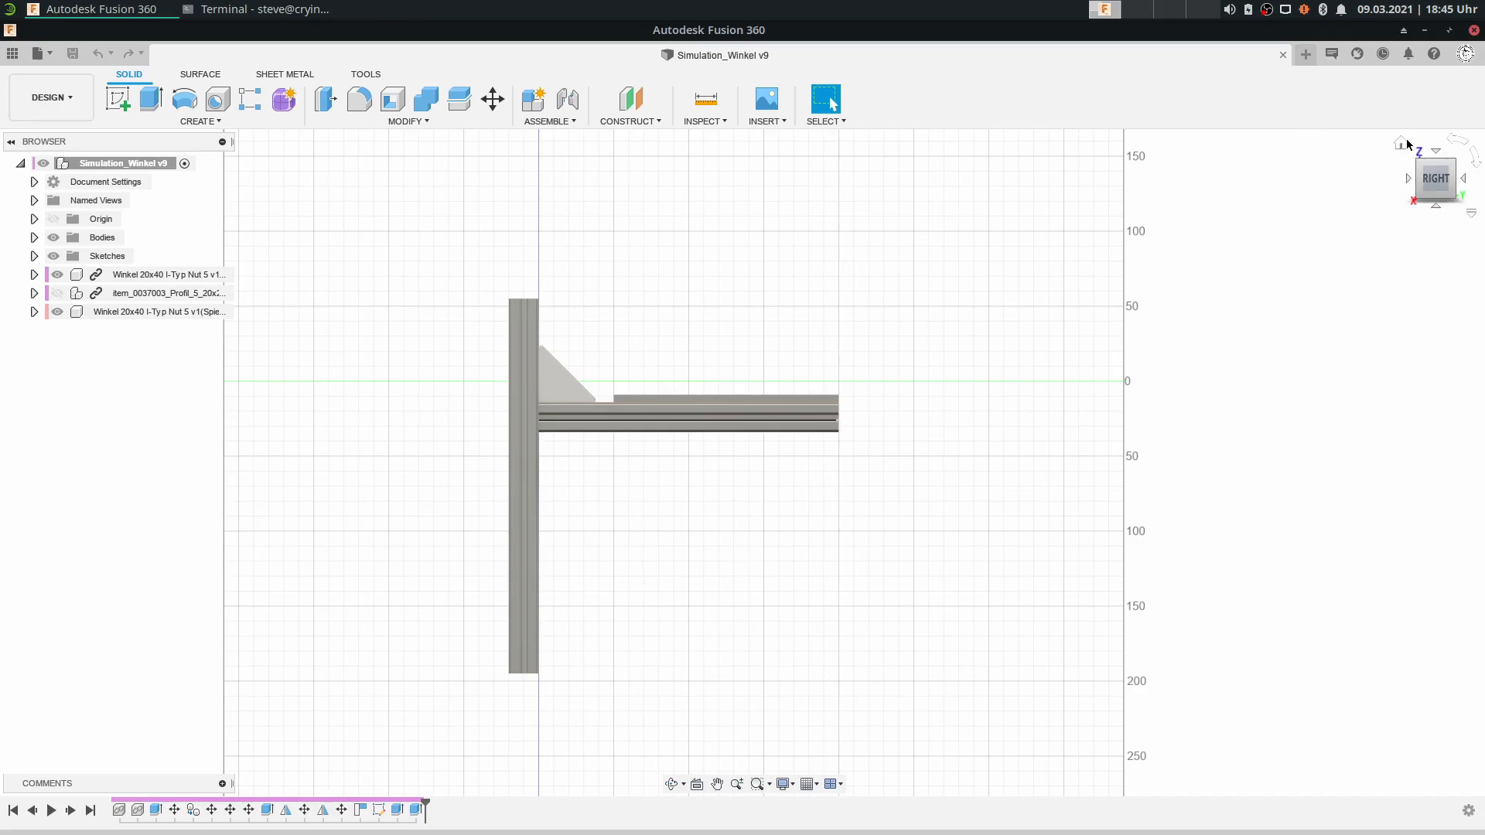
click(1402, 144)
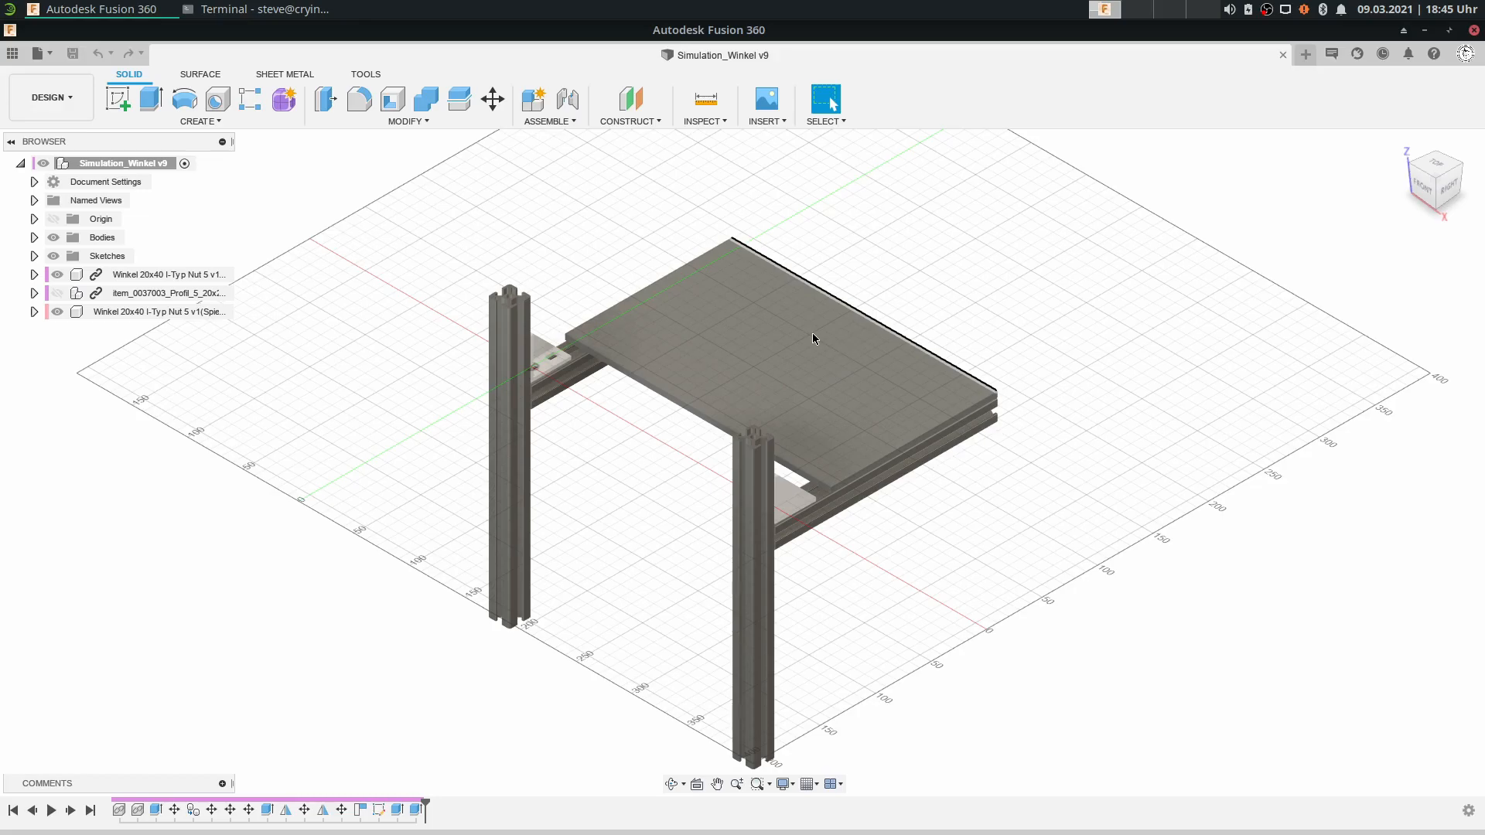
Return to the Simulation workspace and delete the Study 2 - Static Stress study with its results.
click(74, 102)
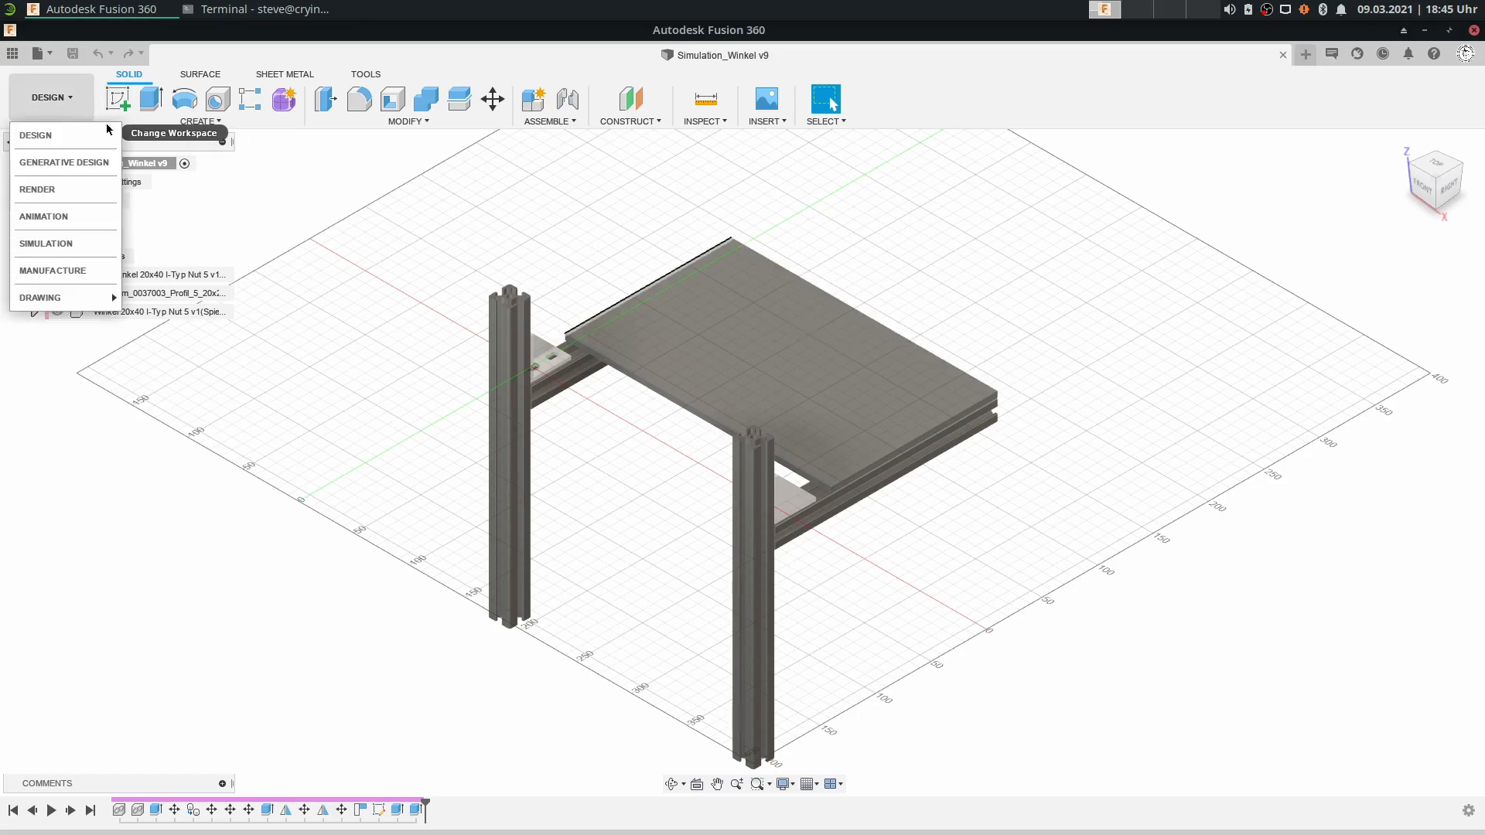
click(46, 243)
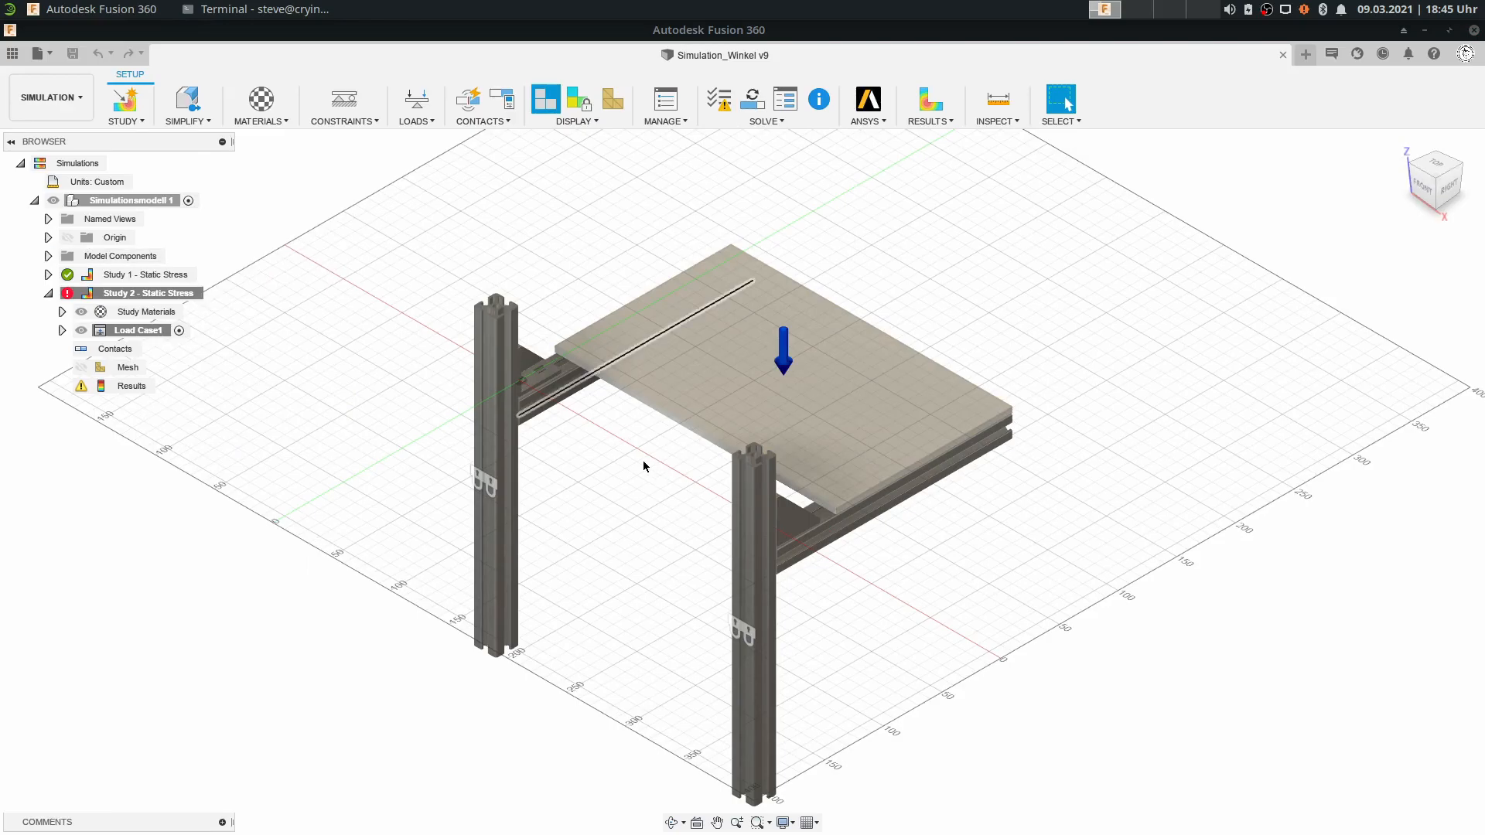
click(68, 299)
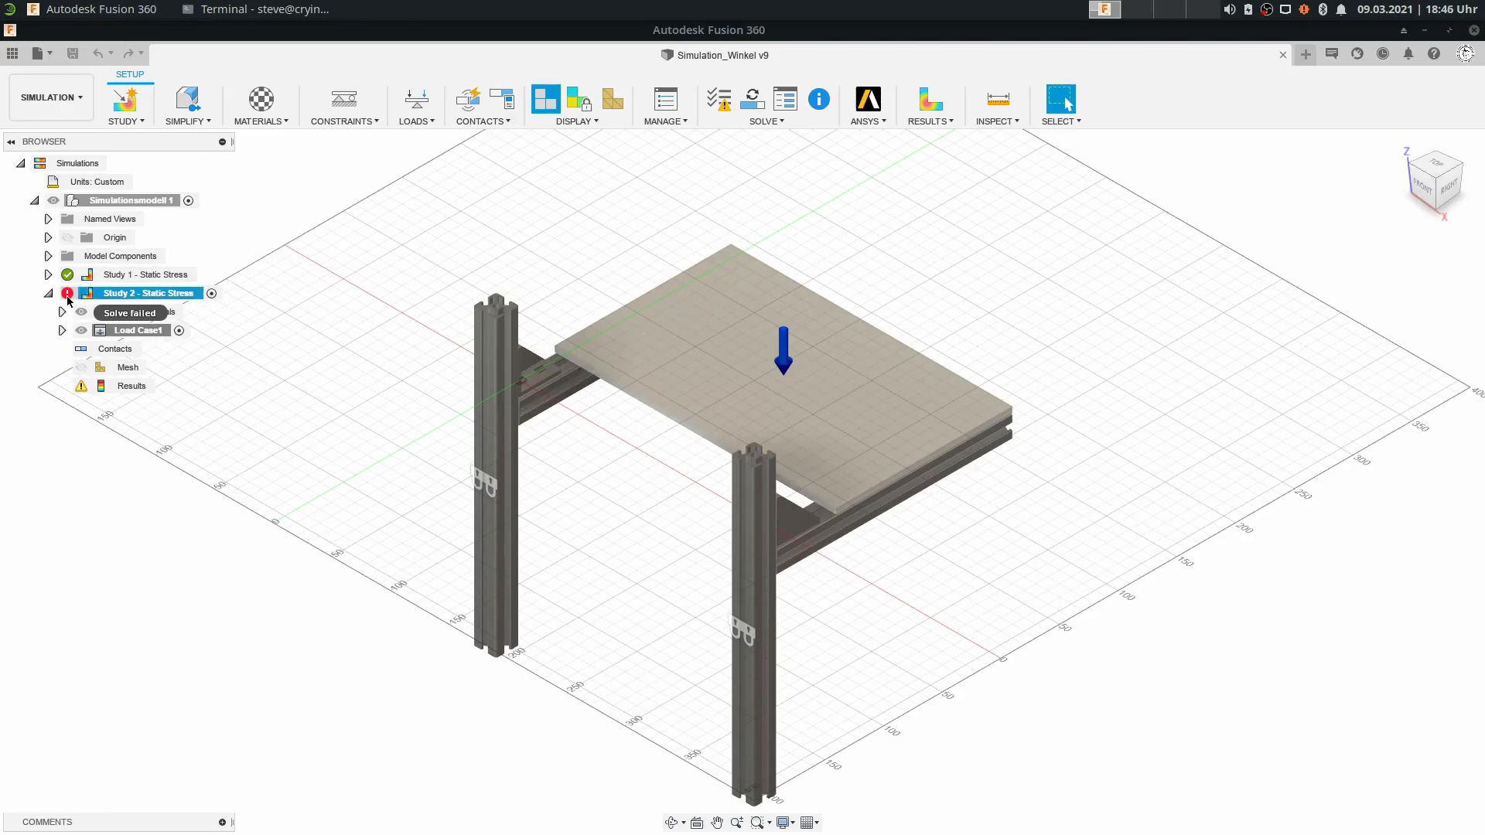
right_click(68, 301)
click(91, 369)
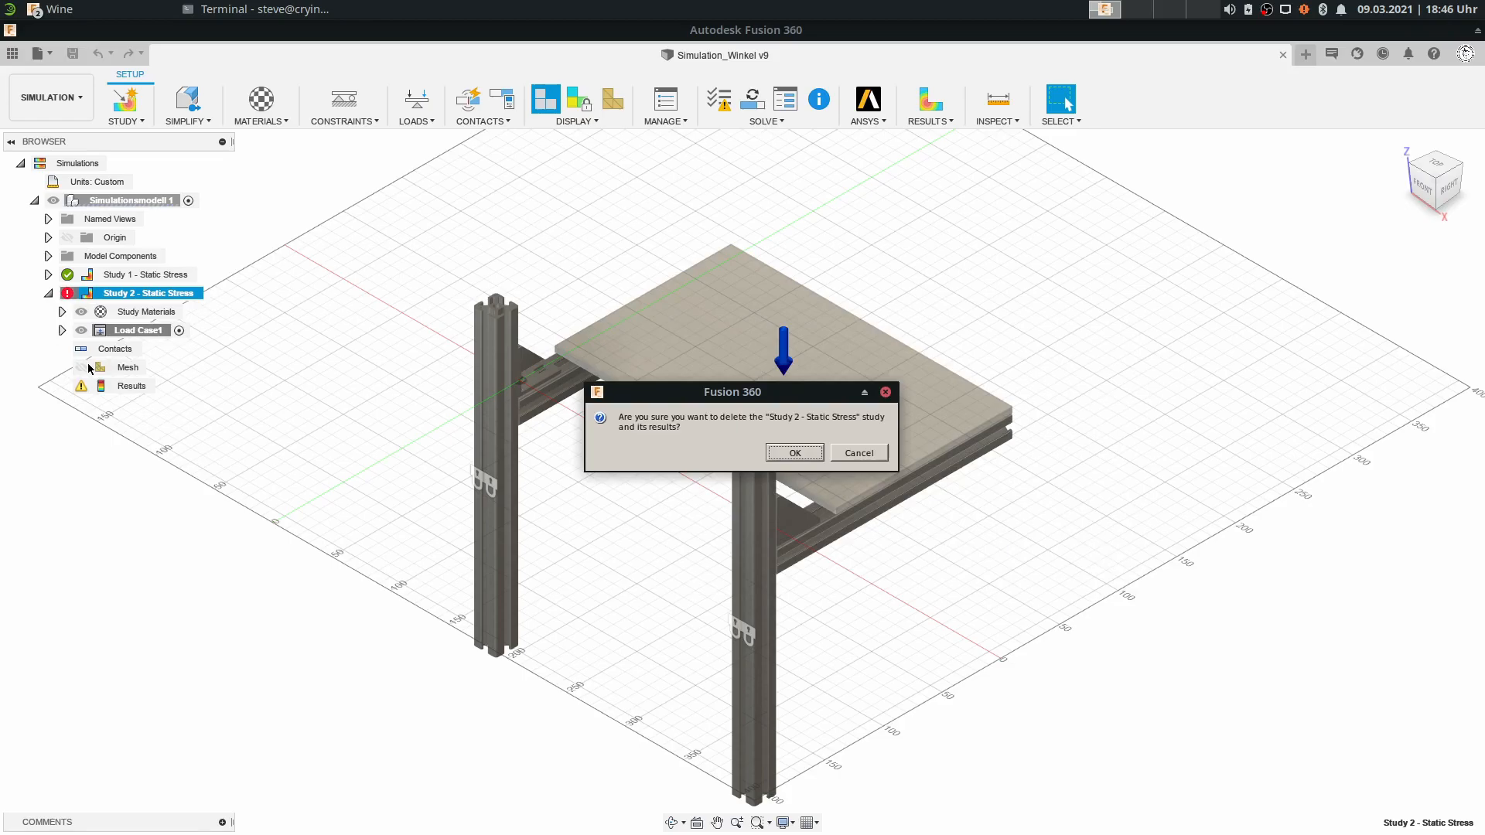
click(789, 455)
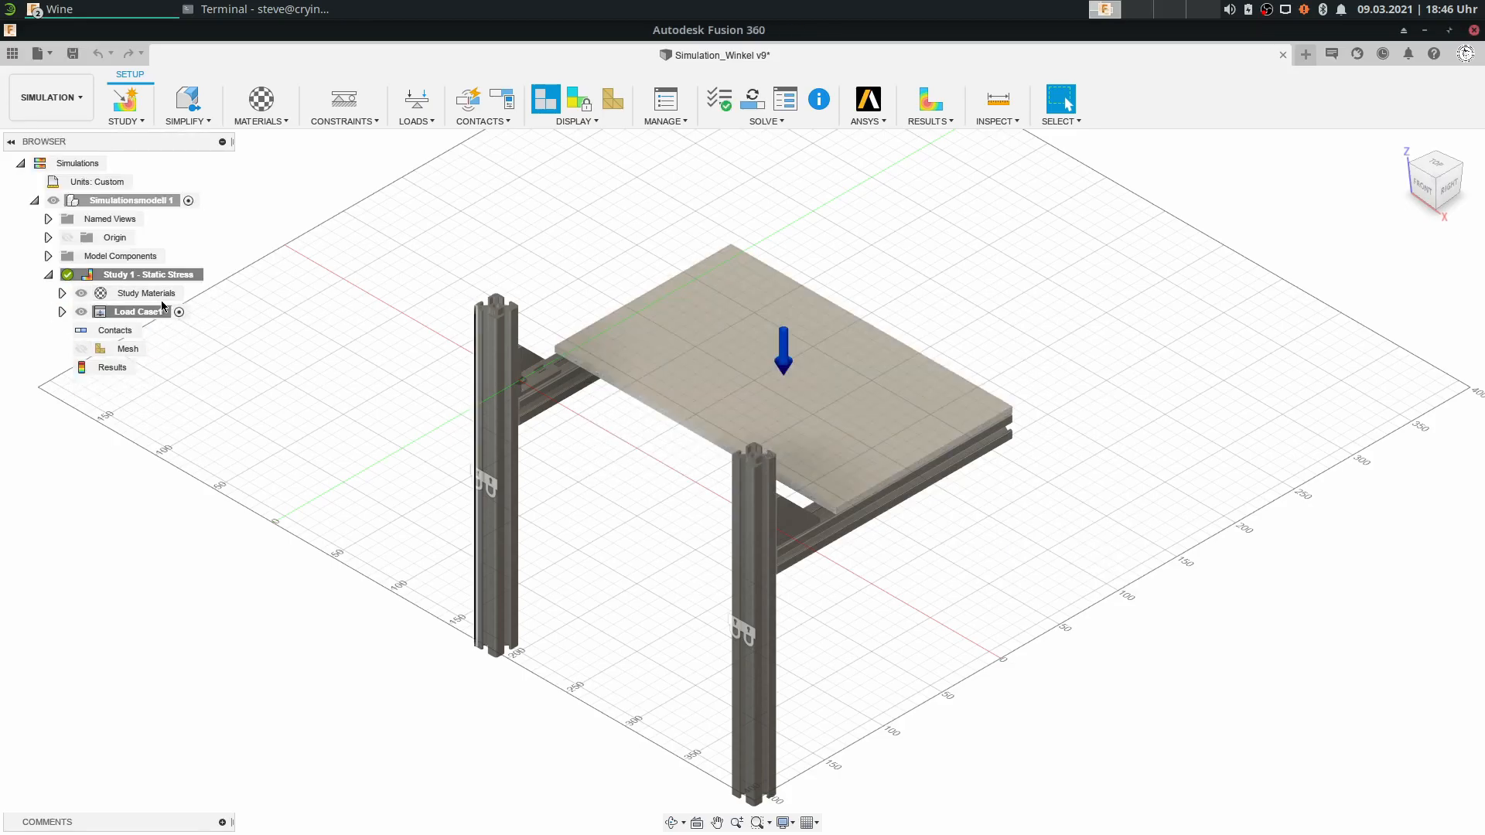
Collapse the Study 1 - Static Stress entry in the browser tree.
middle_drag(700, 411, 617, 443)
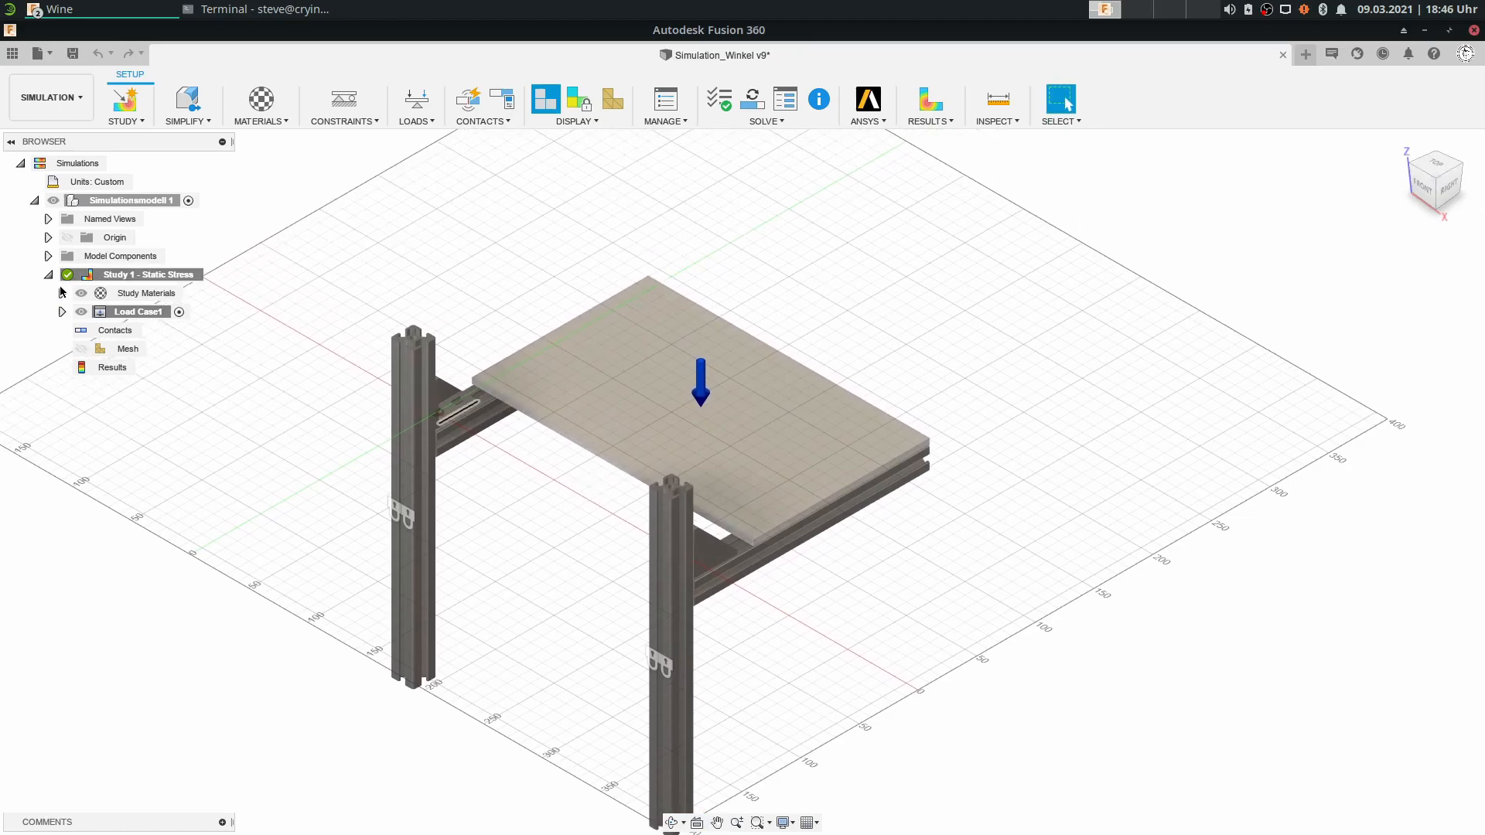
click(48, 275)
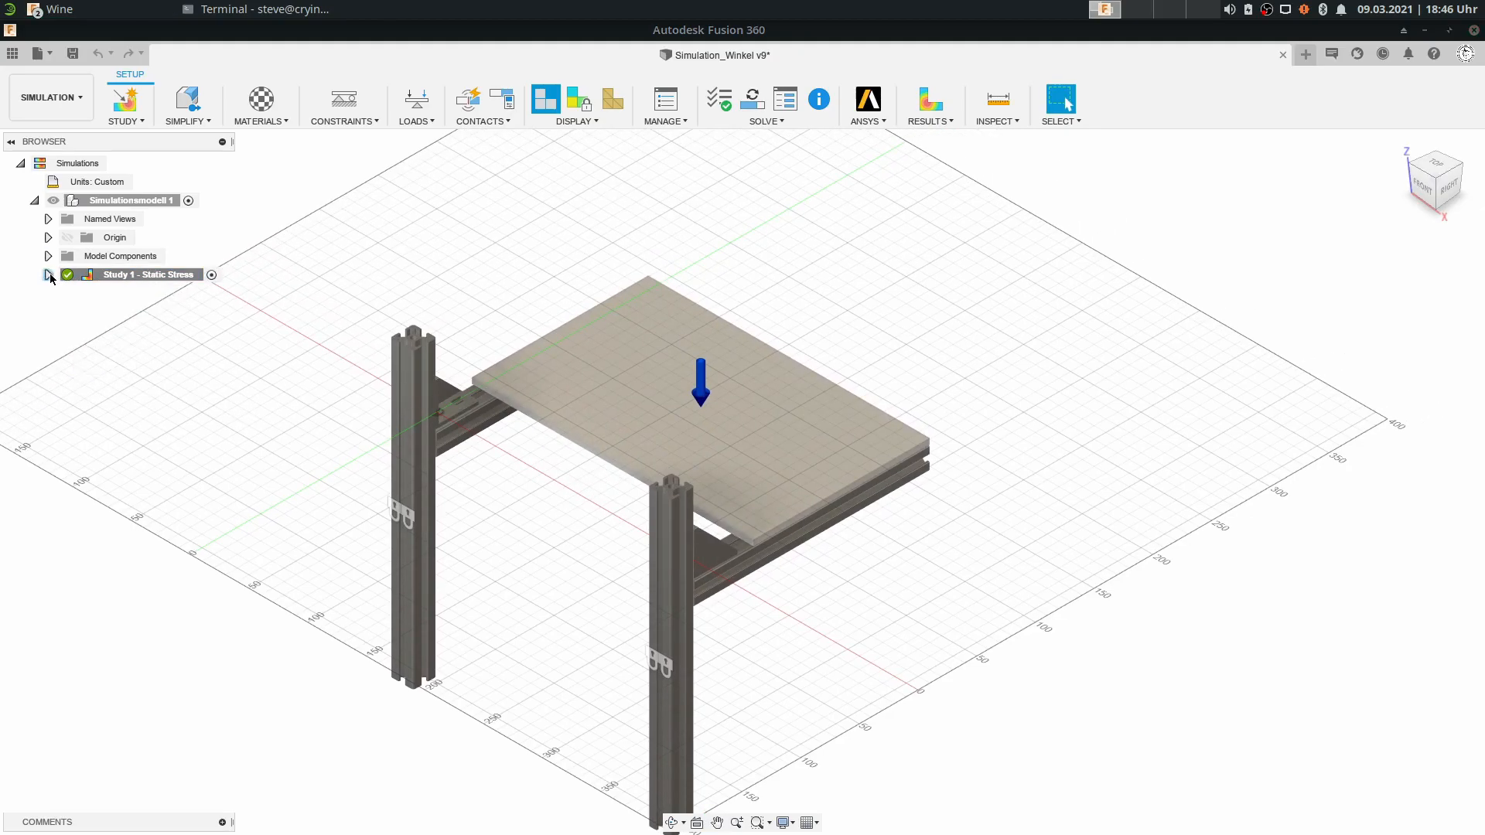
mouse_move(867, 340)
middle_down()
mouse_move(947, 296)
mouse_move(879, 348)
middle_up()
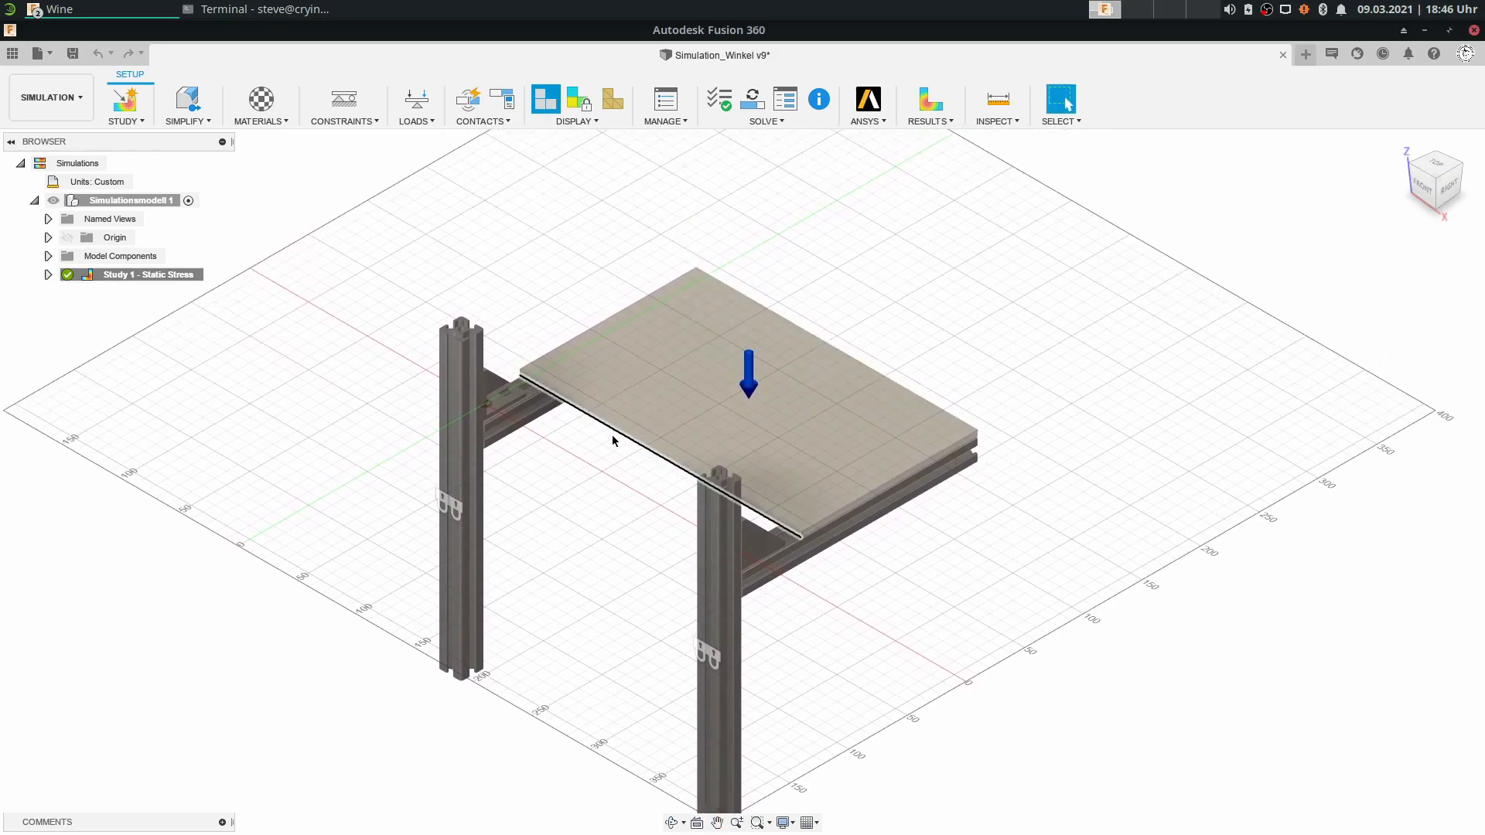
middle_drag(582, 616, 541, 520)
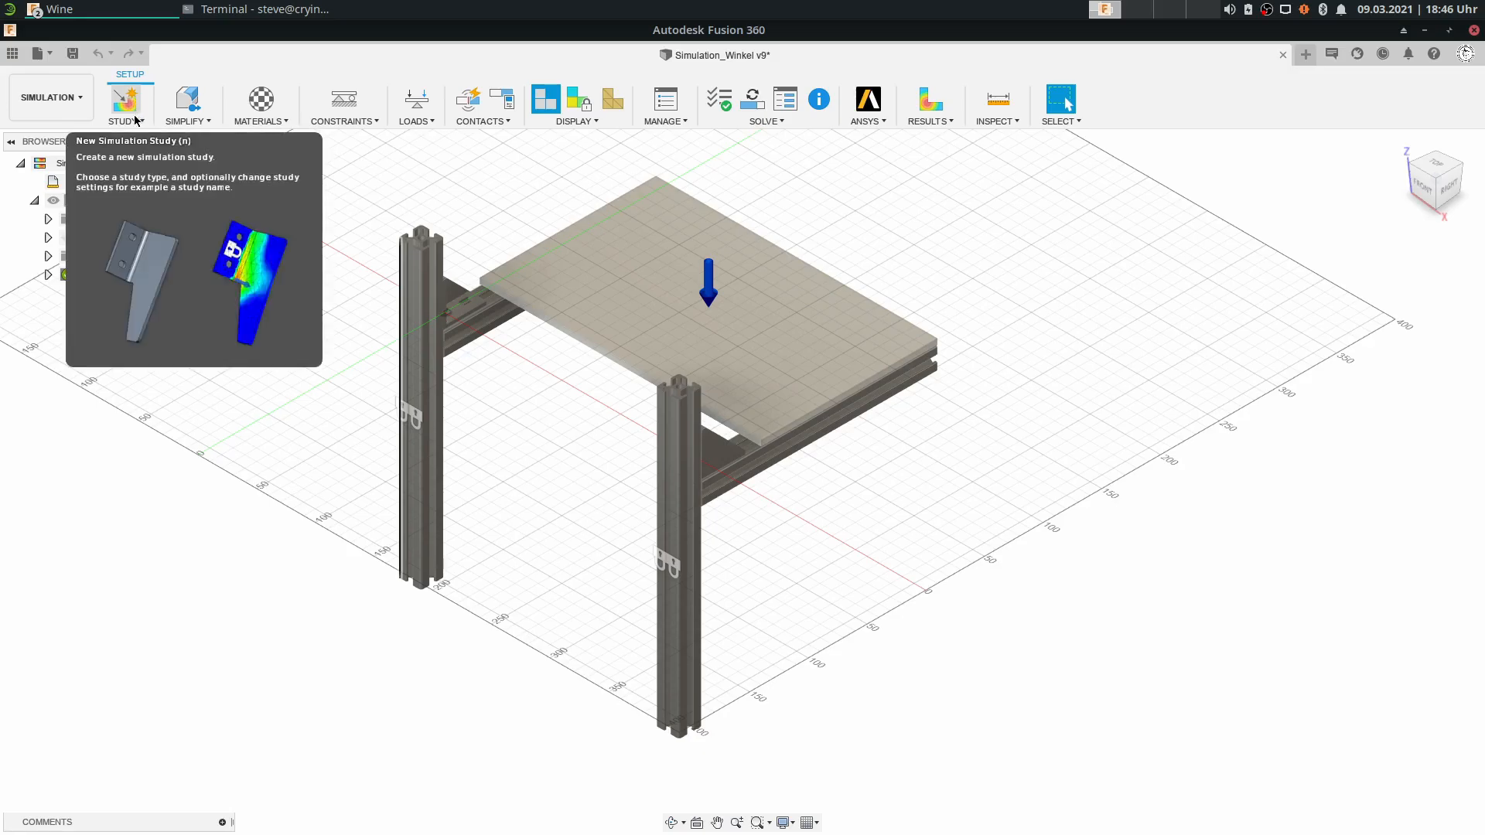
Examine the Modify commands and the model components in the Simplify environment, and return to the study setup.
click(195, 122)
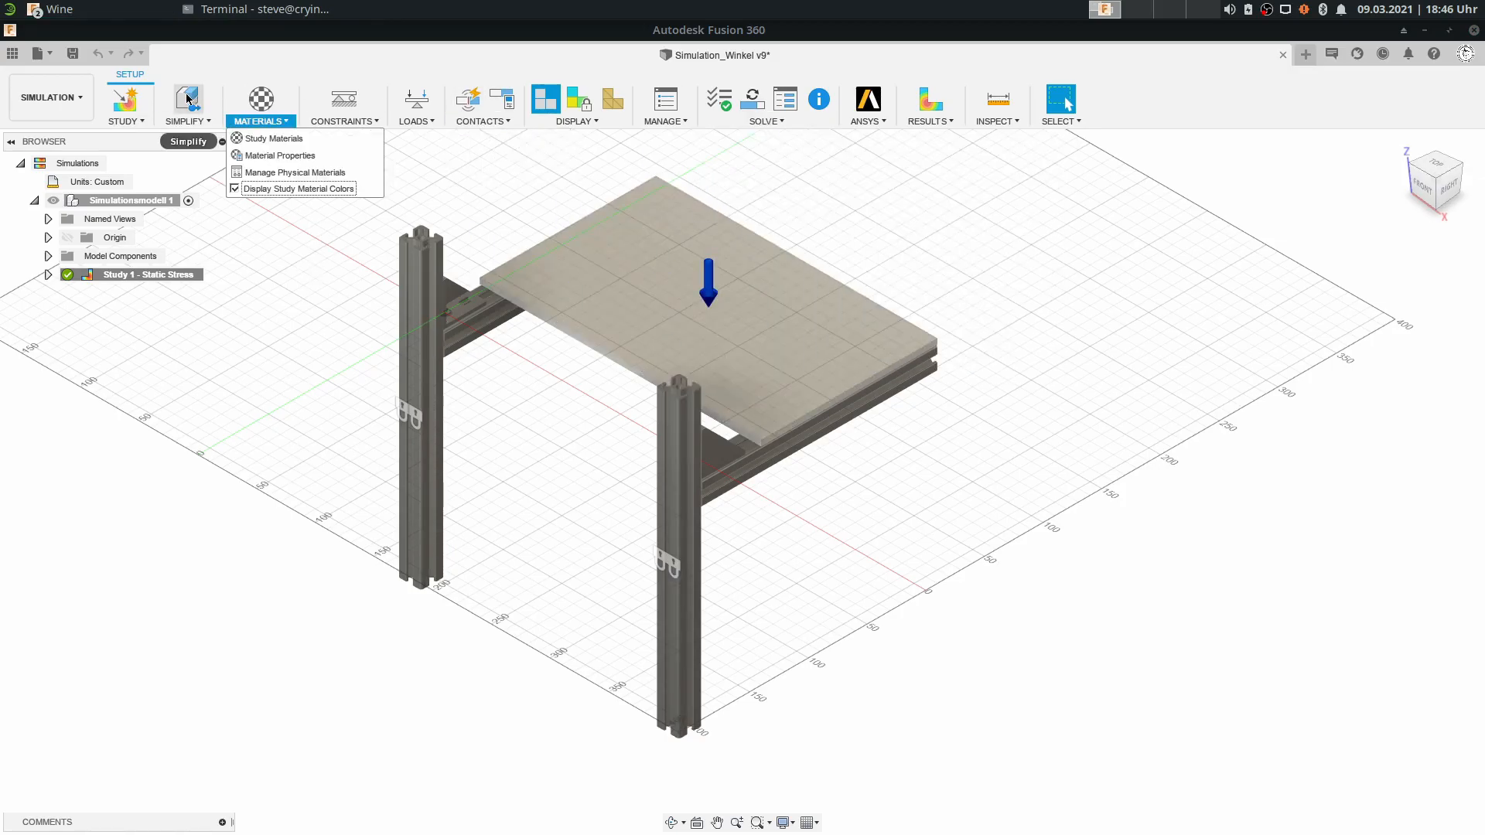
click(189, 141)
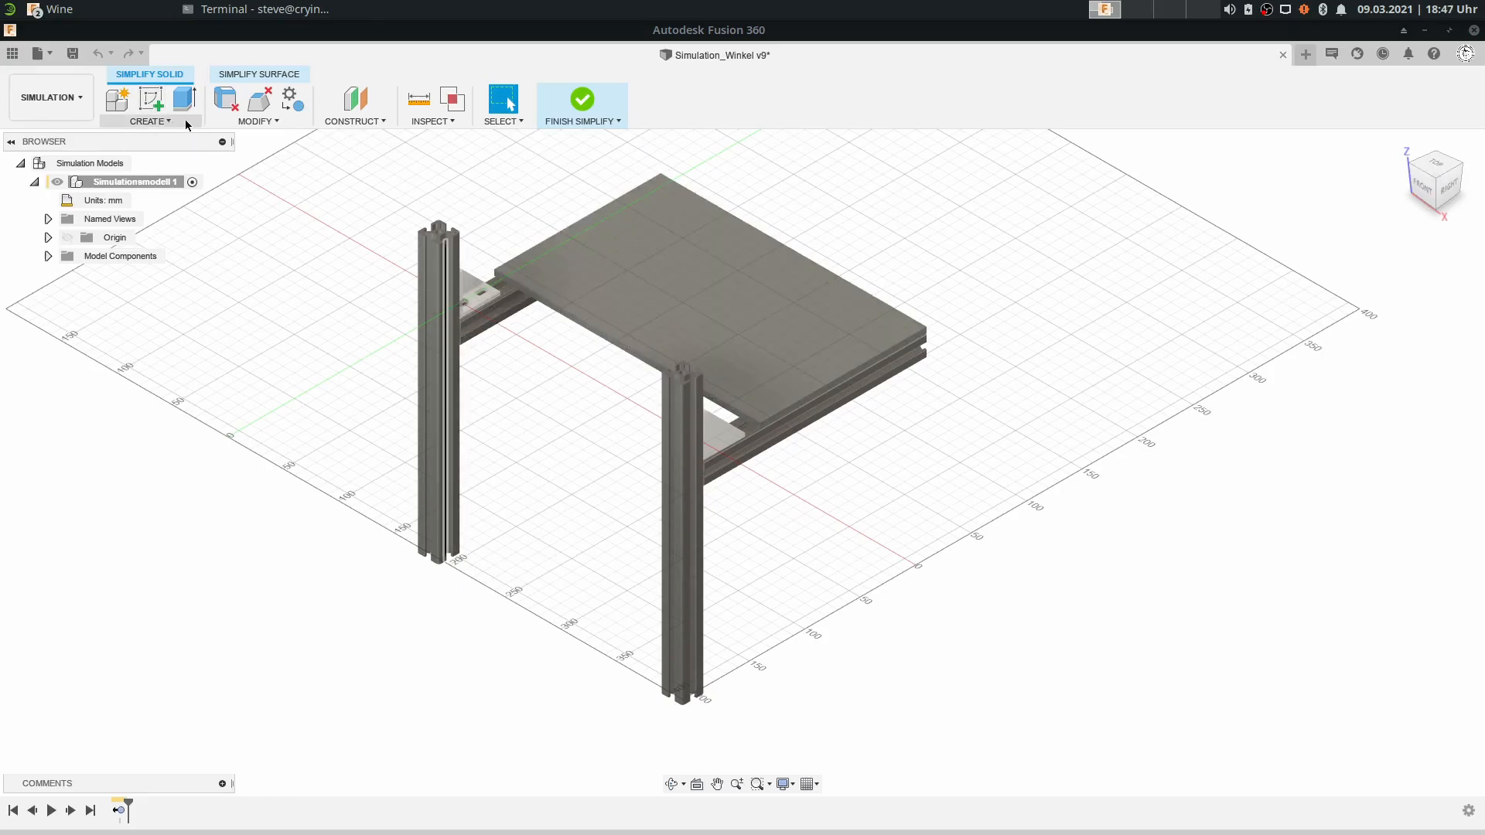
click(257, 121)
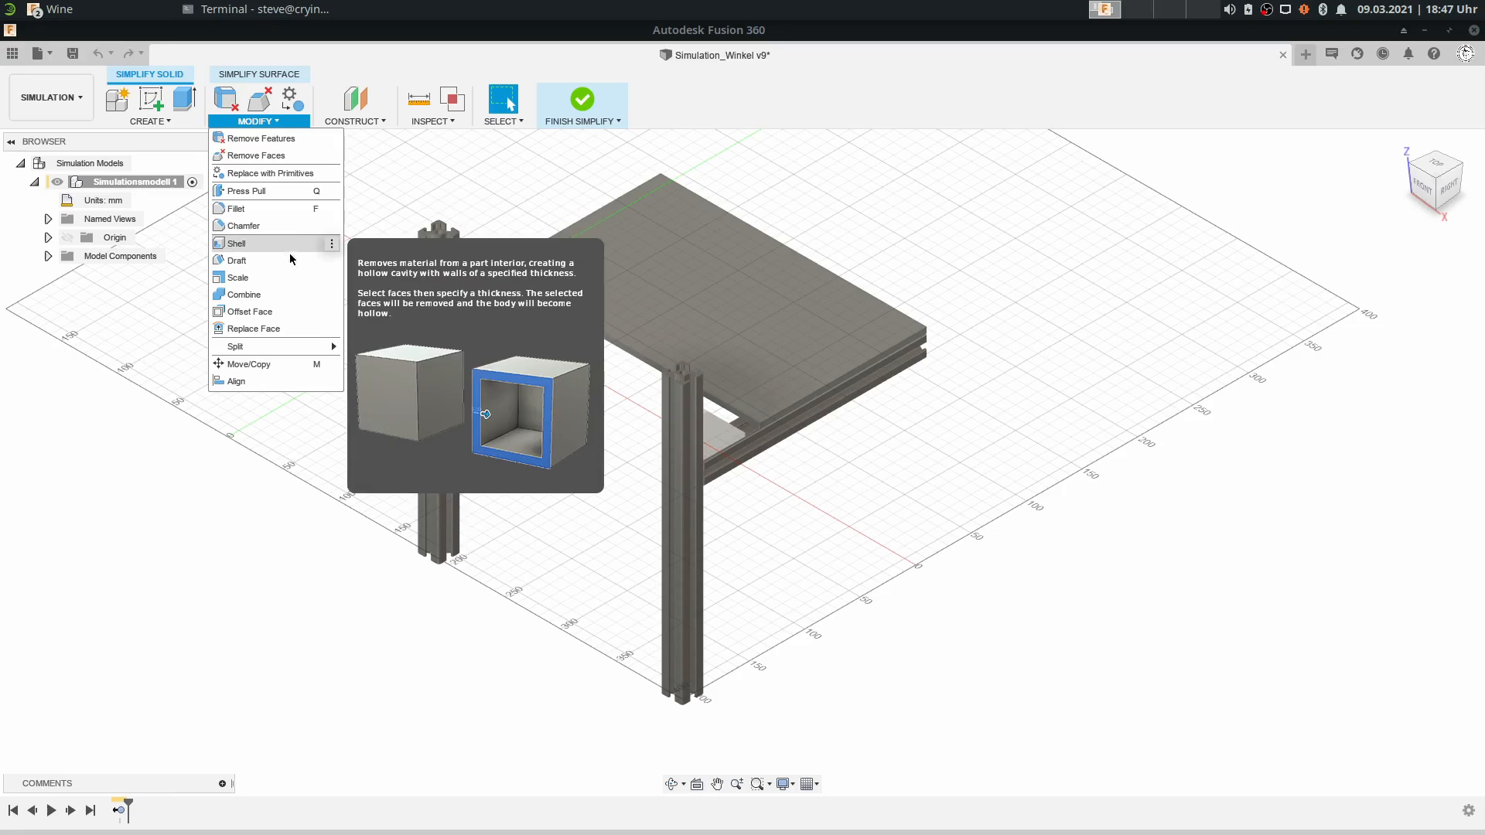
click(418, 167)
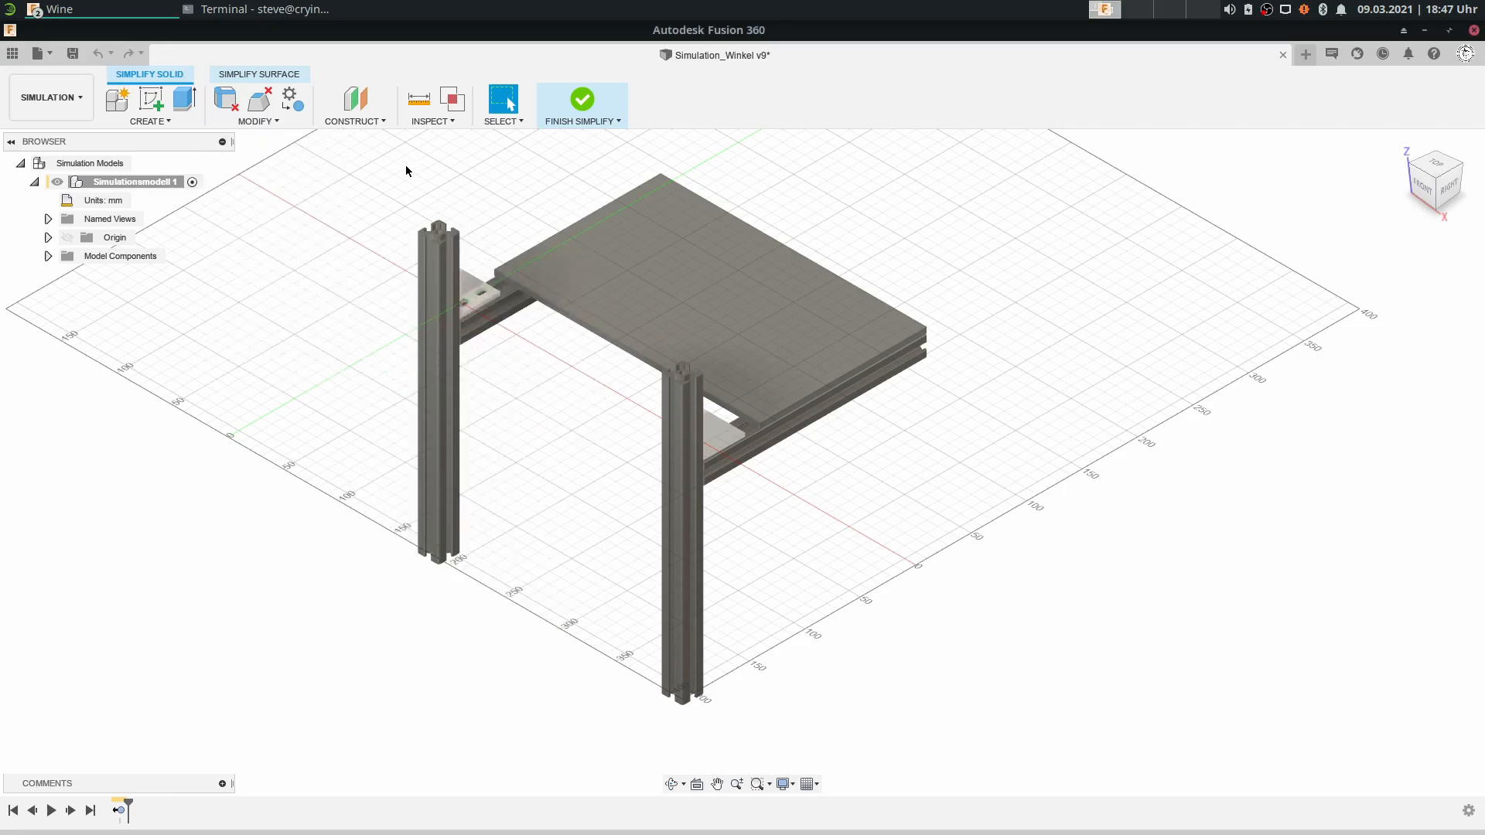
click(48, 256)
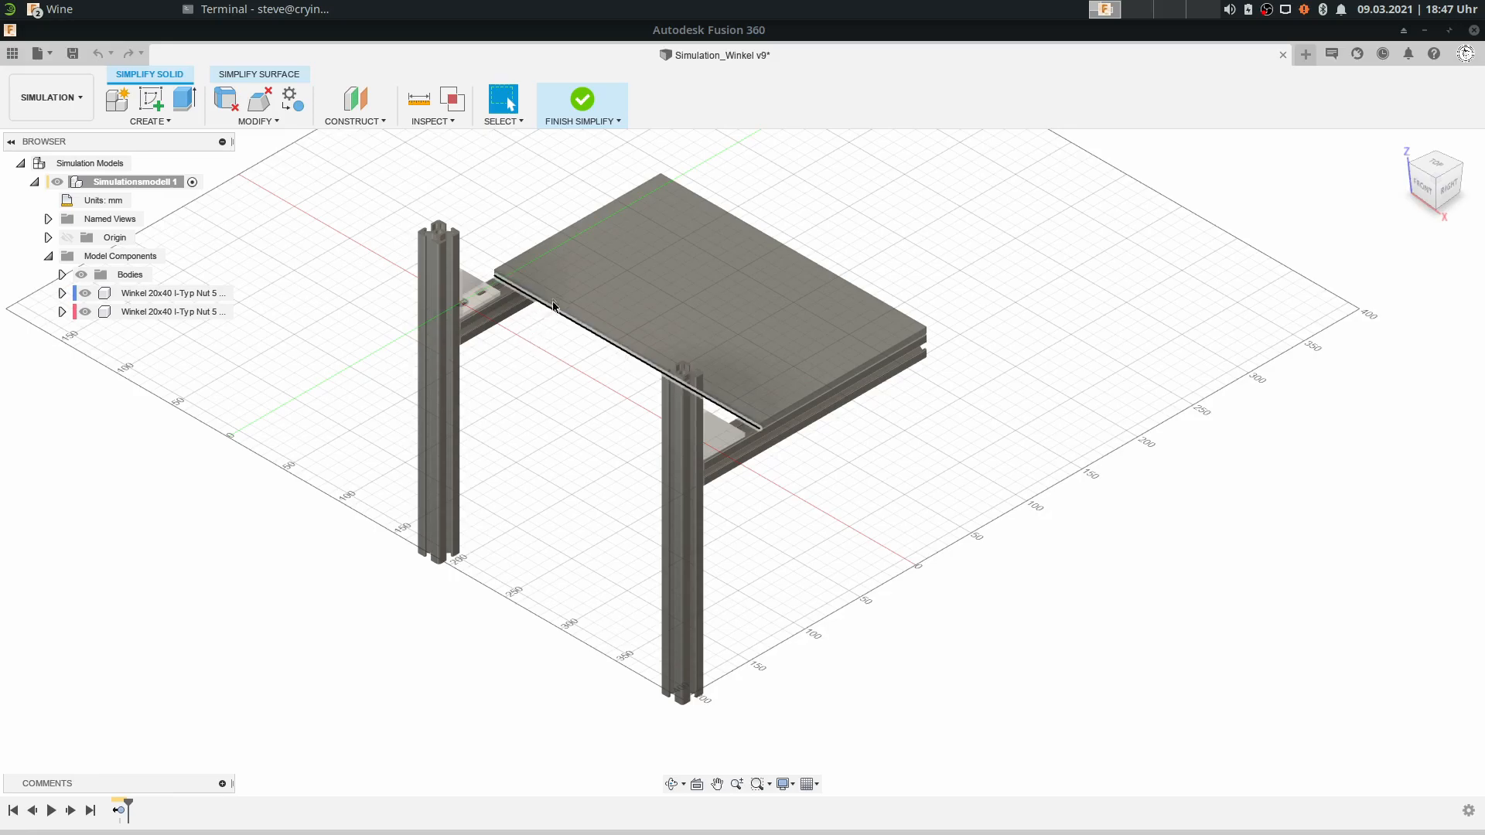
click(575, 109)
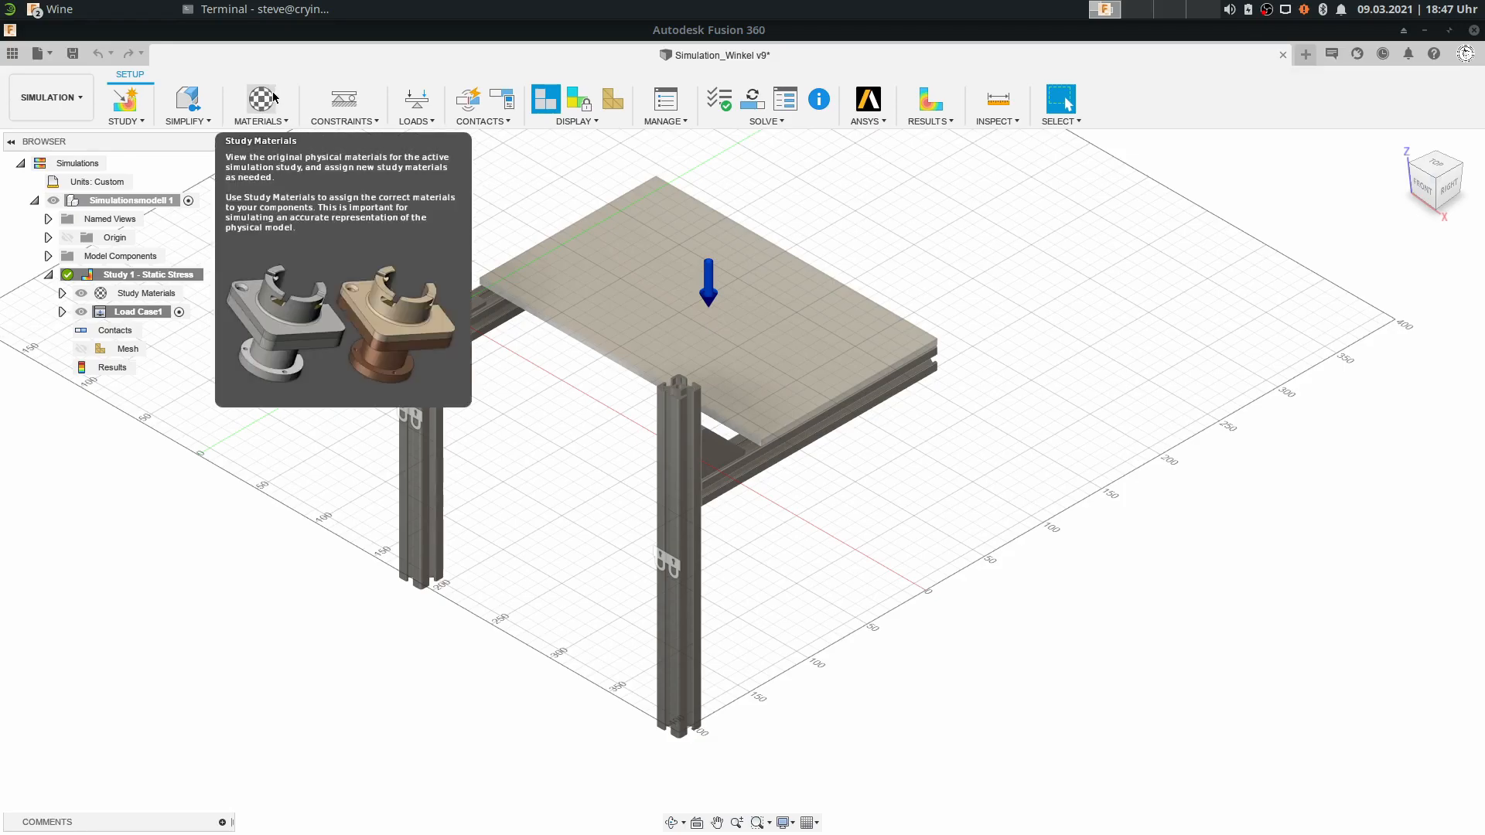
Open the Study Materials of the static stress study and select the entry of the Pine top plate.
click(285, 122)
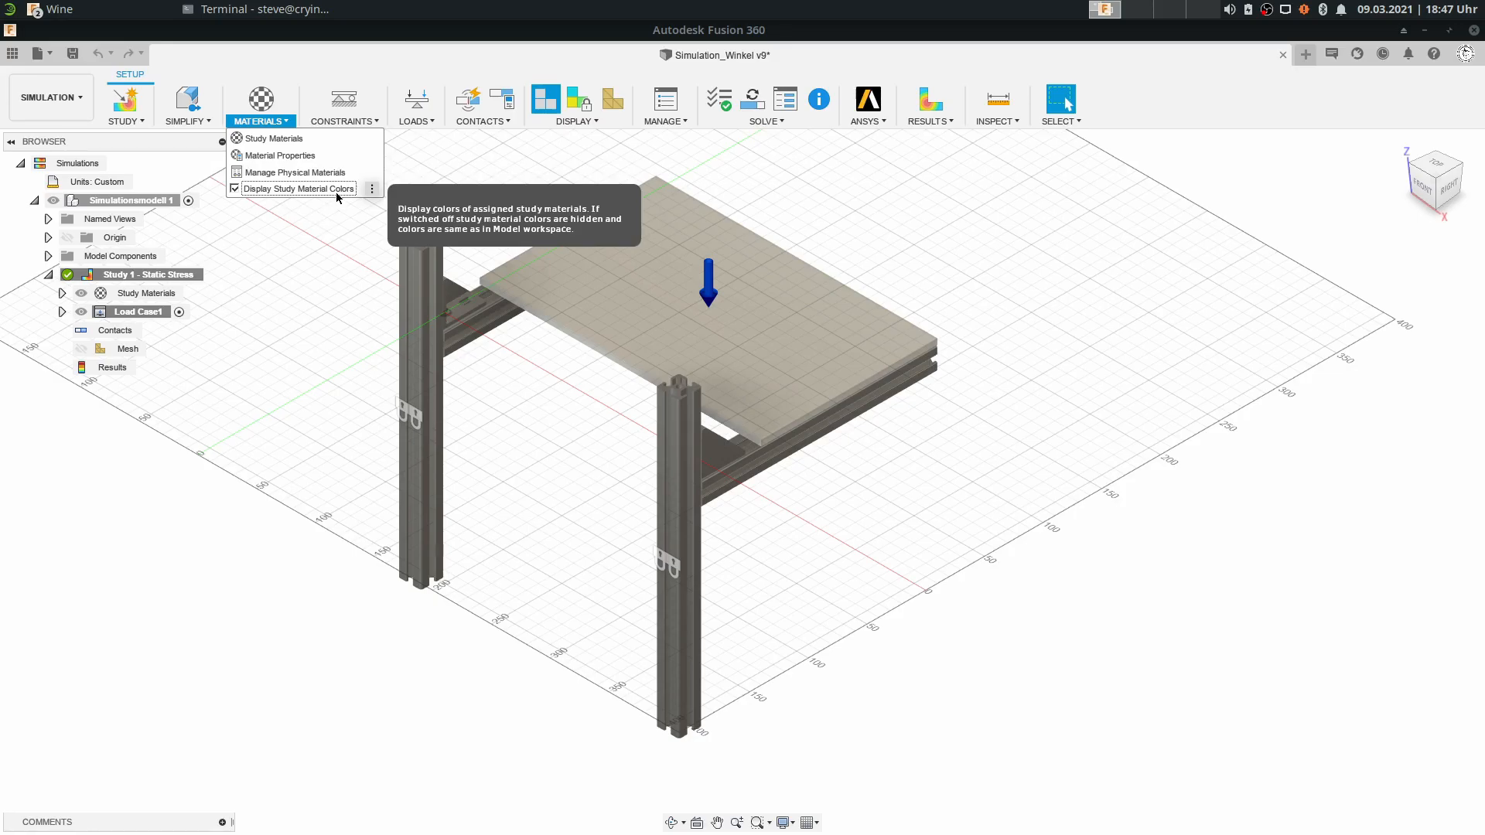
click(296, 141)
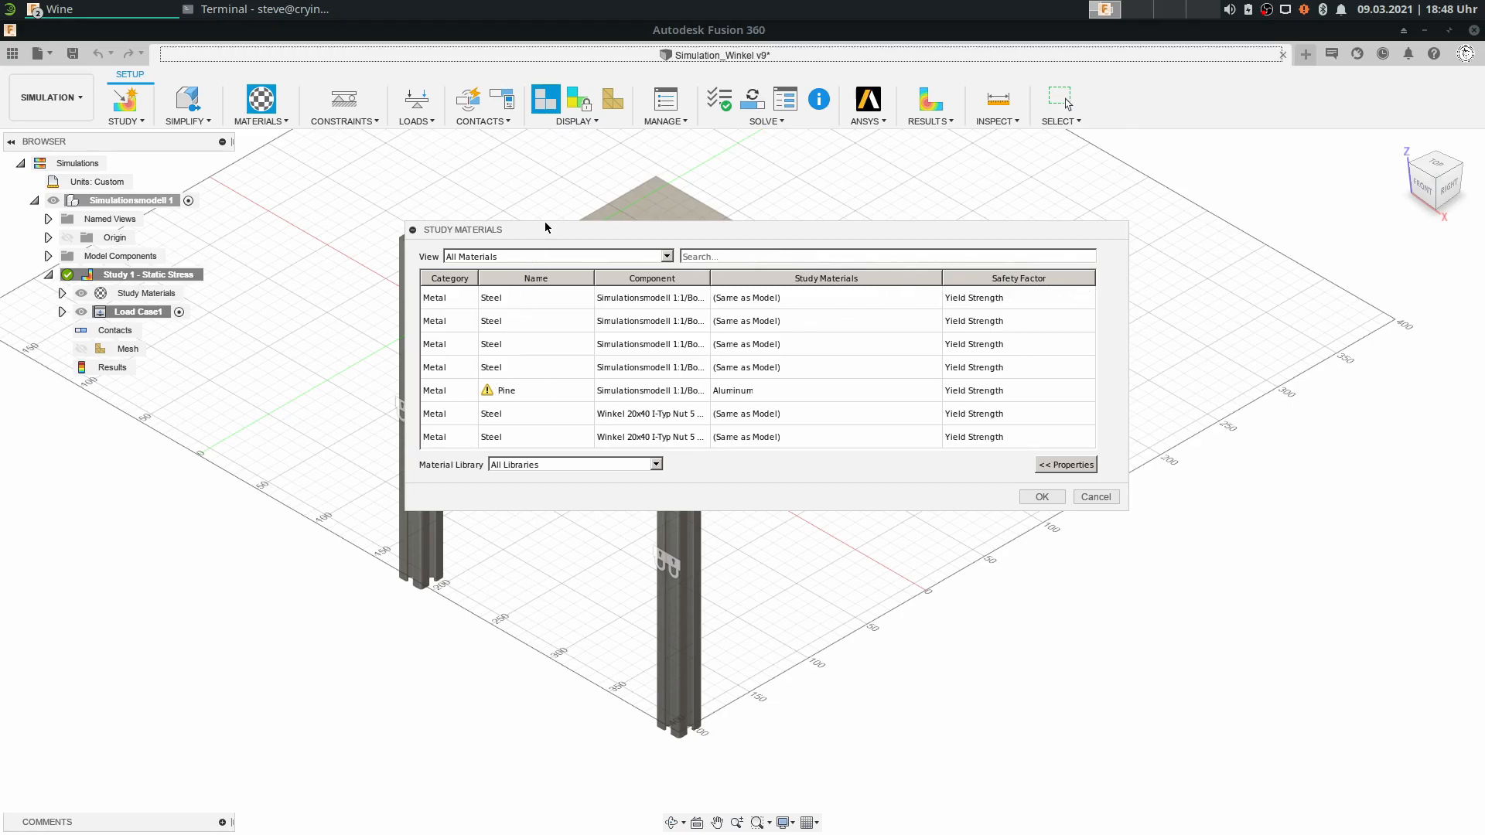
drag(623, 235, 1129, 295)
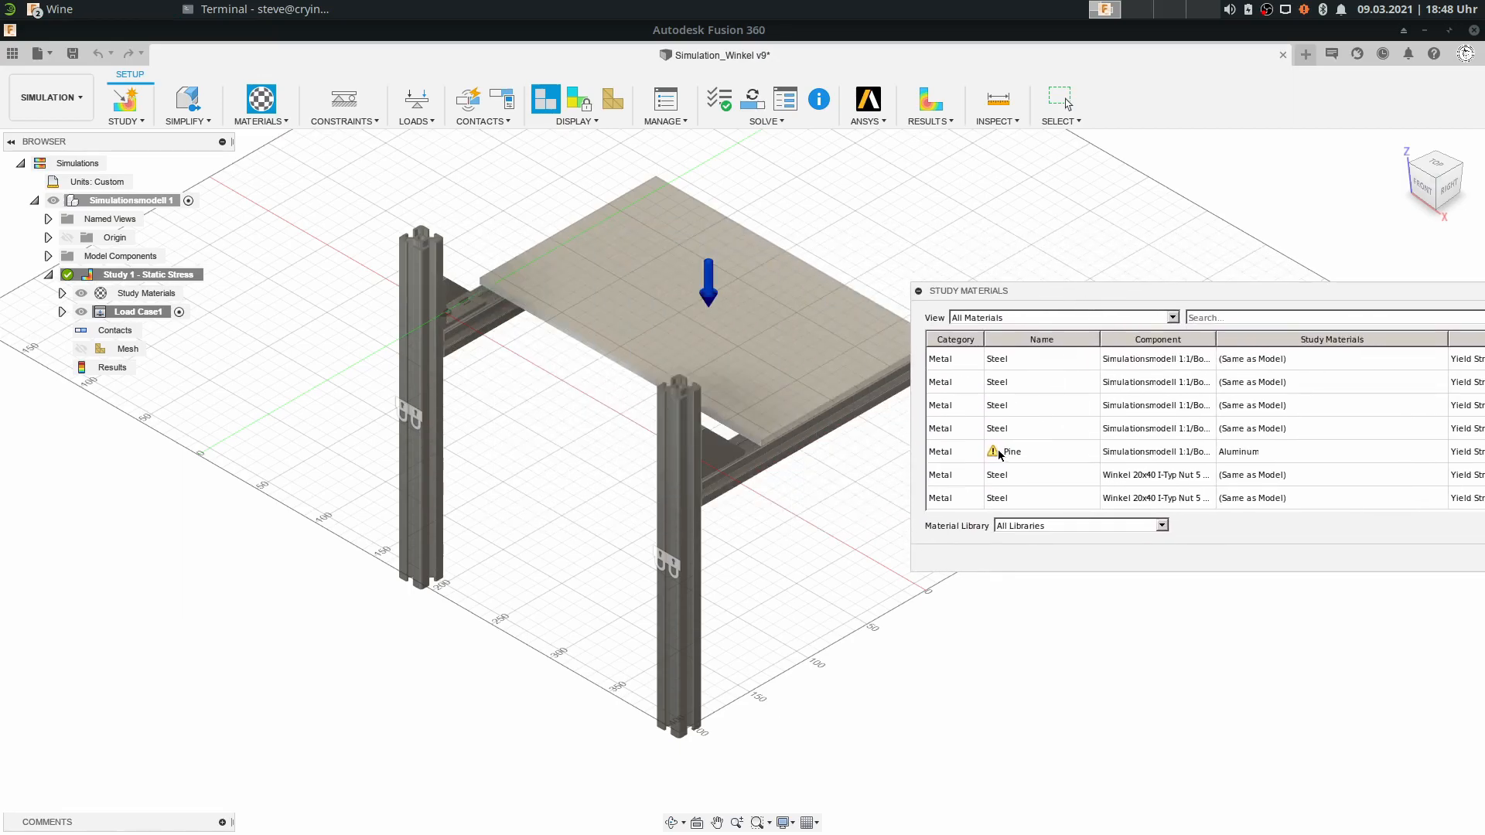
click(996, 455)
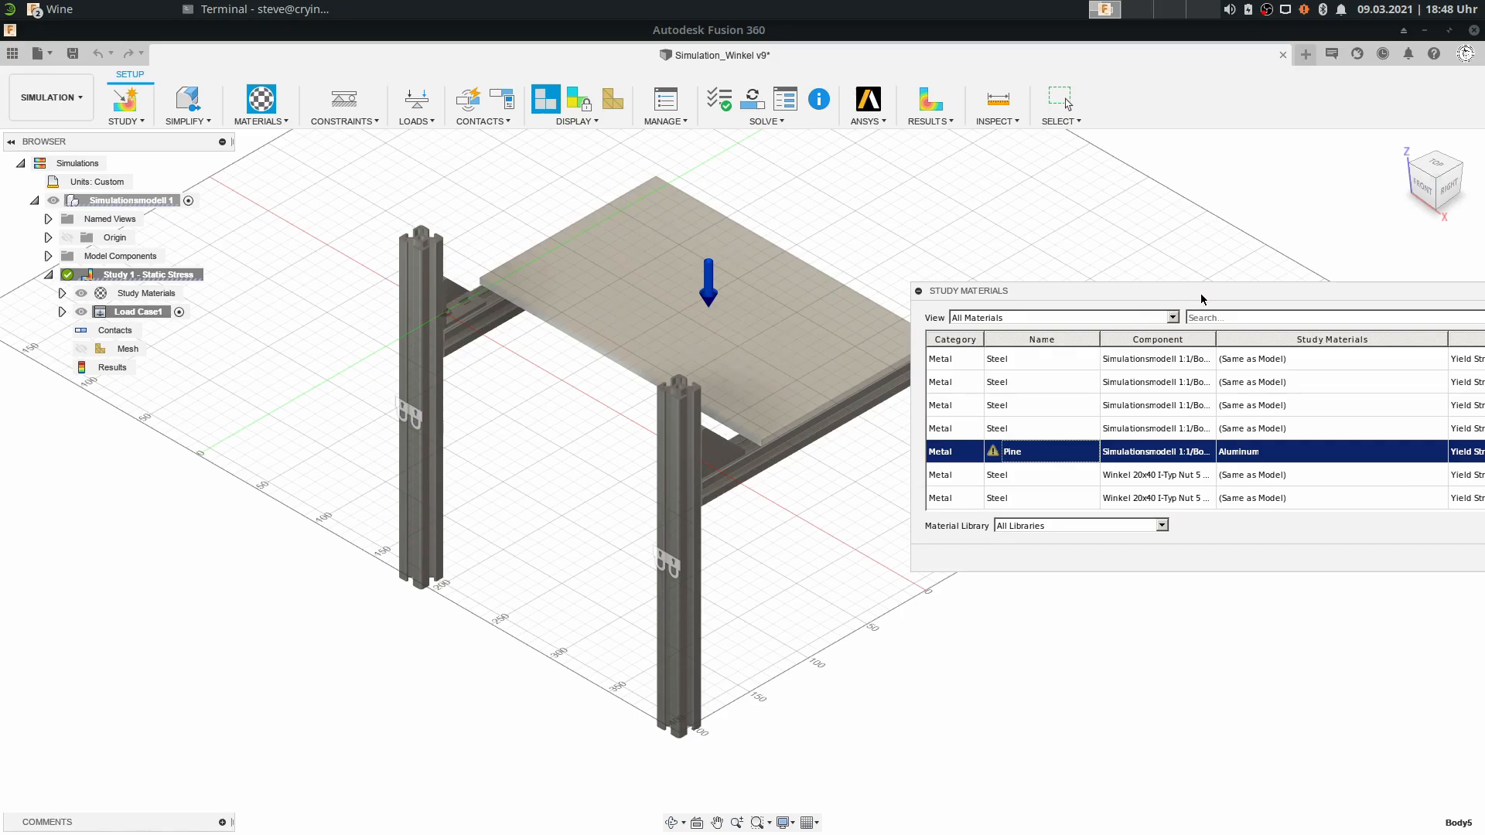
drag(1200, 294, 747, 264)
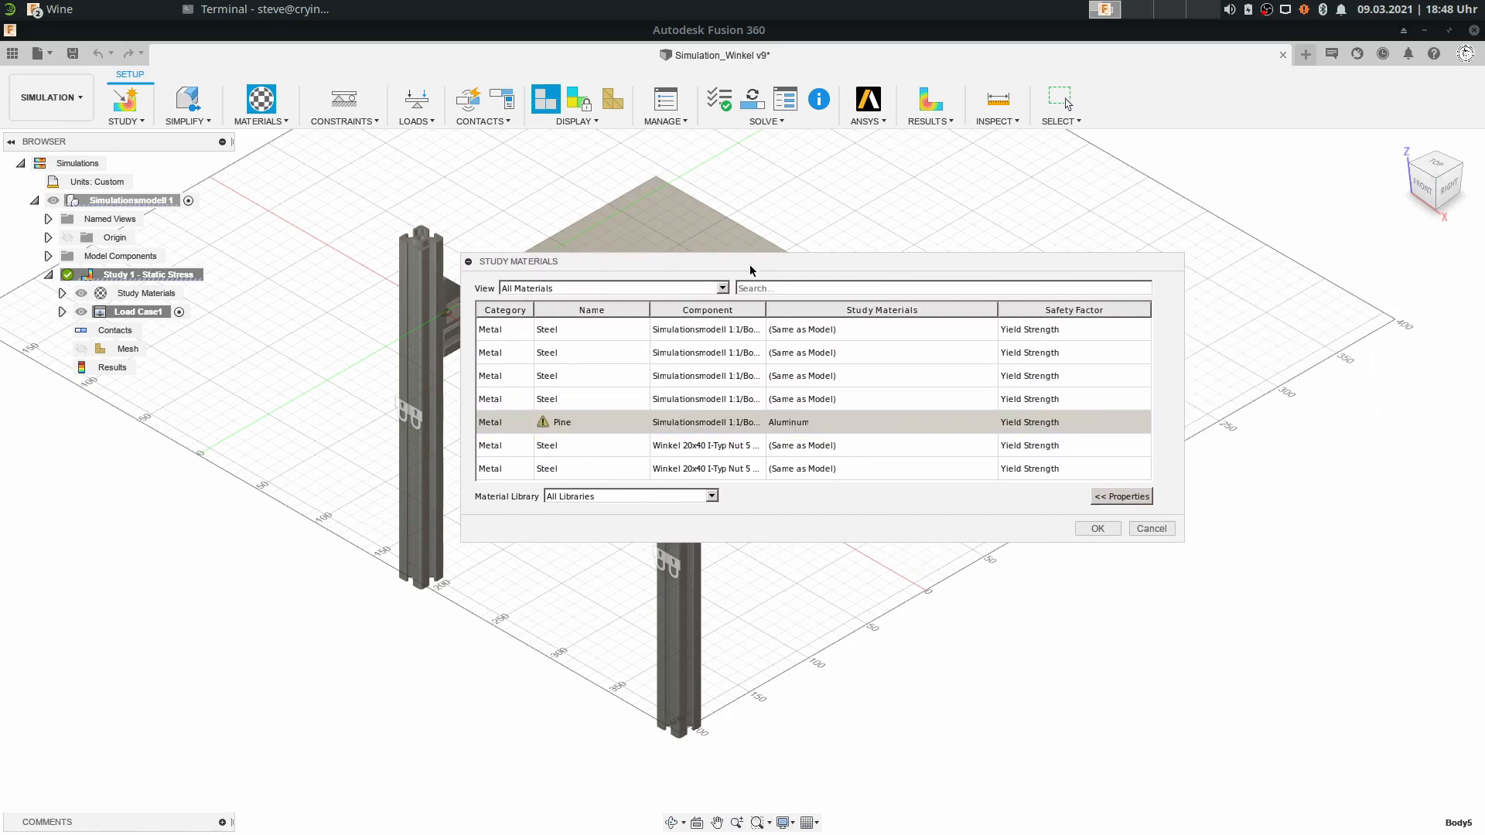
Browse the study materials available for the Pine plate, from the aluminum alloys through the woods and plastics, keeping Aluminum assigned.
click(984, 423)
click(988, 423)
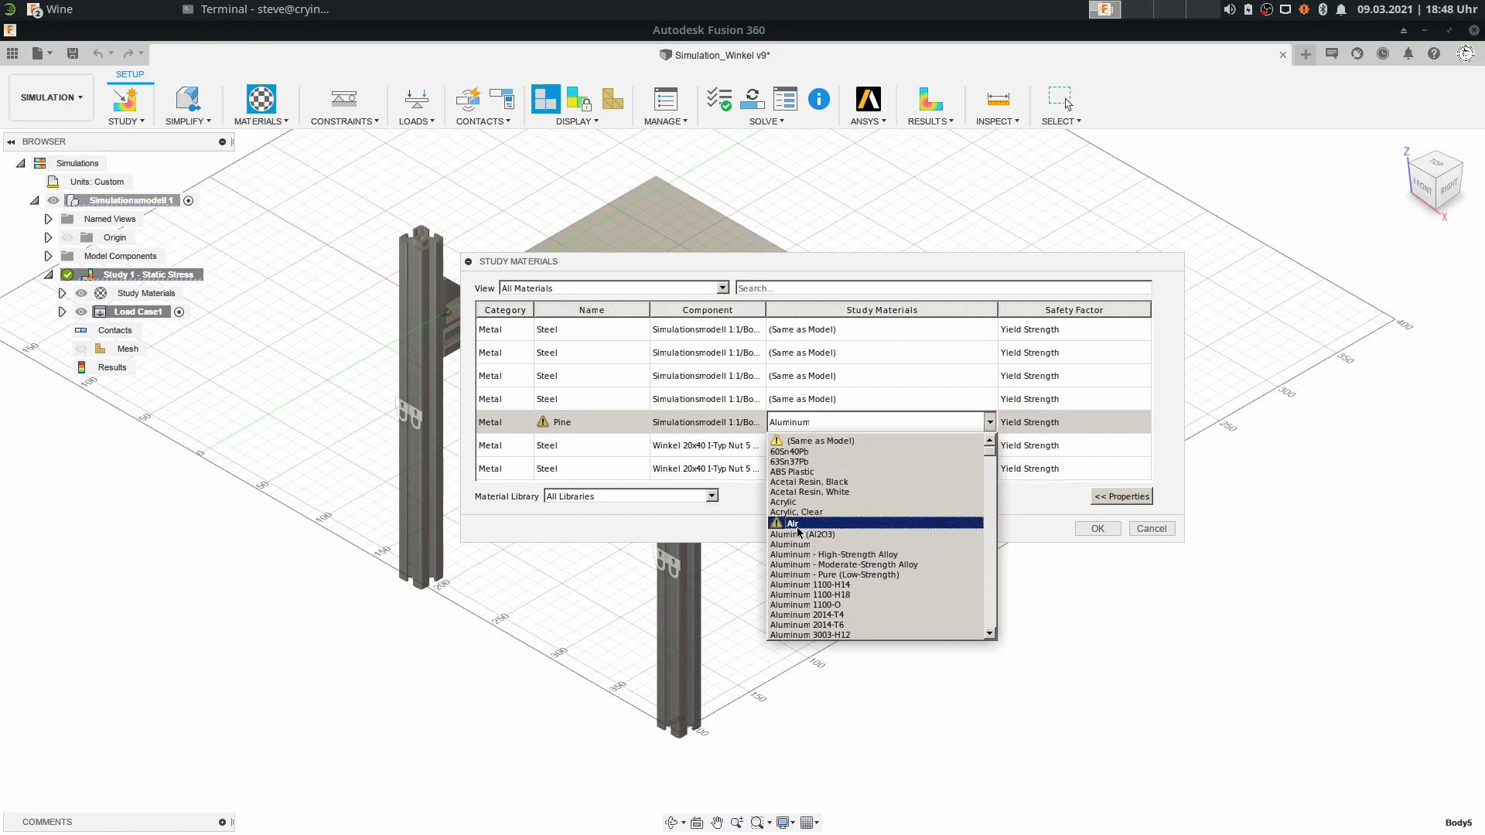
scroll(820, 481, down, 3)
scroll(820, 483, up, 3)
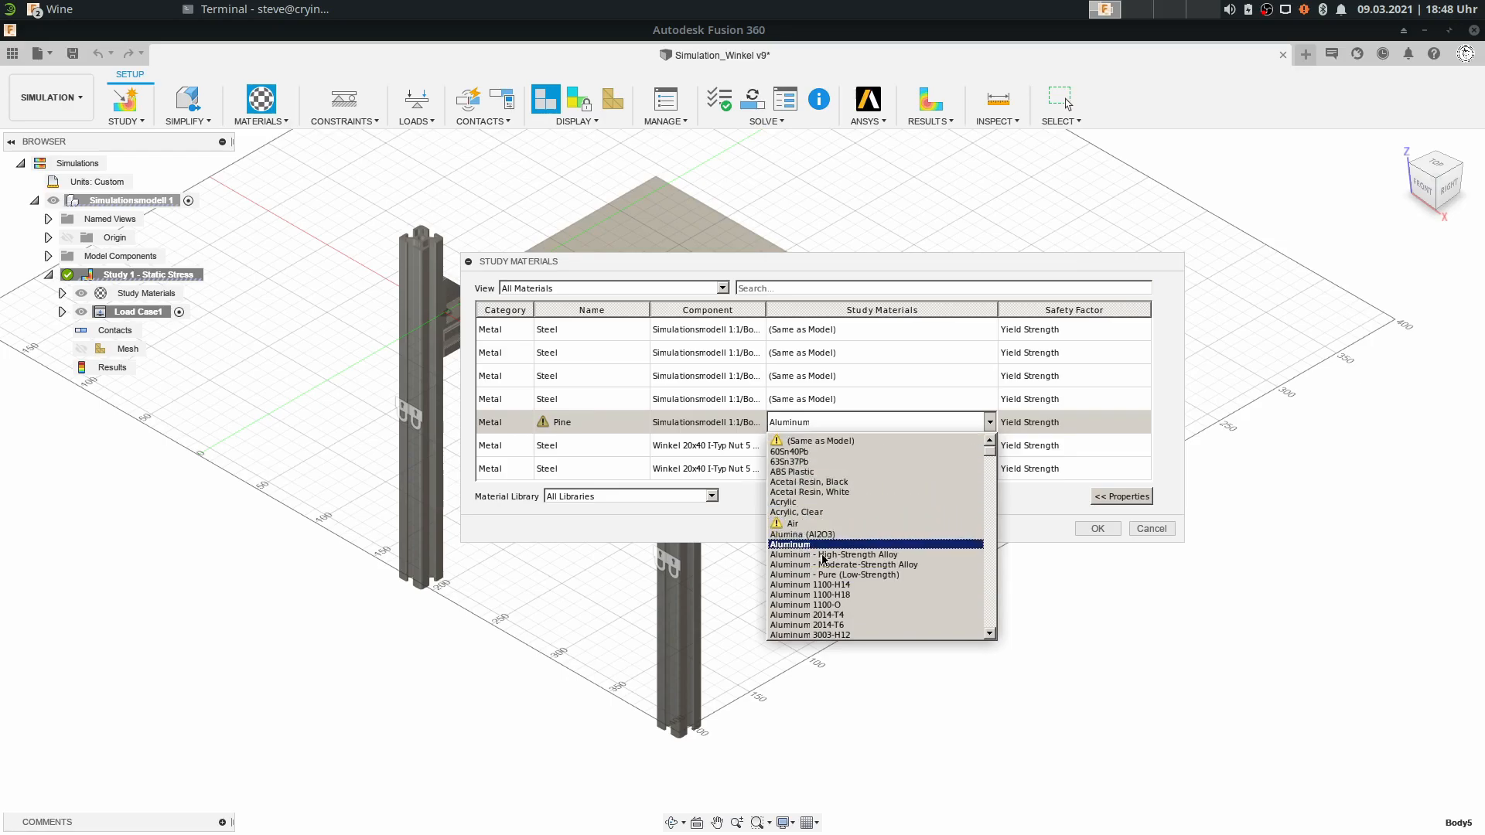
scroll(874, 588, down, 10)
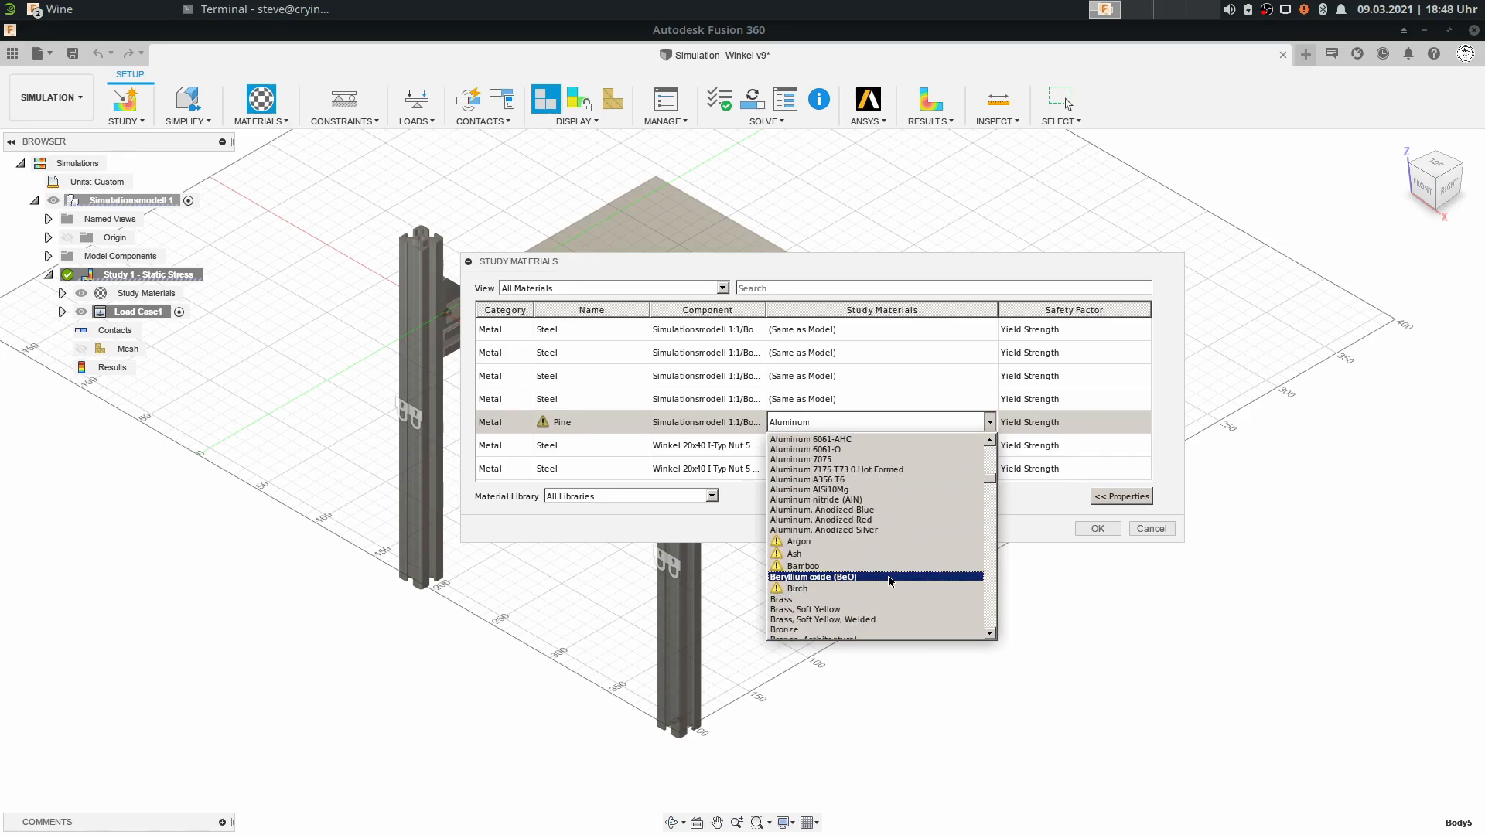
scroll(889, 580, down, 5)
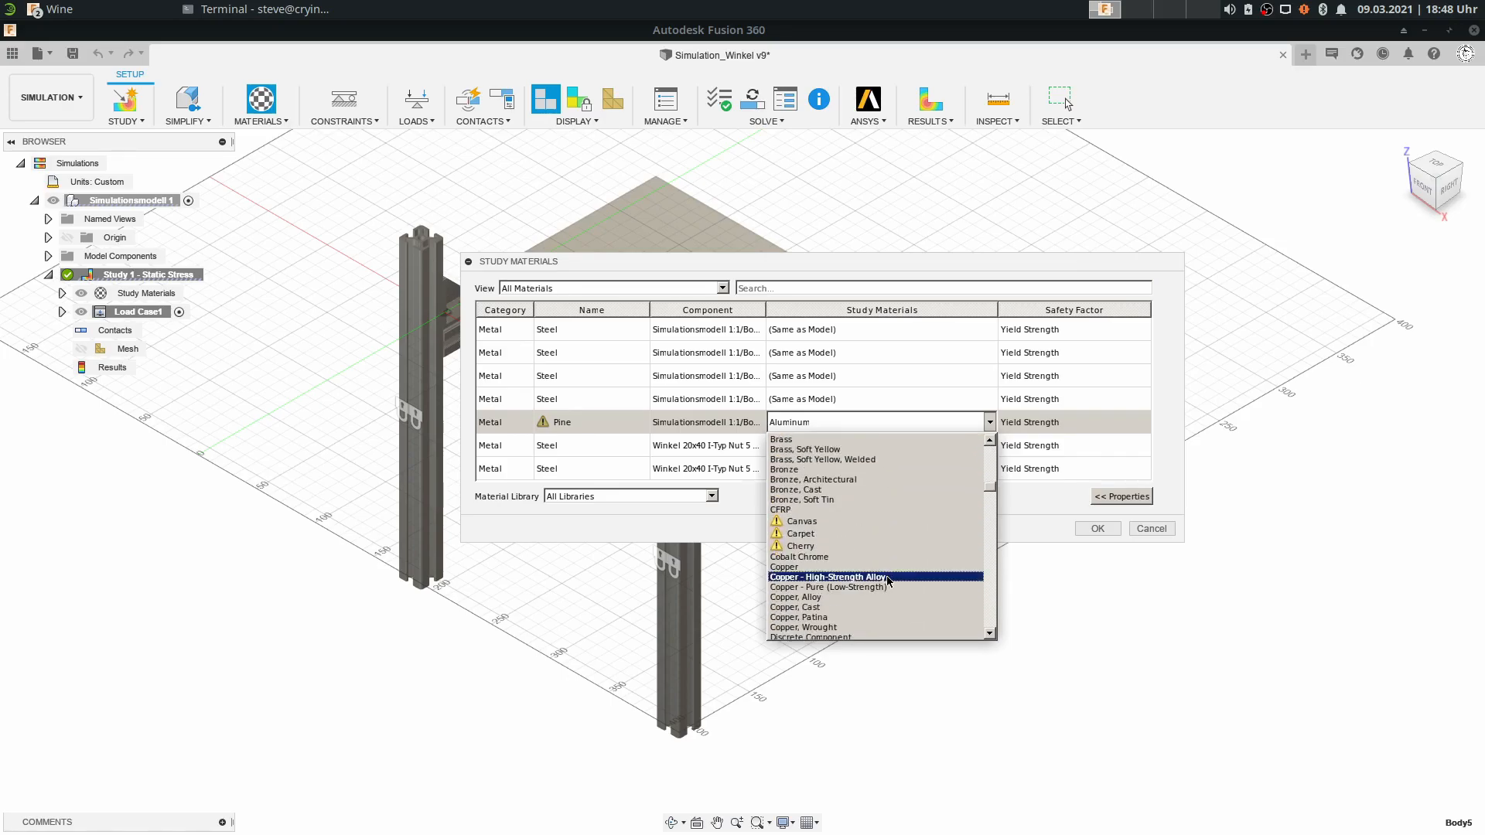
scroll(888, 580, down, 2)
scroll(909, 553, down, 10)
scroll(913, 531, down, 6)
scroll(906, 528, down, 4)
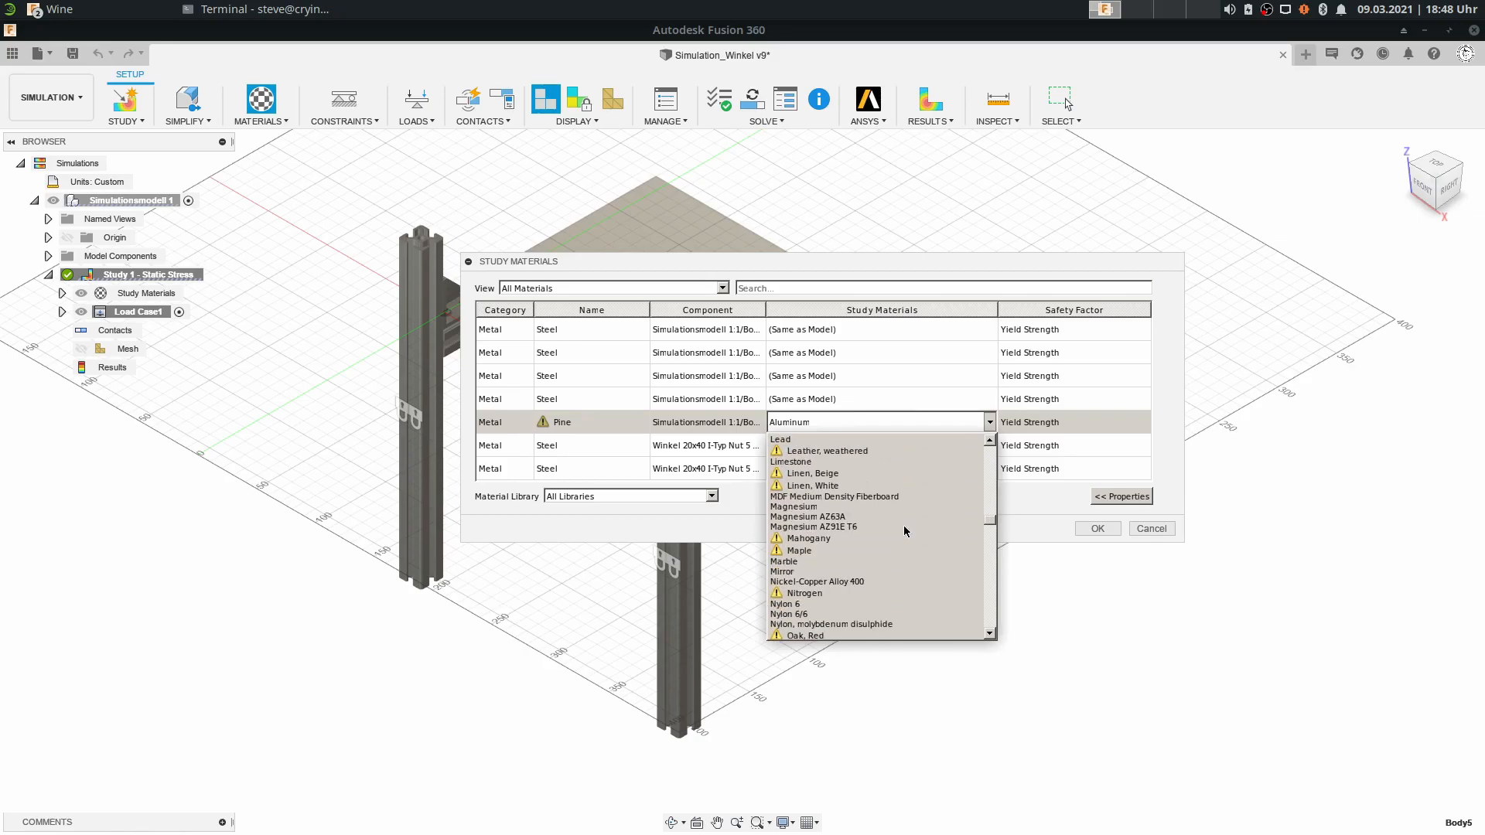
click(893, 272)
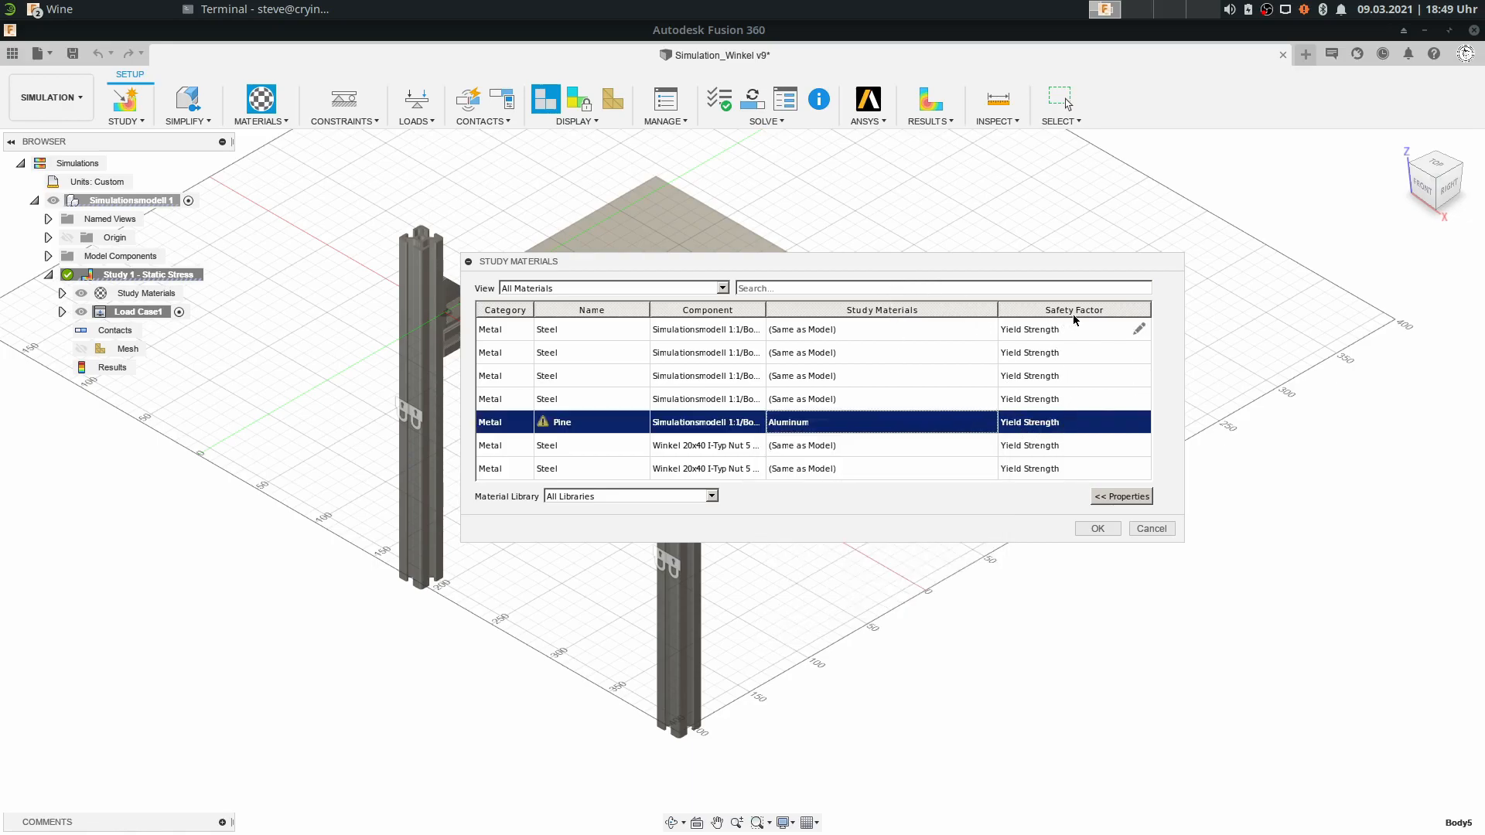
Check the safety factor options for the Pine plate, leaving it at Yield Strength.
click(1140, 421)
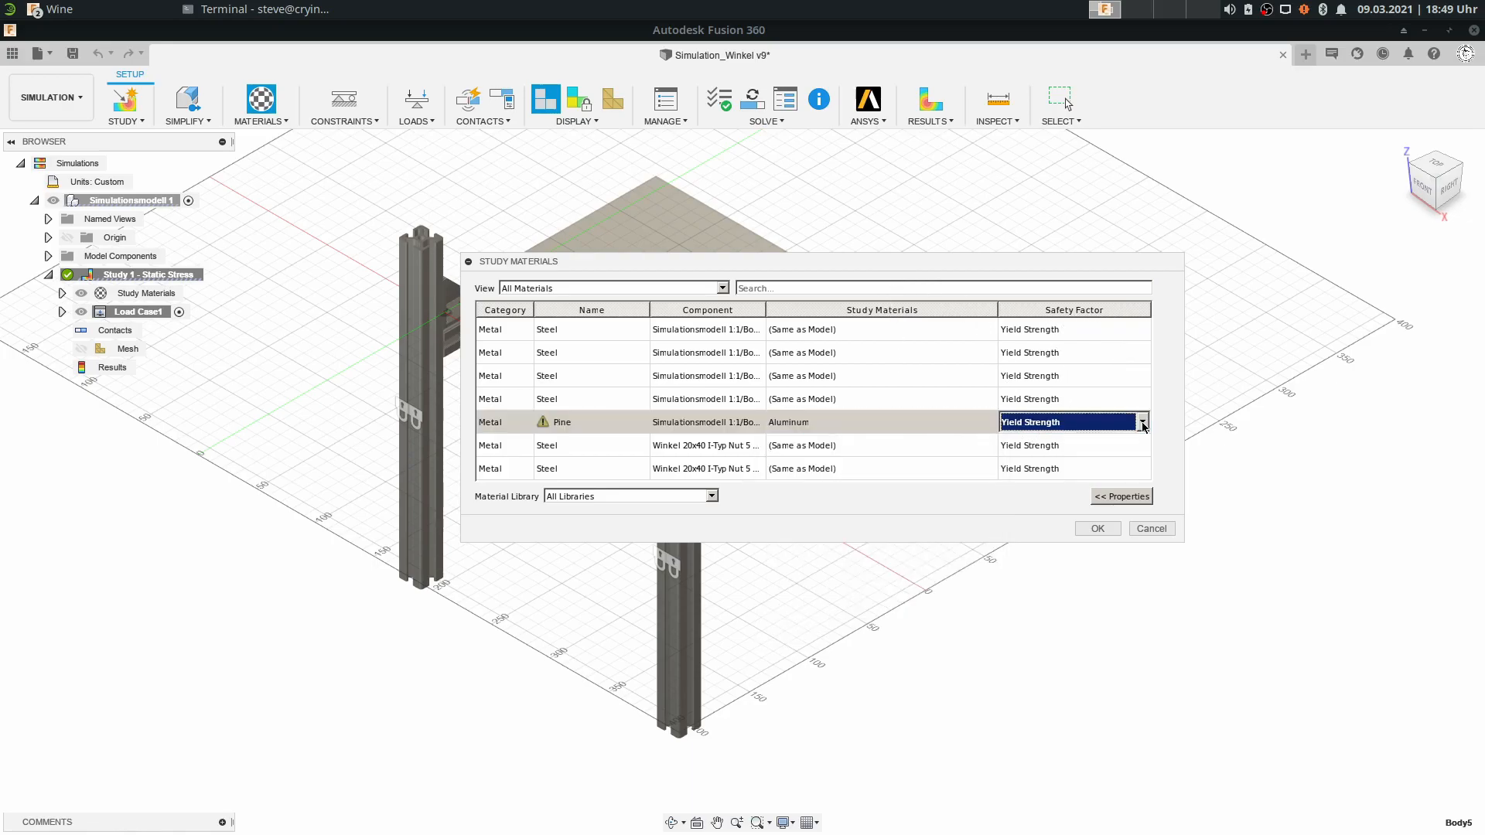
click(1108, 424)
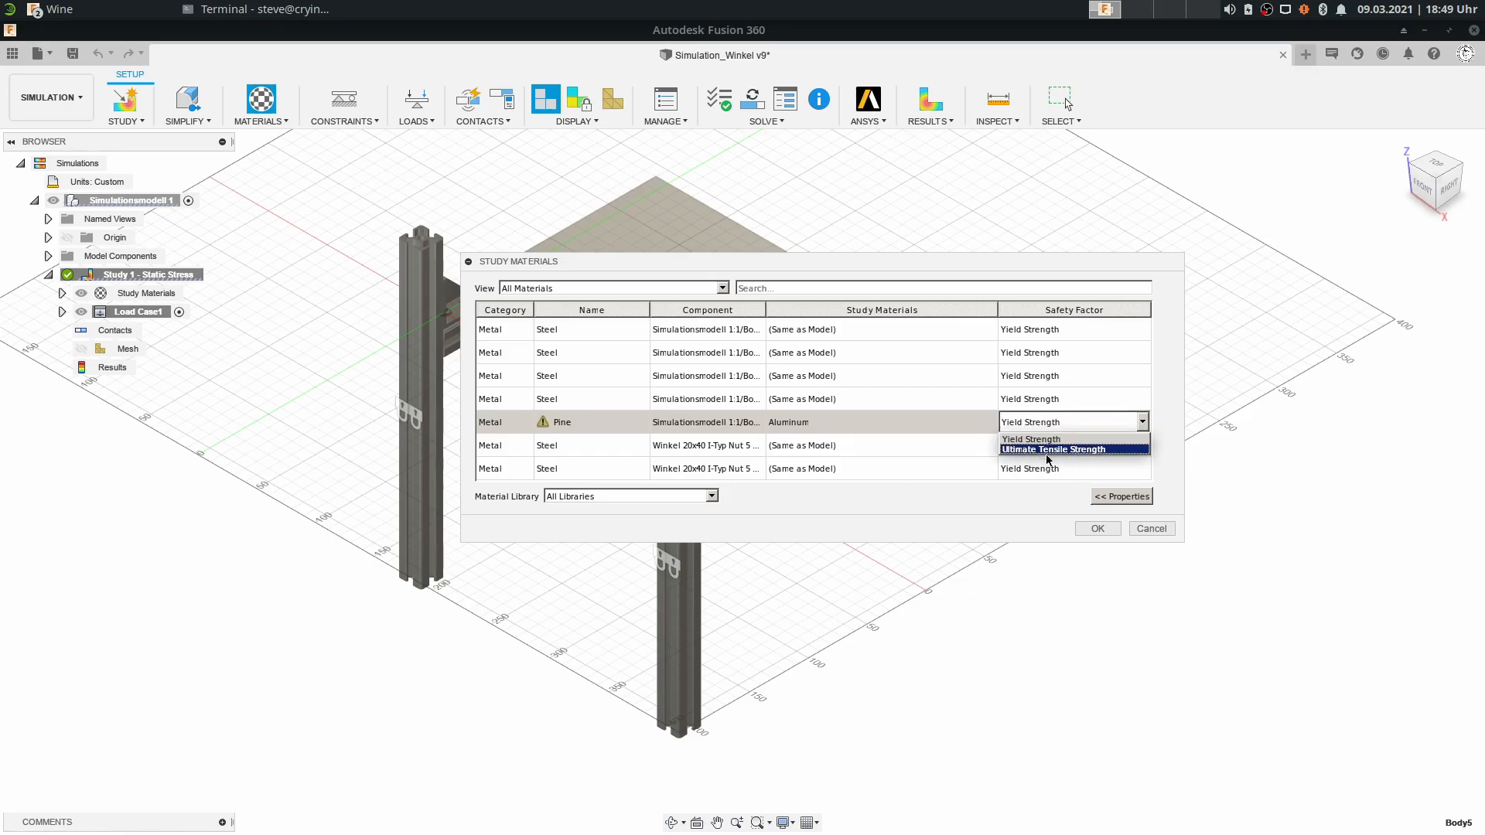
click(981, 502)
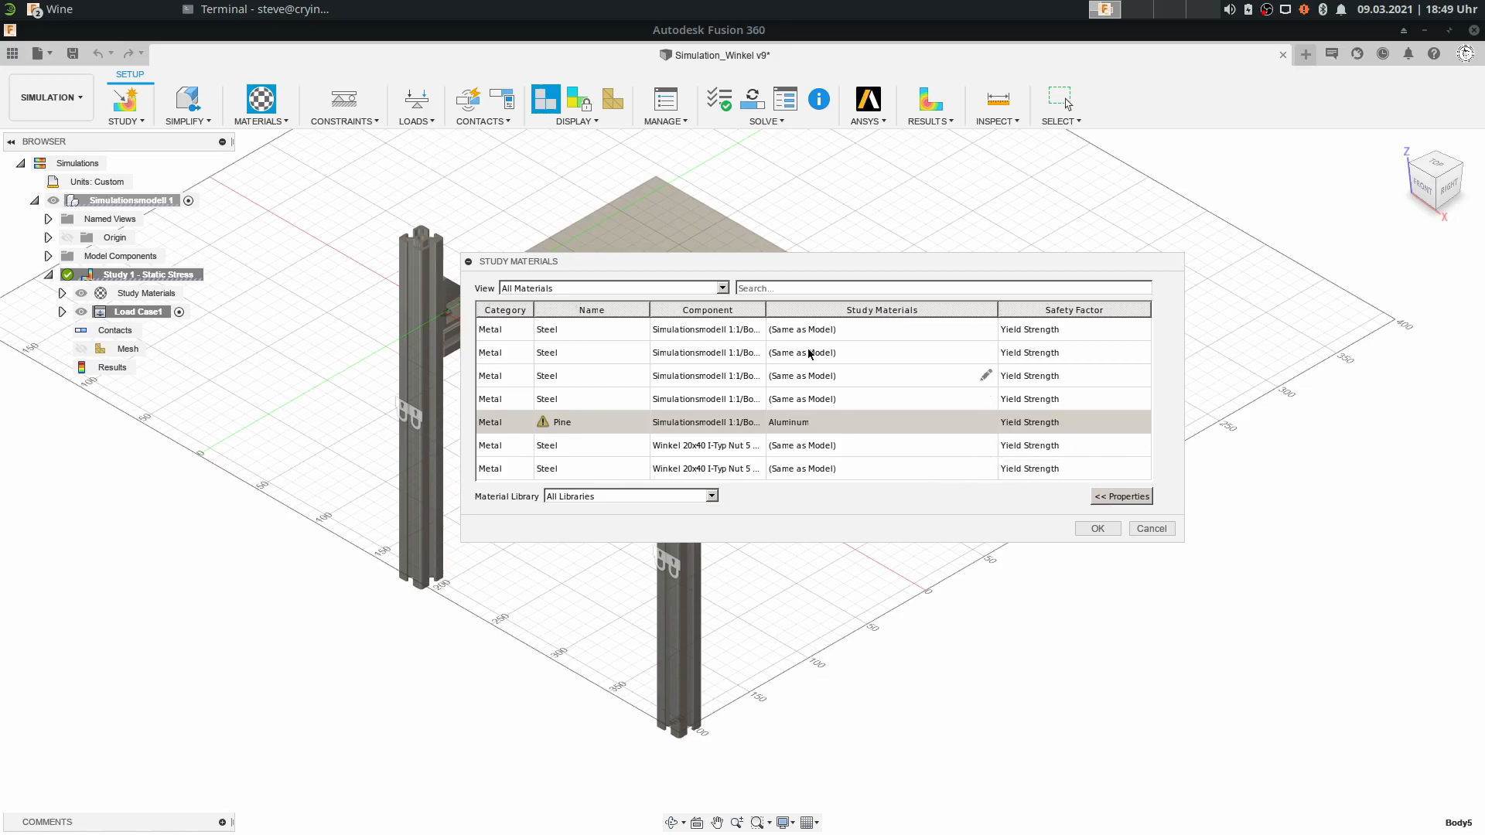
Go through the steel entries one by one and examine which profile body of the frame each refers to.
click(510, 329)
click(499, 352)
click(499, 375)
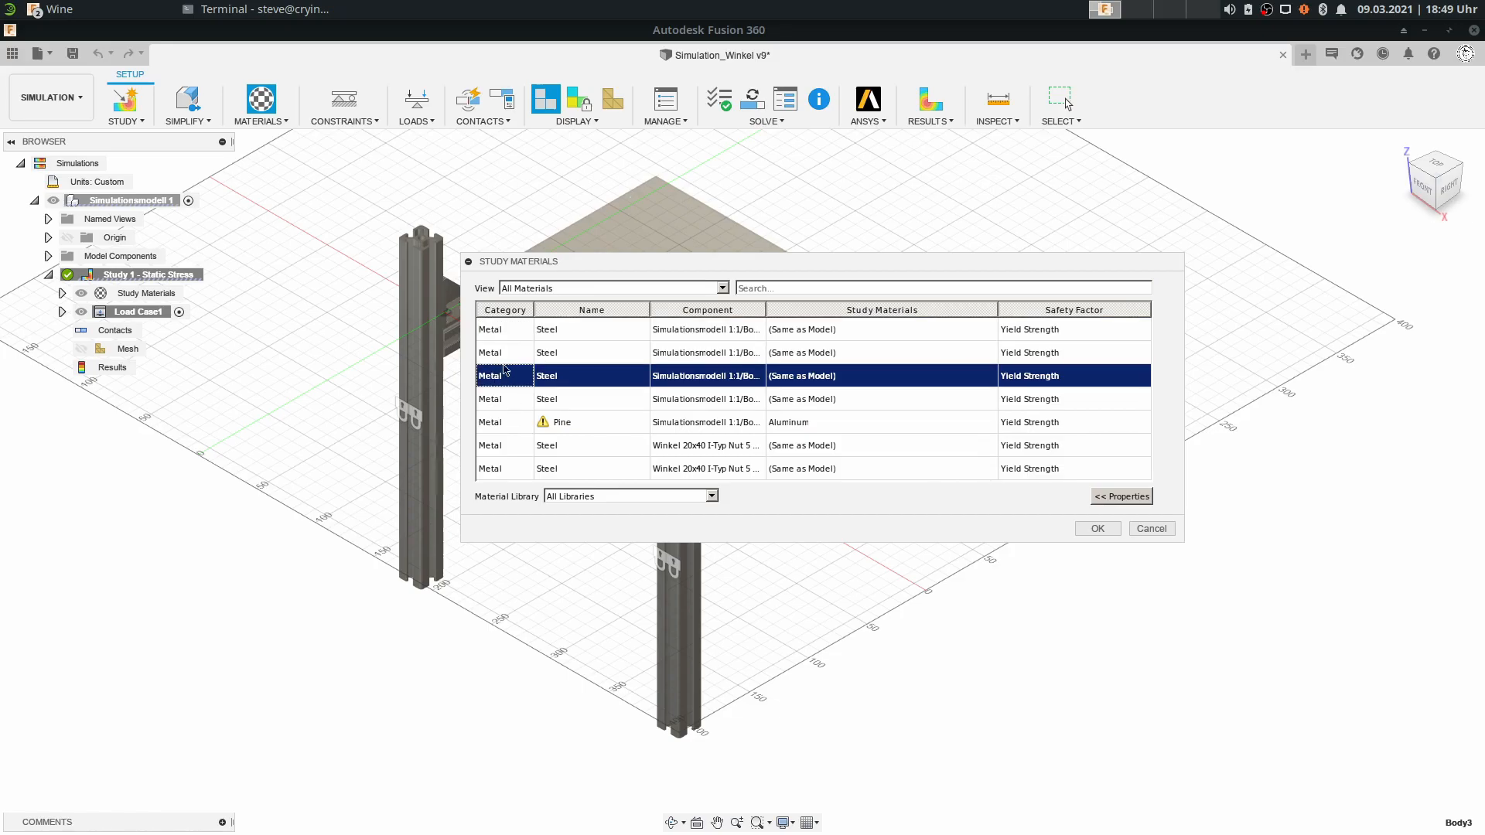
drag(577, 263, 928, 447)
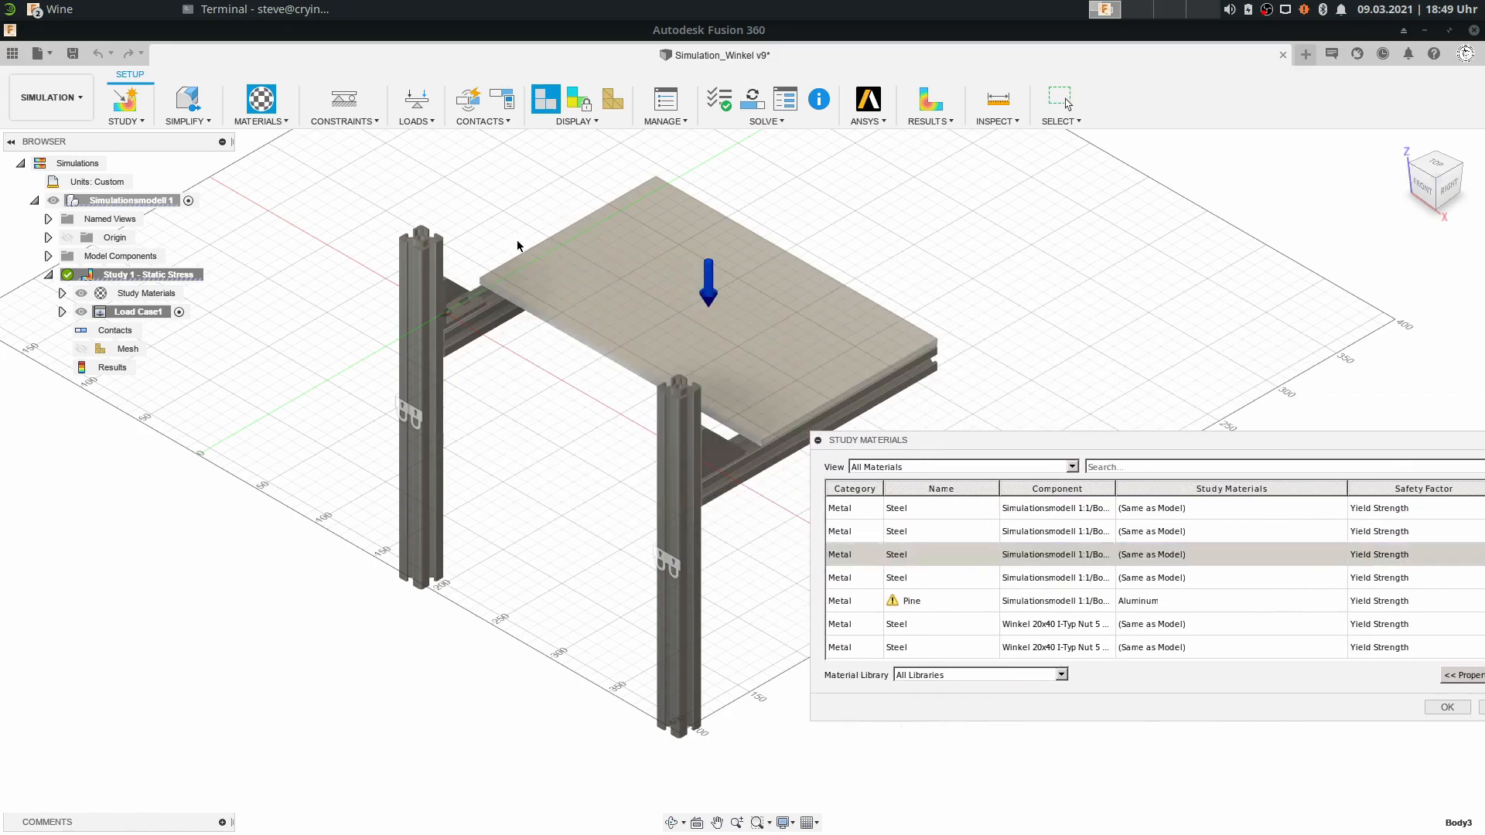
click(868, 574)
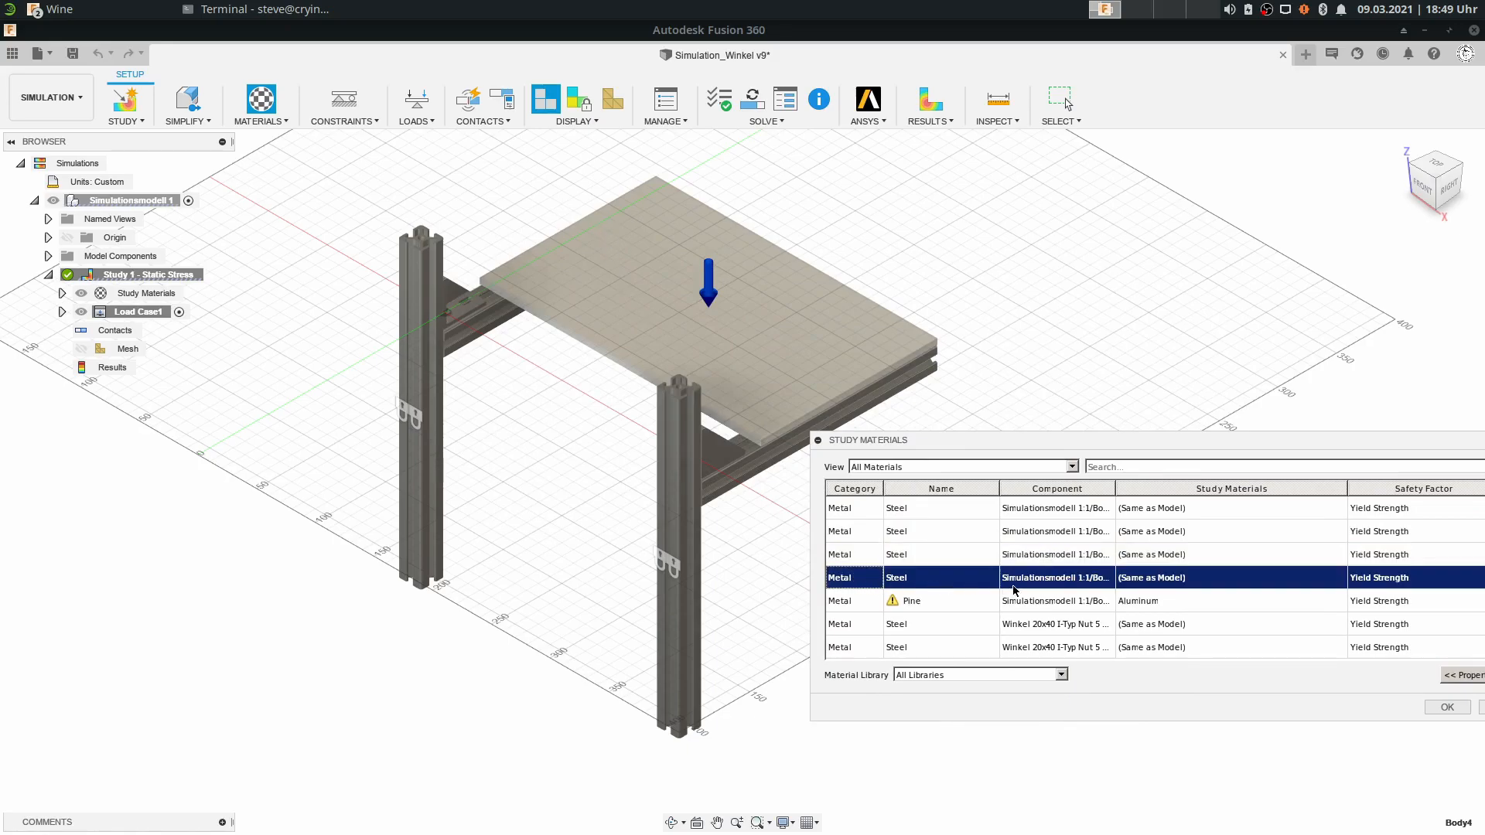
Widen the Component column to show the full body names and accept the study materials.
drag(1116, 488, 1230, 483)
scroll(1080, 612, down, 1)
scroll(1085, 601, up, 1)
drag(1098, 440, 598, 295)
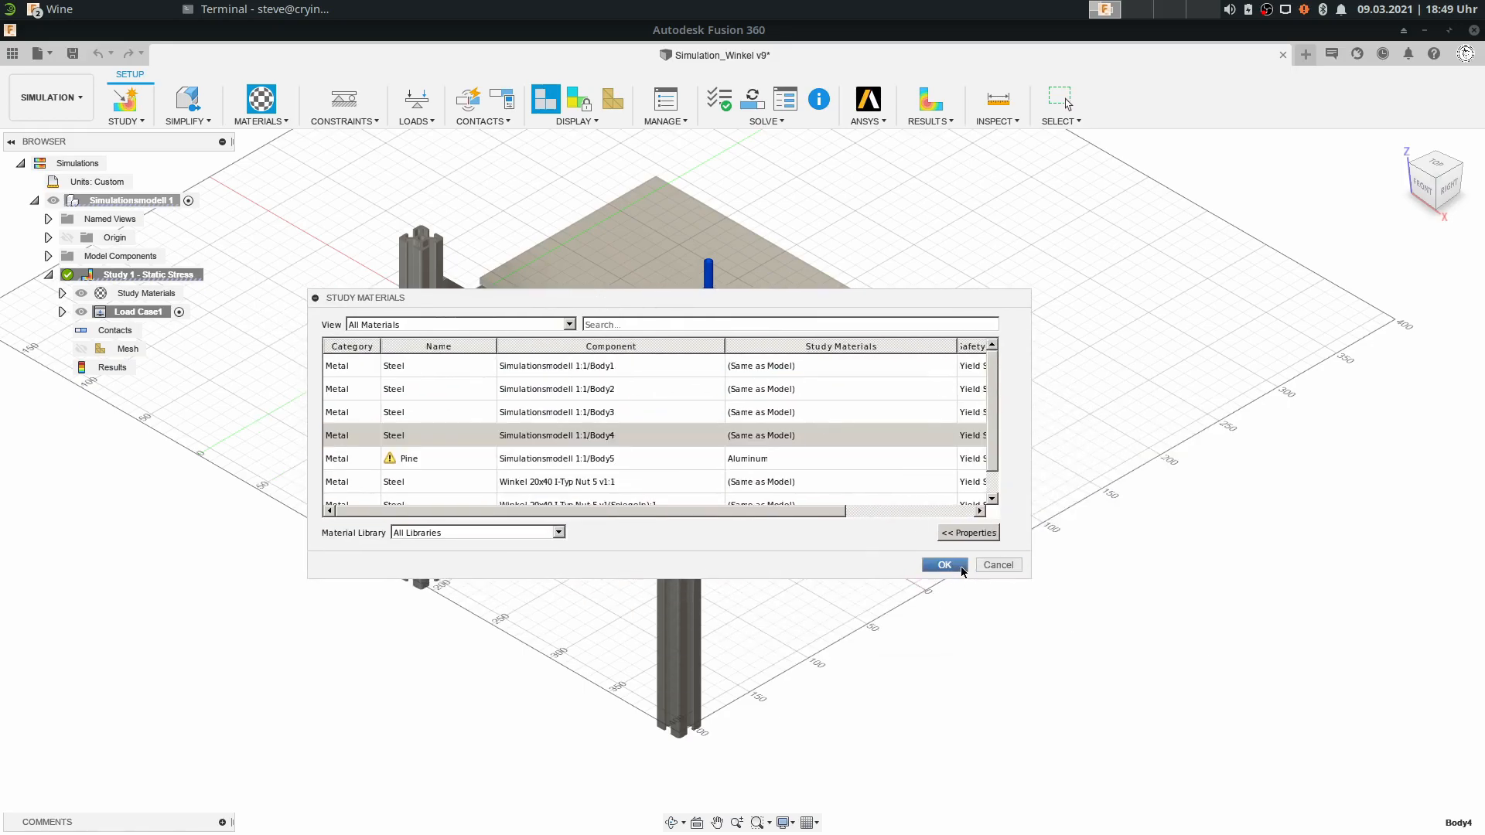
click(962, 567)
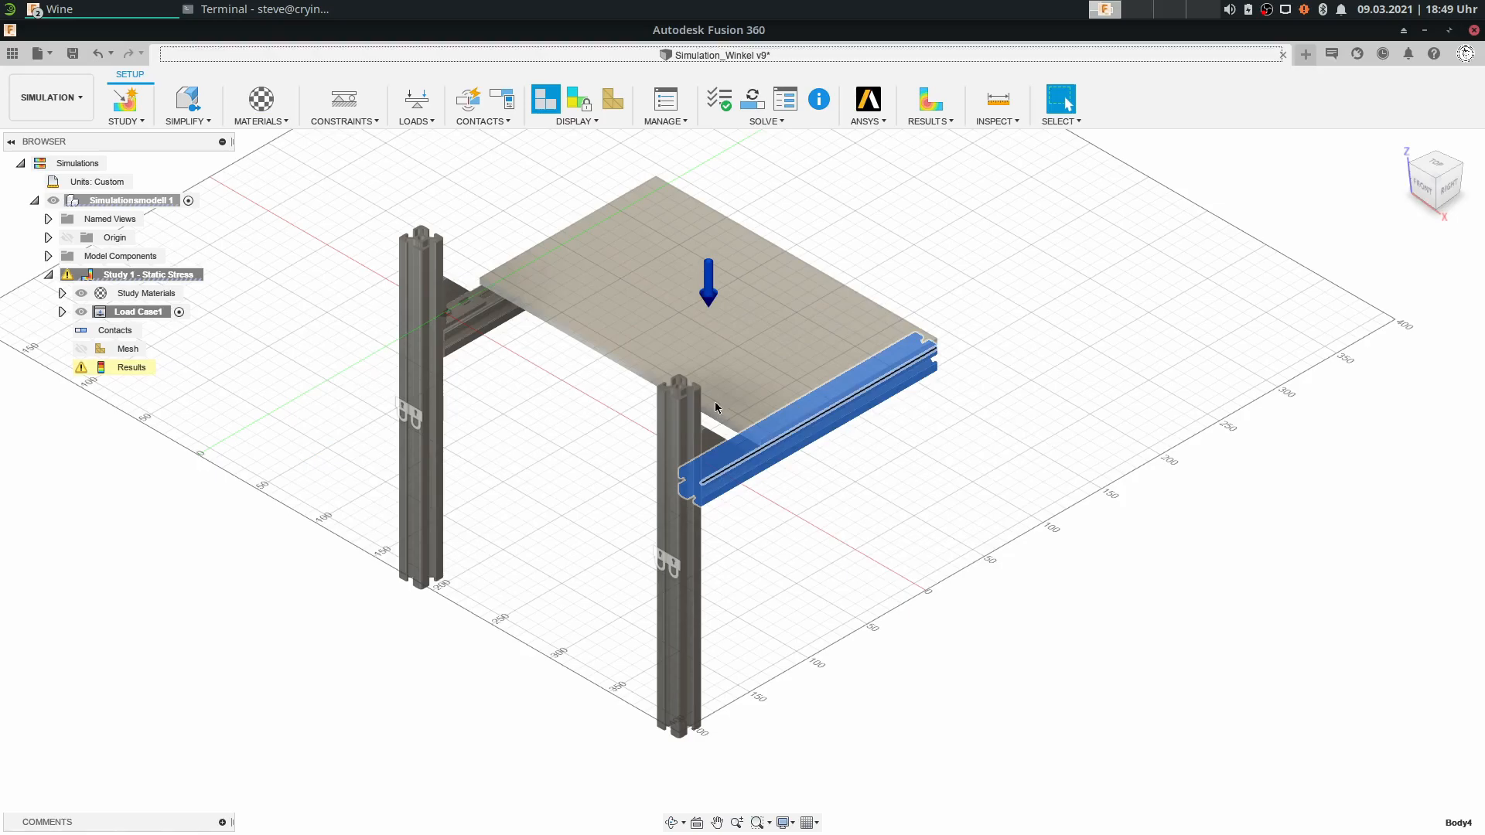
Examine the available constraint types and the fixed constraints on the two upright profiles.
click(276, 125)
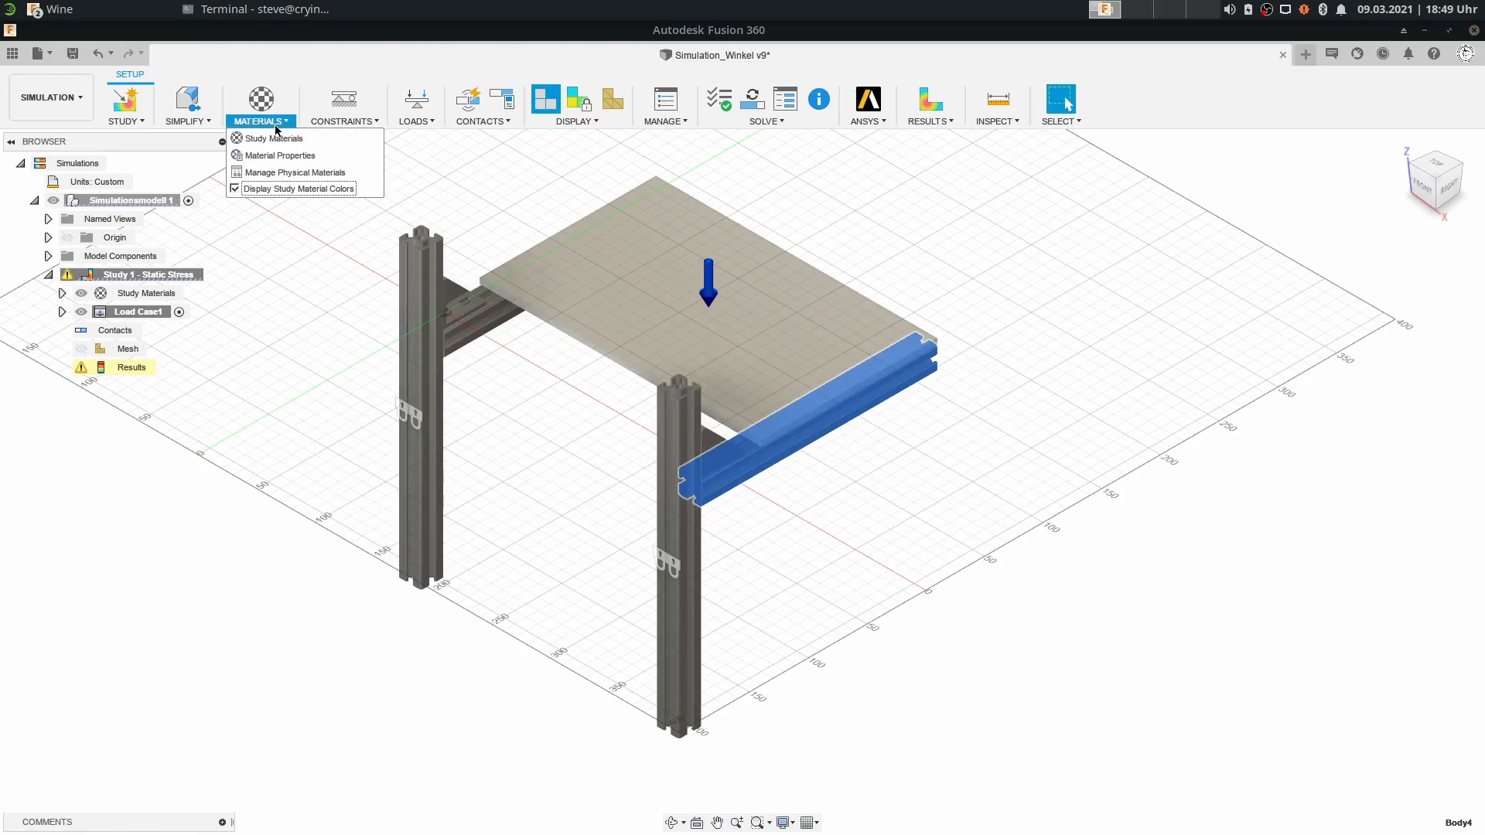
click(339, 122)
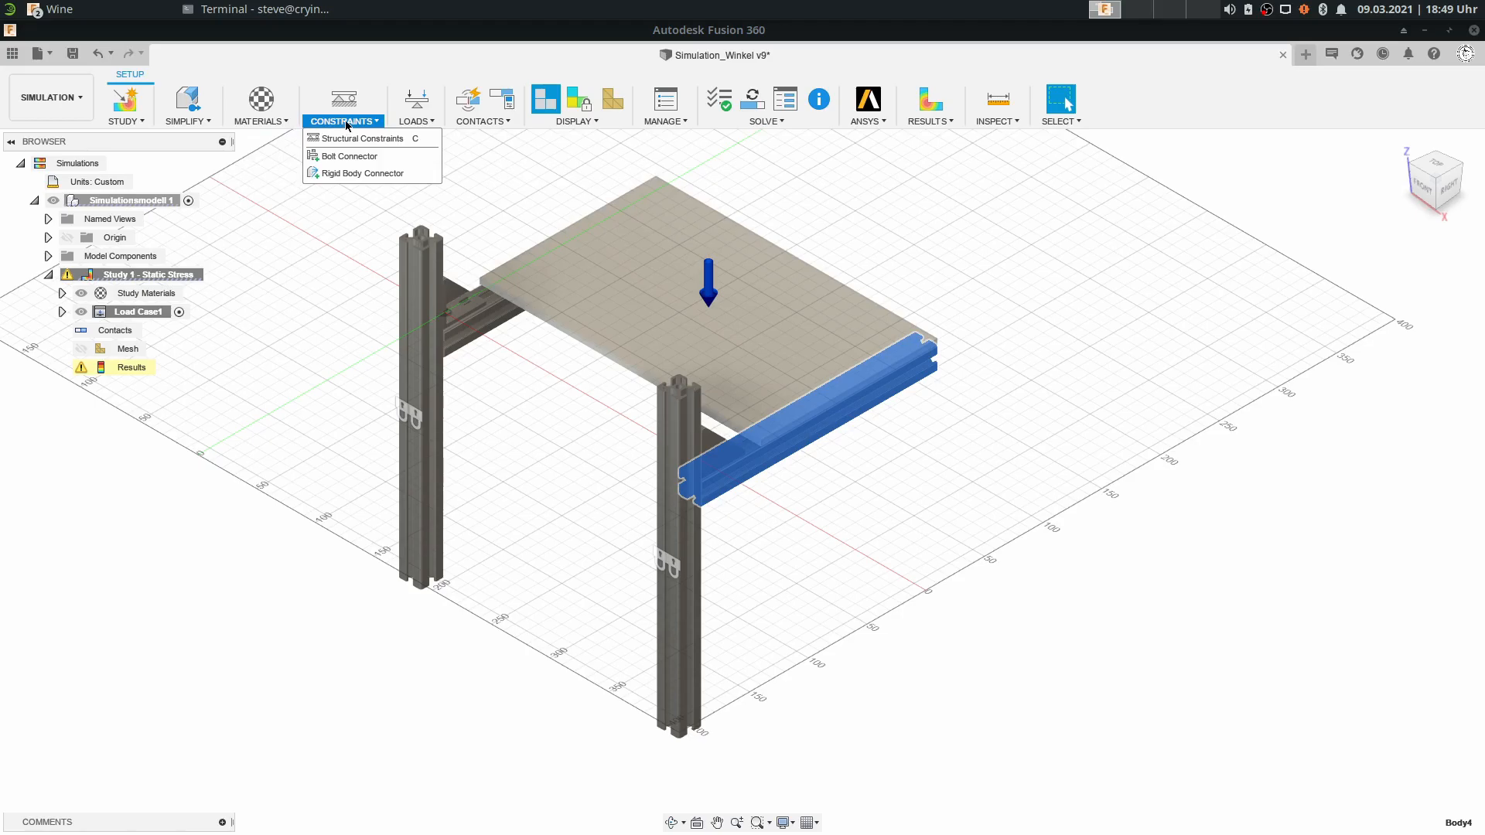
click(338, 377)
scroll(367, 429, up, 3)
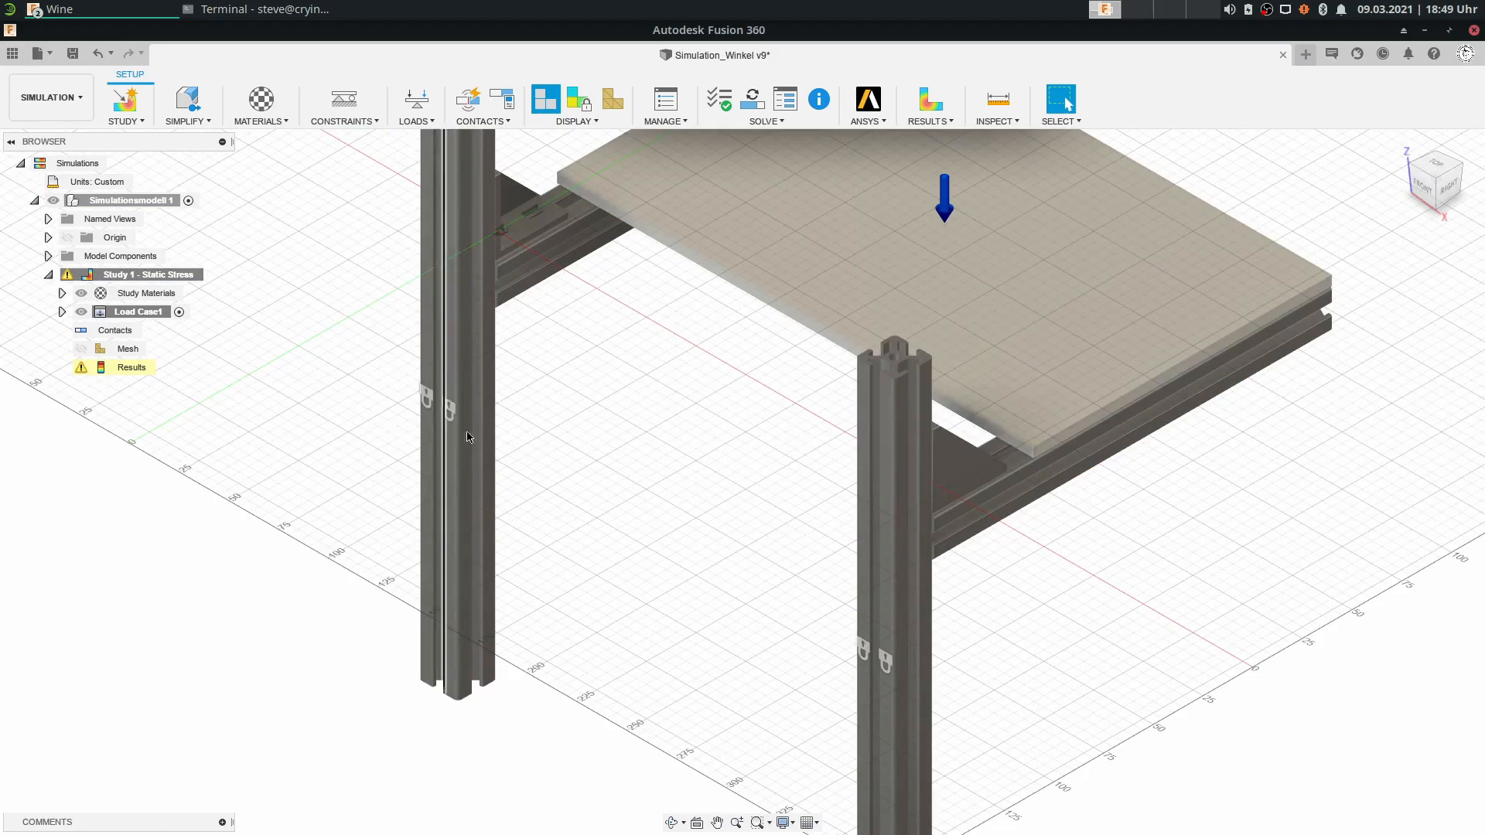
middle_drag(713, 548, 623, 406)
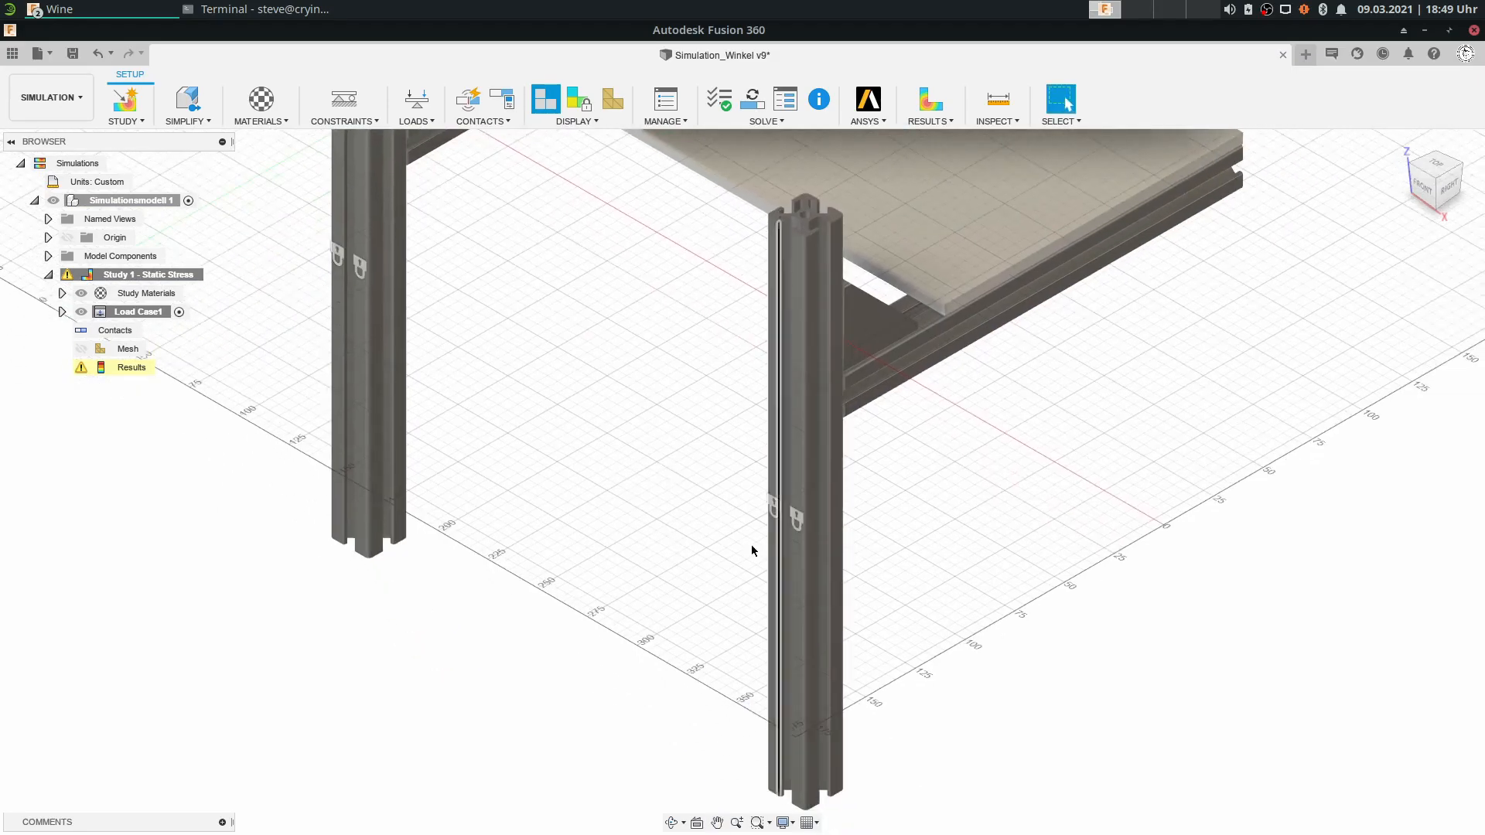
middle_drag(567, 314, 617, 396)
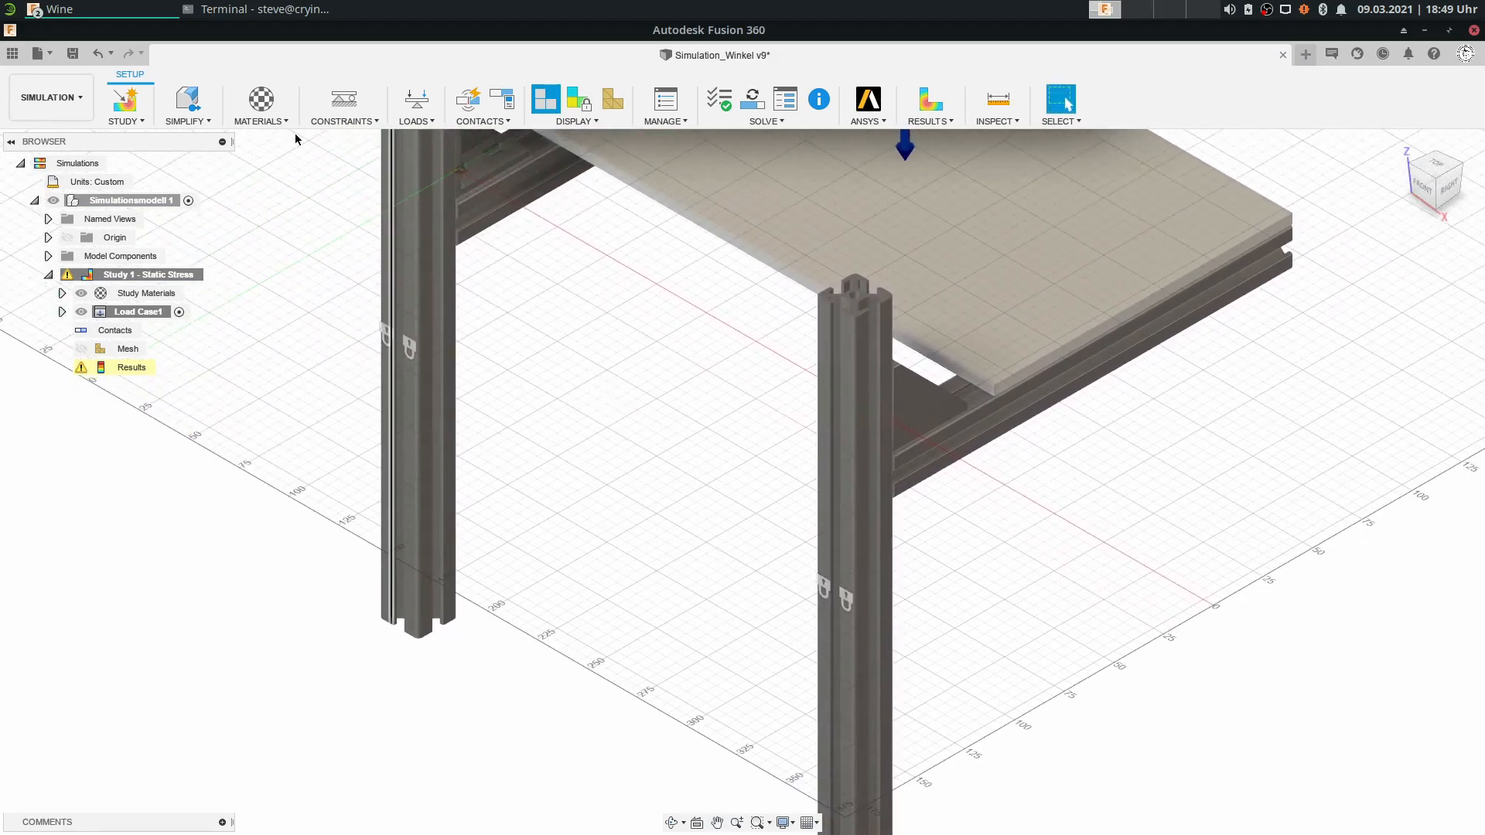
click(338, 121)
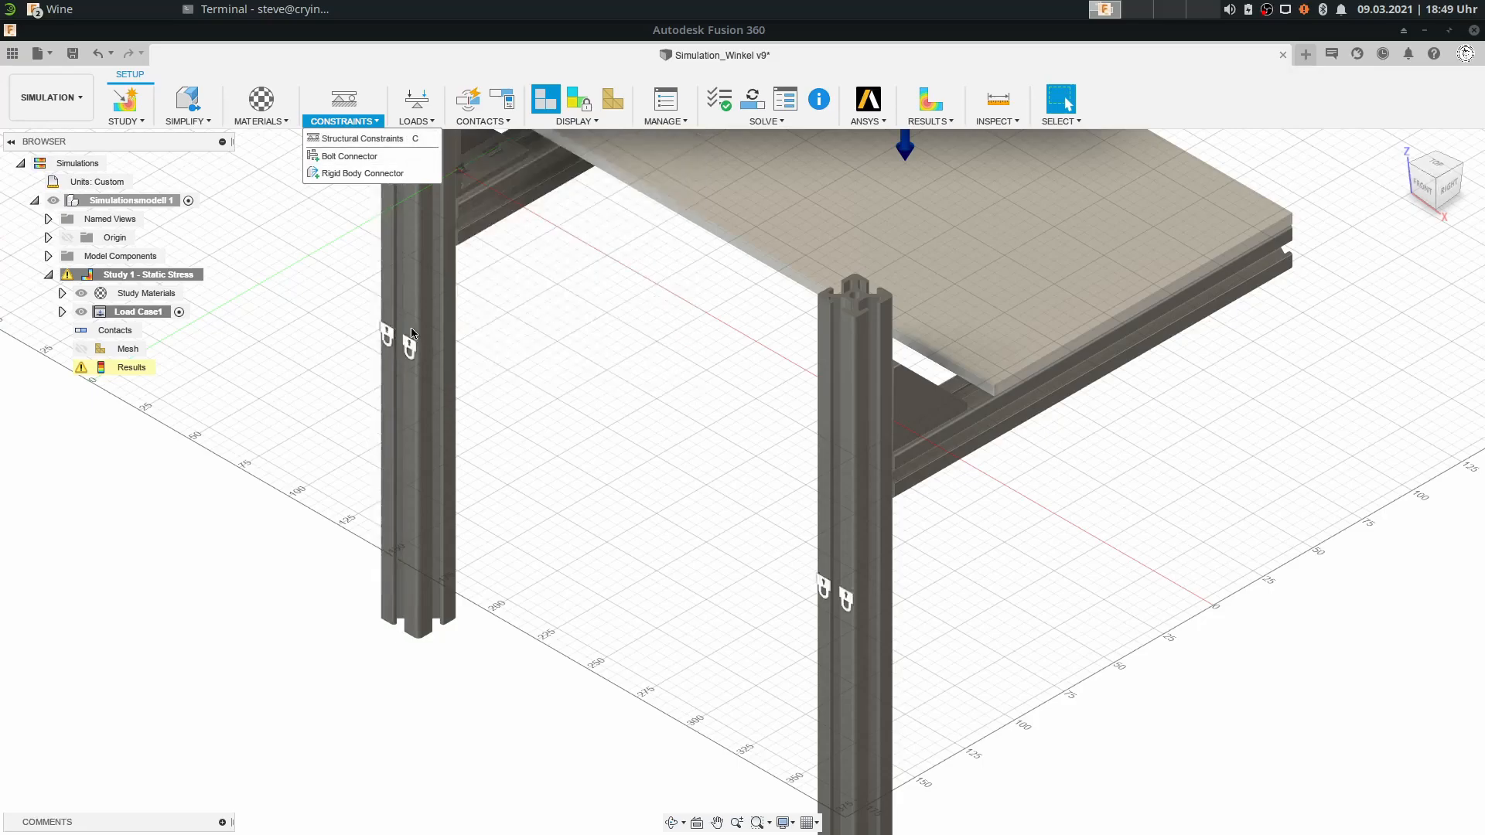
scroll(459, 399, down, 5)
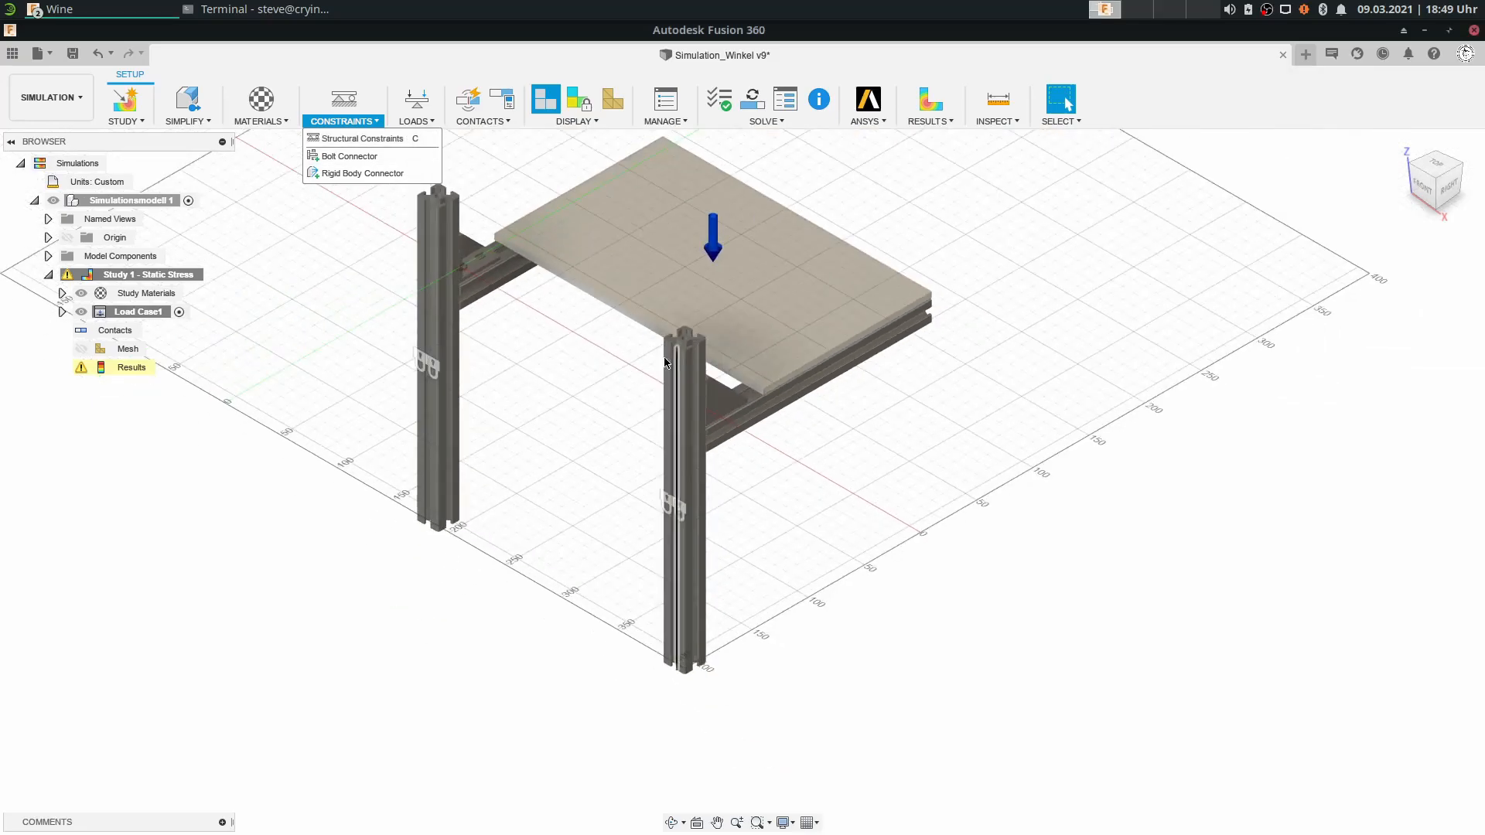
scroll(430, 273, up, 3)
scroll(431, 277, up, 1)
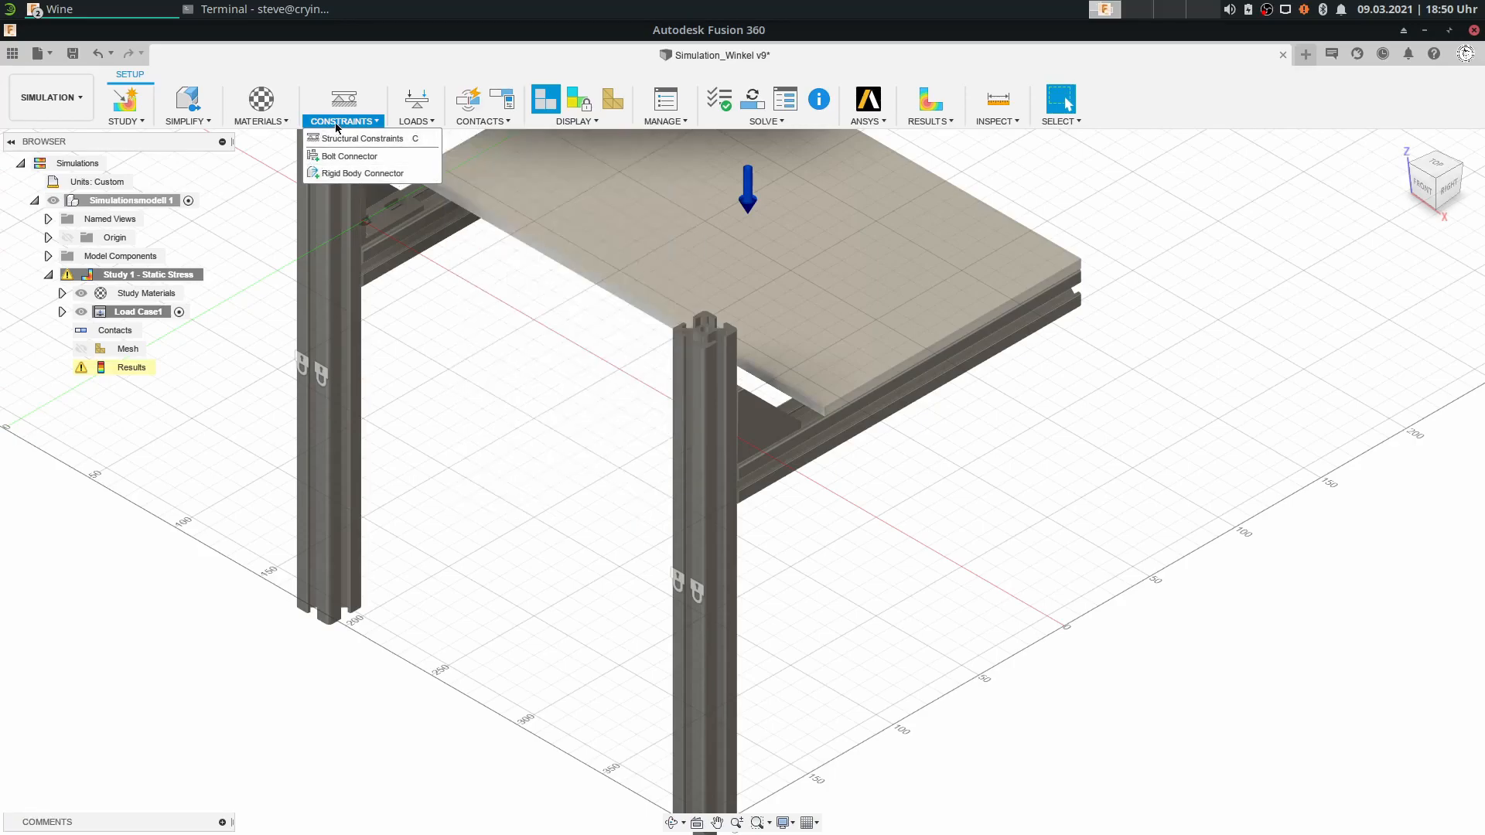
Examine the force acting on the top plate and the available load, gravity and point mass commands.
click(414, 122)
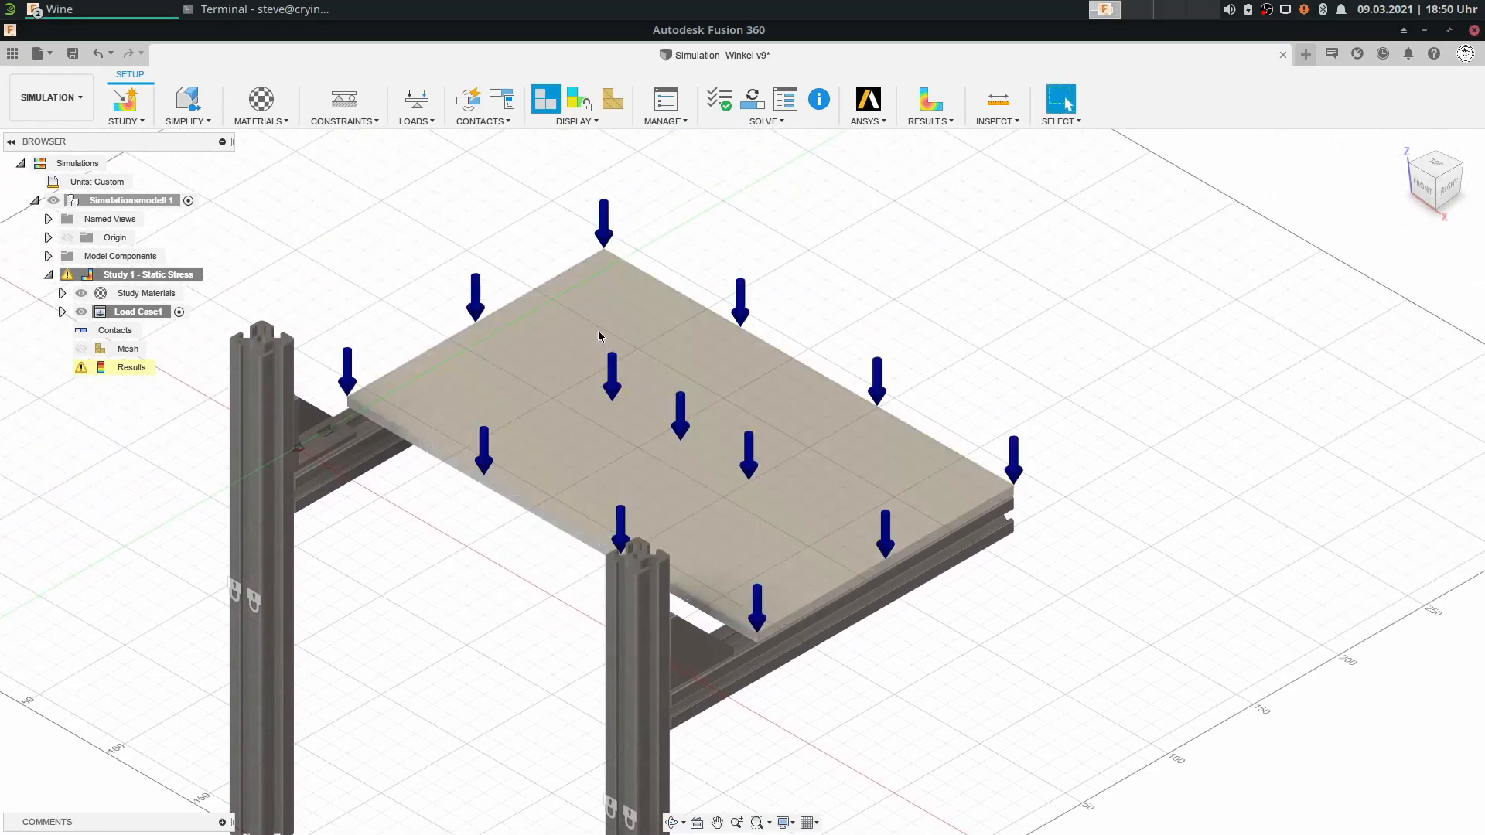
scroll(663, 426, up, 2)
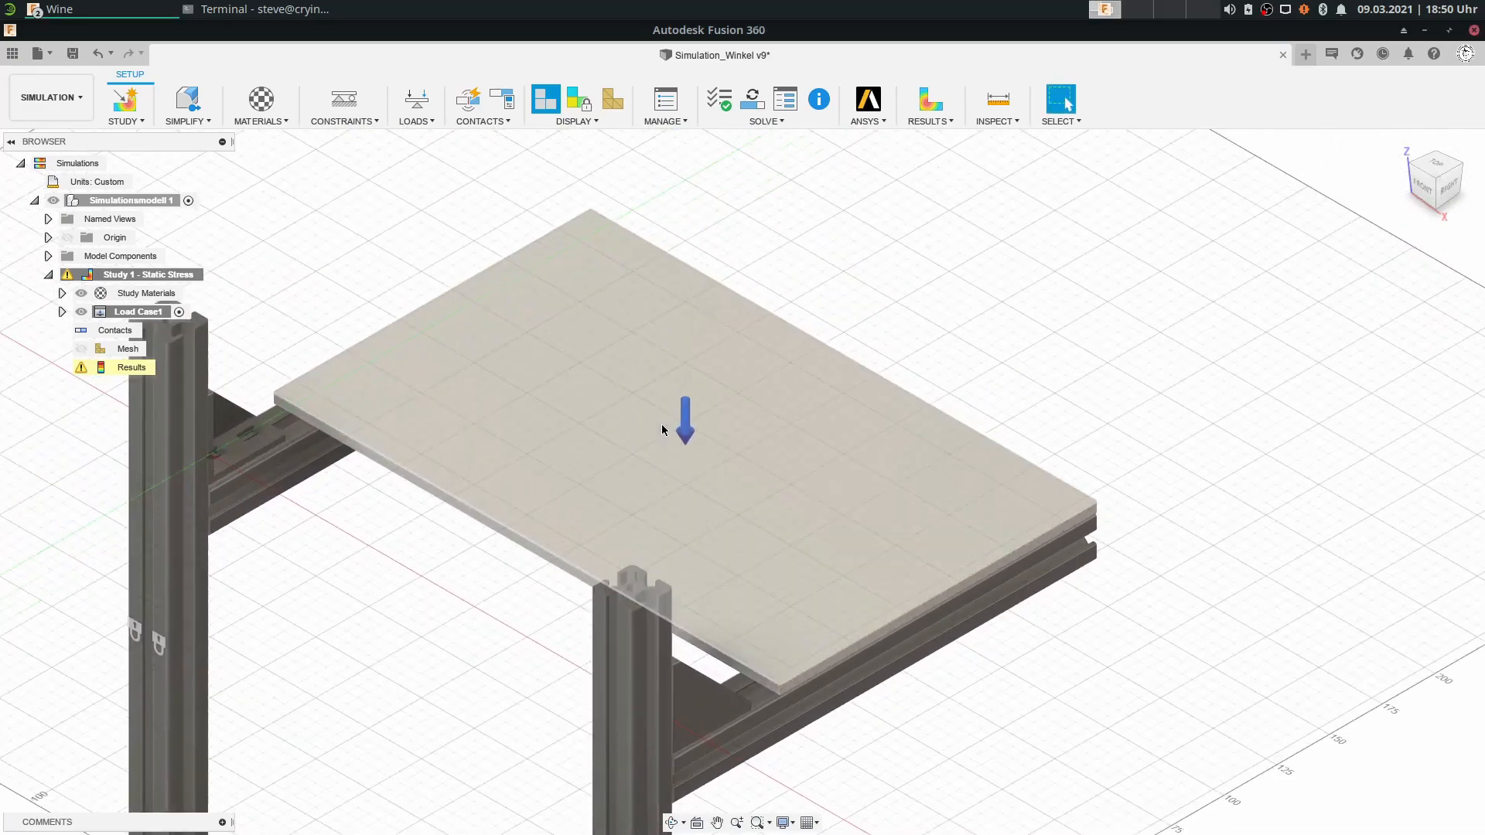
scroll(656, 379, up, 1)
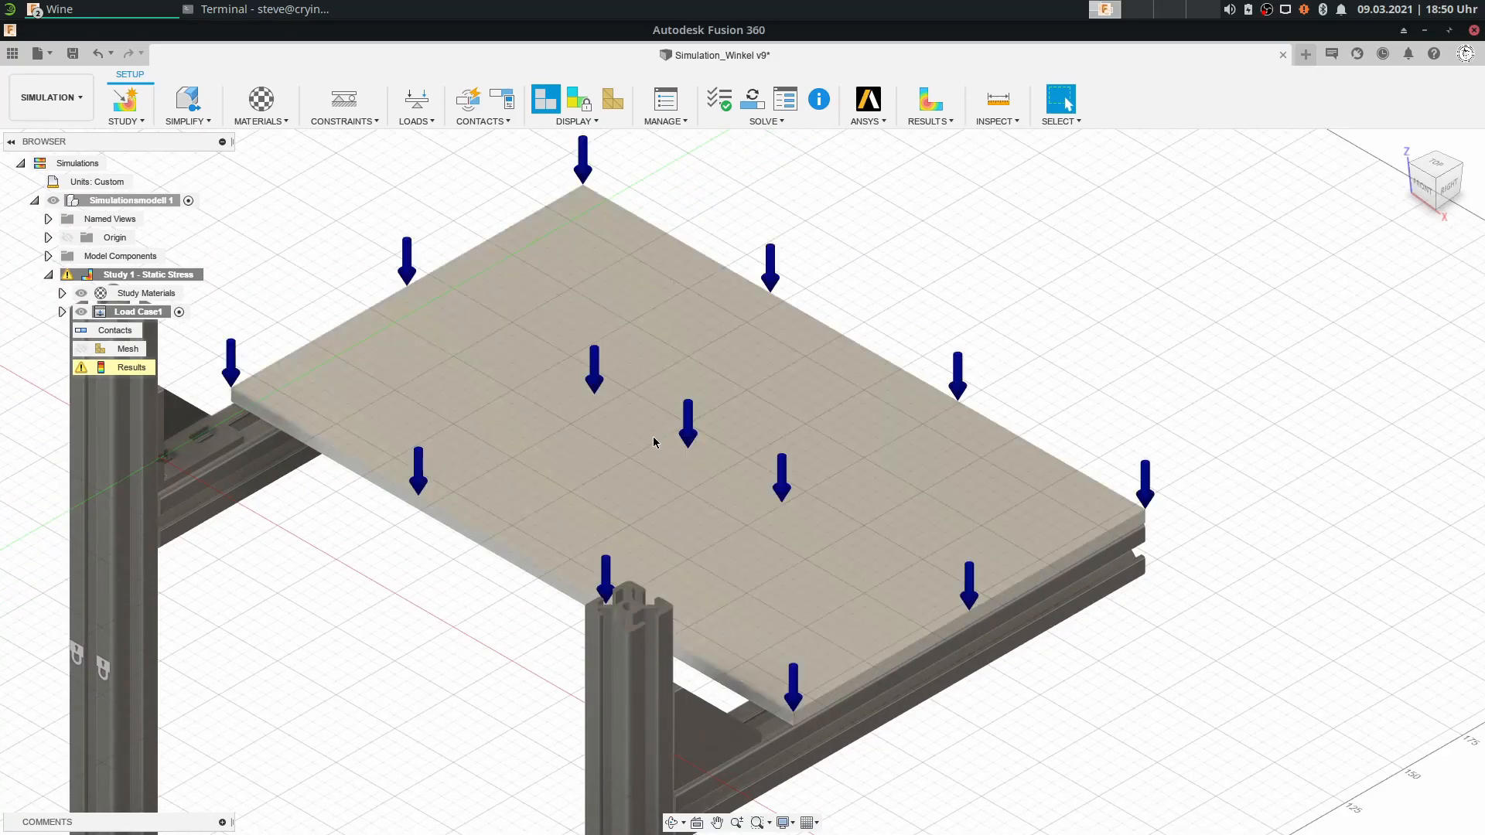
click(416, 124)
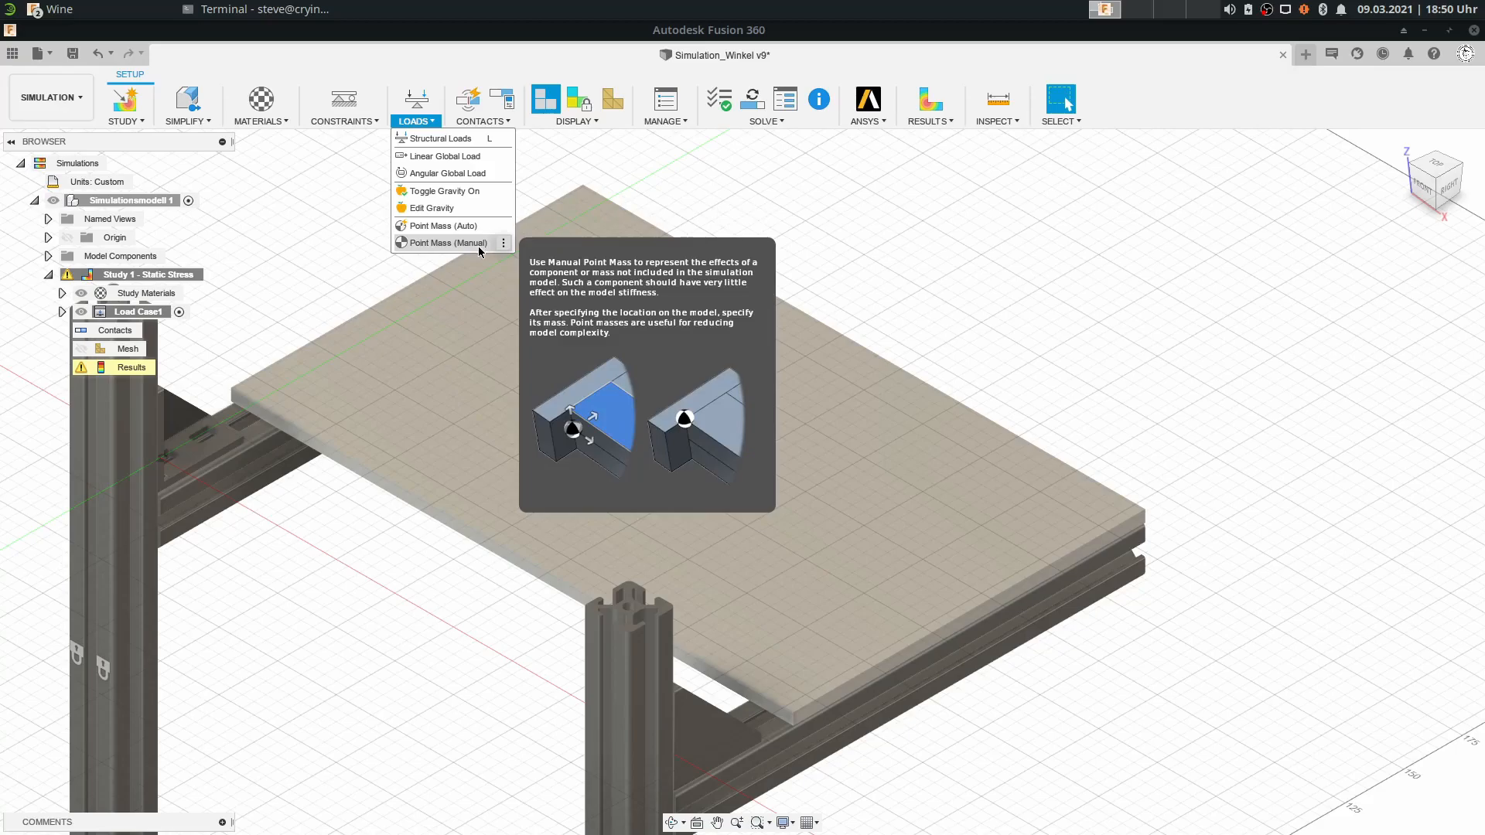
click(445, 191)
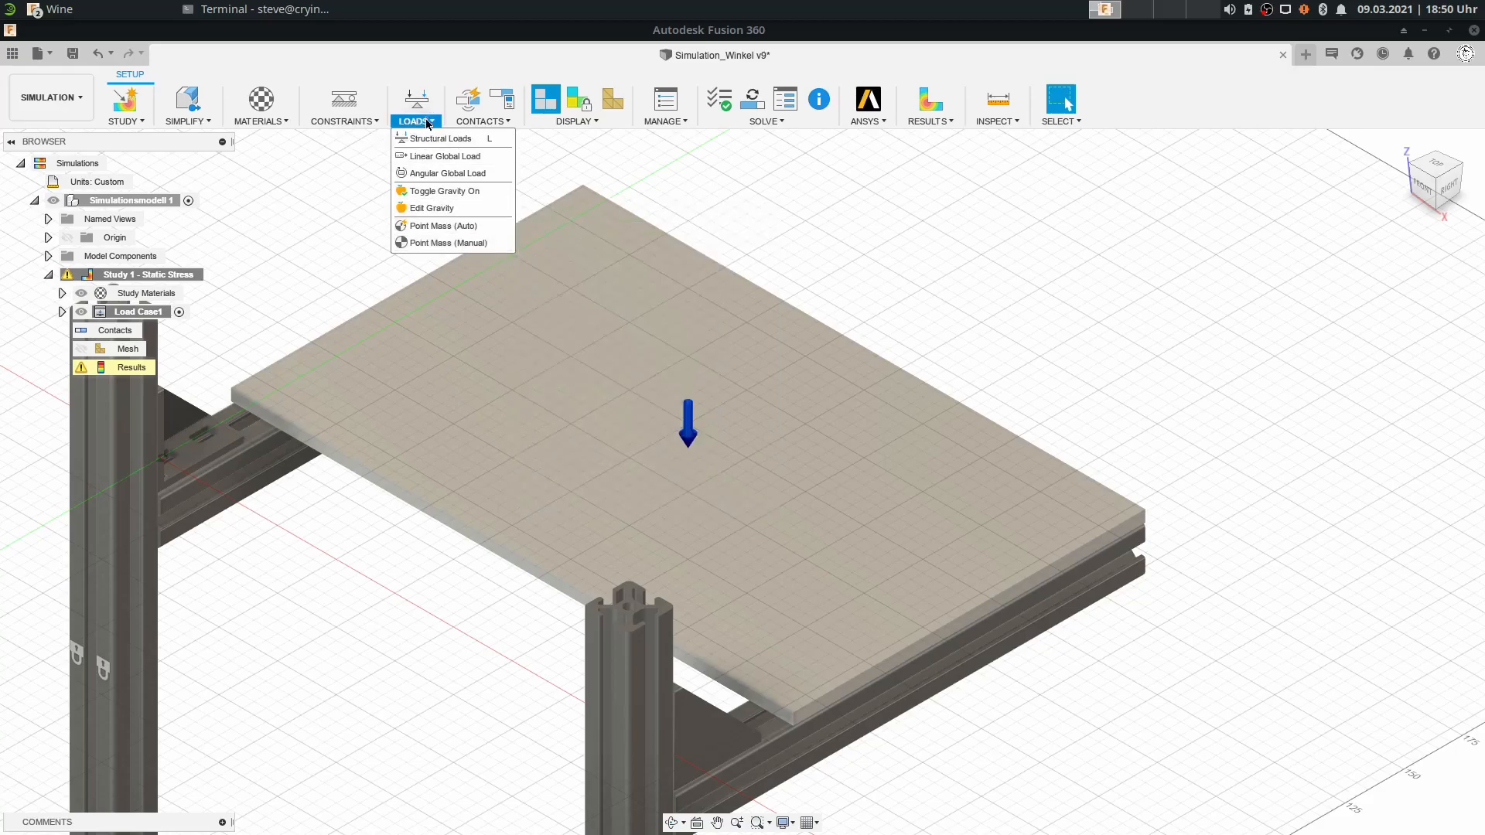
Review the contact commands, the display modes and the study management commands, including Adaptive Mesh Refinement.
click(477, 123)
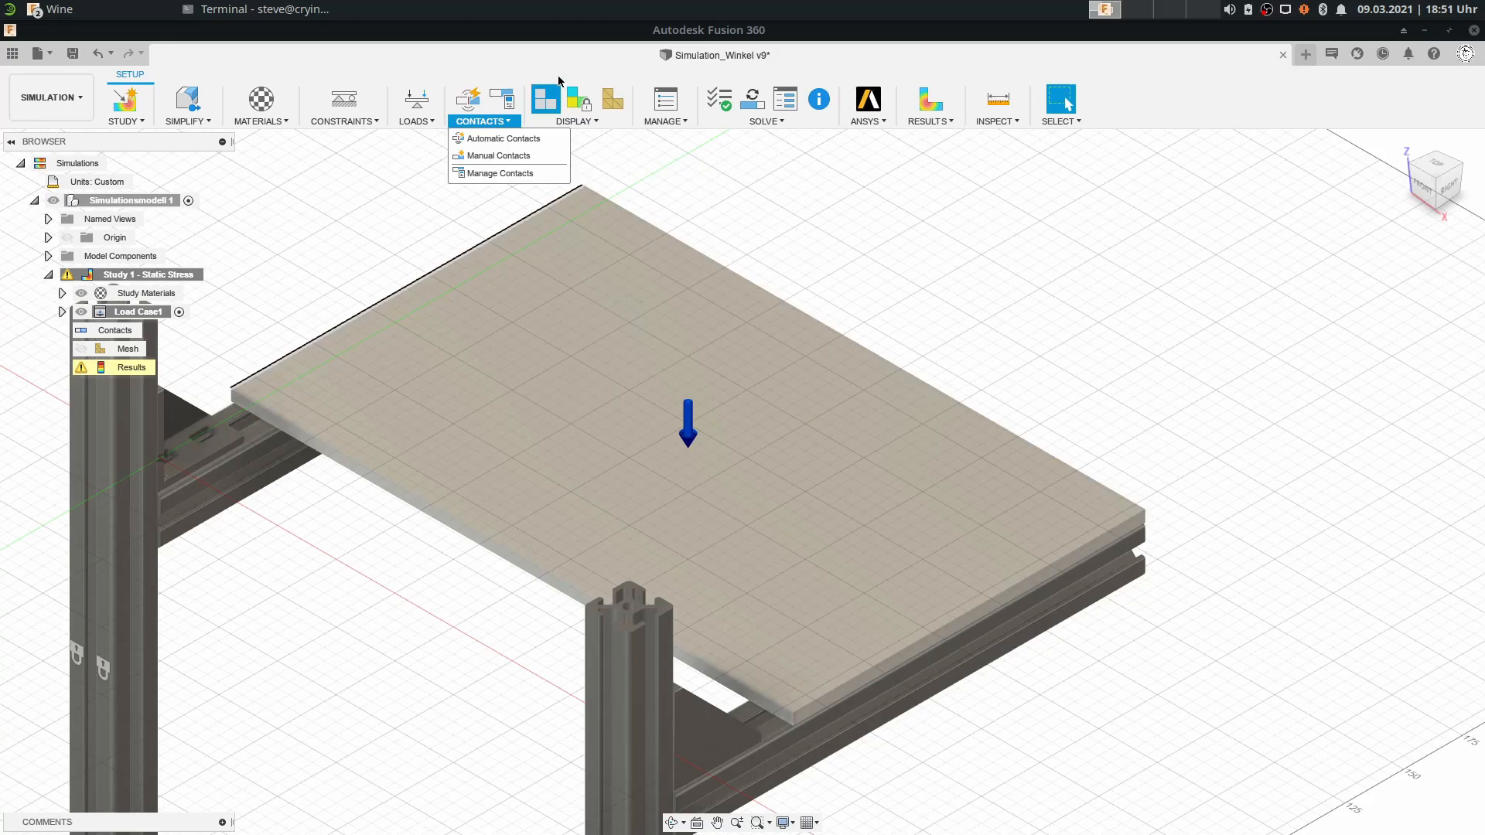
click(580, 121)
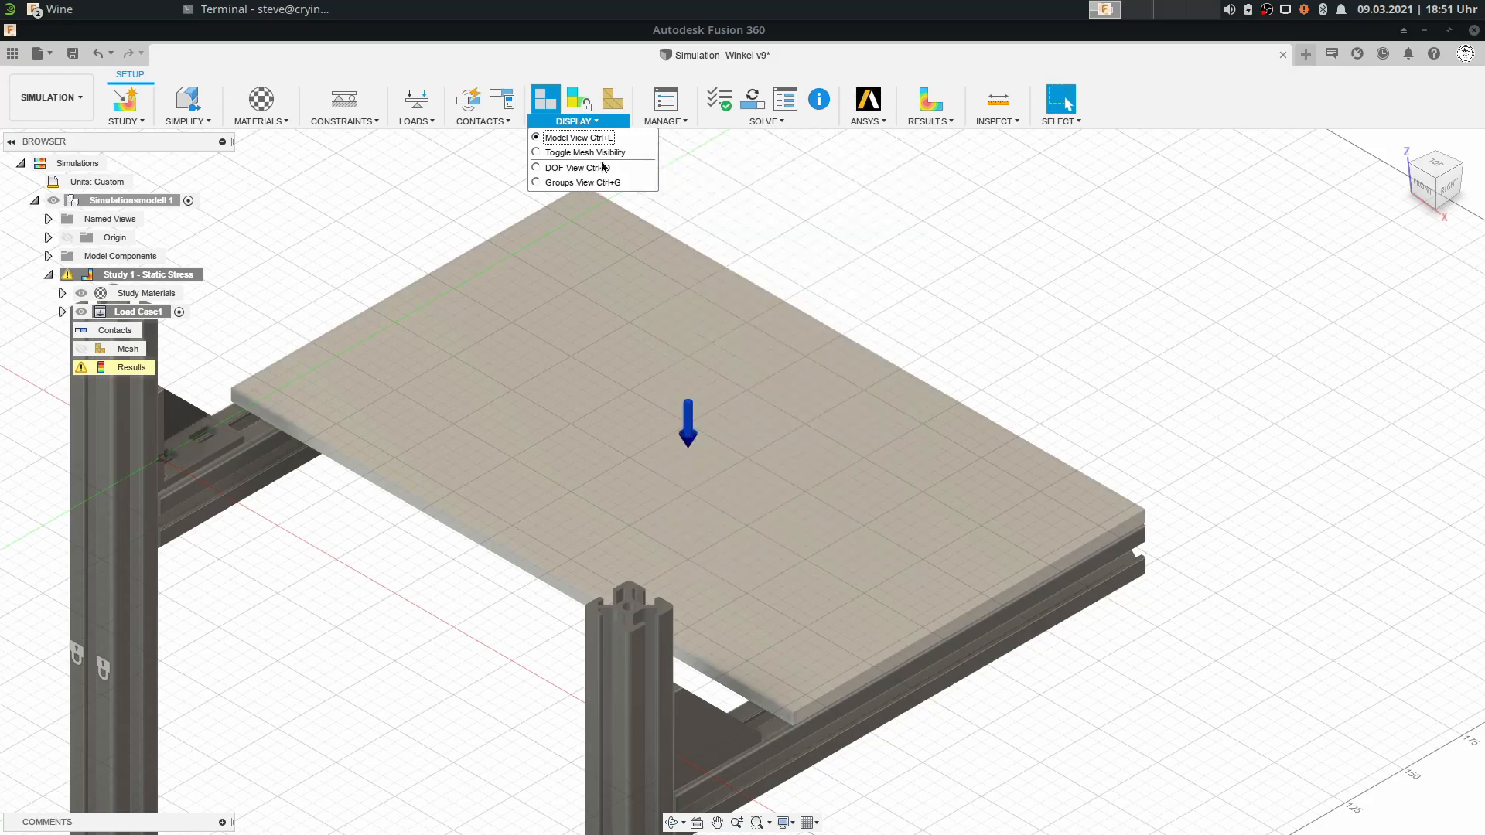
click(682, 121)
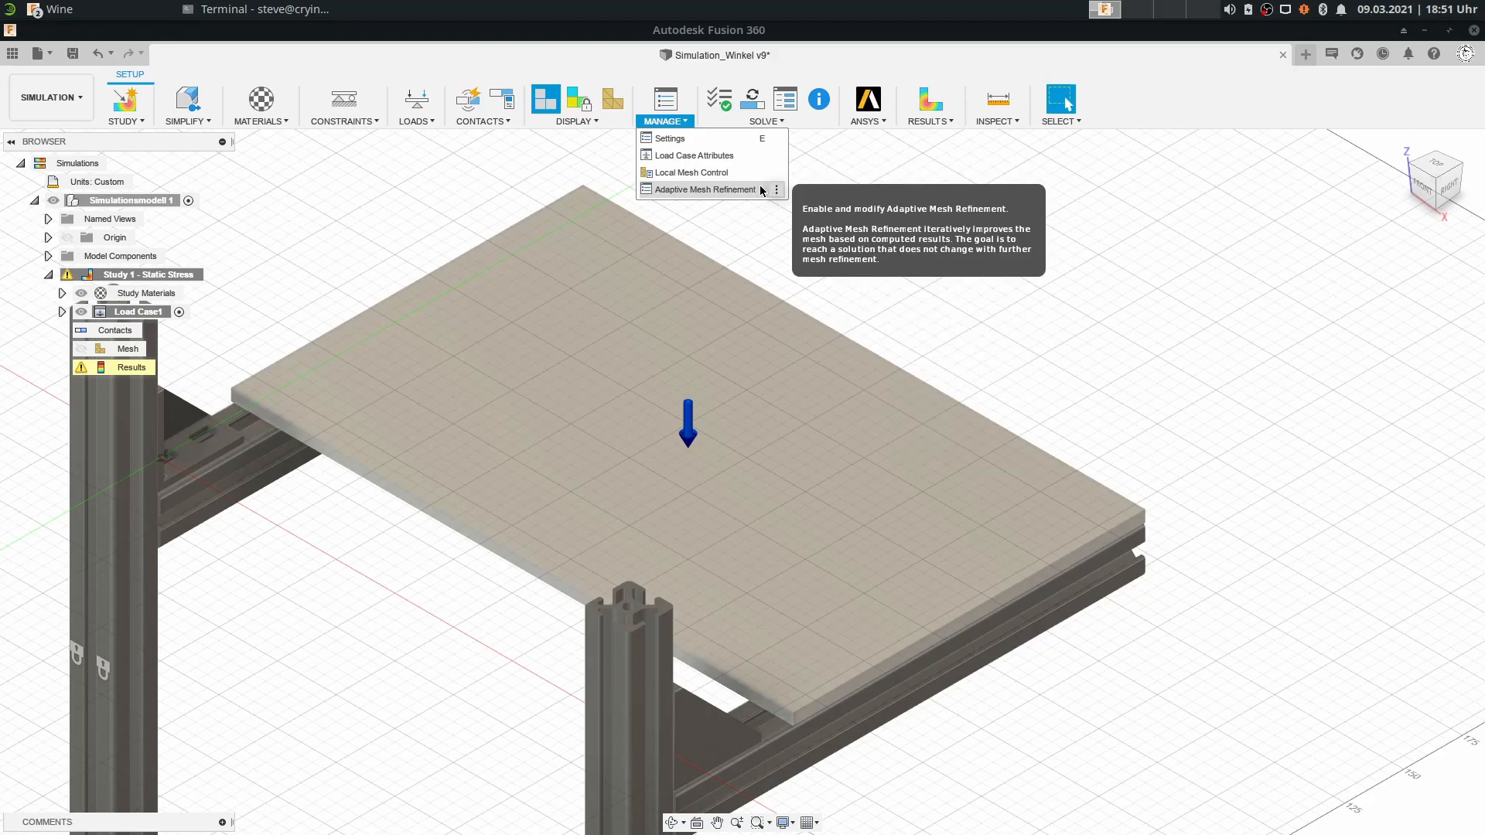
Review the solve, constraint, load and contact commands, plus the Ansys export, results, inspection and selection commands.
click(749, 121)
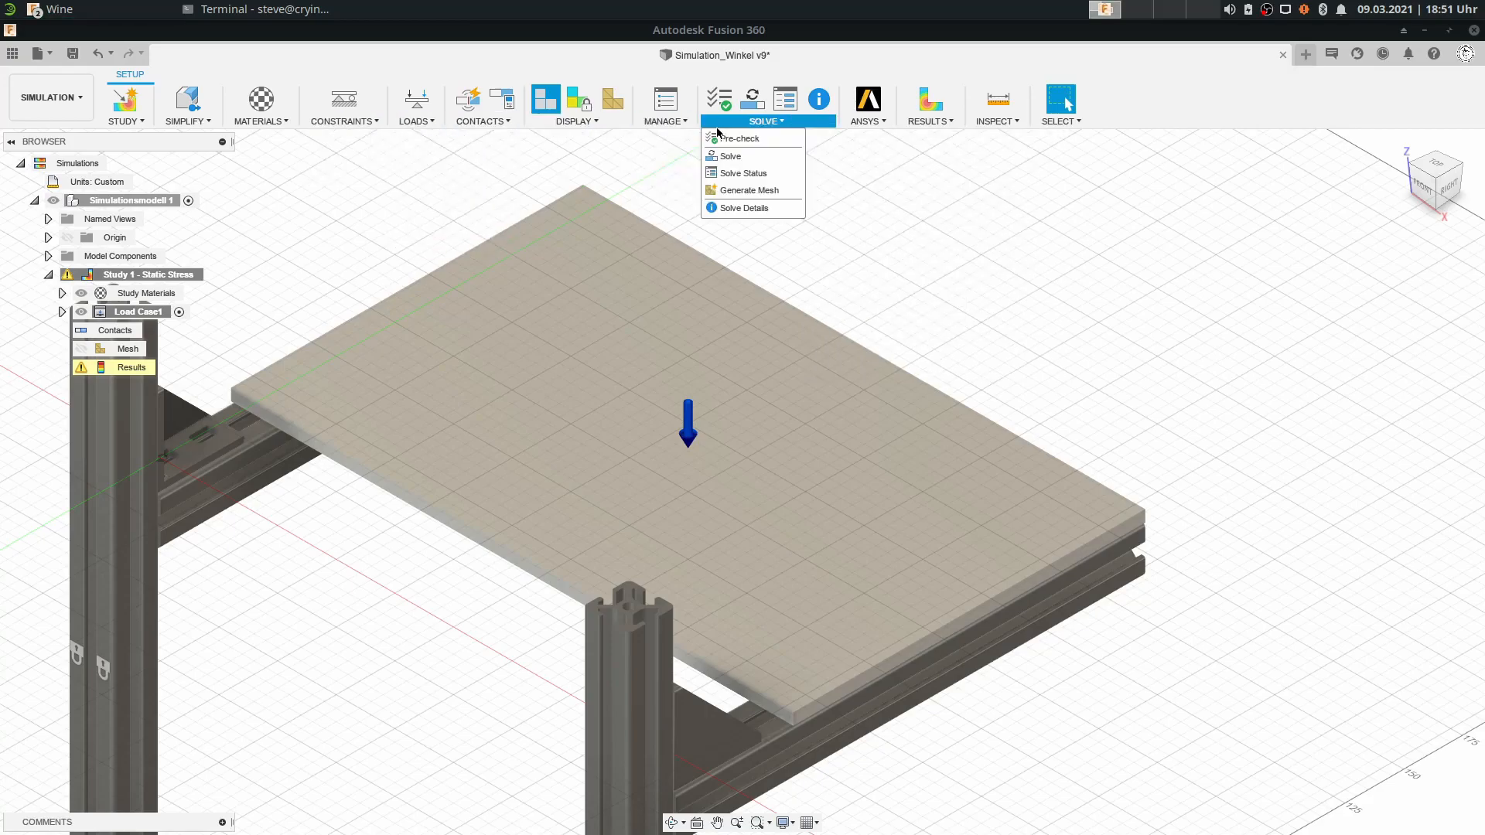
mouse_move(362, 121)
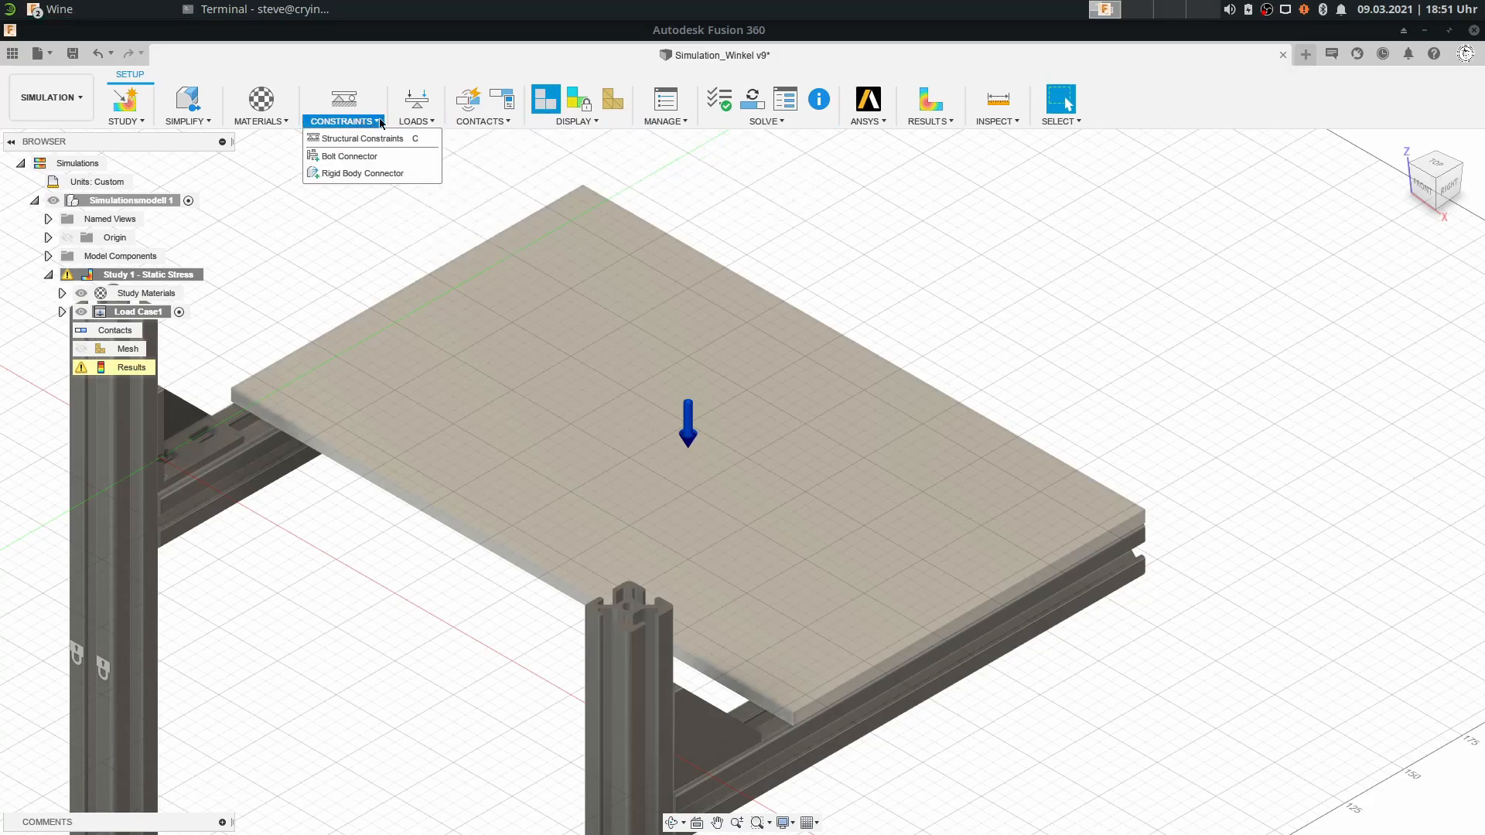
mouse_move(427, 124)
mouse_move(483, 124)
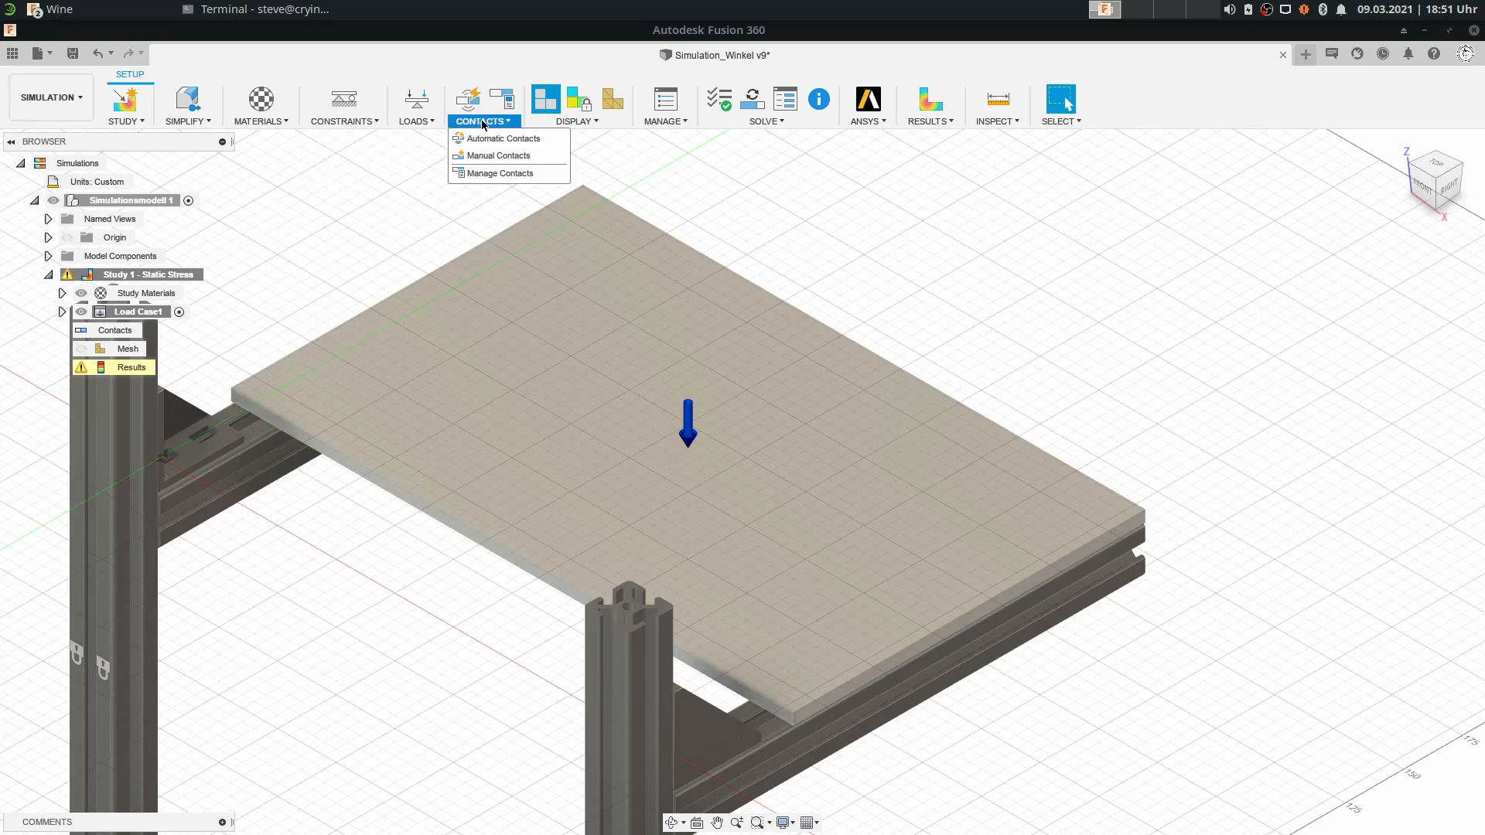
mouse_move(766, 122)
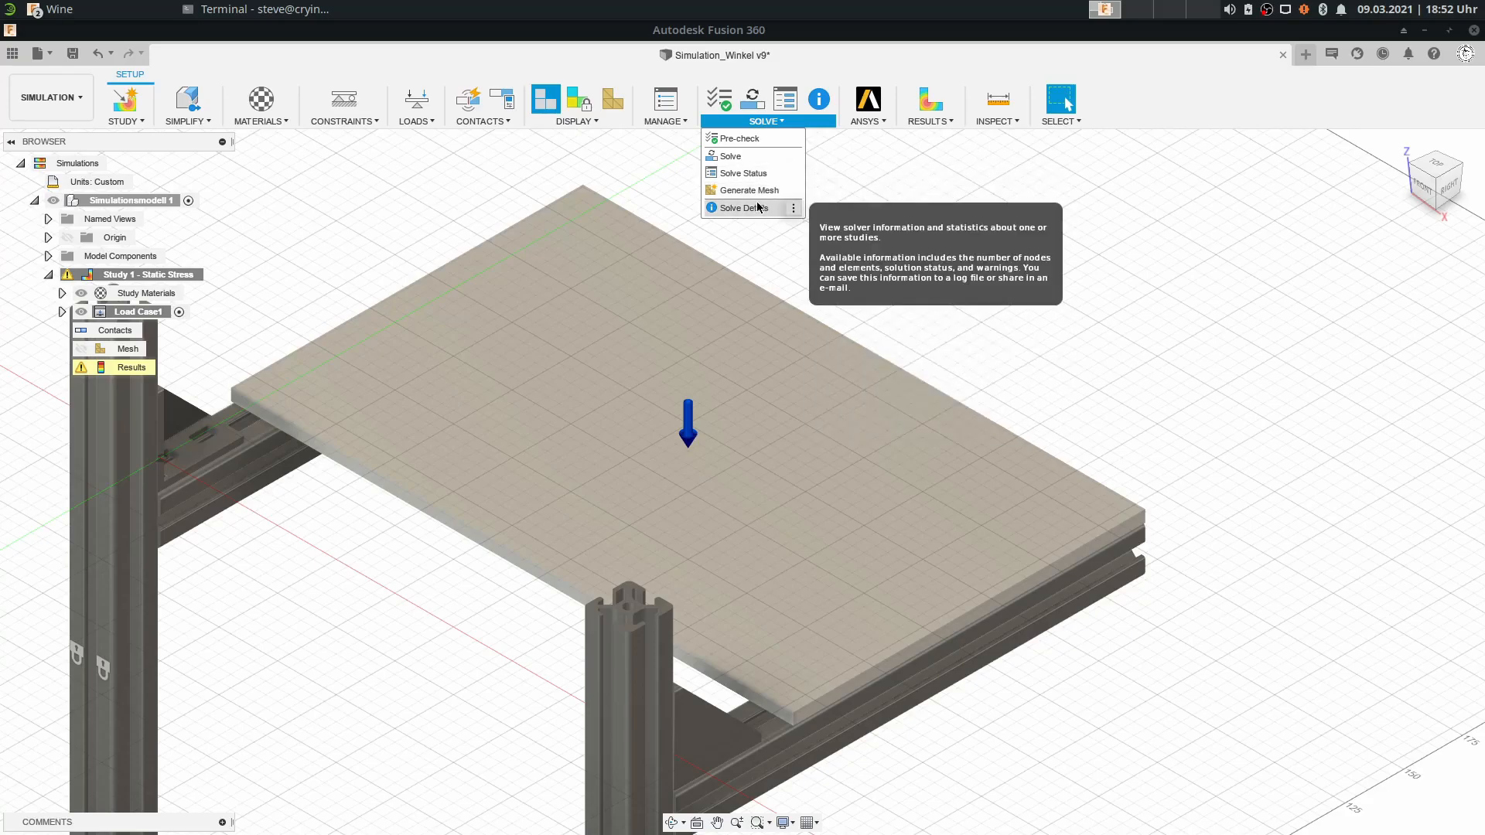
click(870, 122)
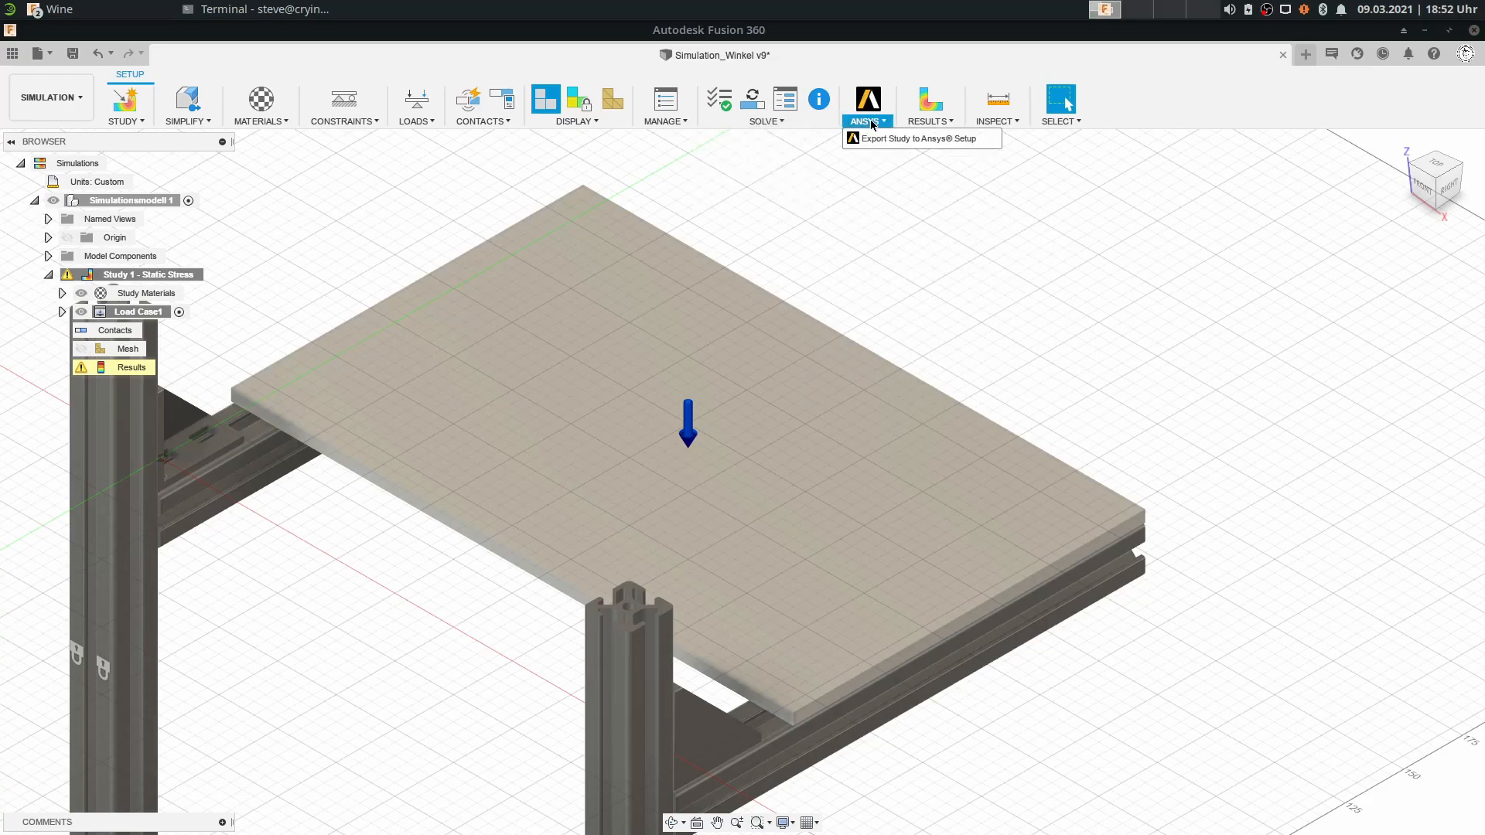
click(976, 139)
click(932, 122)
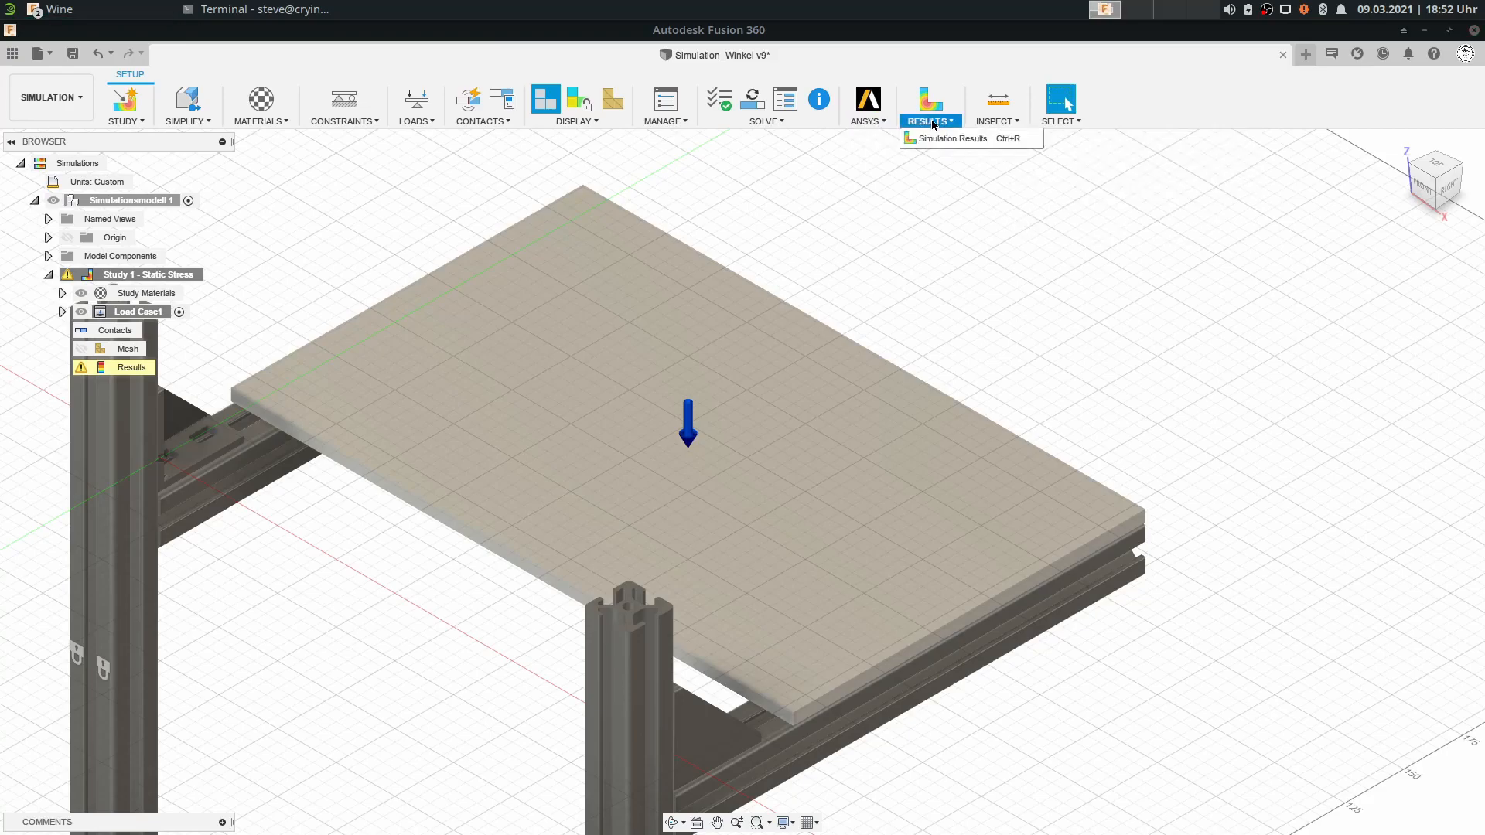
click(994, 125)
click(995, 124)
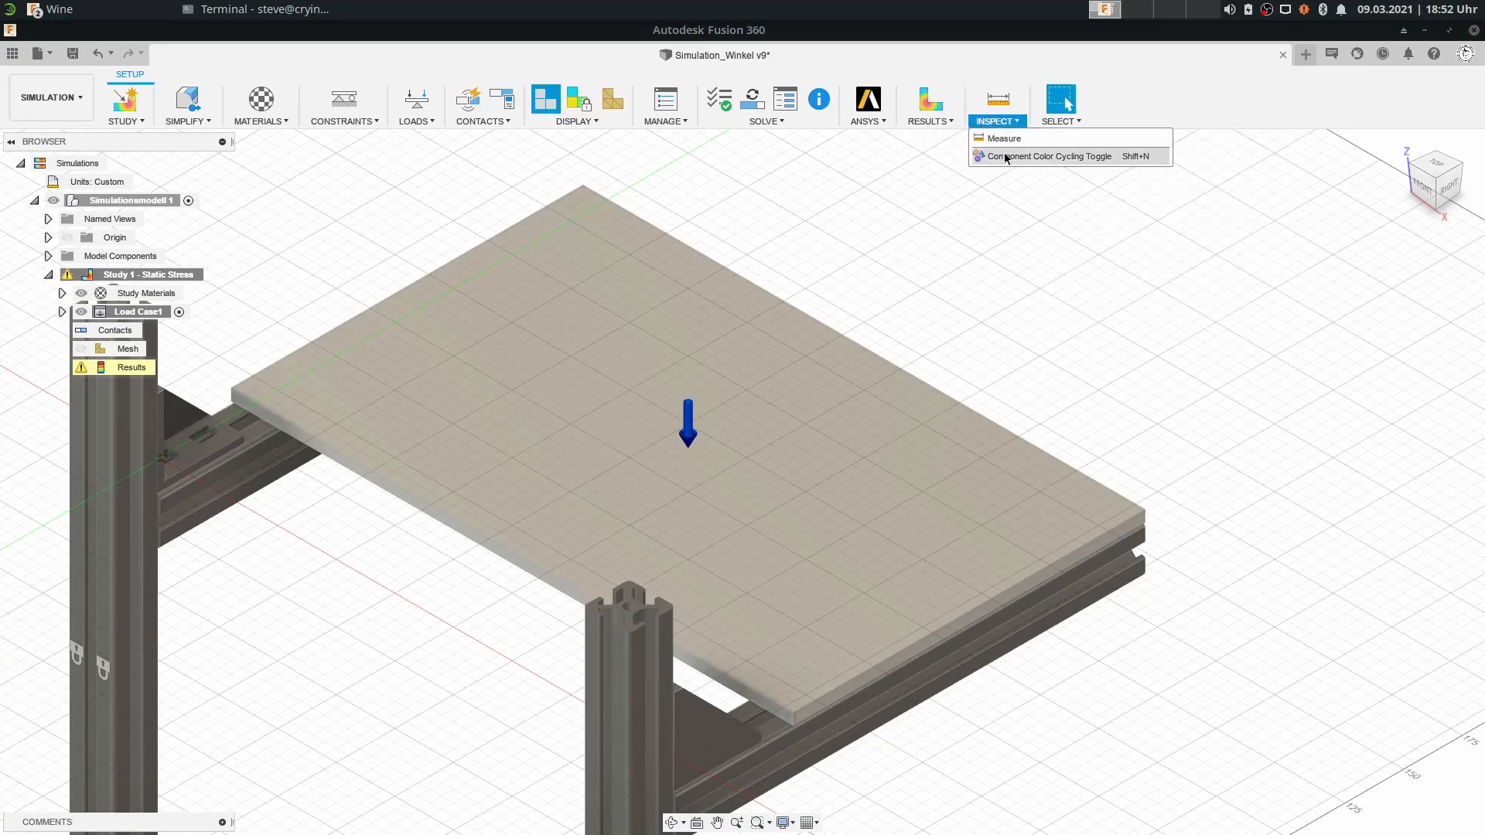
click(1058, 123)
click(1059, 122)
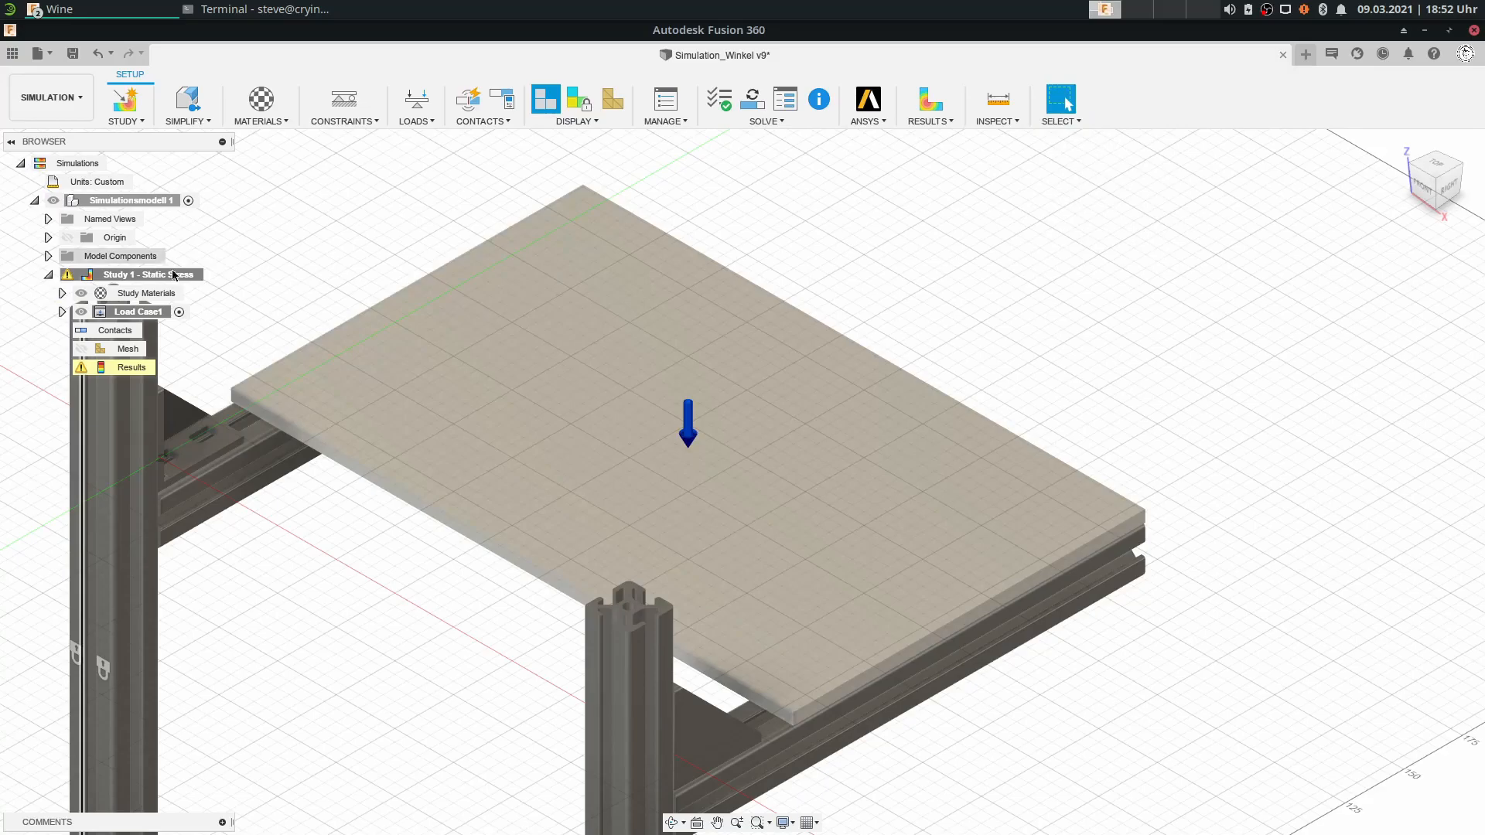
Collapse Study 1 in the browser, start a new study and examine the offered study types from Static Stress to Shape Optimization.
click(48, 275)
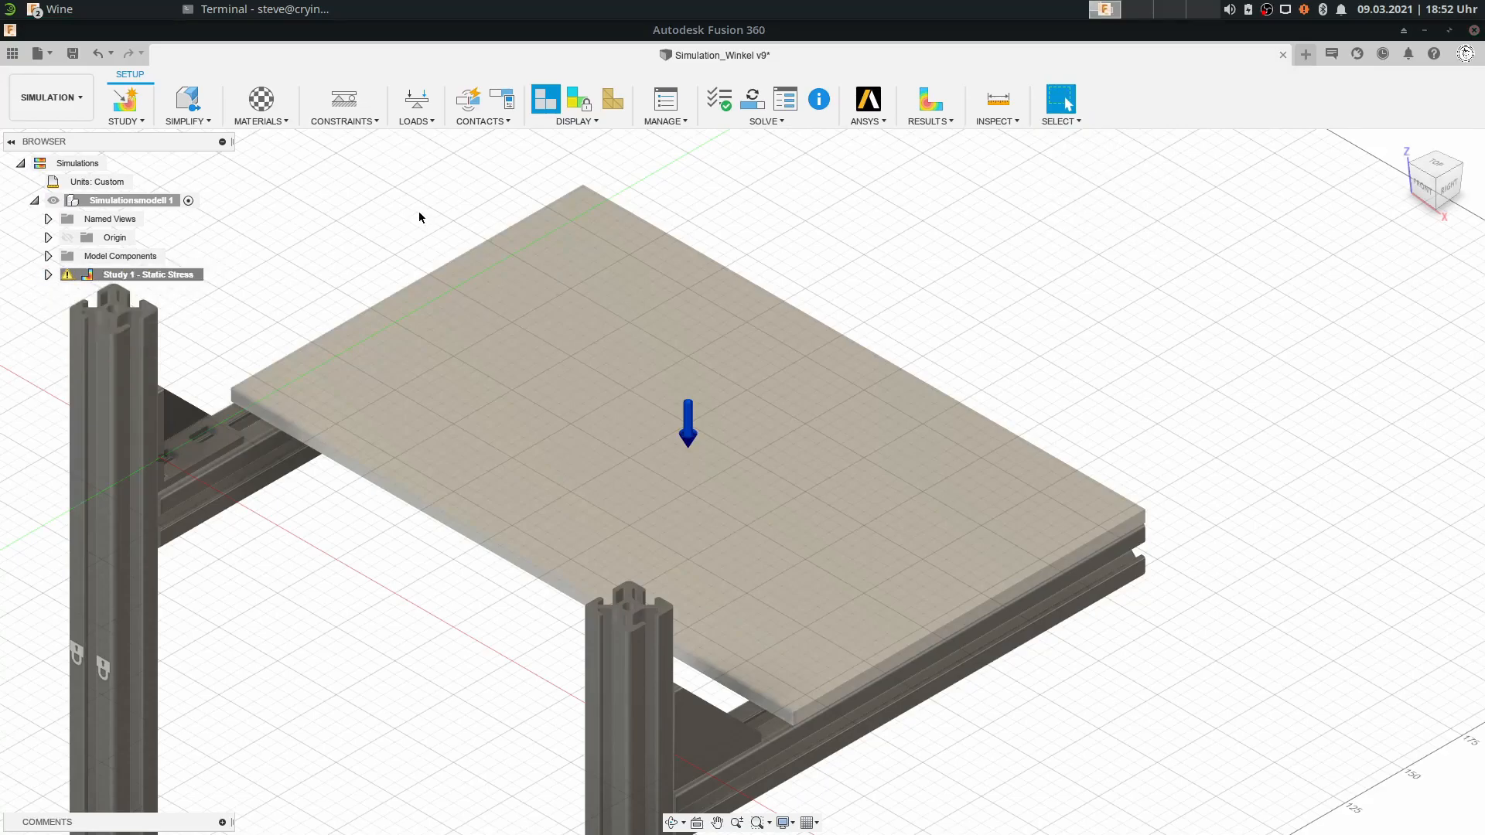
middle_drag(447, 226, 604, 216)
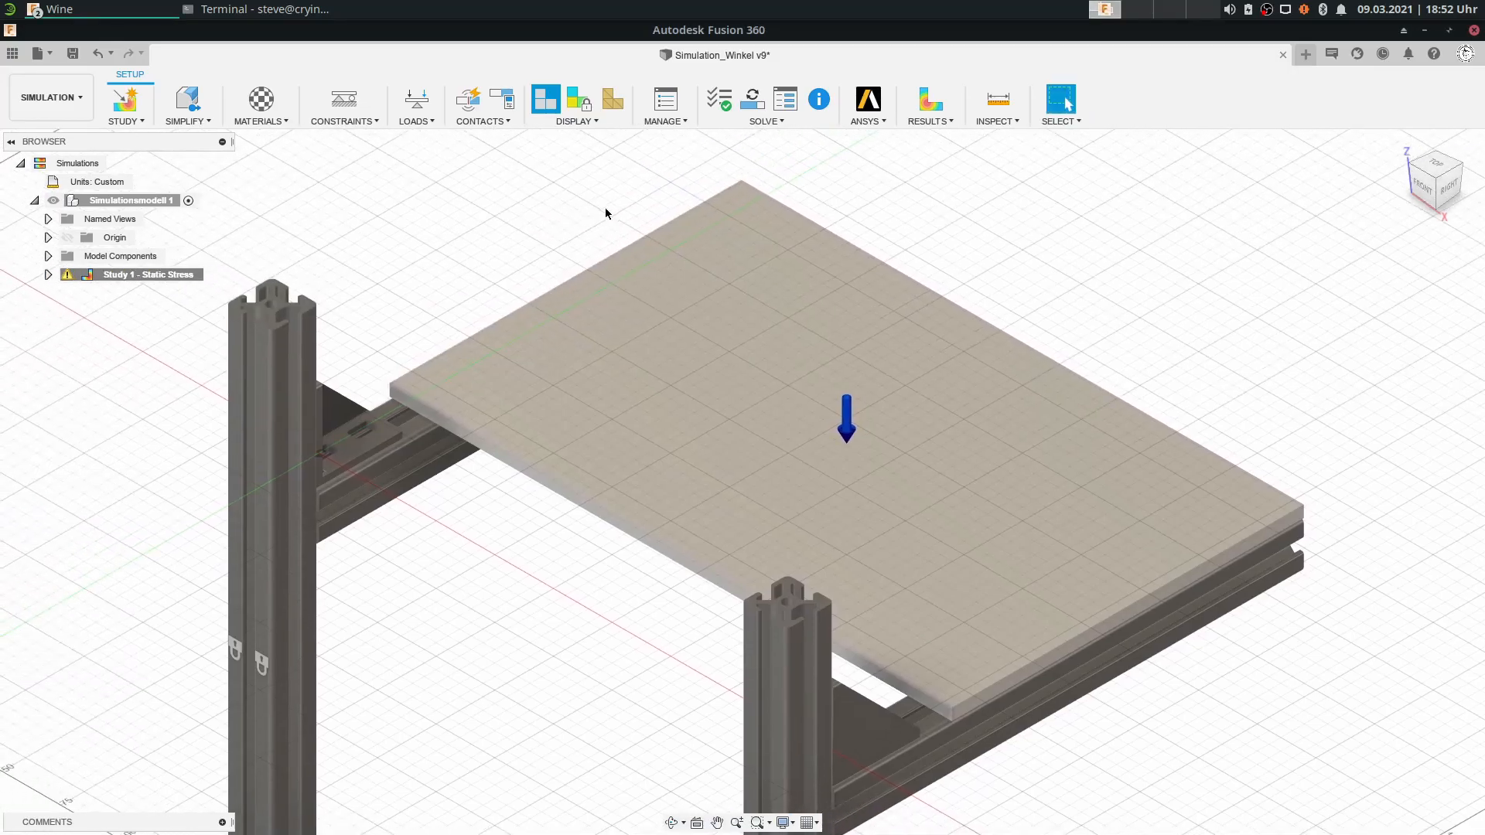
click(123, 105)
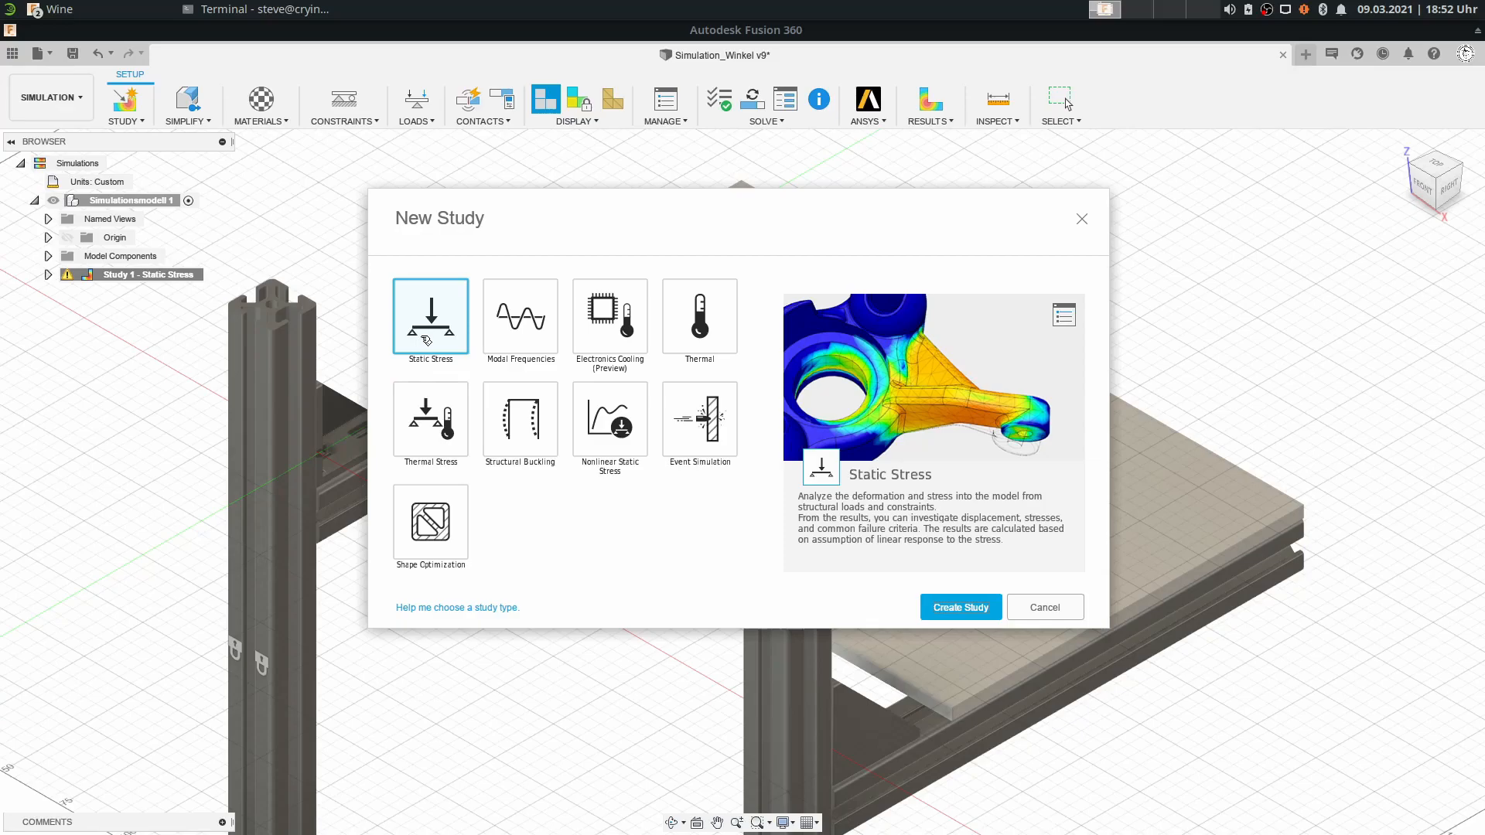
click(521, 316)
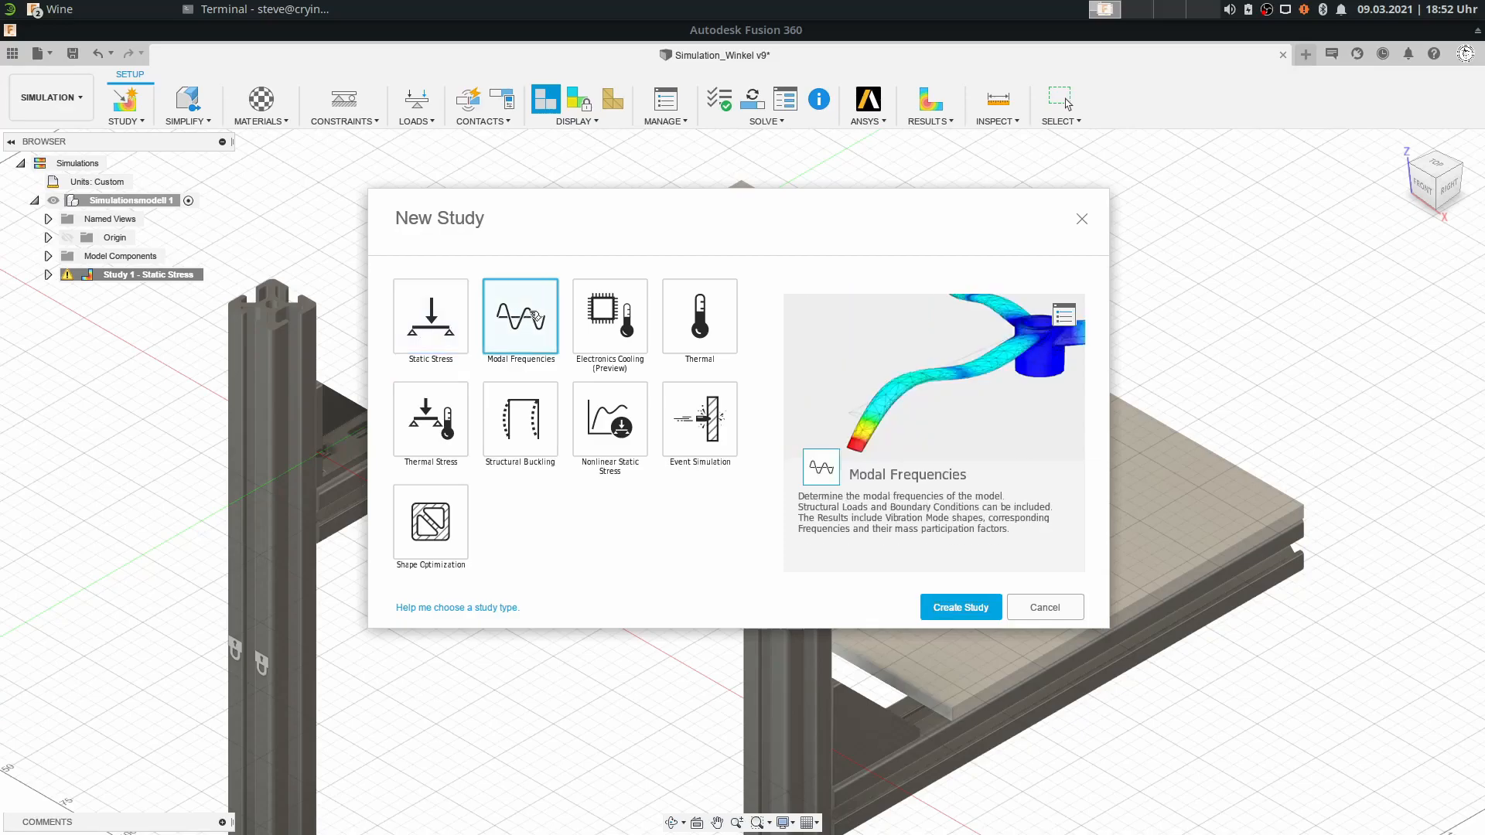
click(616, 313)
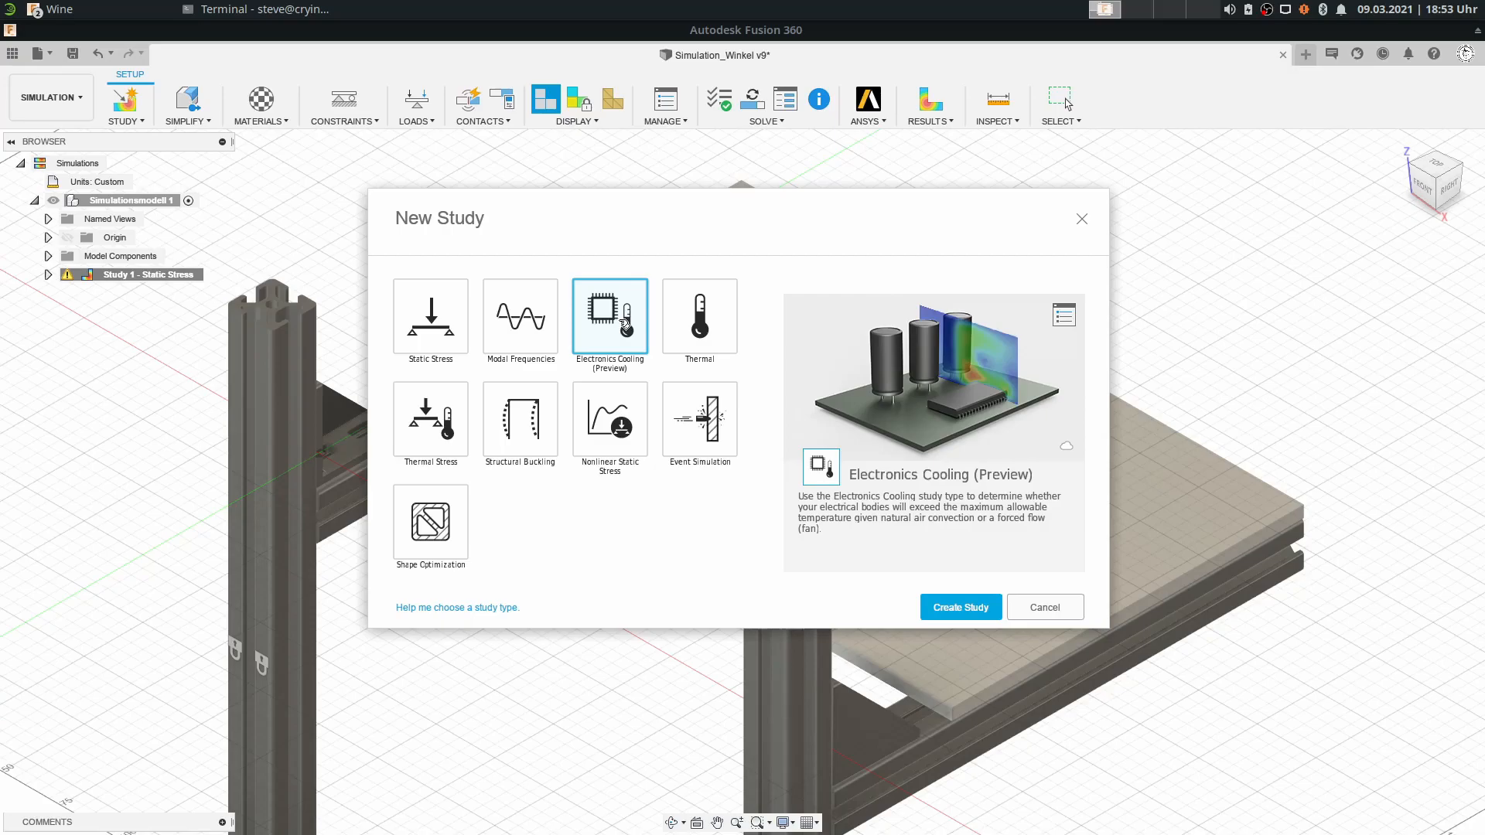
double_click(931, 518)
click(925, 521)
click(694, 318)
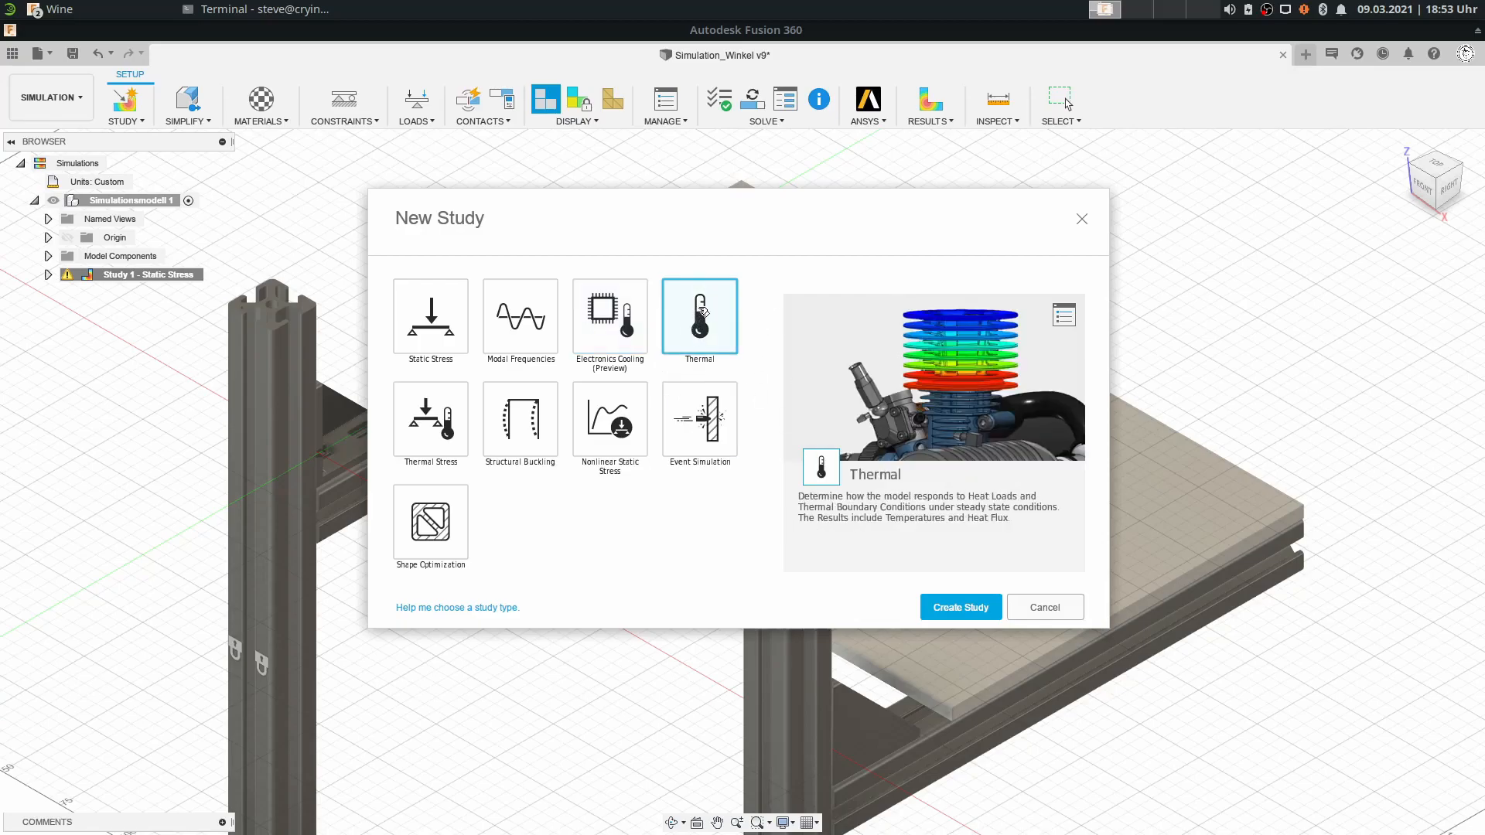
click(456, 419)
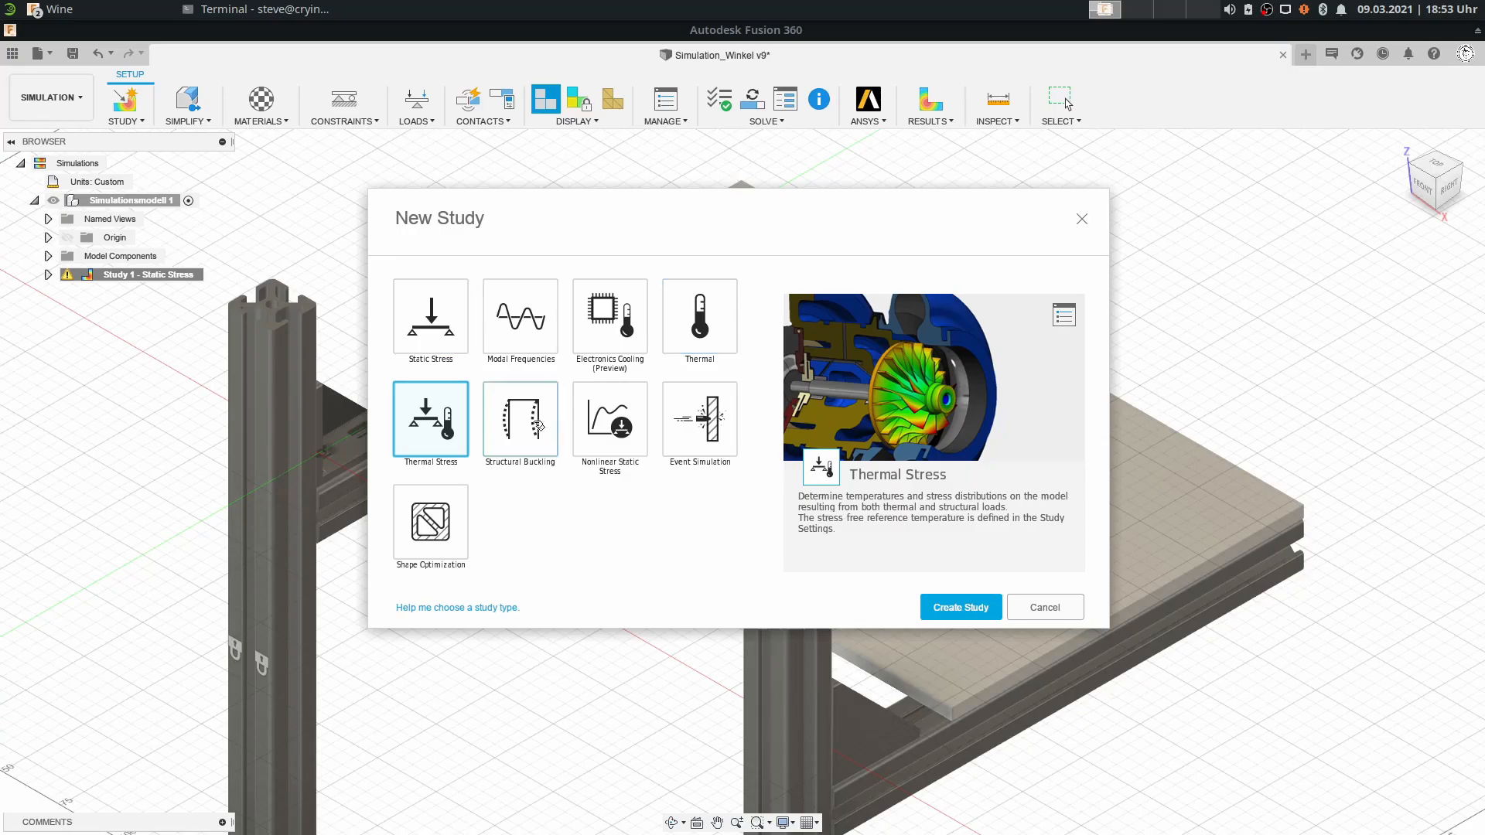
click(512, 403)
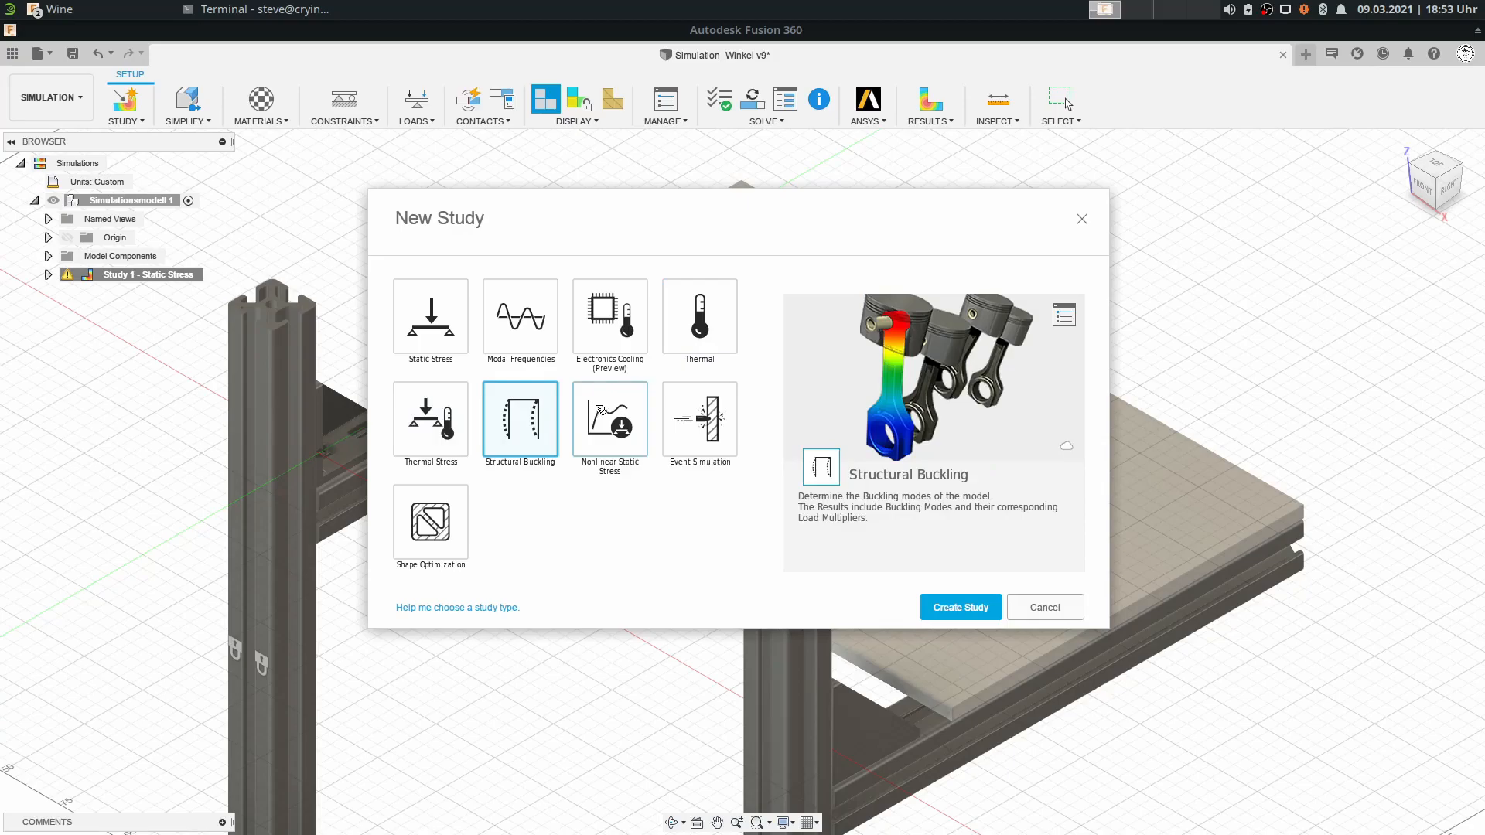
click(603, 412)
click(704, 417)
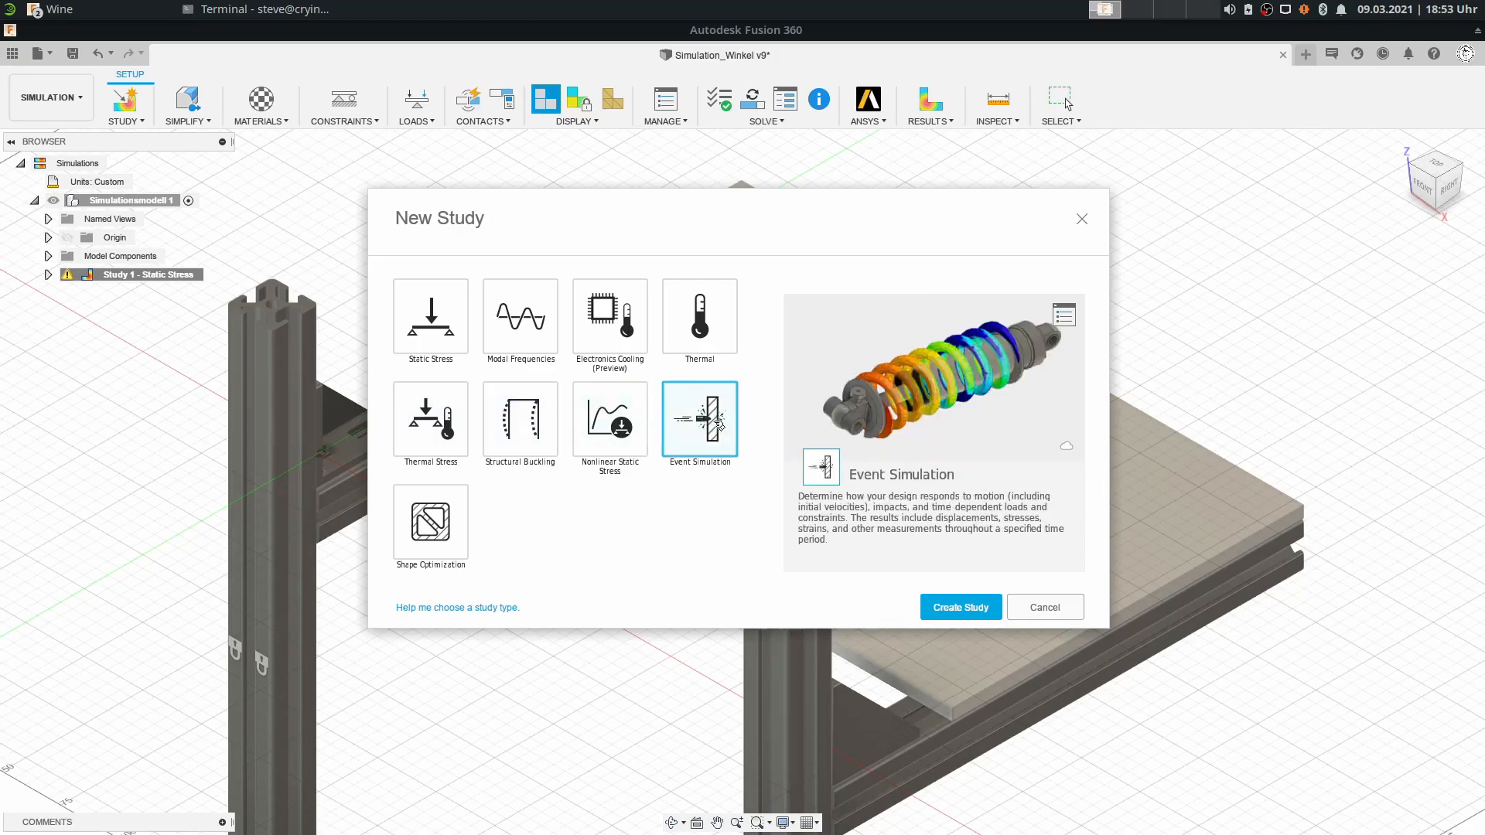
click(431, 529)
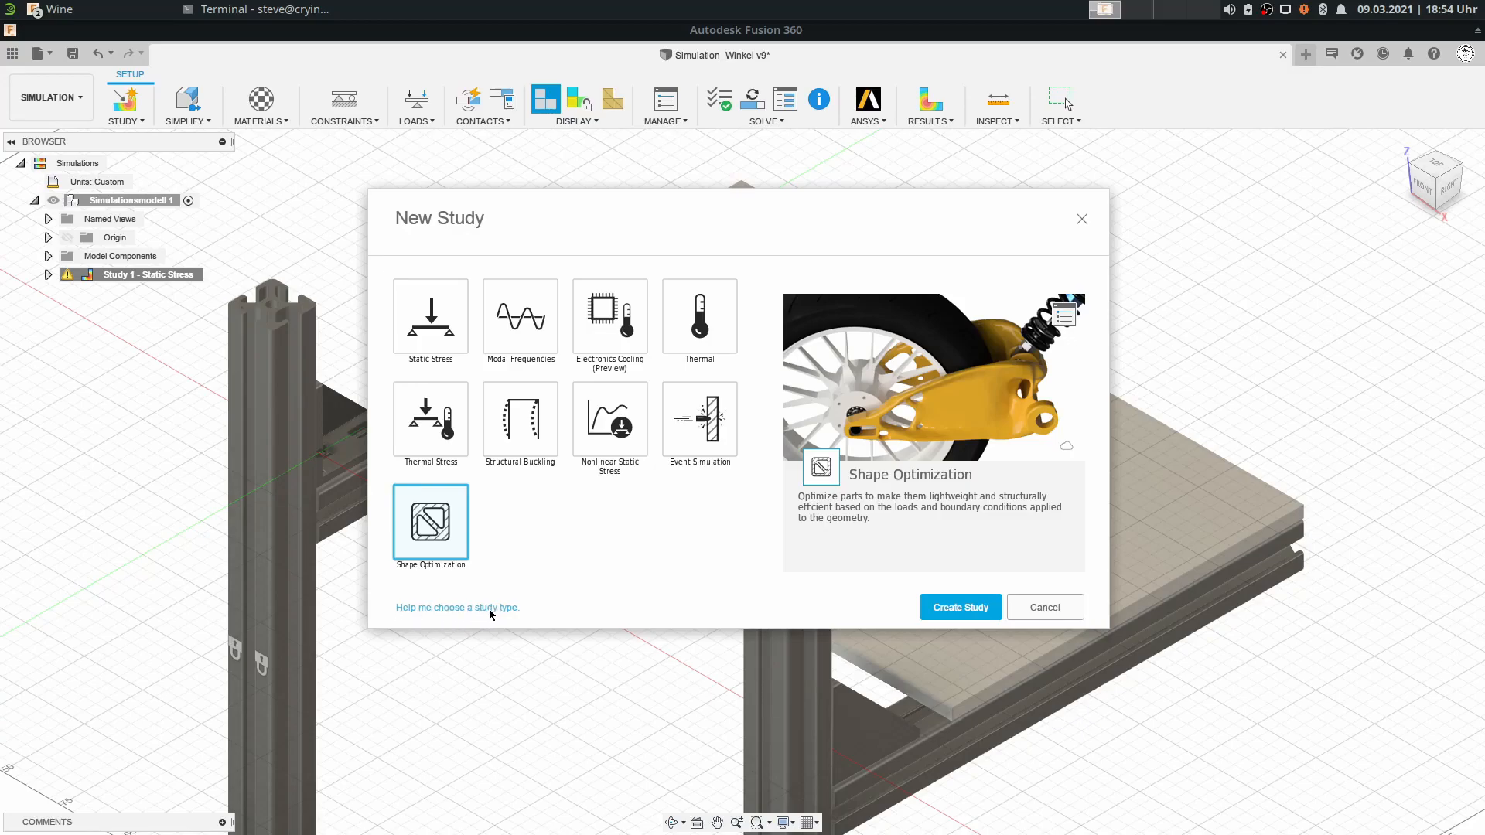
Examine the guided study type chooser, trying the Electronics Cooling and Event Simulation goals.
click(461, 608)
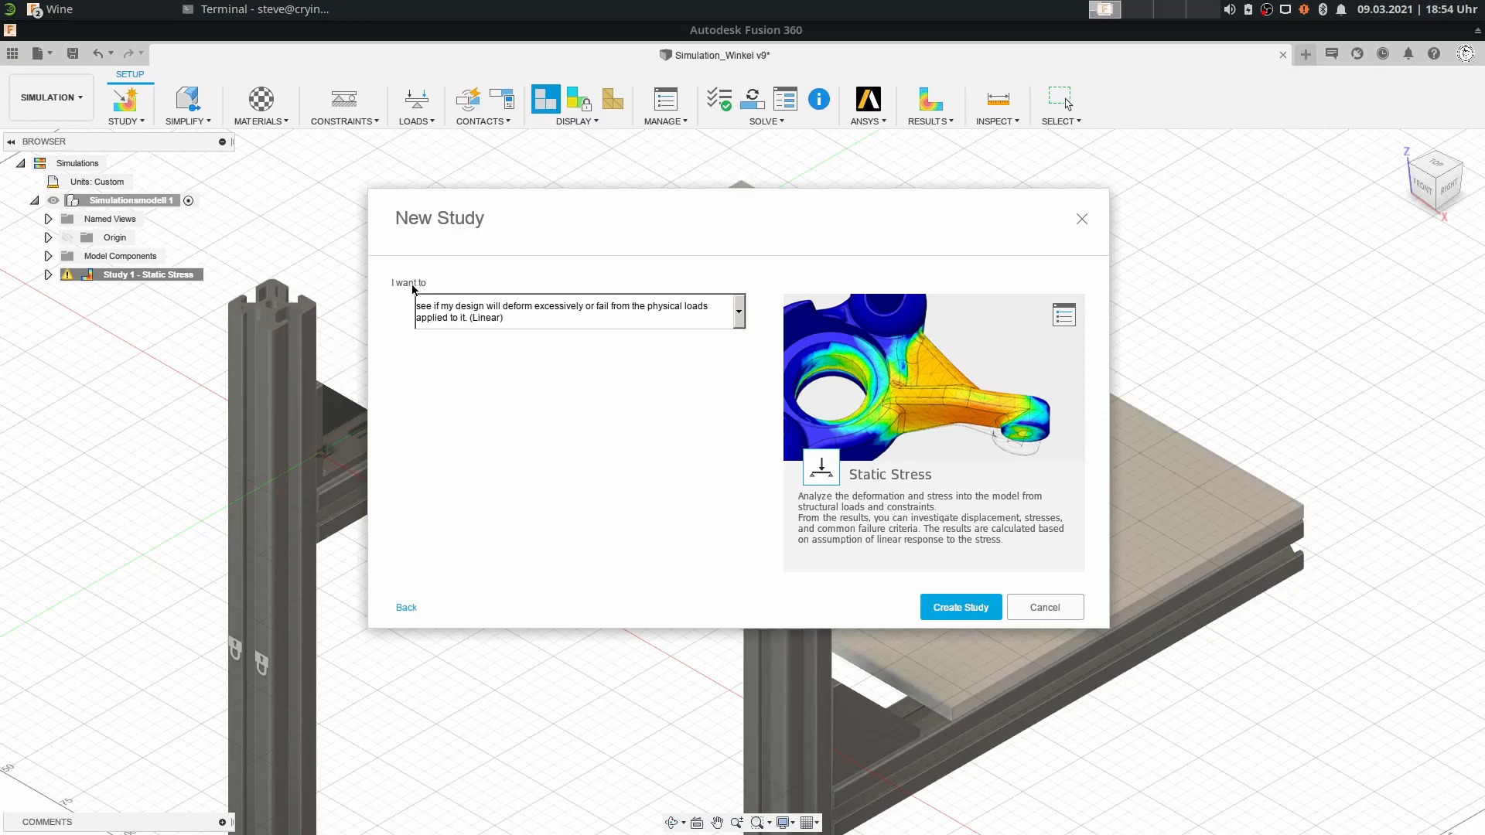
click(547, 312)
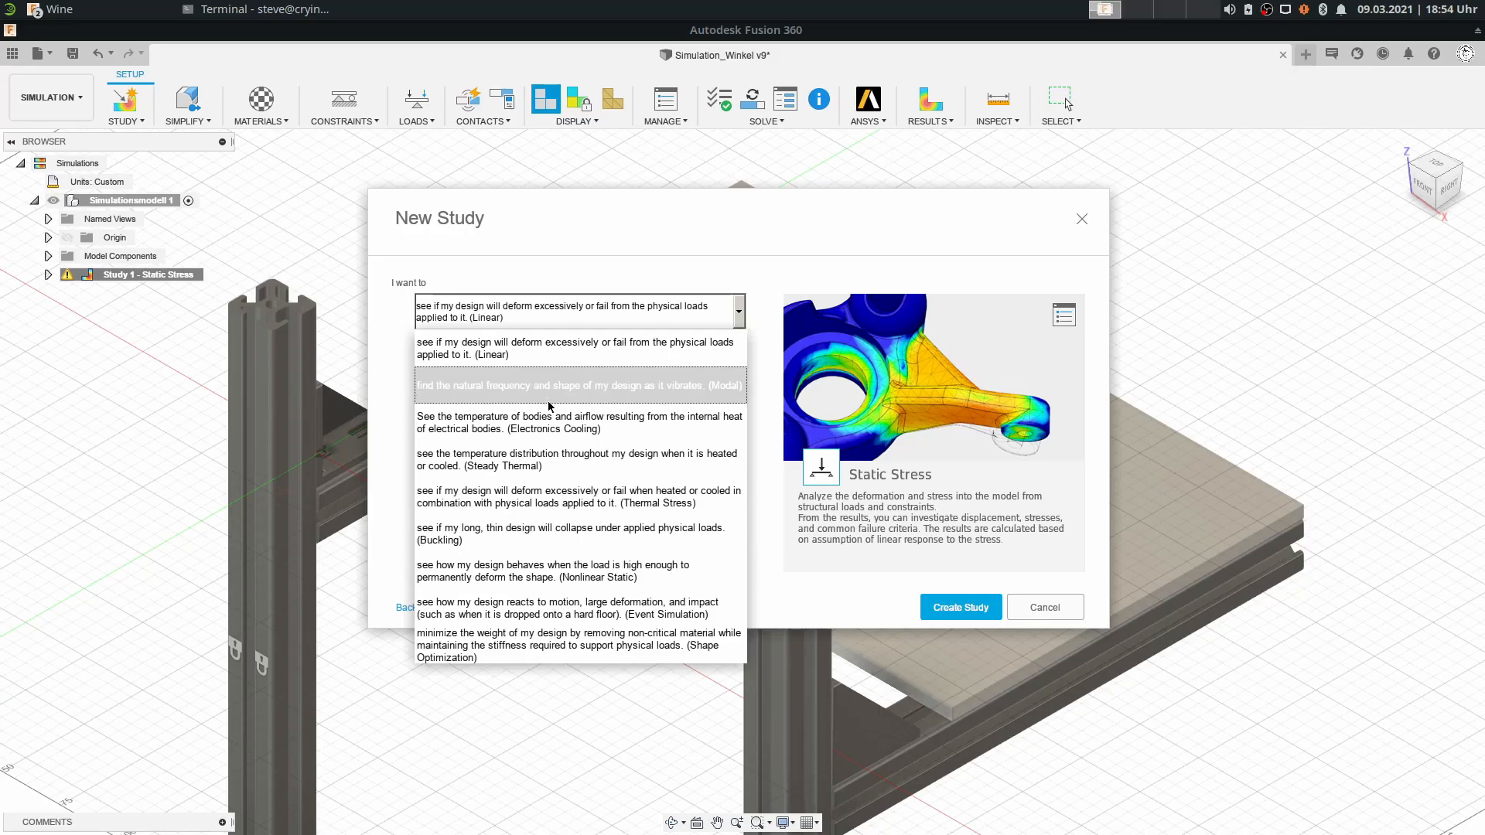
click(586, 432)
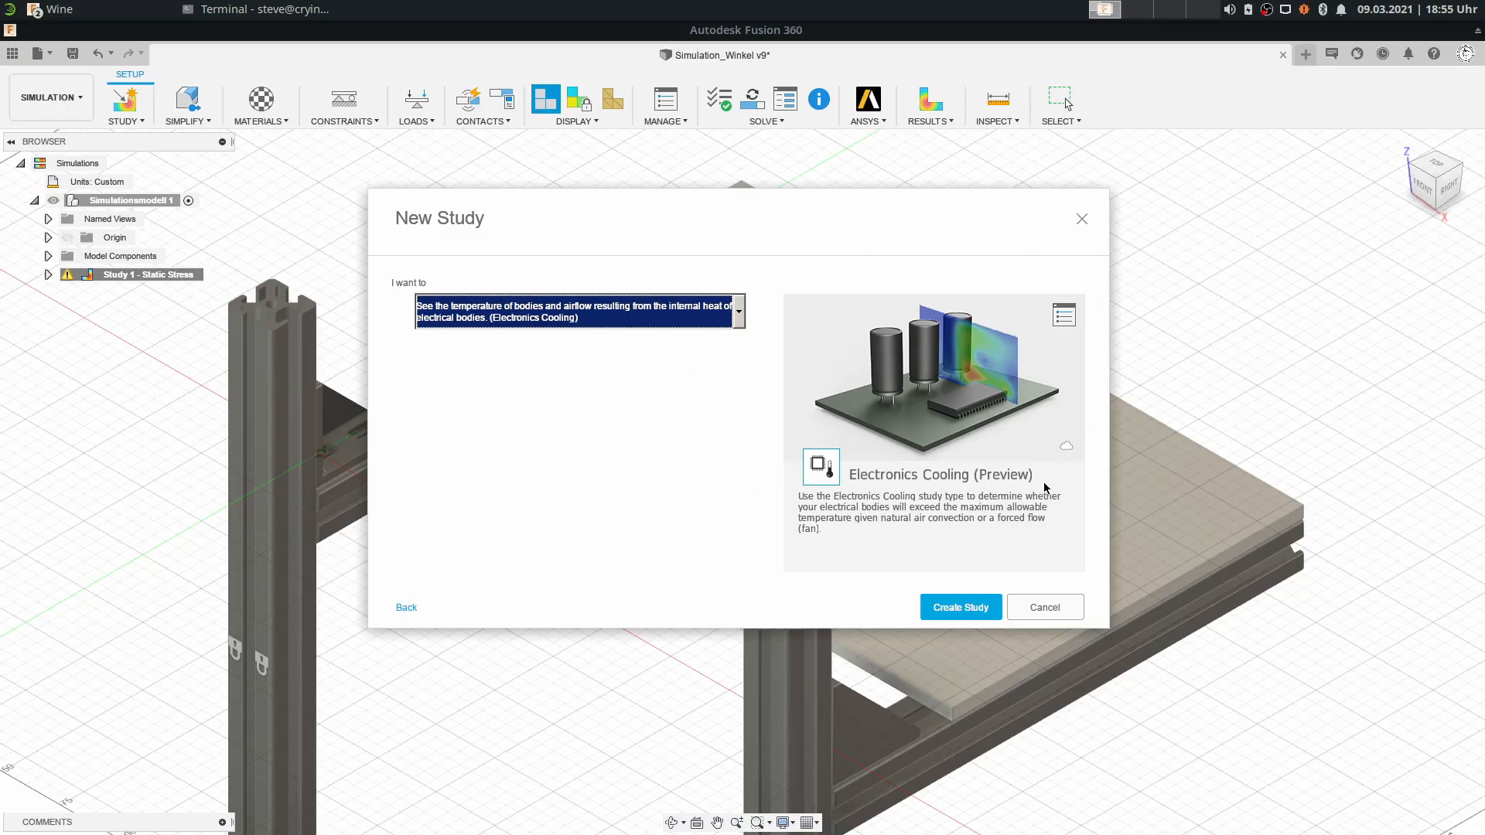
click(588, 315)
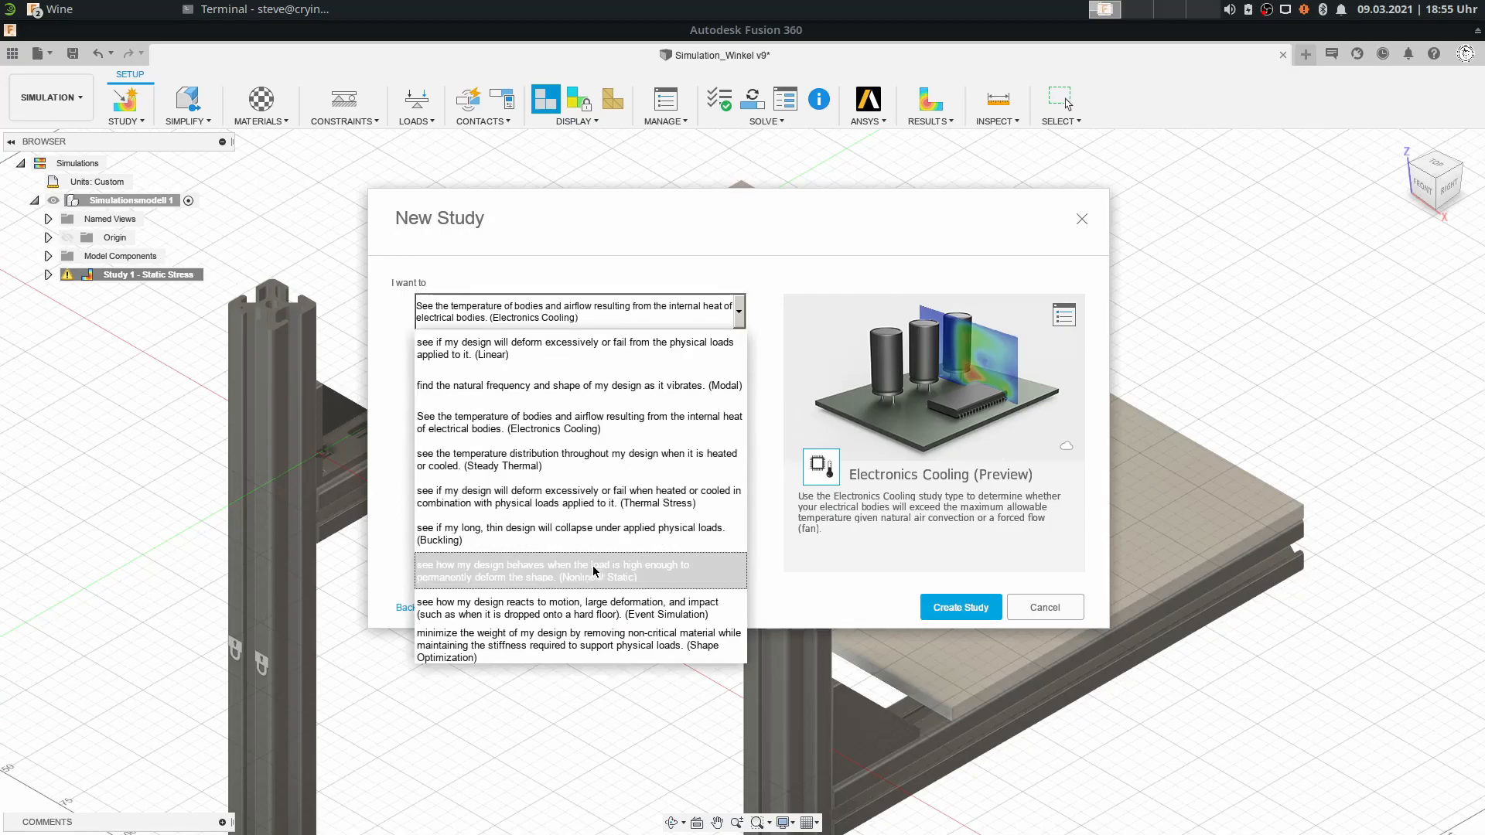
click(610, 613)
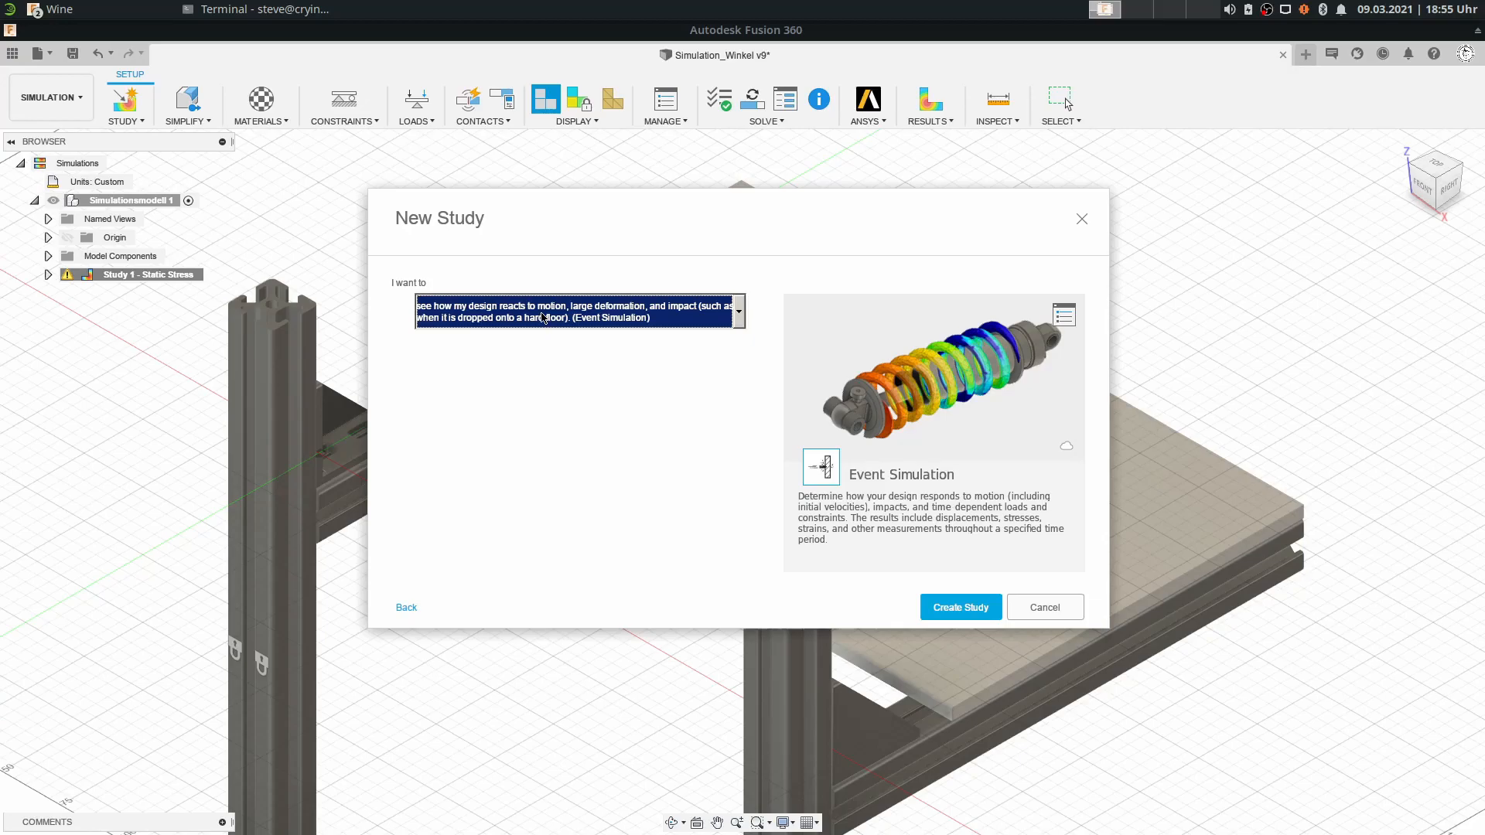
click(621, 310)
click(794, 298)
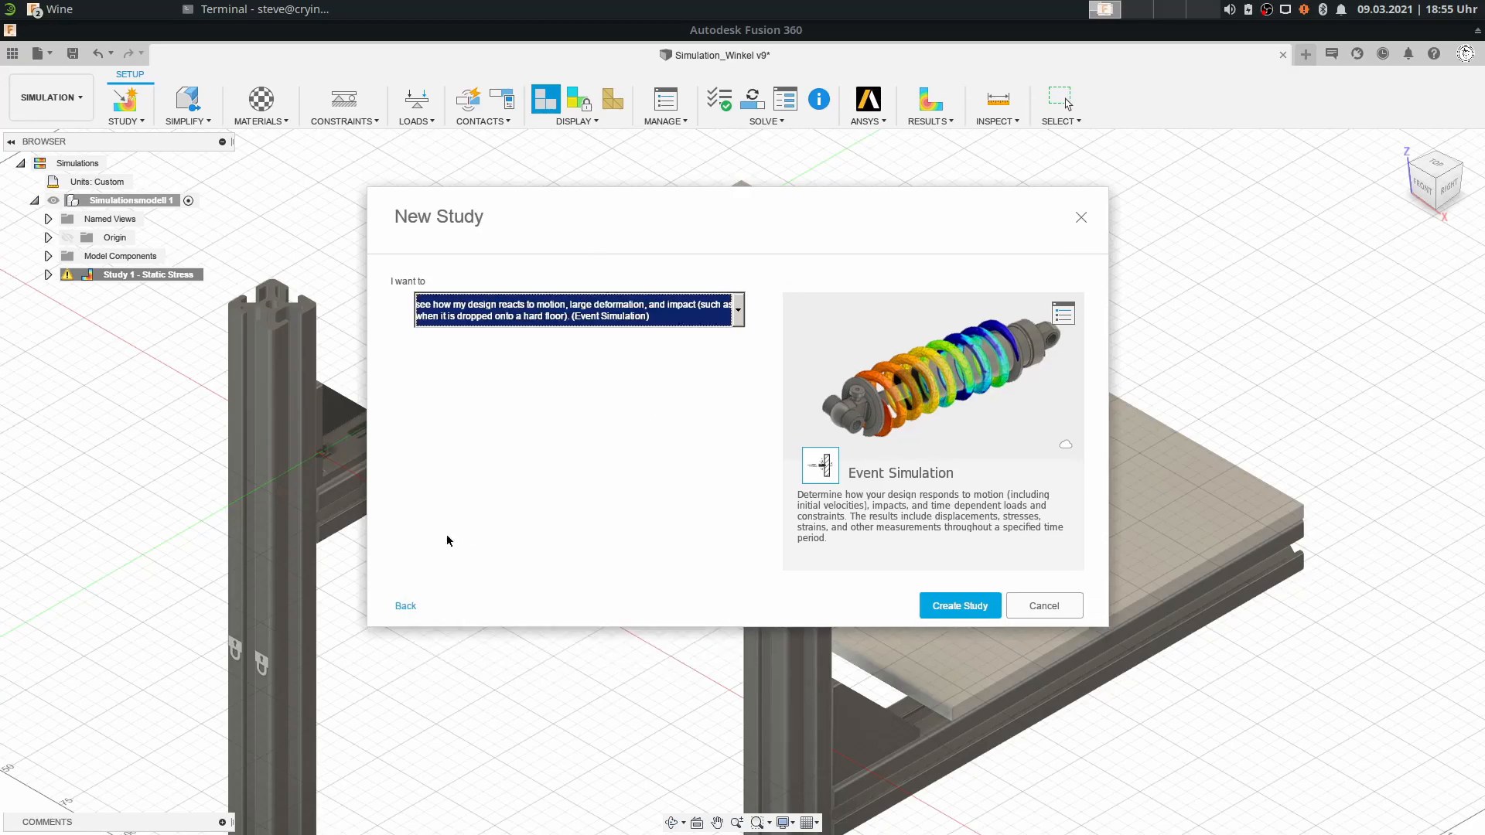
Return to the study type overview and create a new Static Stress study.
click(403, 606)
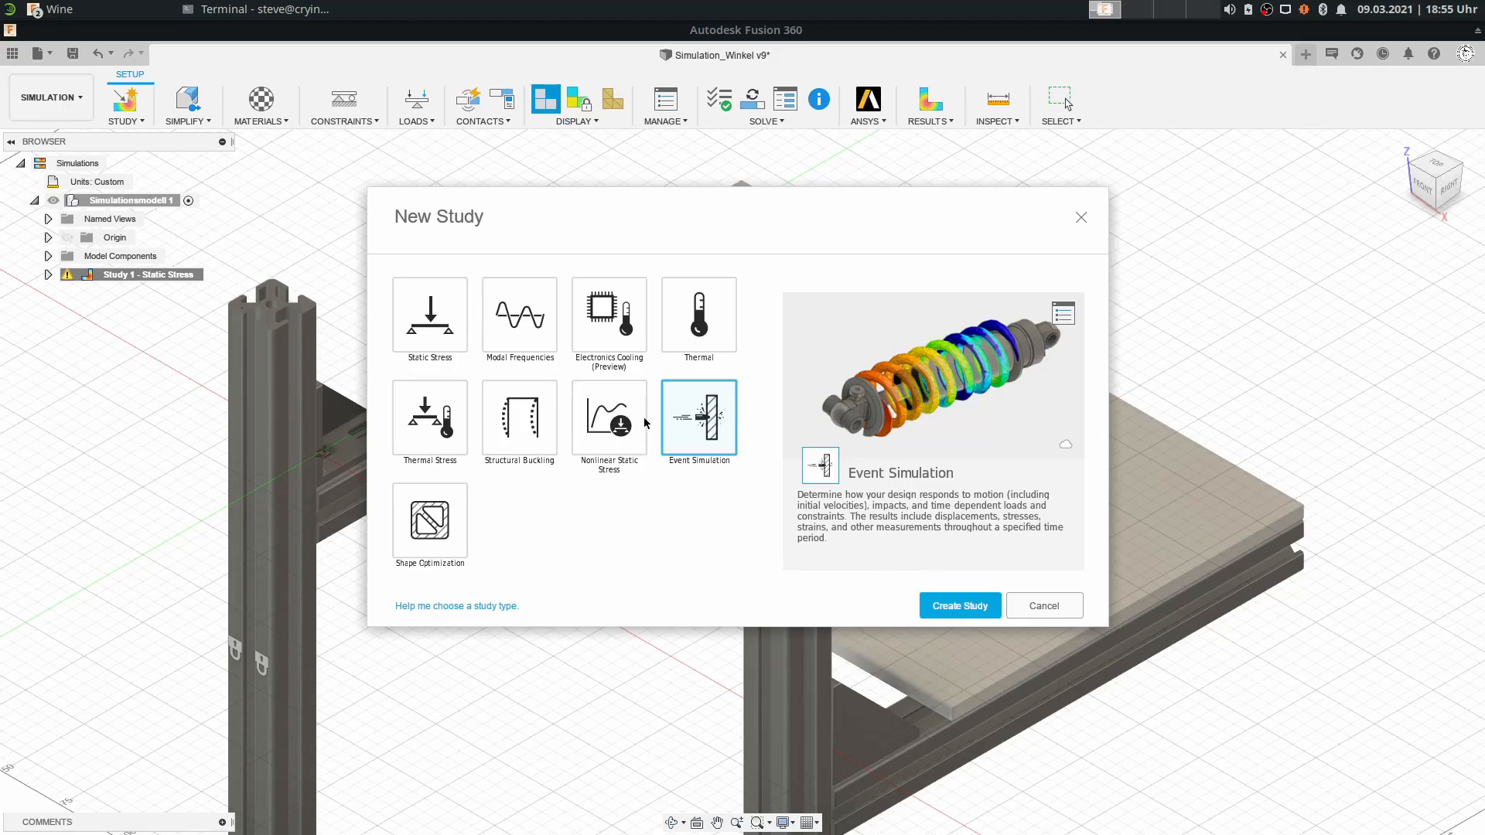
click(430, 311)
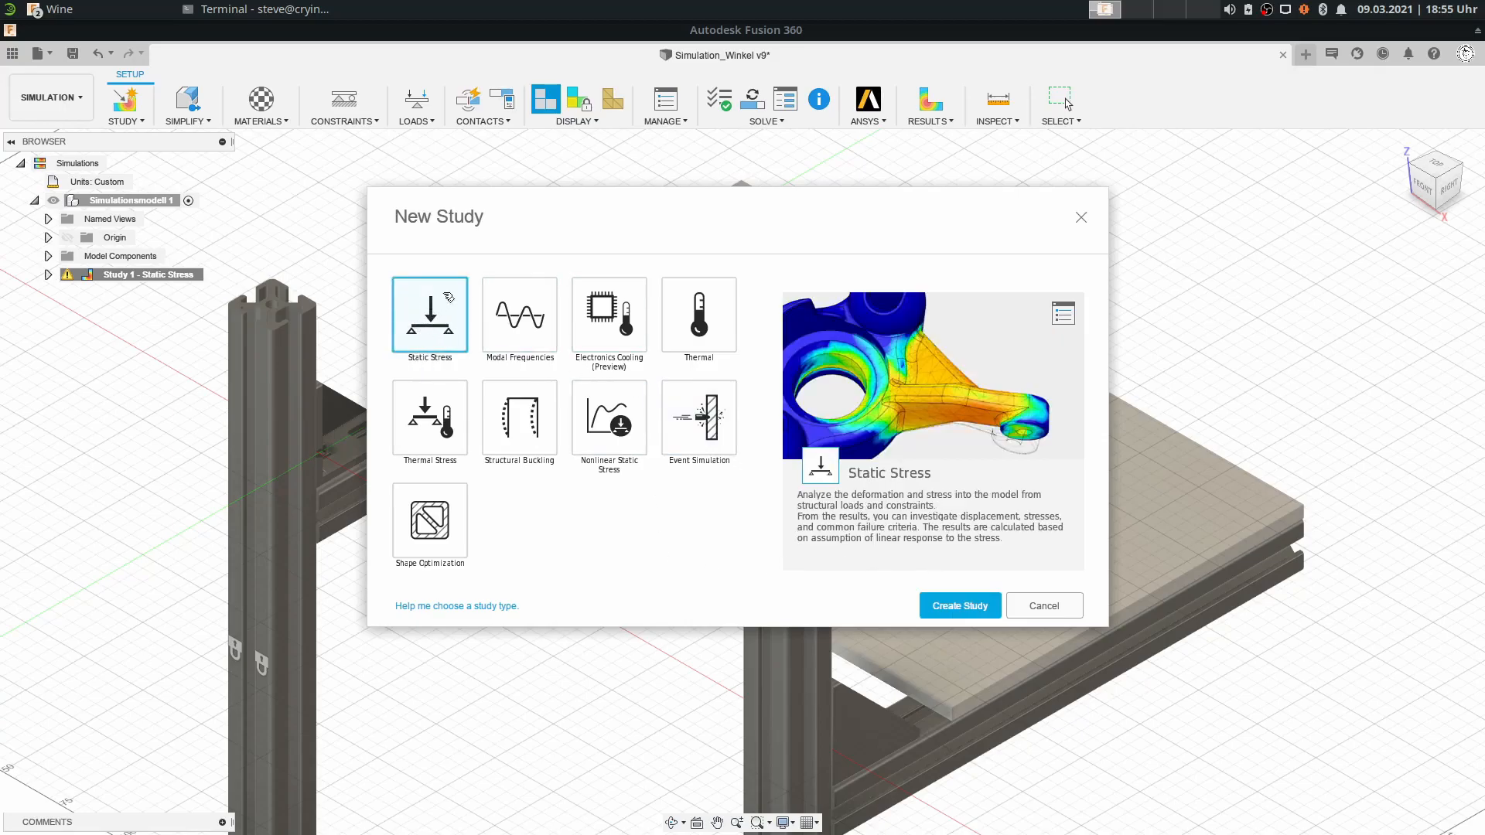
click(974, 610)
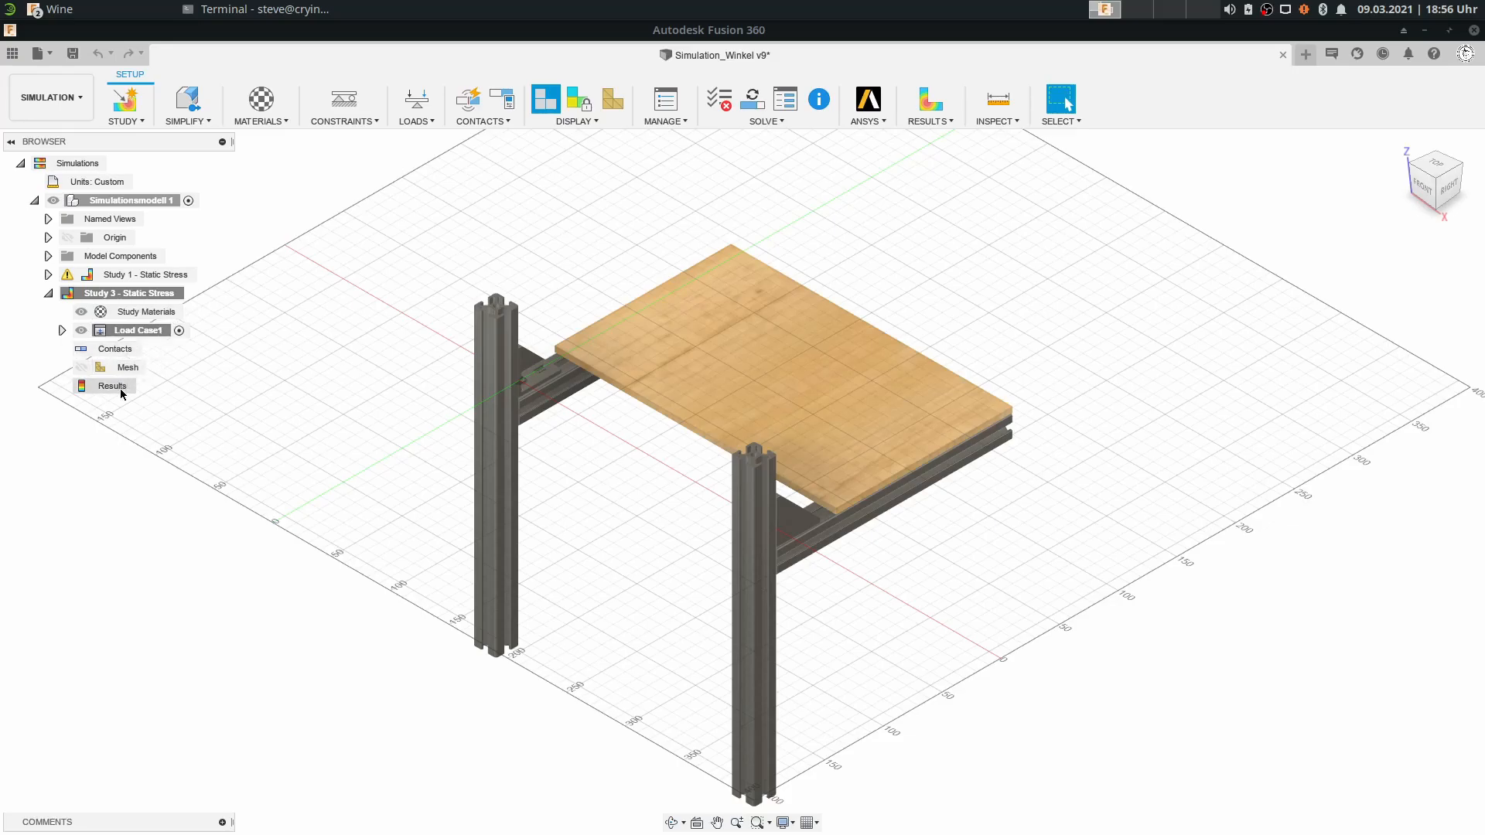
Assign Aluminum as the study material of the pine top plate in the new static stress study.
middle_drag(944, 353, 869, 325)
scroll(697, 309, up, 2)
scroll(491, 209, up, 2)
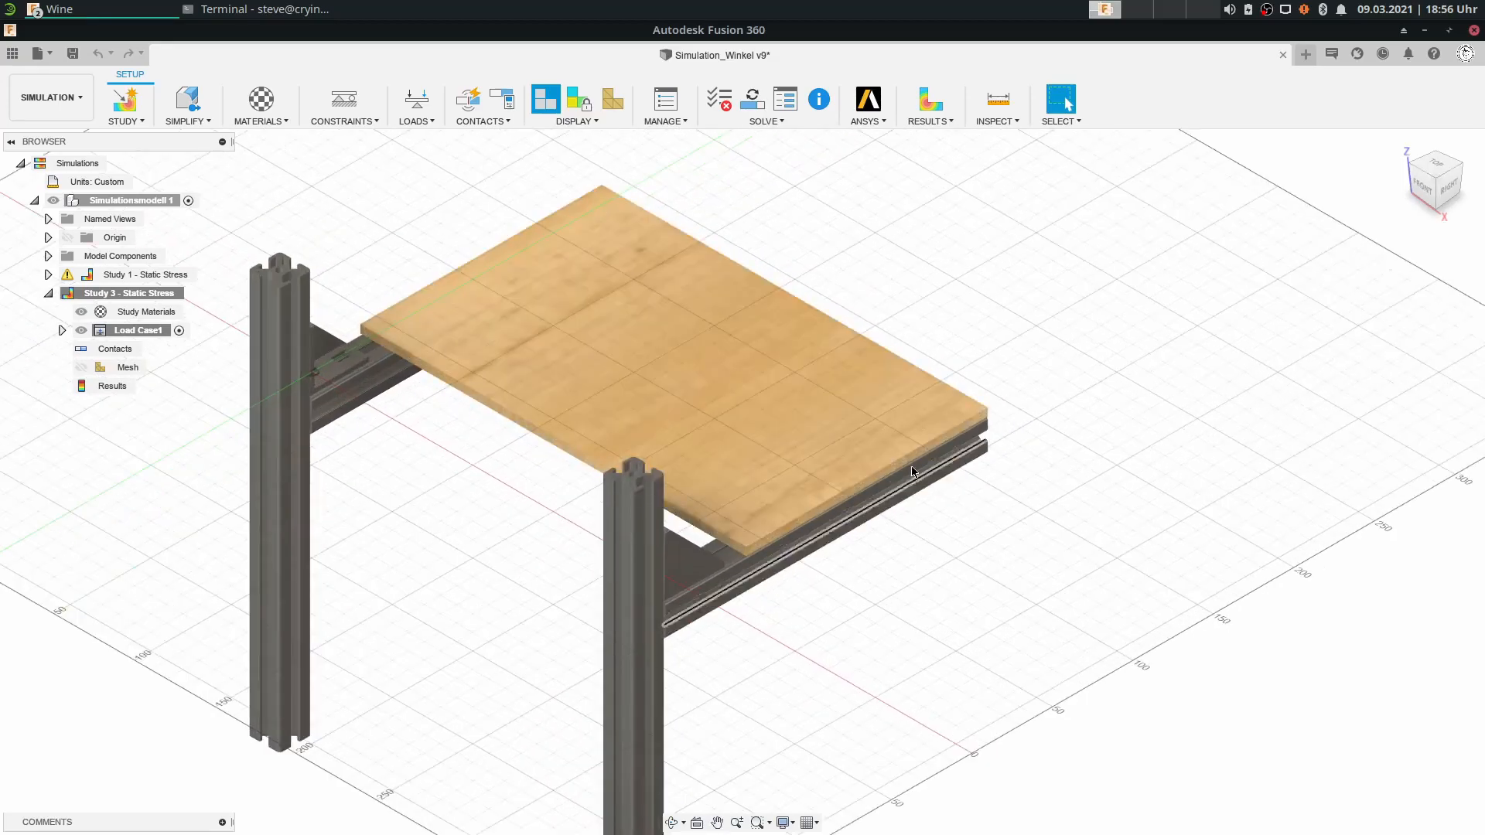
middle_drag(910, 477, 1130, 472)
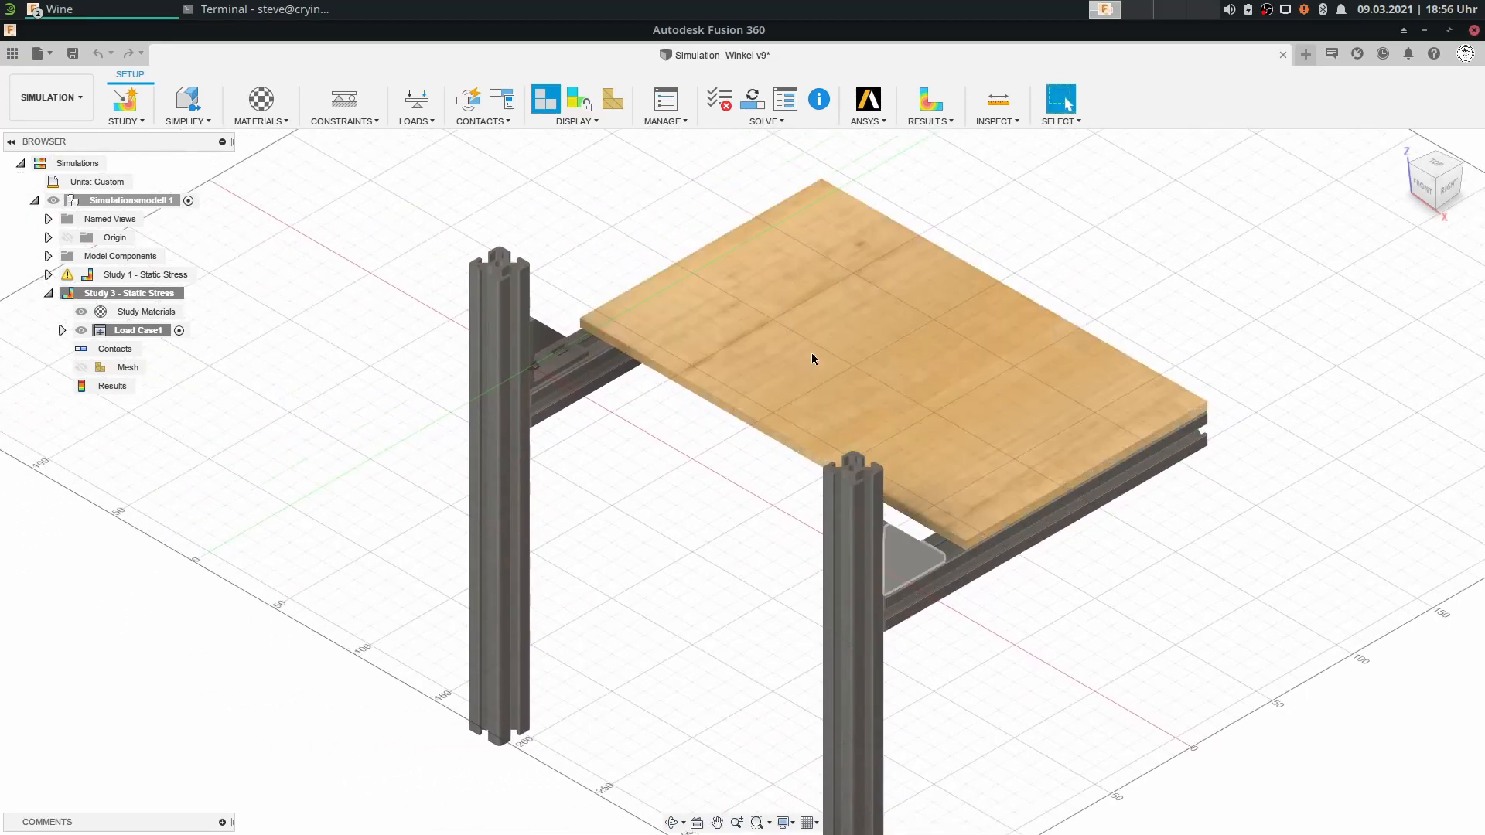
middle_drag(1094, 352, 1021, 405)
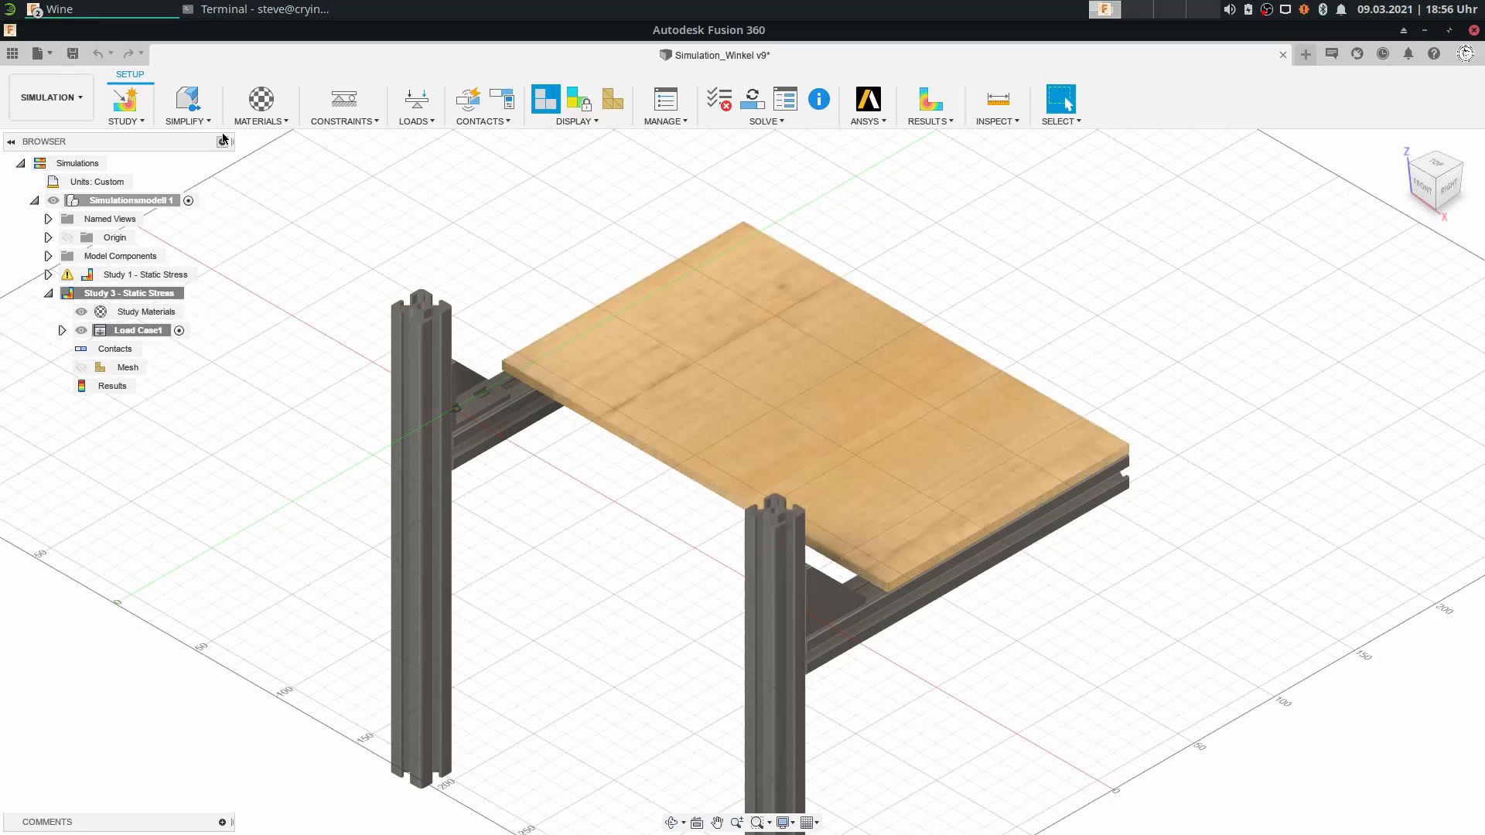
double_click(158, 314)
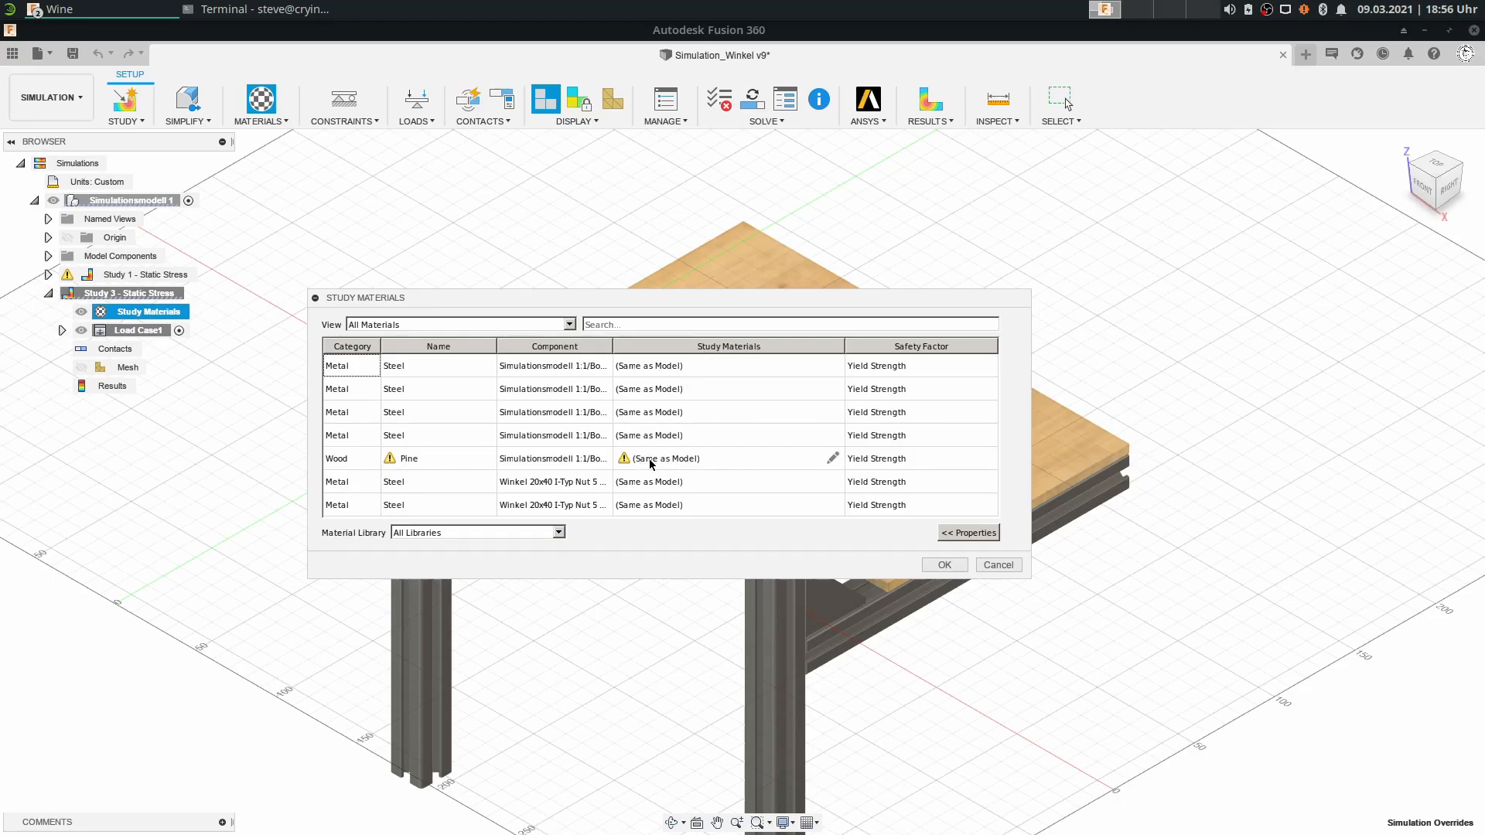
click(834, 459)
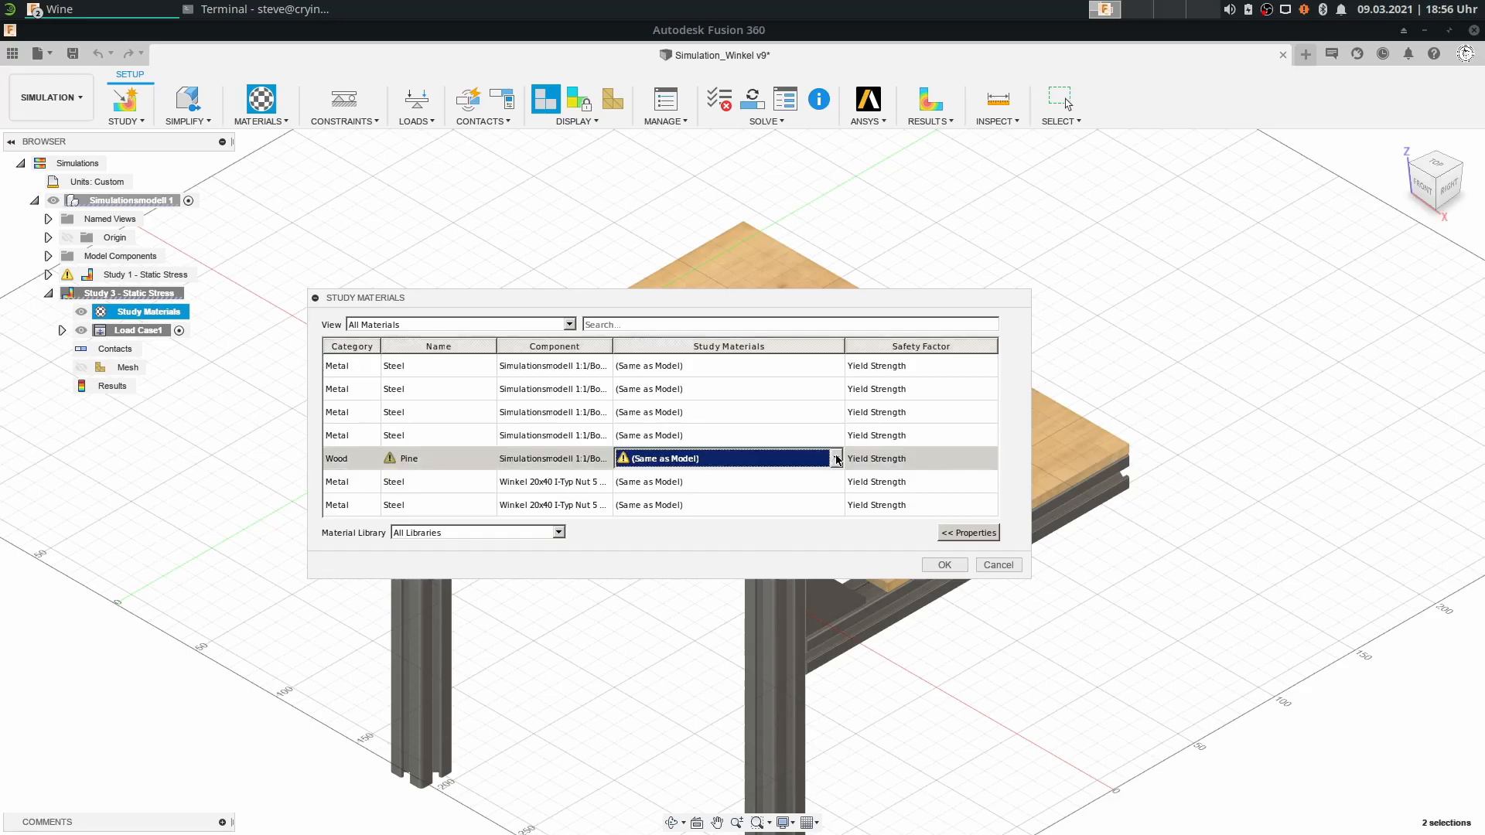
click(836, 460)
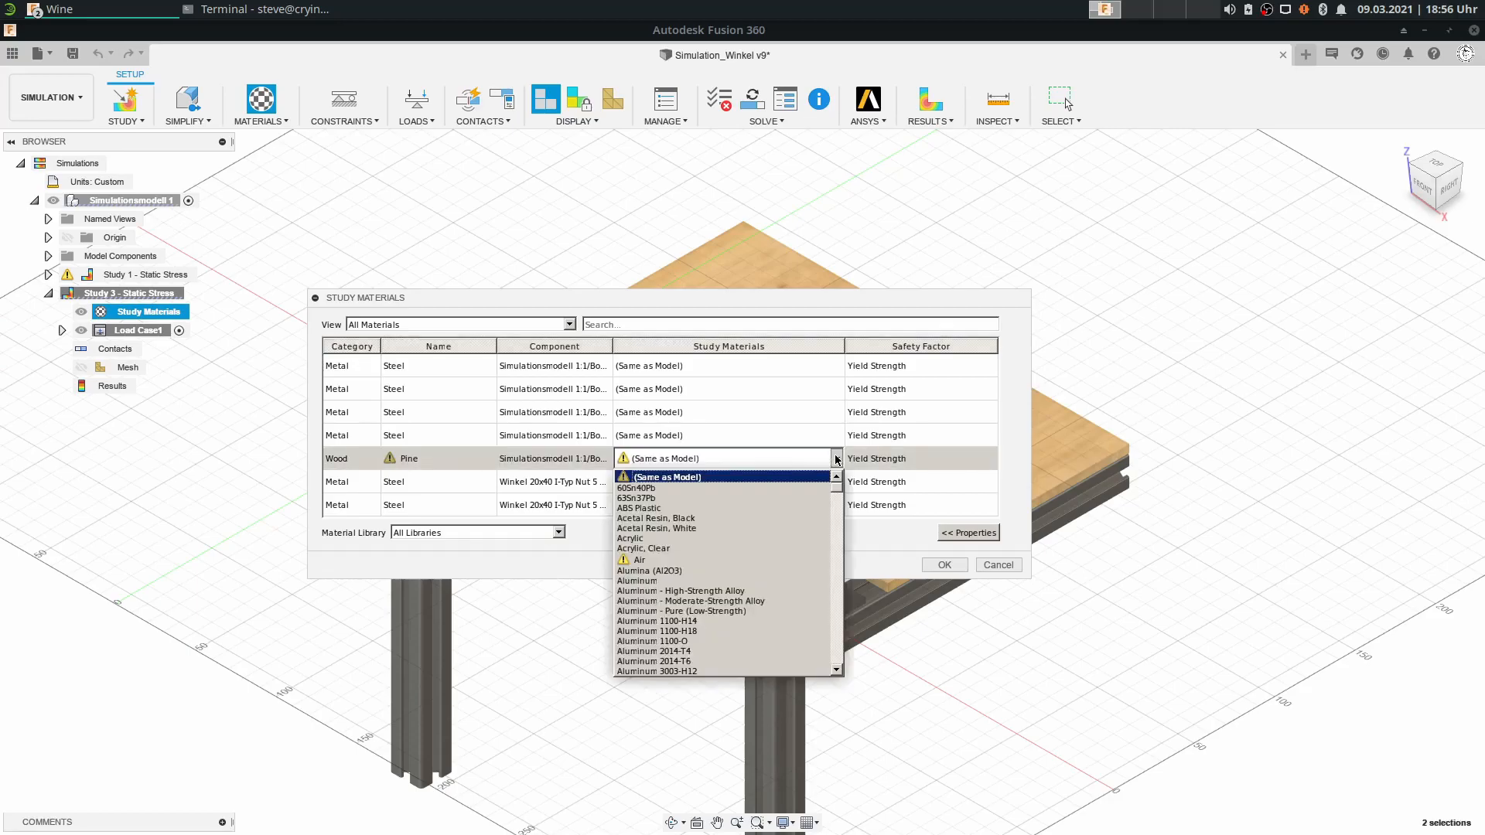
click(651, 582)
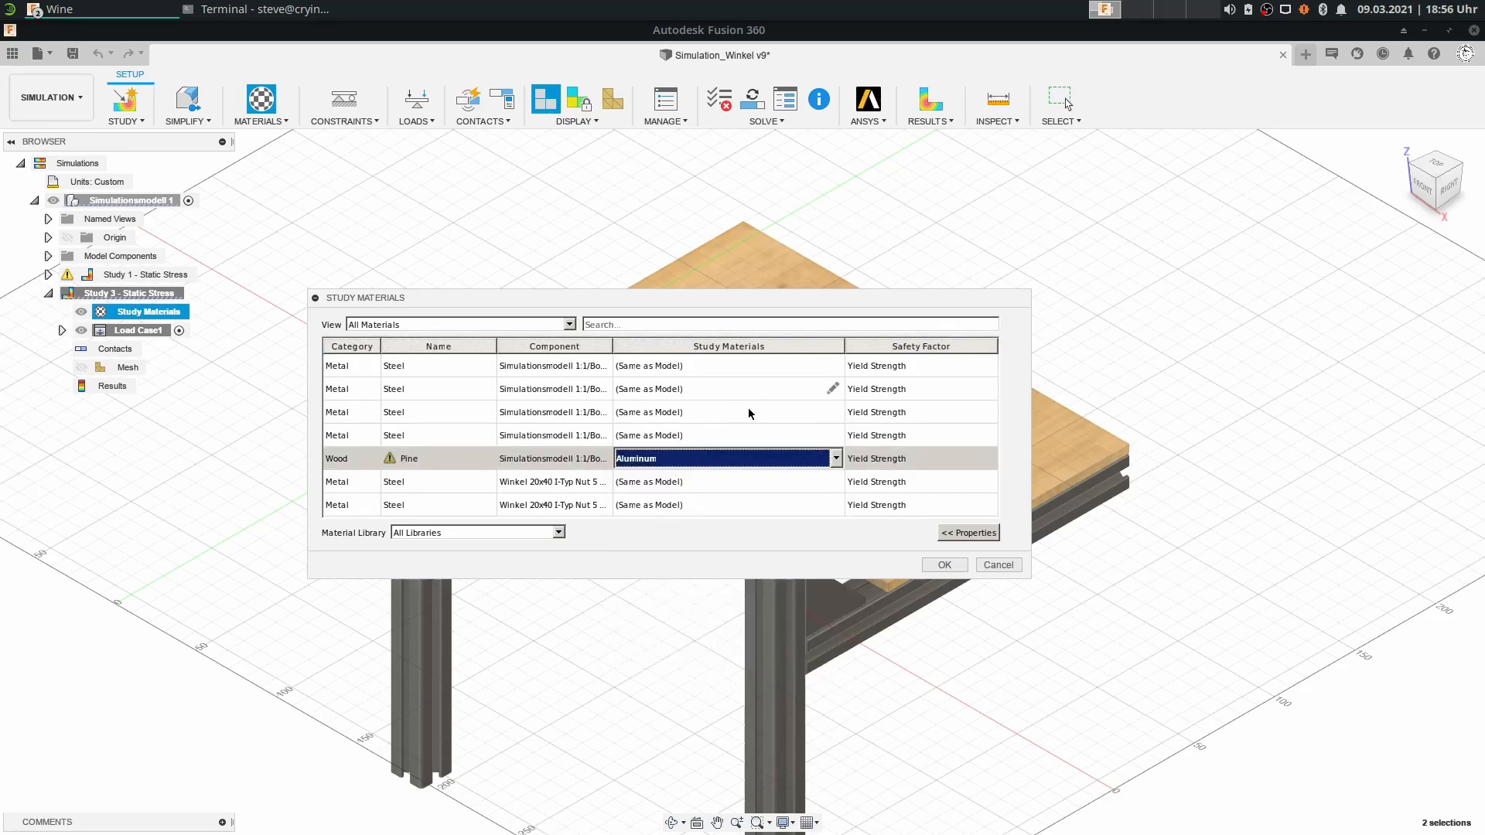
click(942, 564)
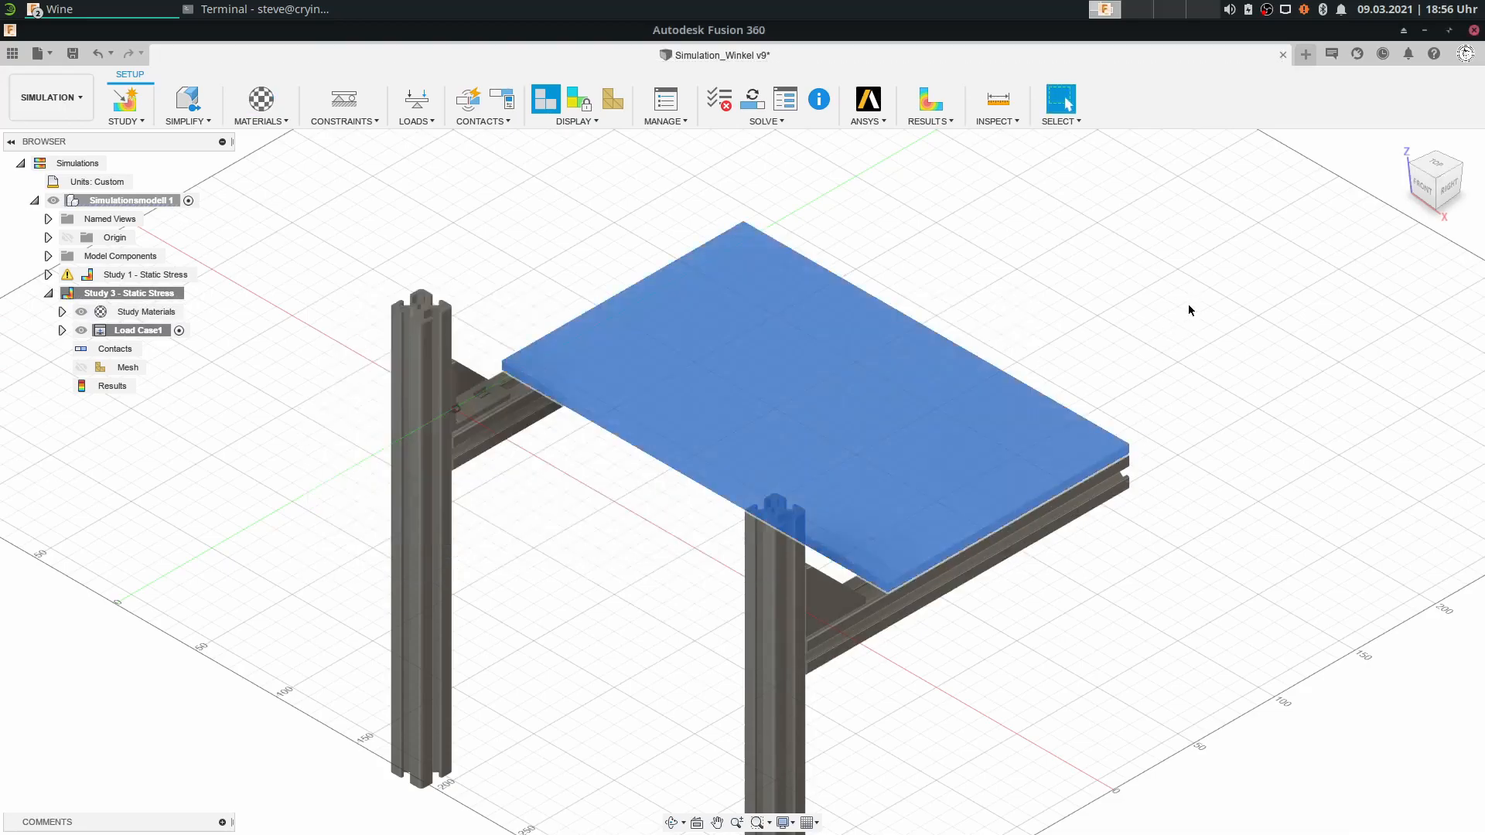
Start a structural constraint in the new study, review the offered constraint types and choose Fixed.
click(1193, 402)
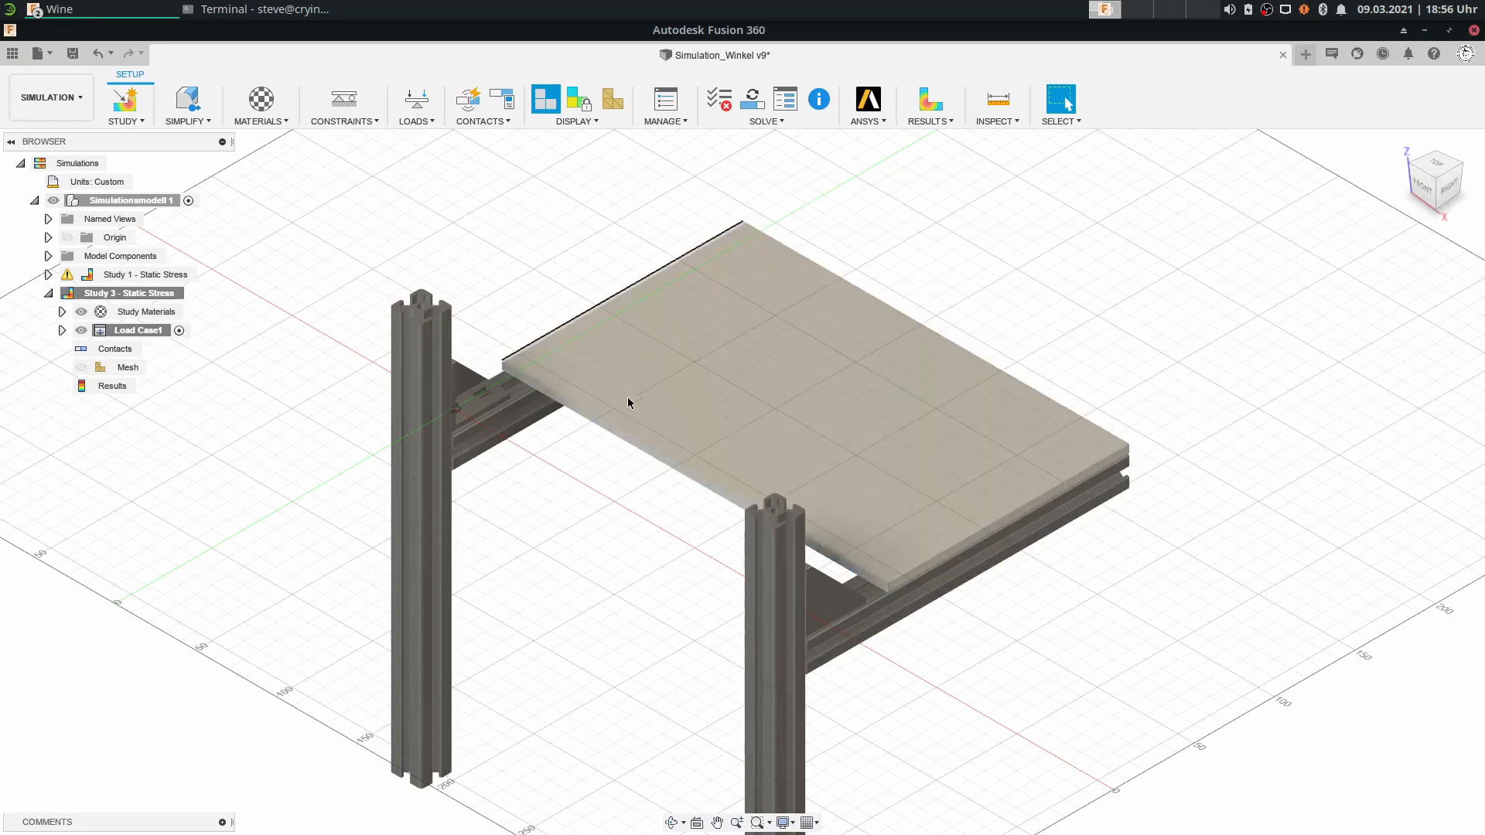
middle_drag(1066, 658, 1018, 587)
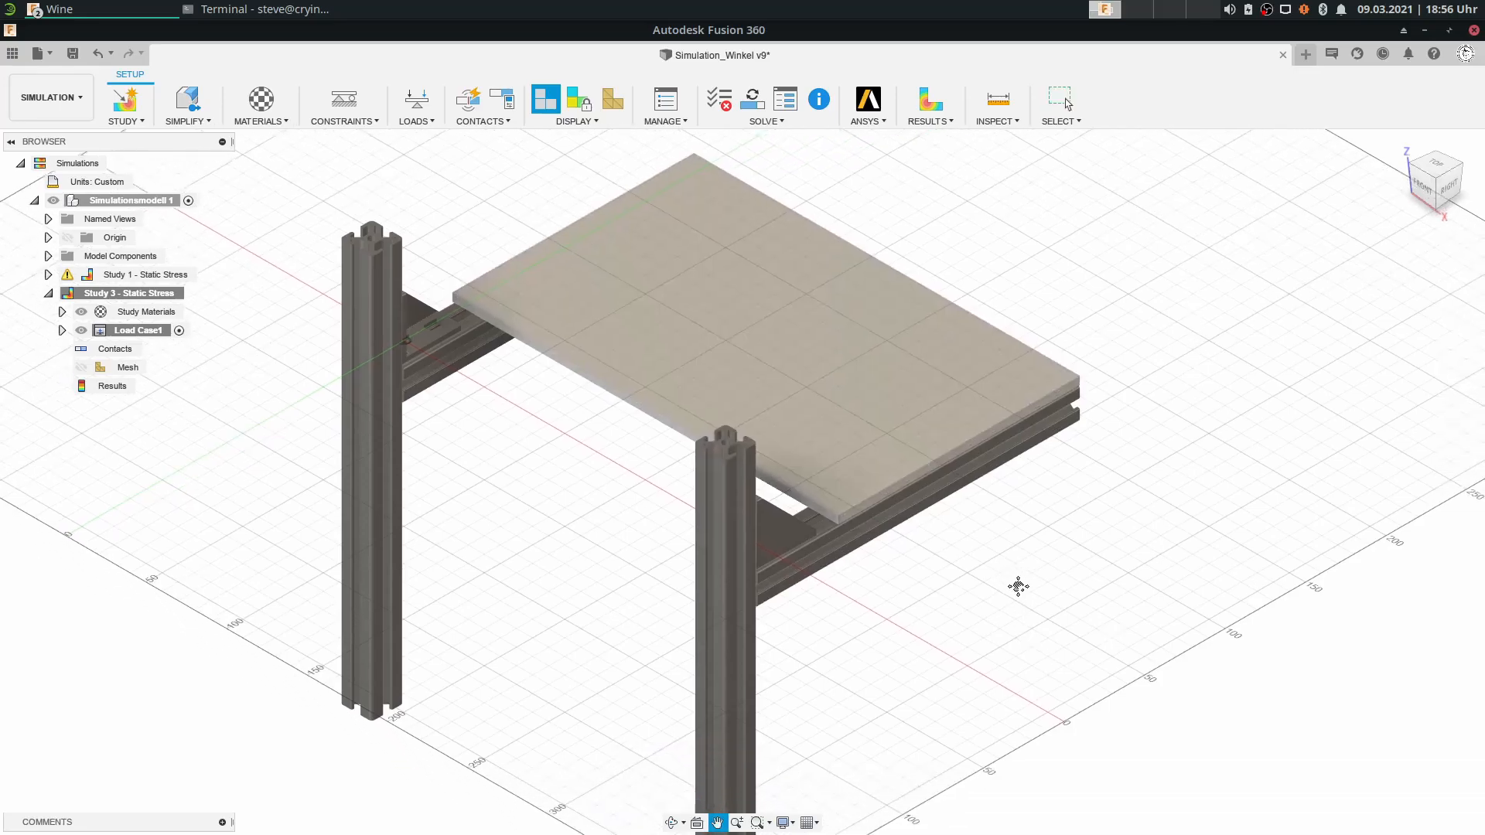
scroll(995, 531, down, 4)
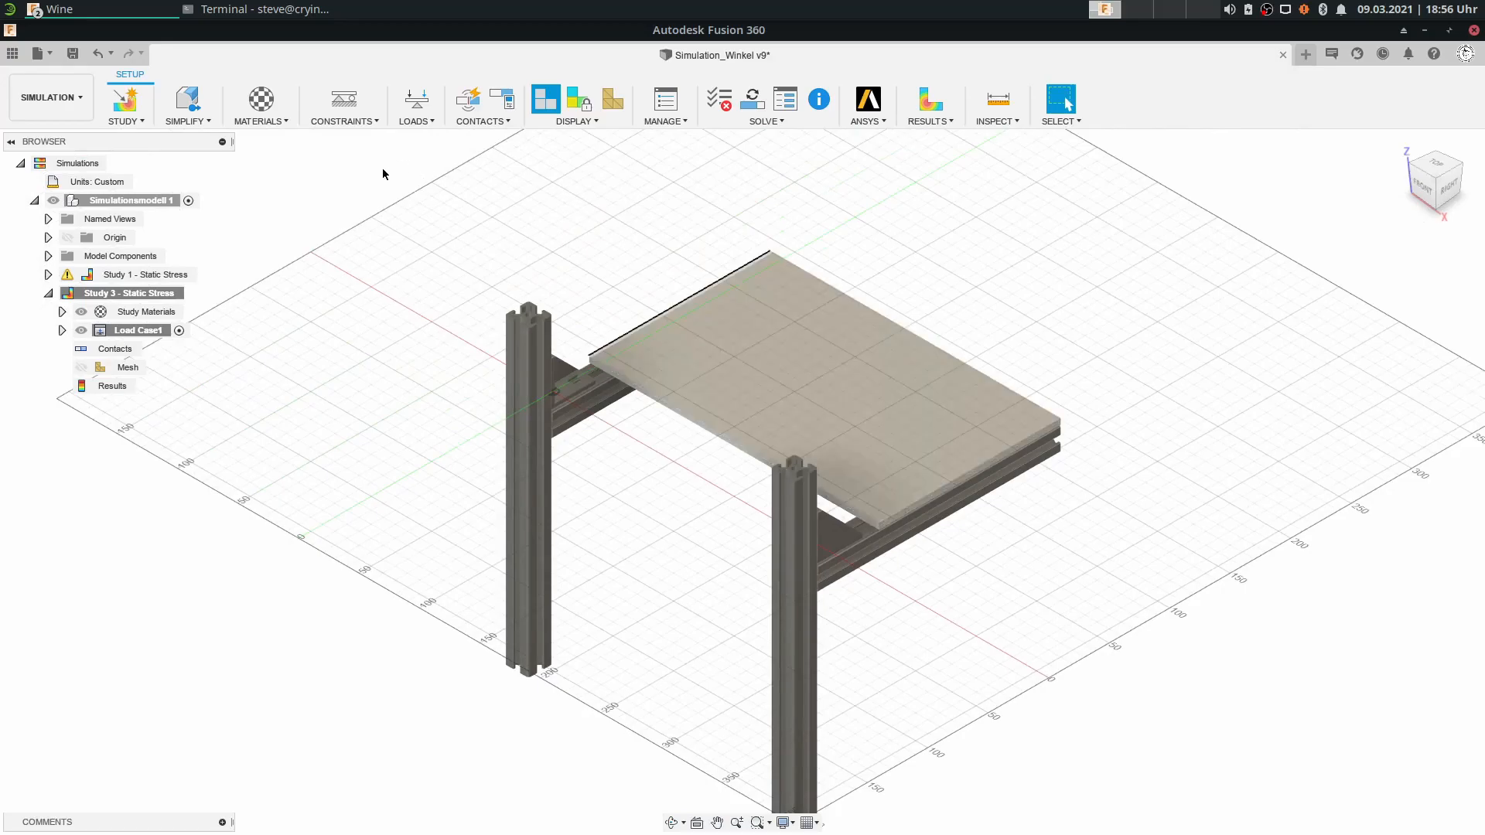
click(345, 103)
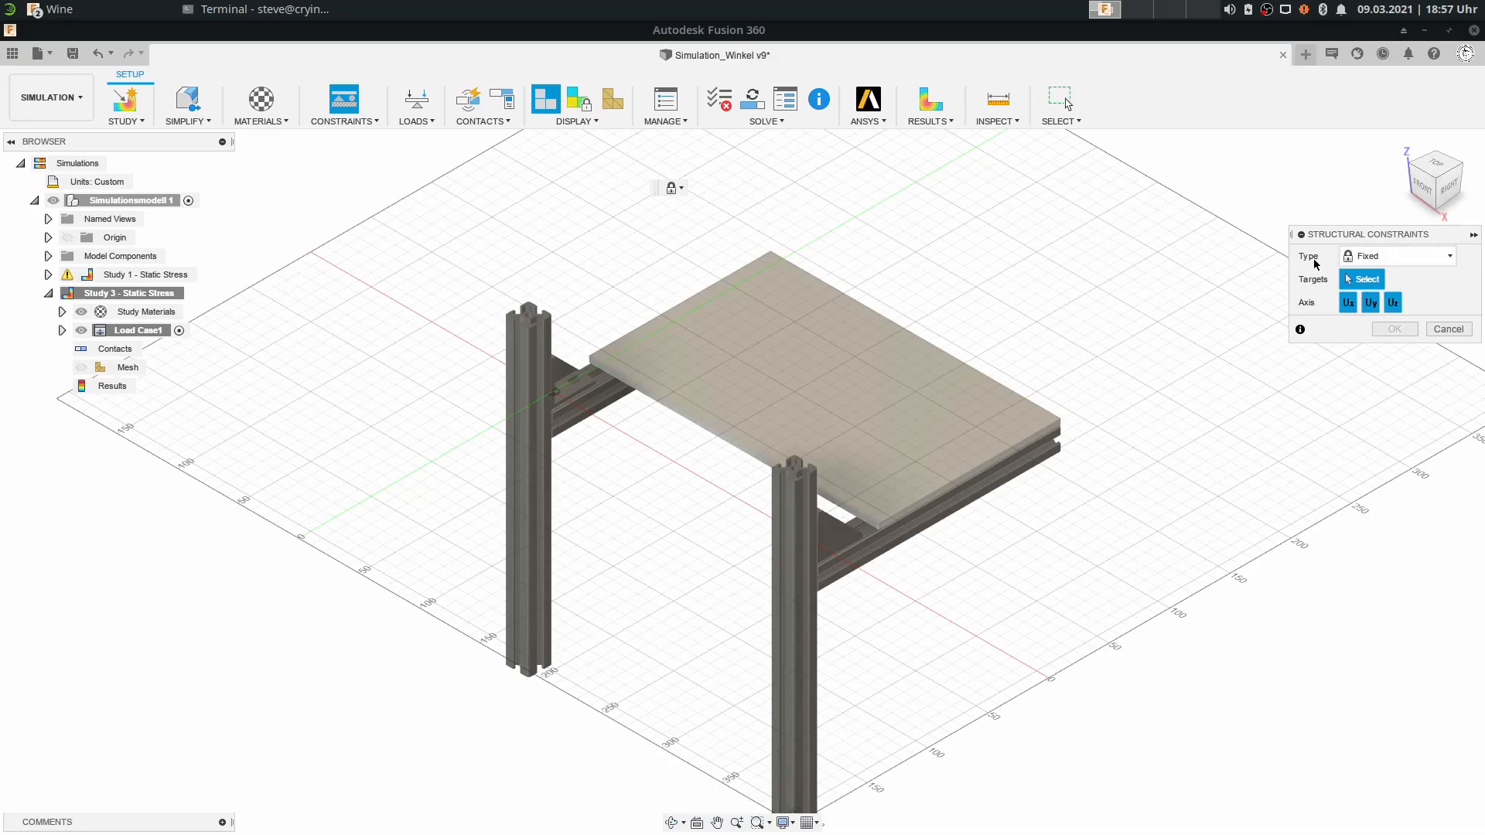
click(1413, 261)
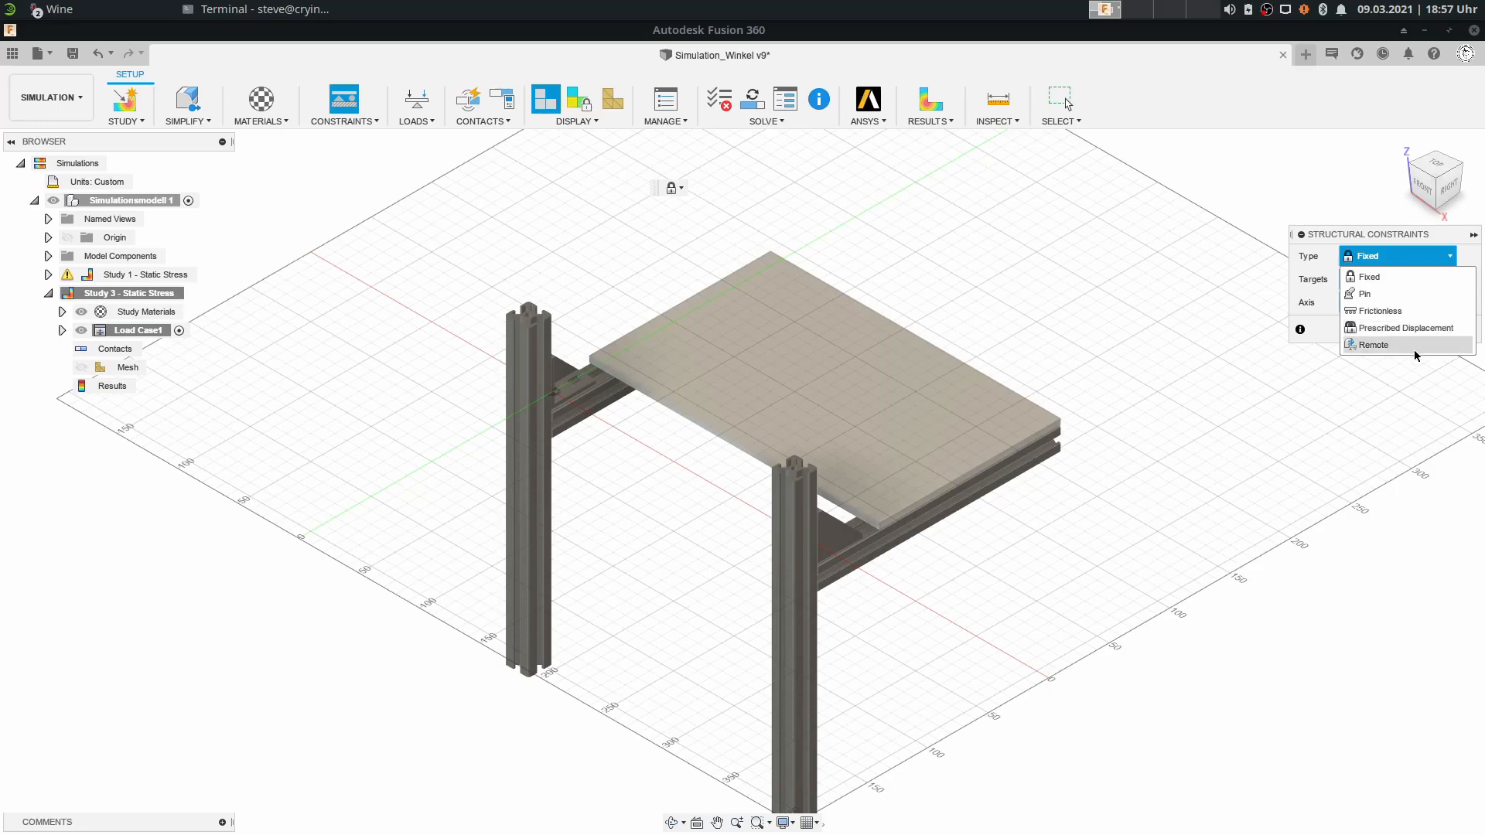
click(1366, 277)
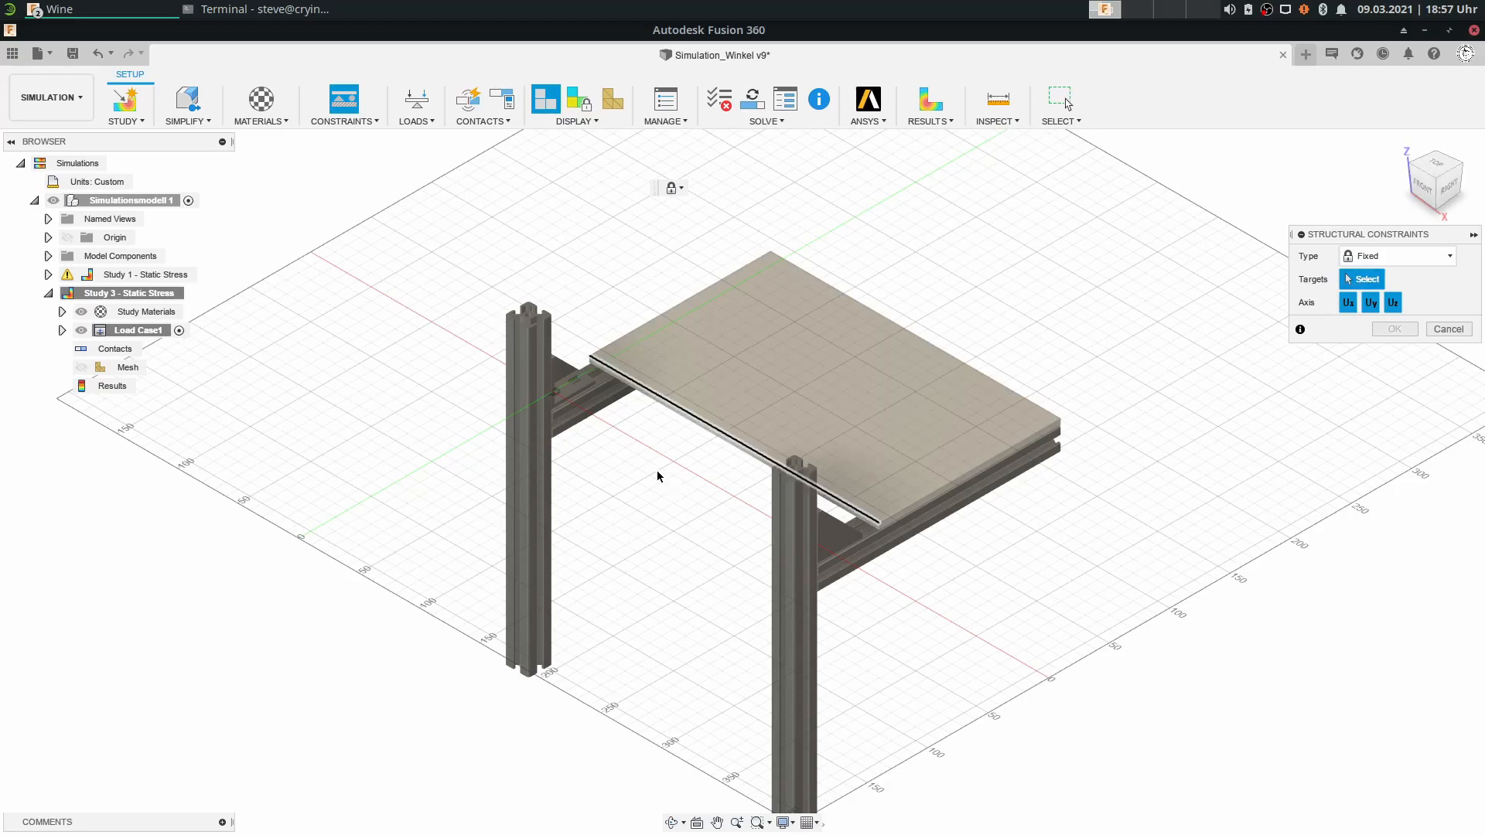
Select the two outer long faces on one side of the first upright profile as fixed constraint targets.
scroll(517, 337, up, 10)
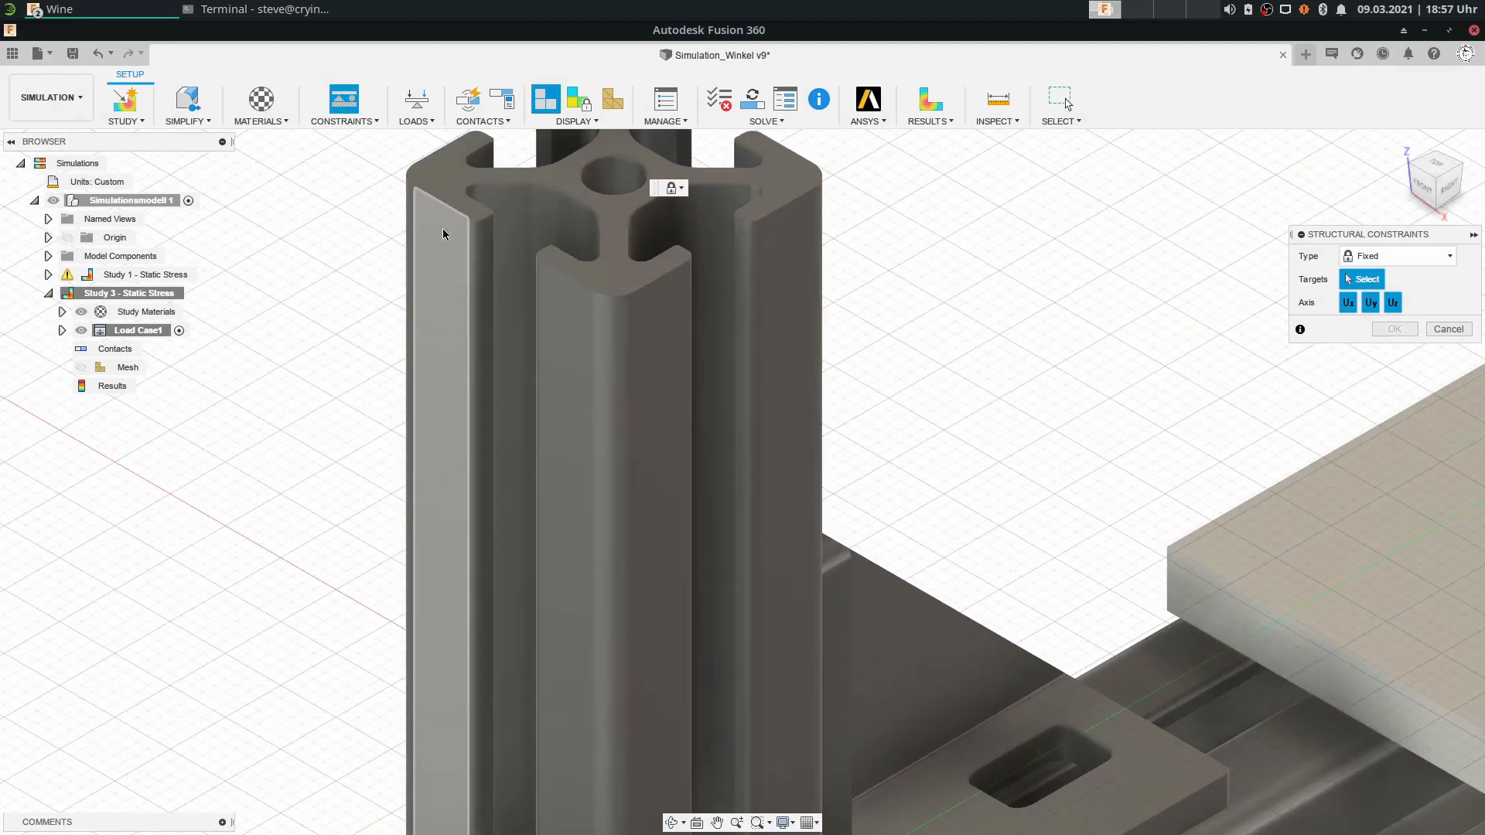
scroll(439, 267, down, 6)
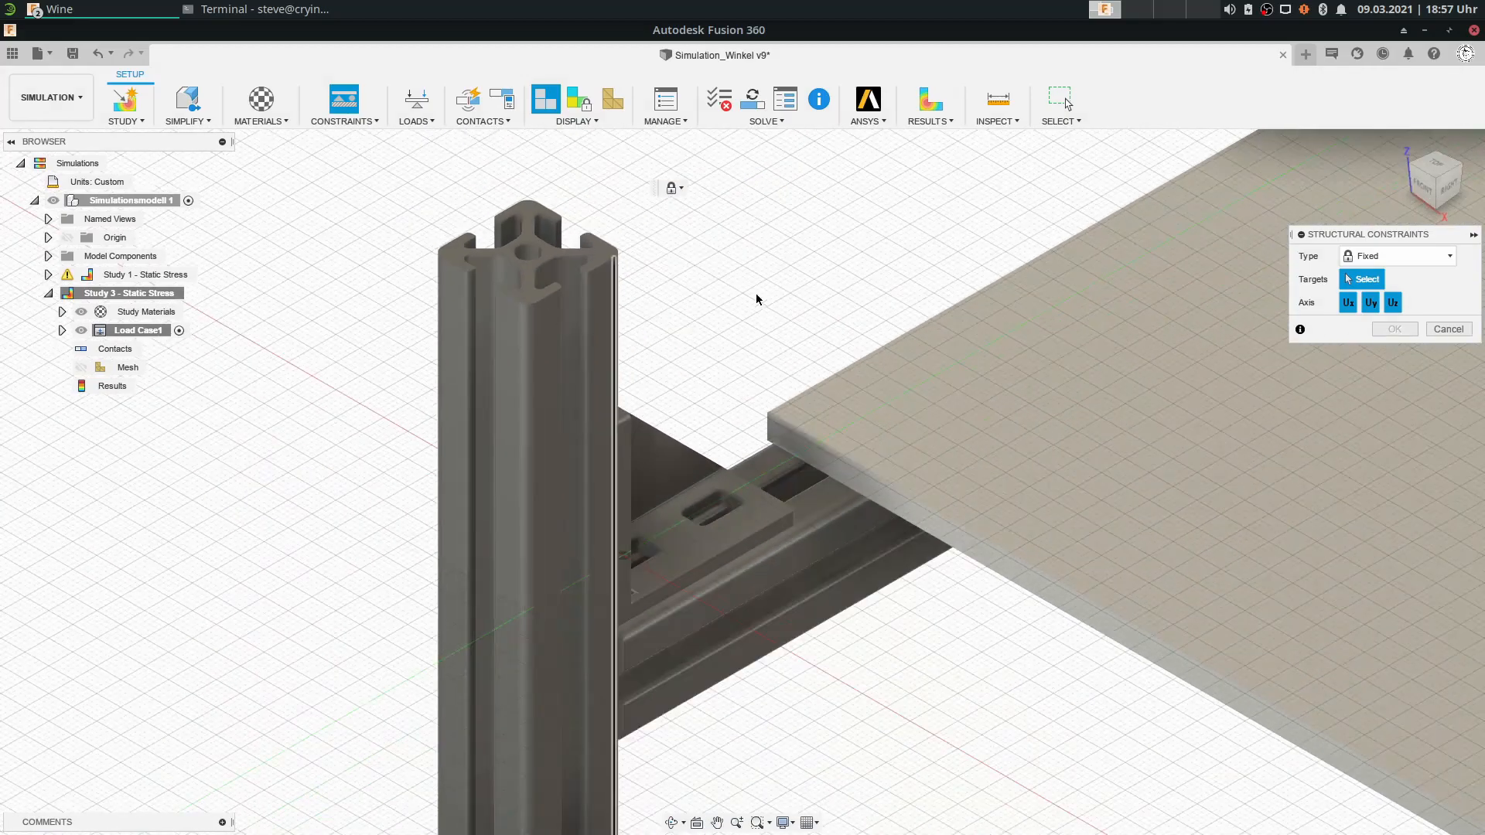
scroll(448, 291, up, 2)
click(445, 279)
scroll(445, 279, down, 1)
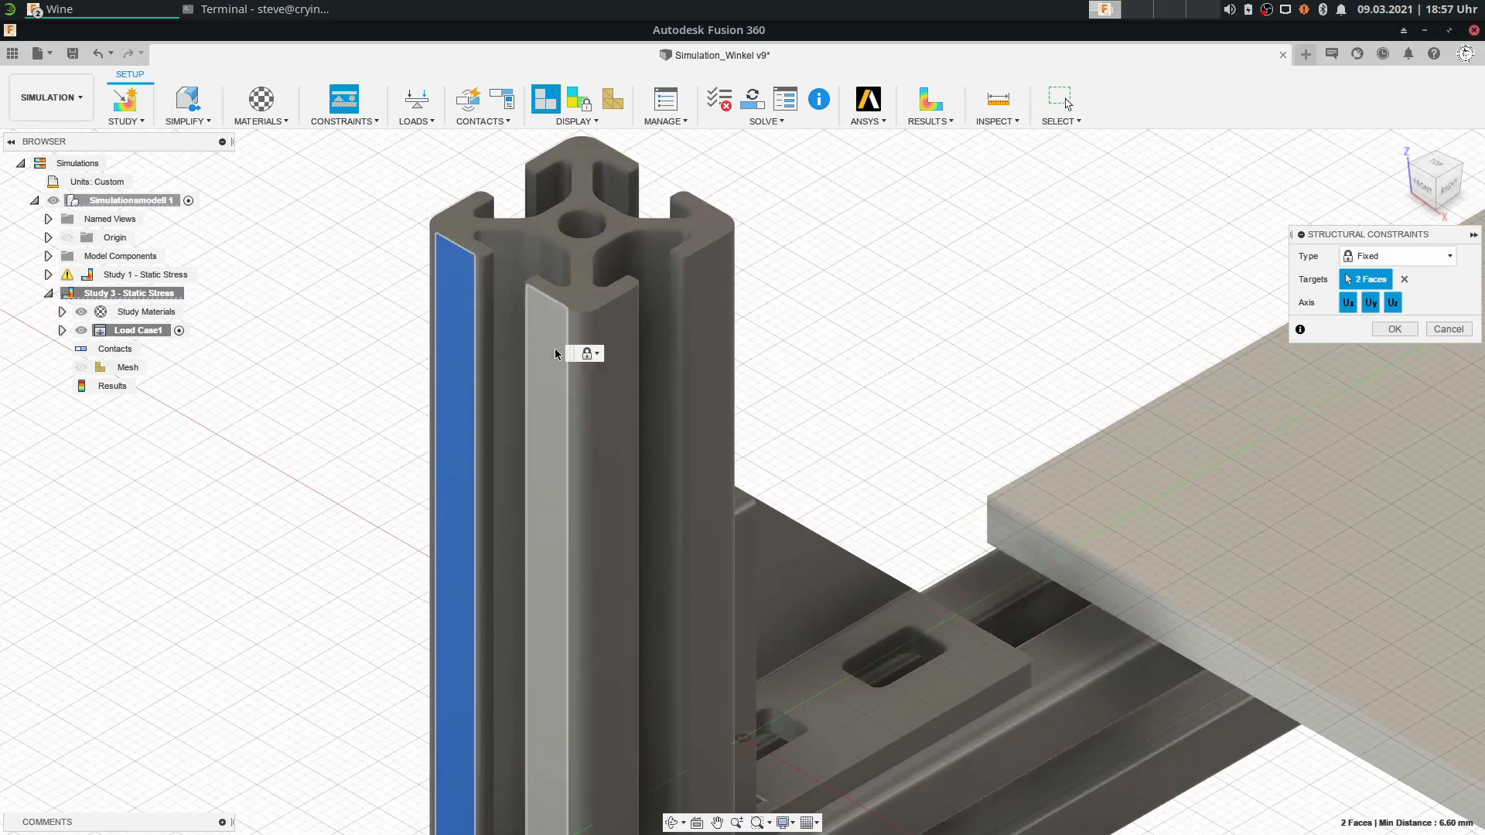
click(554, 347)
Add the two matching outer faces of the second upright profile to the fixed constraint targets.
scroll(827, 580, down, 3)
scroll(828, 580, down, 1)
middle_drag(828, 580, 522, 161)
scroll(1100, 572, up, 5)
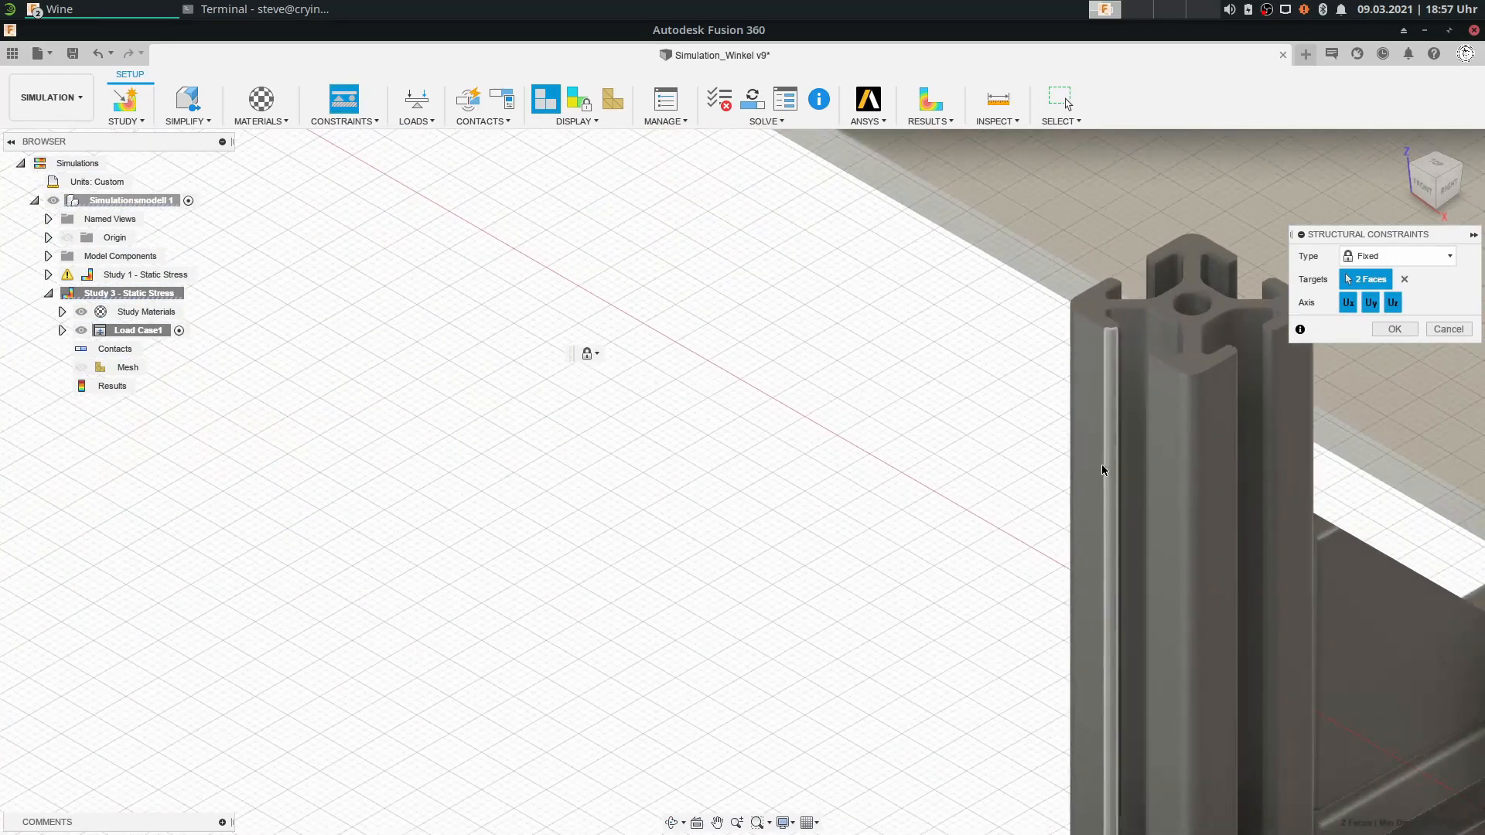
click(1086, 434)
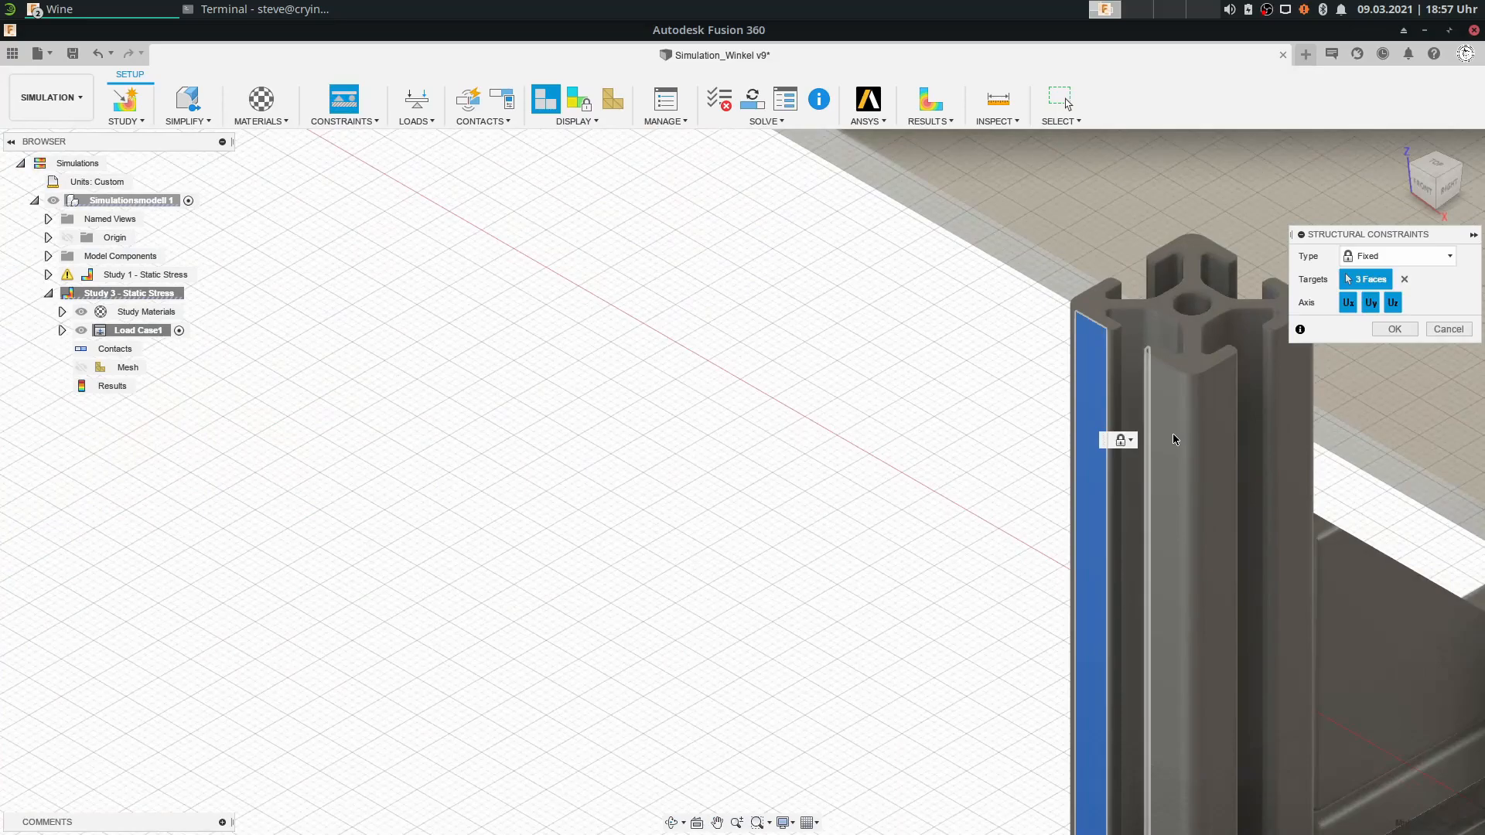
click(1170, 433)
scroll(819, 507, down, 5)
middle_drag(790, 521, 774, 425)
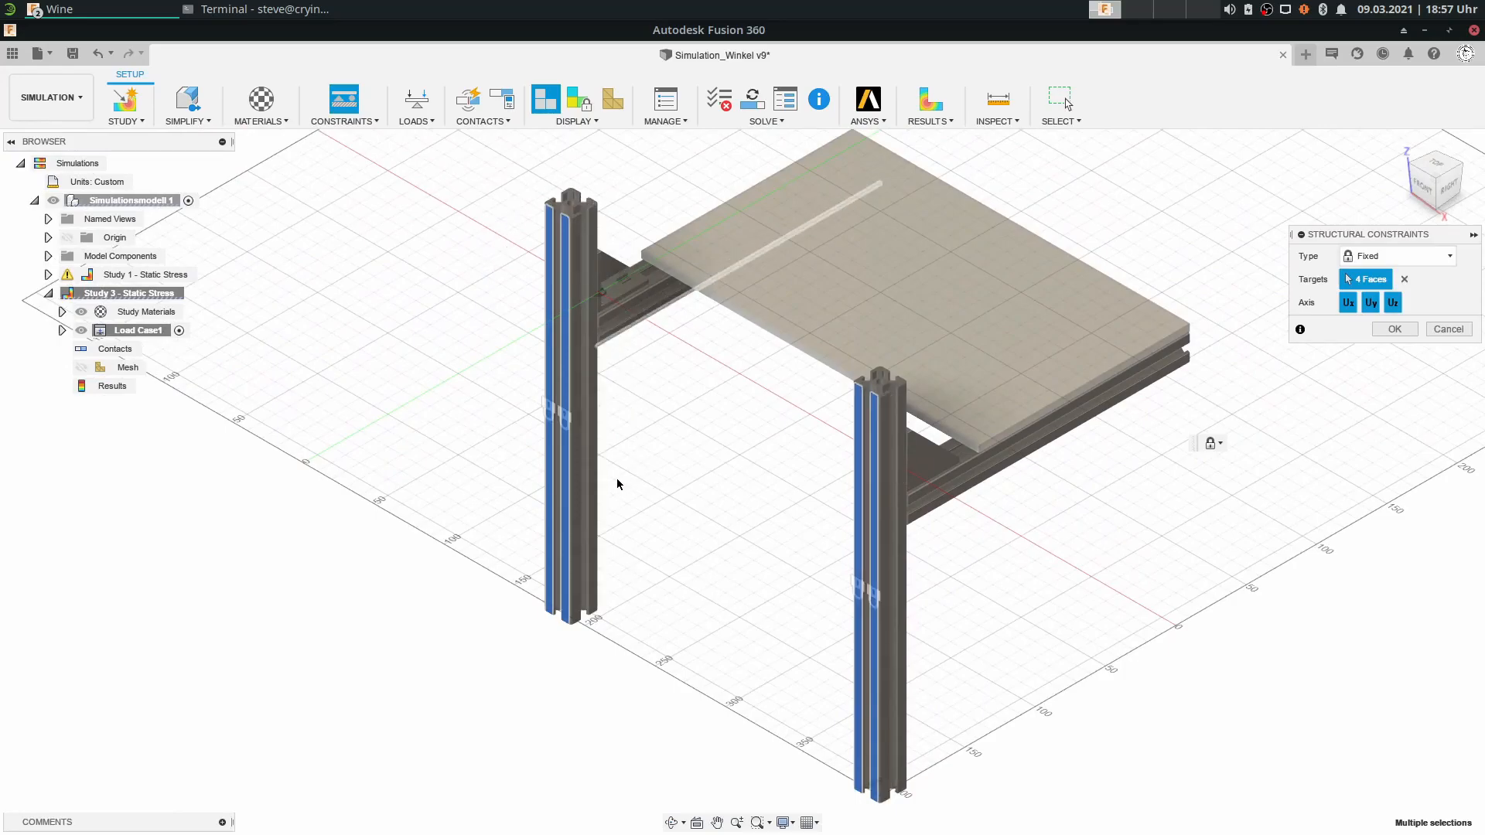
scroll(570, 455, up, 6)
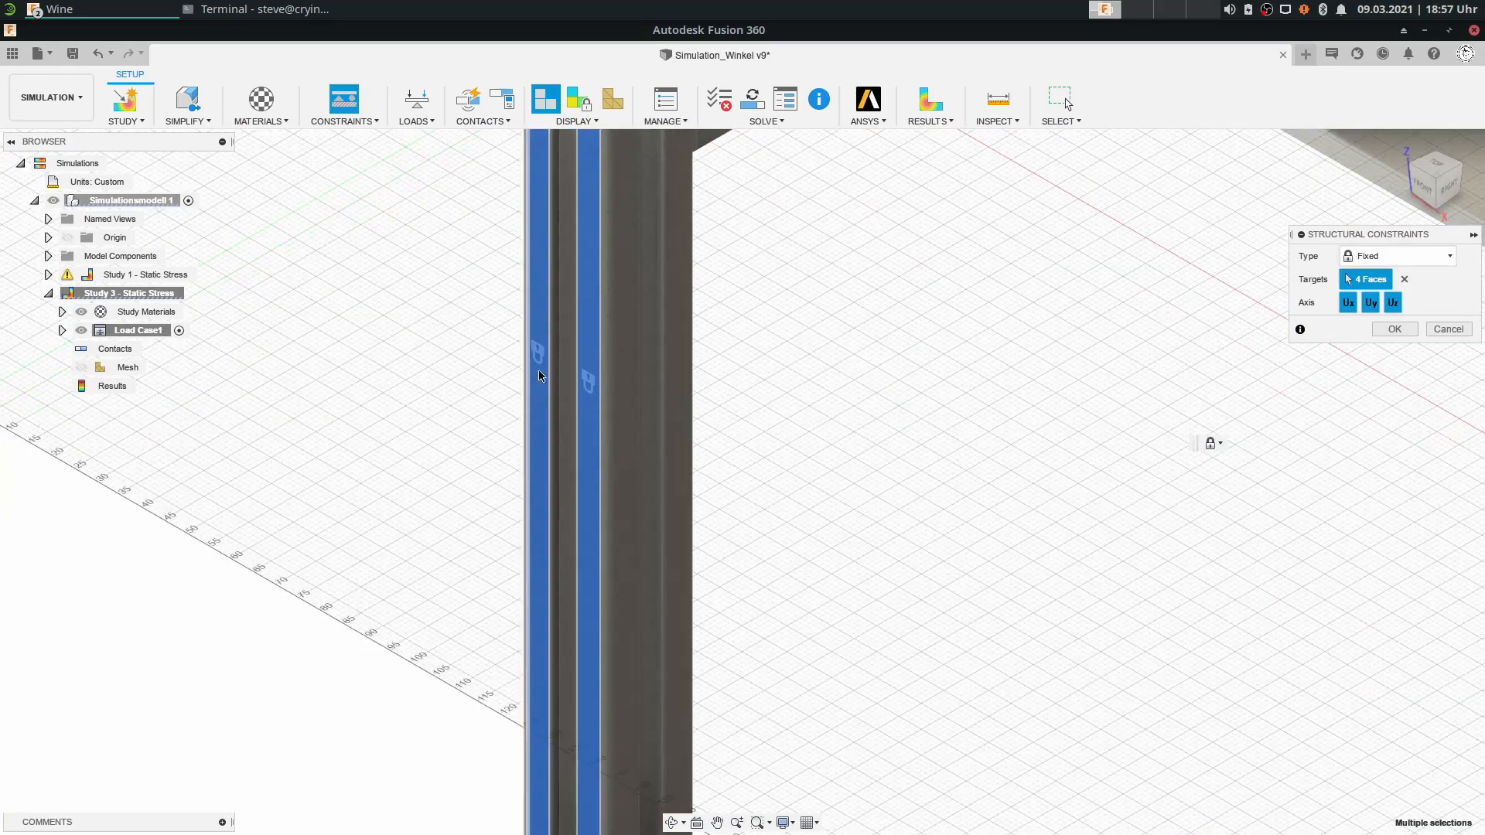
scroll(1187, 666, down, 5)
scroll(1037, 545, up, 3)
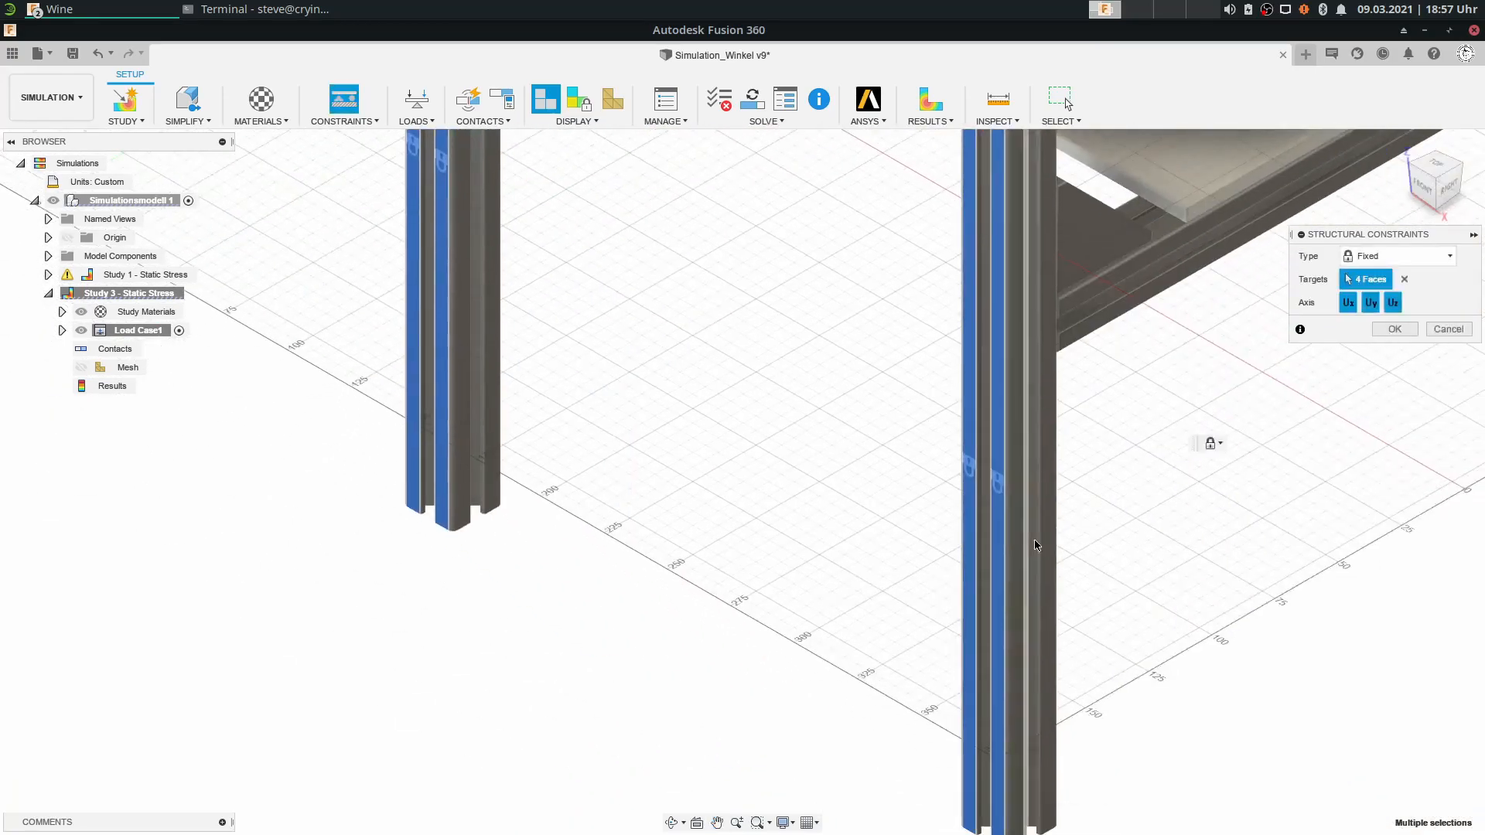
scroll(866, 387, down, 3)
middle_drag(819, 408, 857, 558)
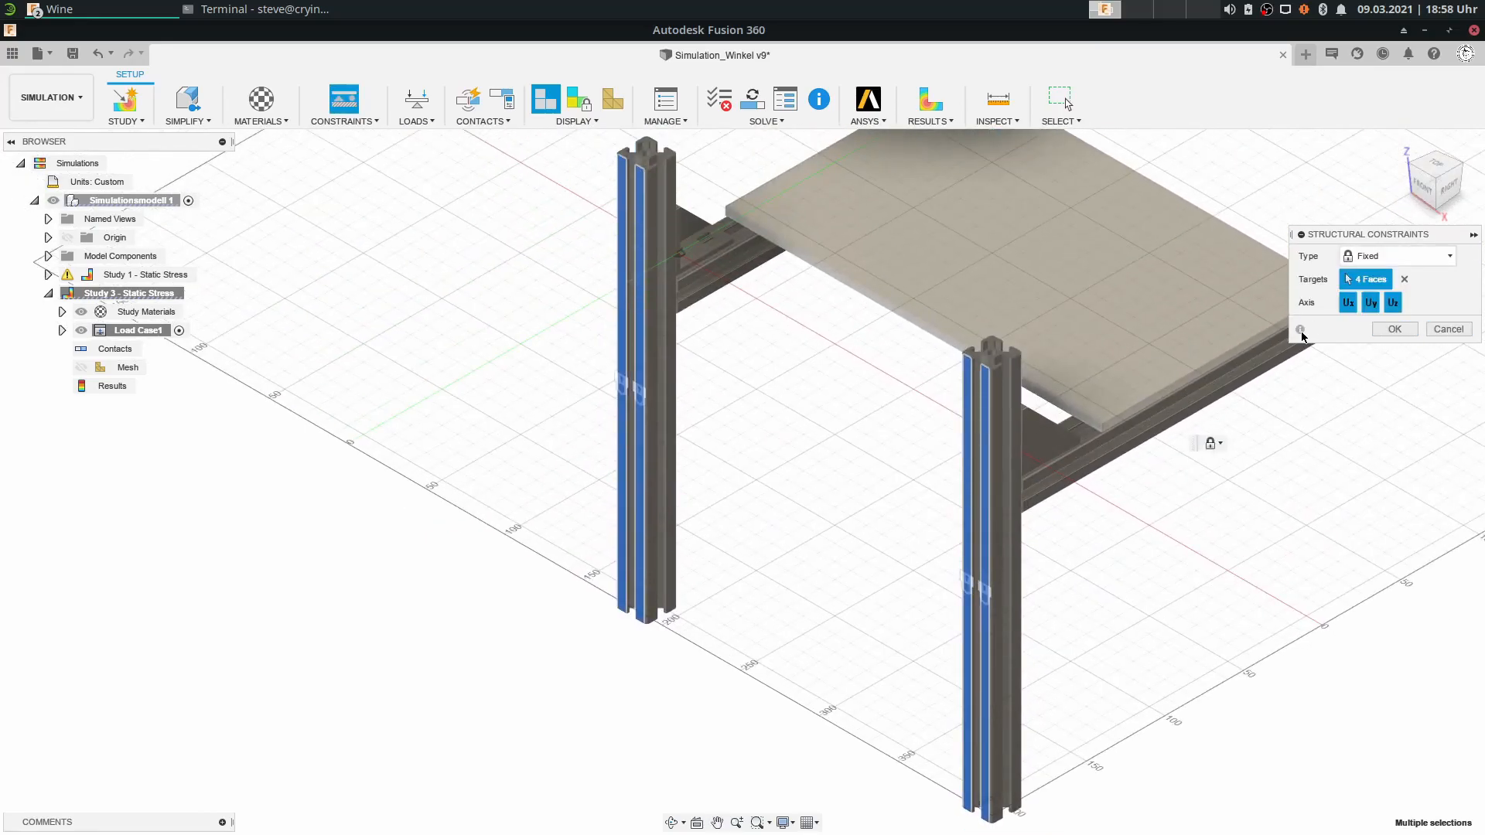
Examine the structural constraint information and the online Apply constraints documentation, including which study types support each constraint, and close the browser.
click(1301, 330)
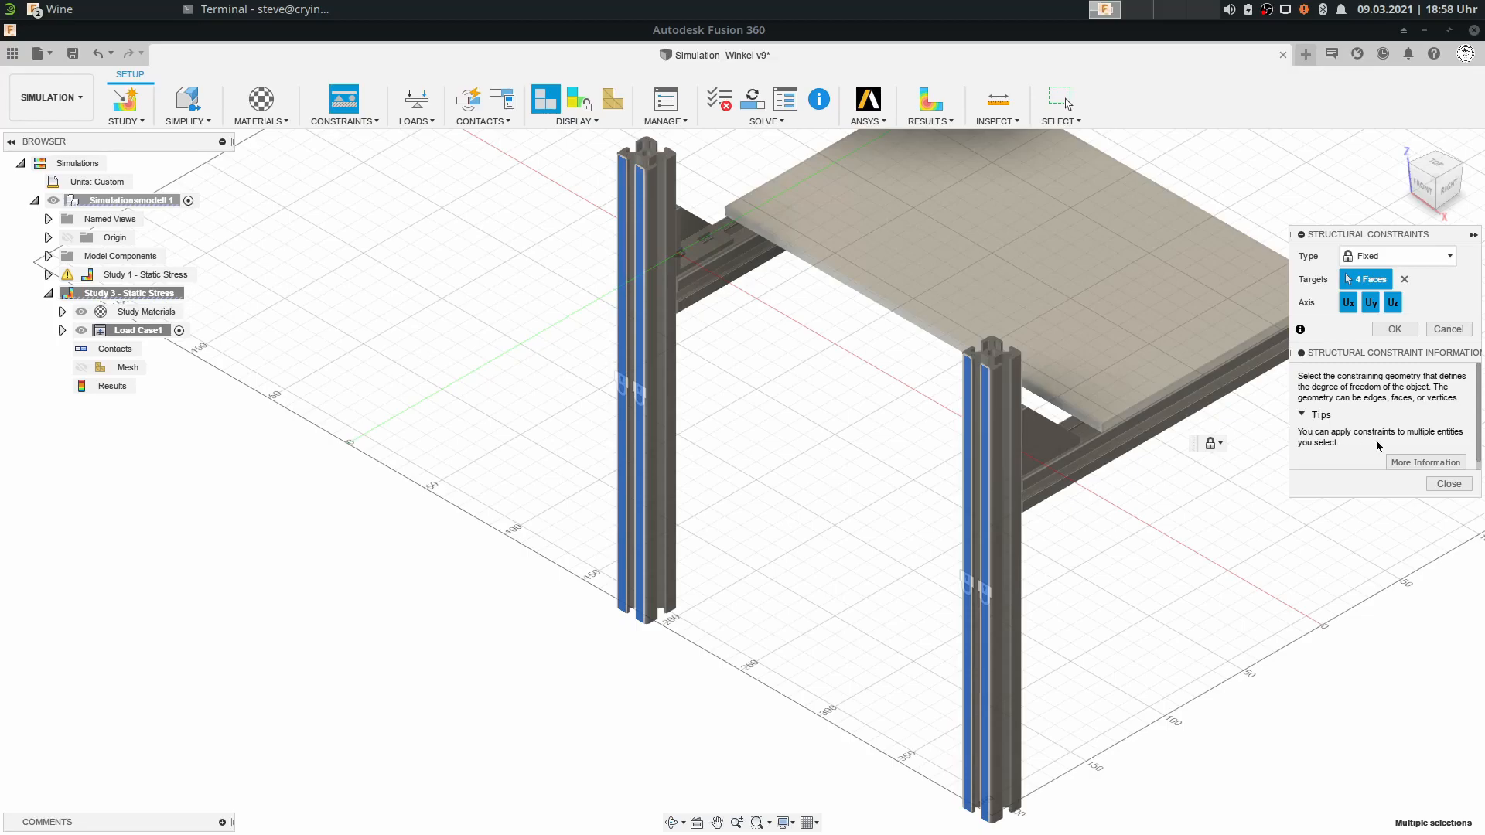
click(1403, 461)
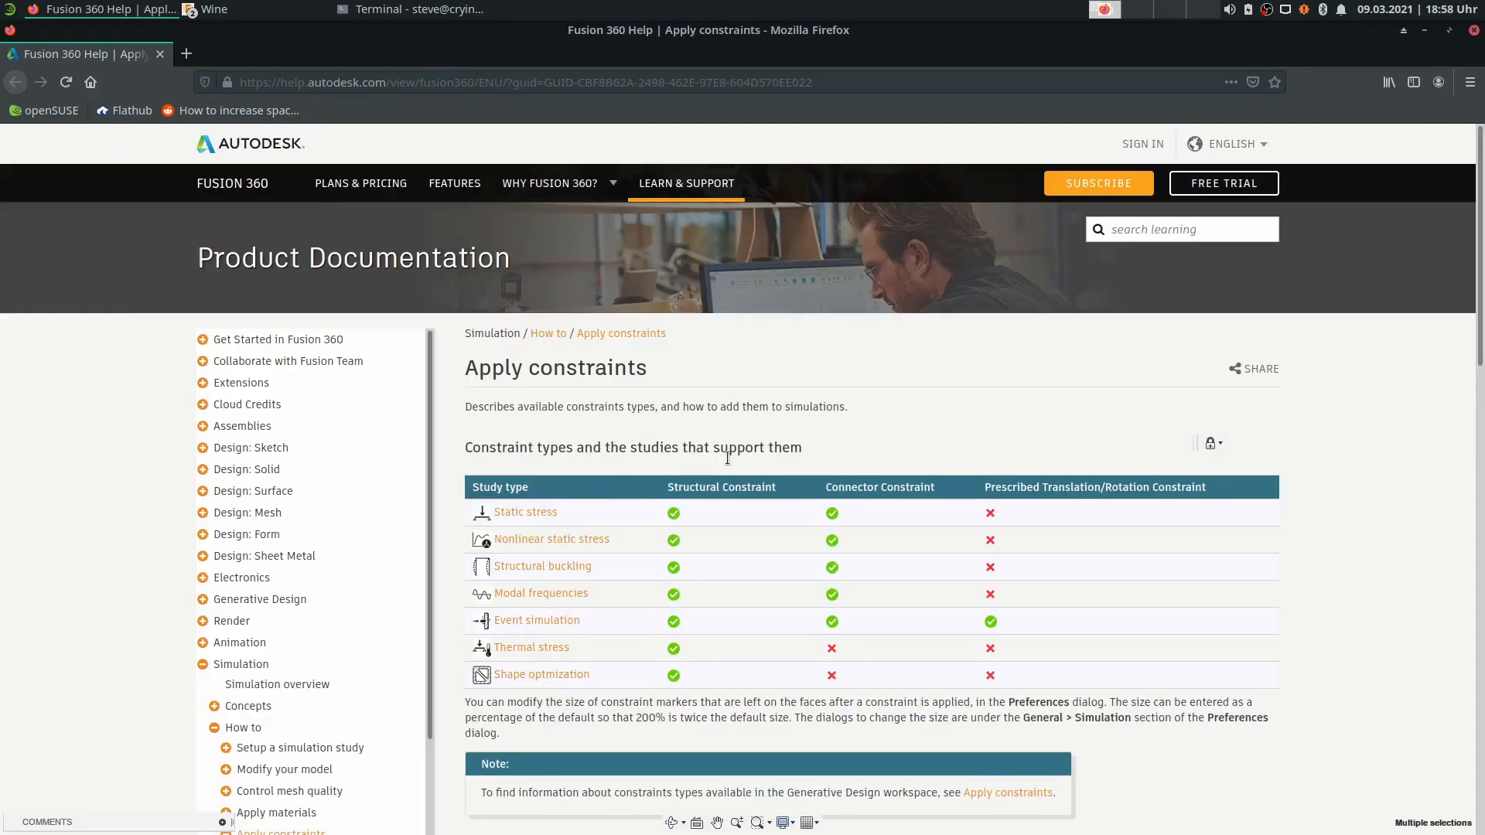
scroll(982, 505, down, 8)
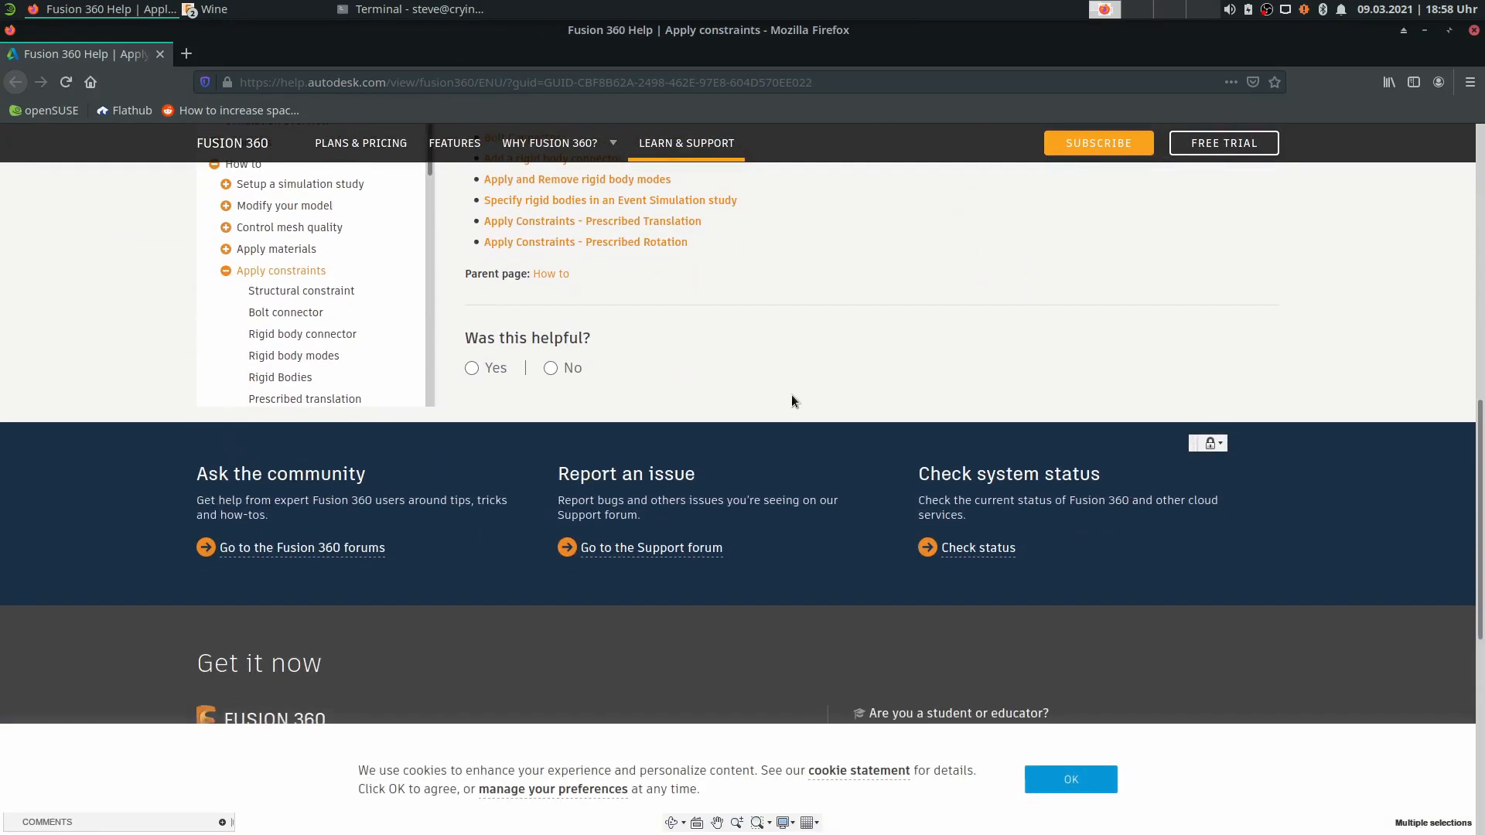
scroll(791, 393, up, 6)
scroll(811, 440, up, 3)
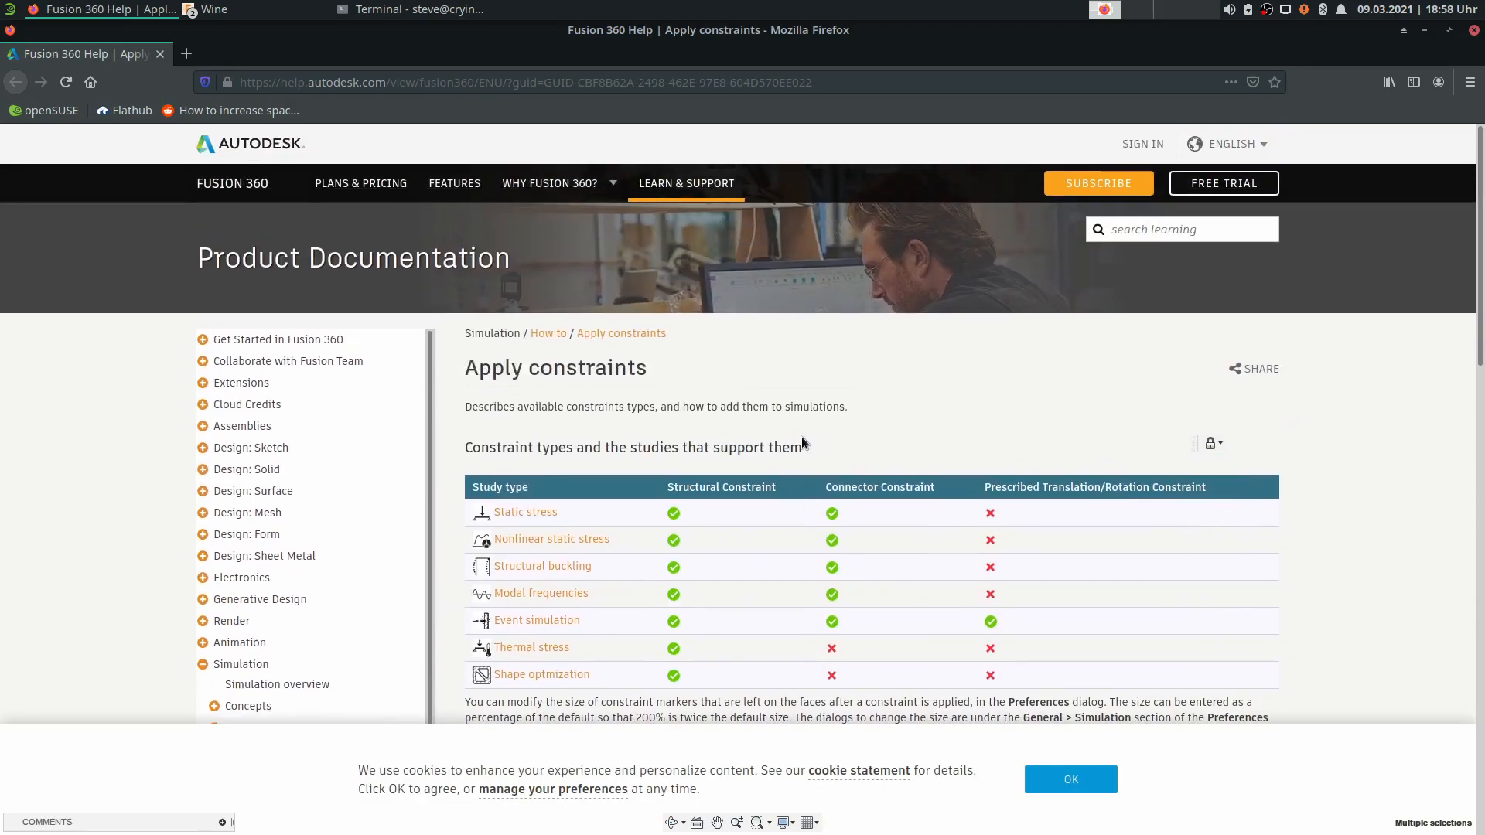
scroll(668, 527, down, 4)
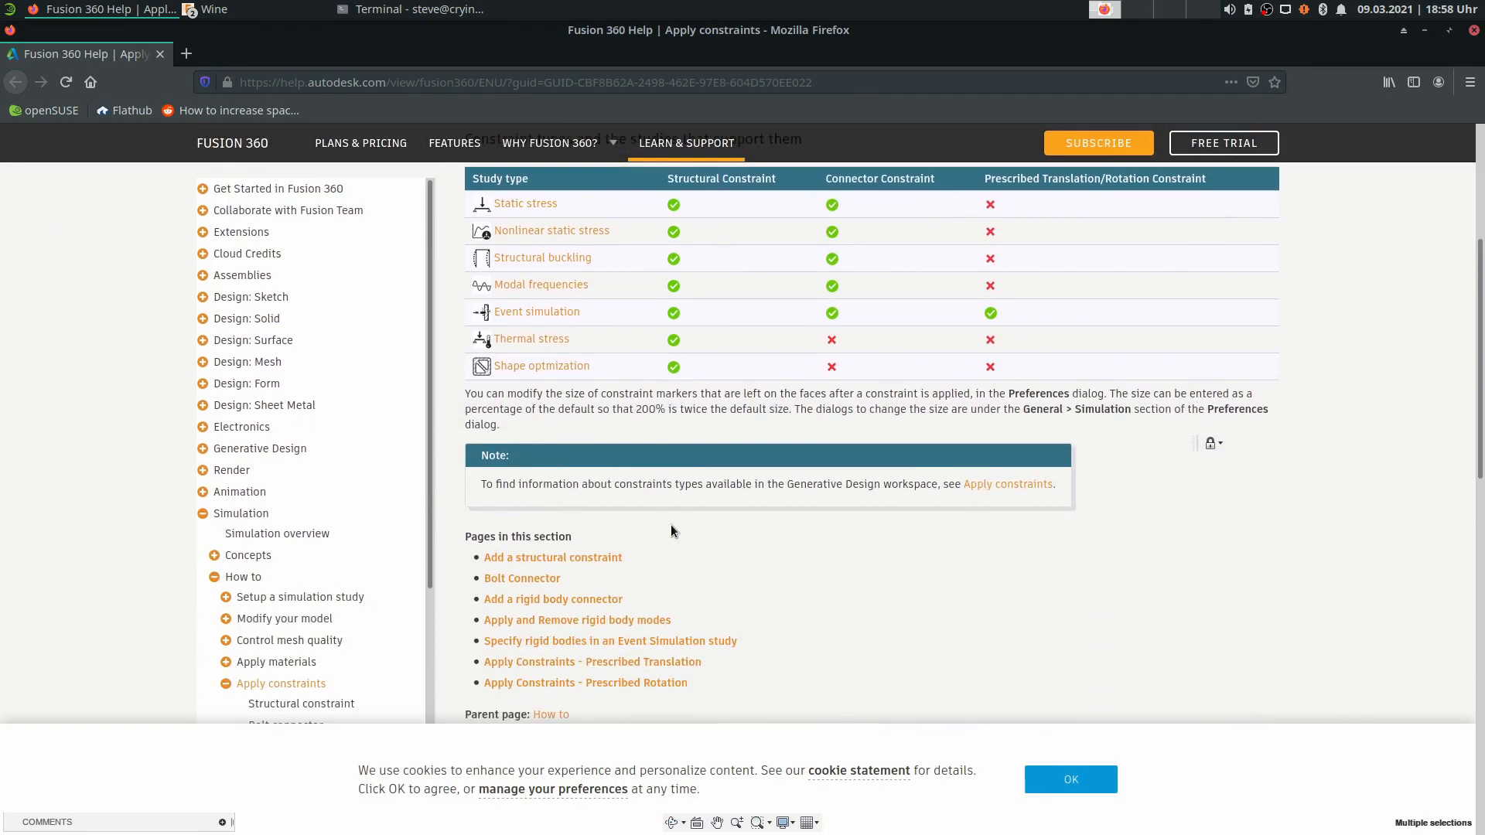
scroll(671, 524, down, 3)
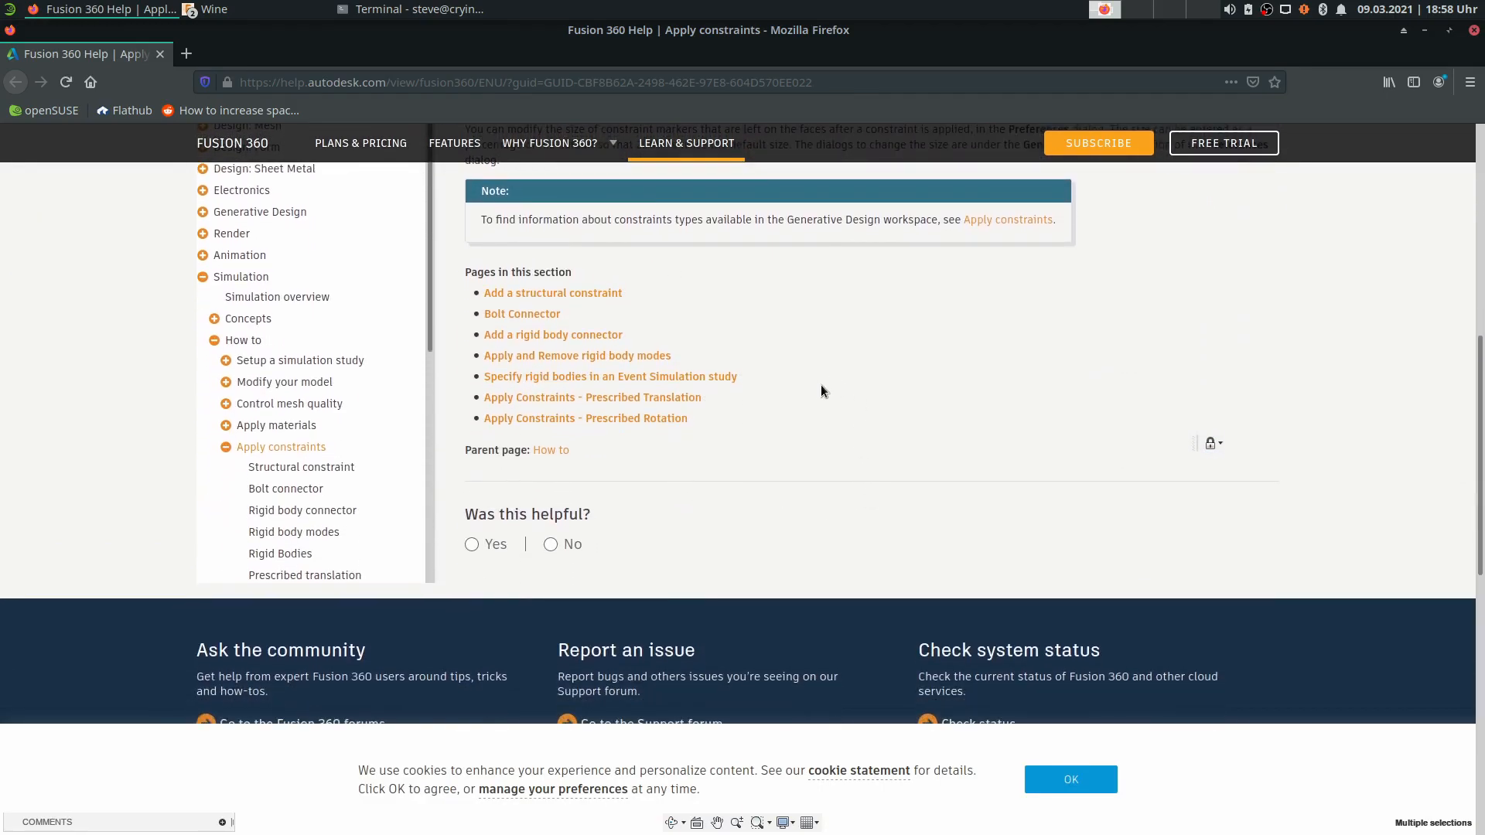
scroll(820, 386, up, 6)
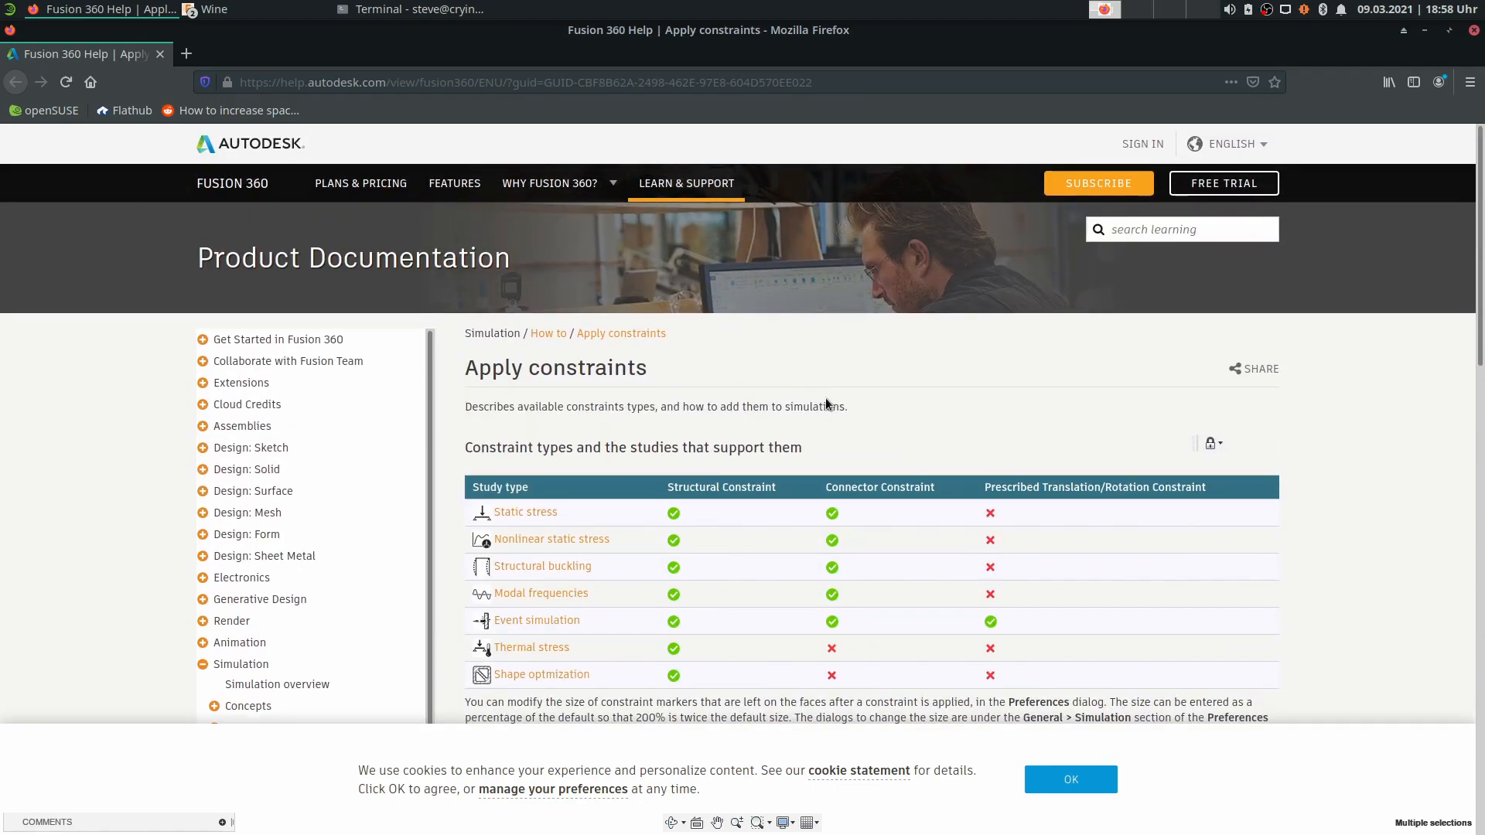
click(1475, 31)
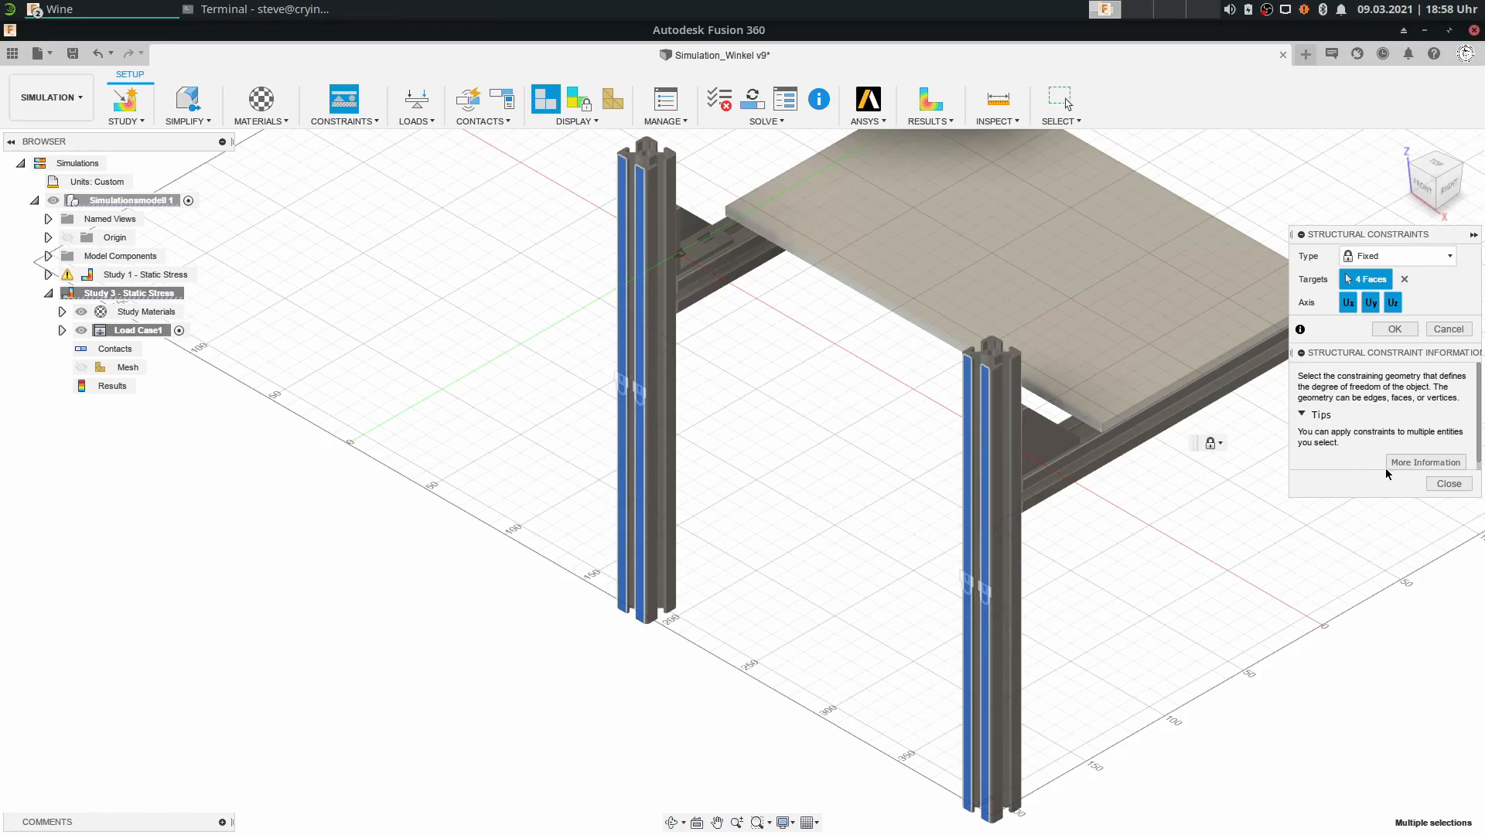
Apply the fixed constraint to the four selected faces of the upright profiles.
click(1395, 330)
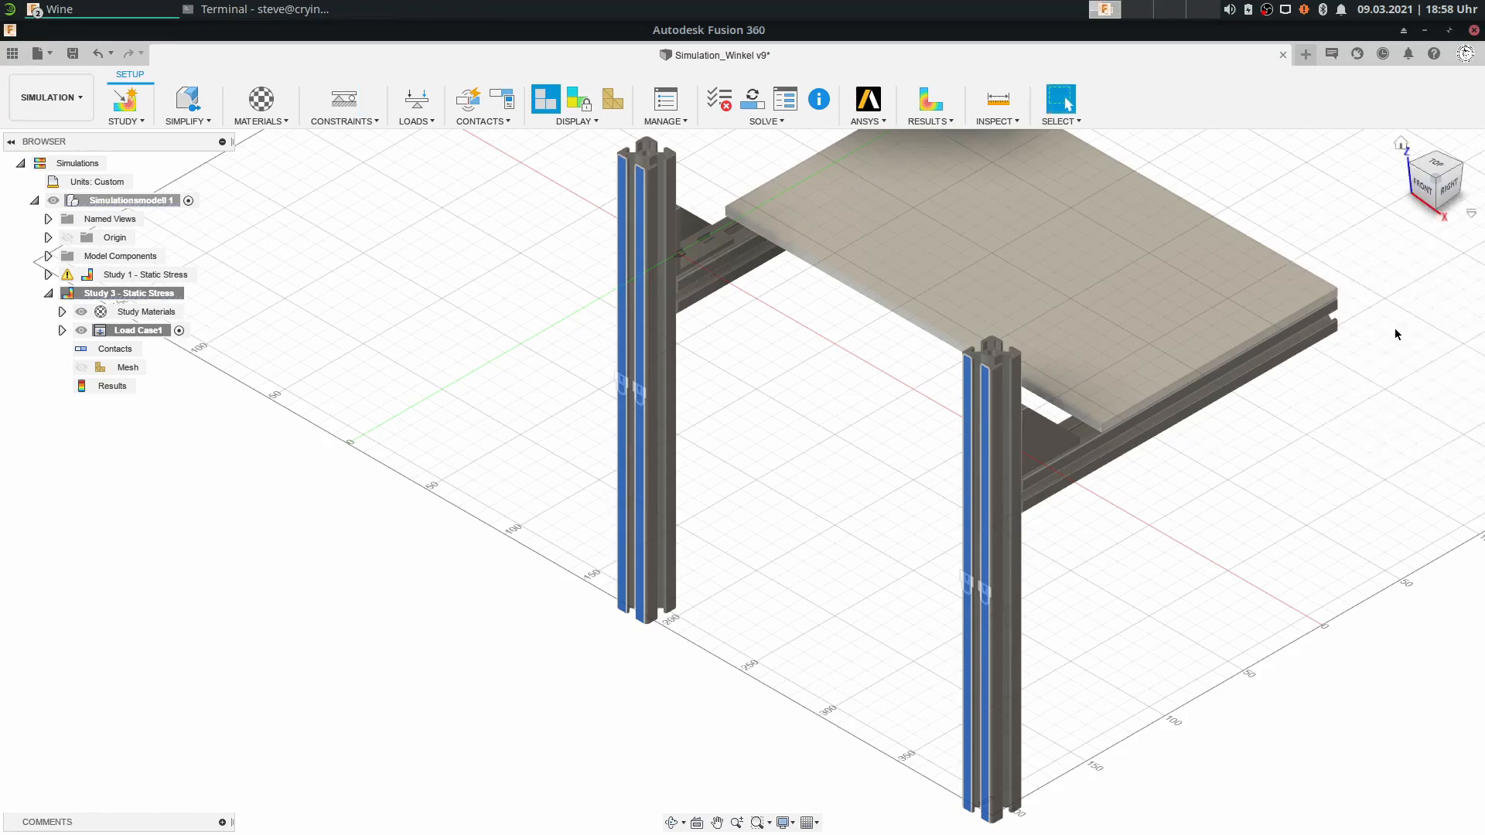
middle_drag(1276, 411, 1340, 414)
scroll(1315, 433, down, 2)
middle_drag(1277, 460, 1099, 527)
middle_drag(1167, 491, 1064, 591)
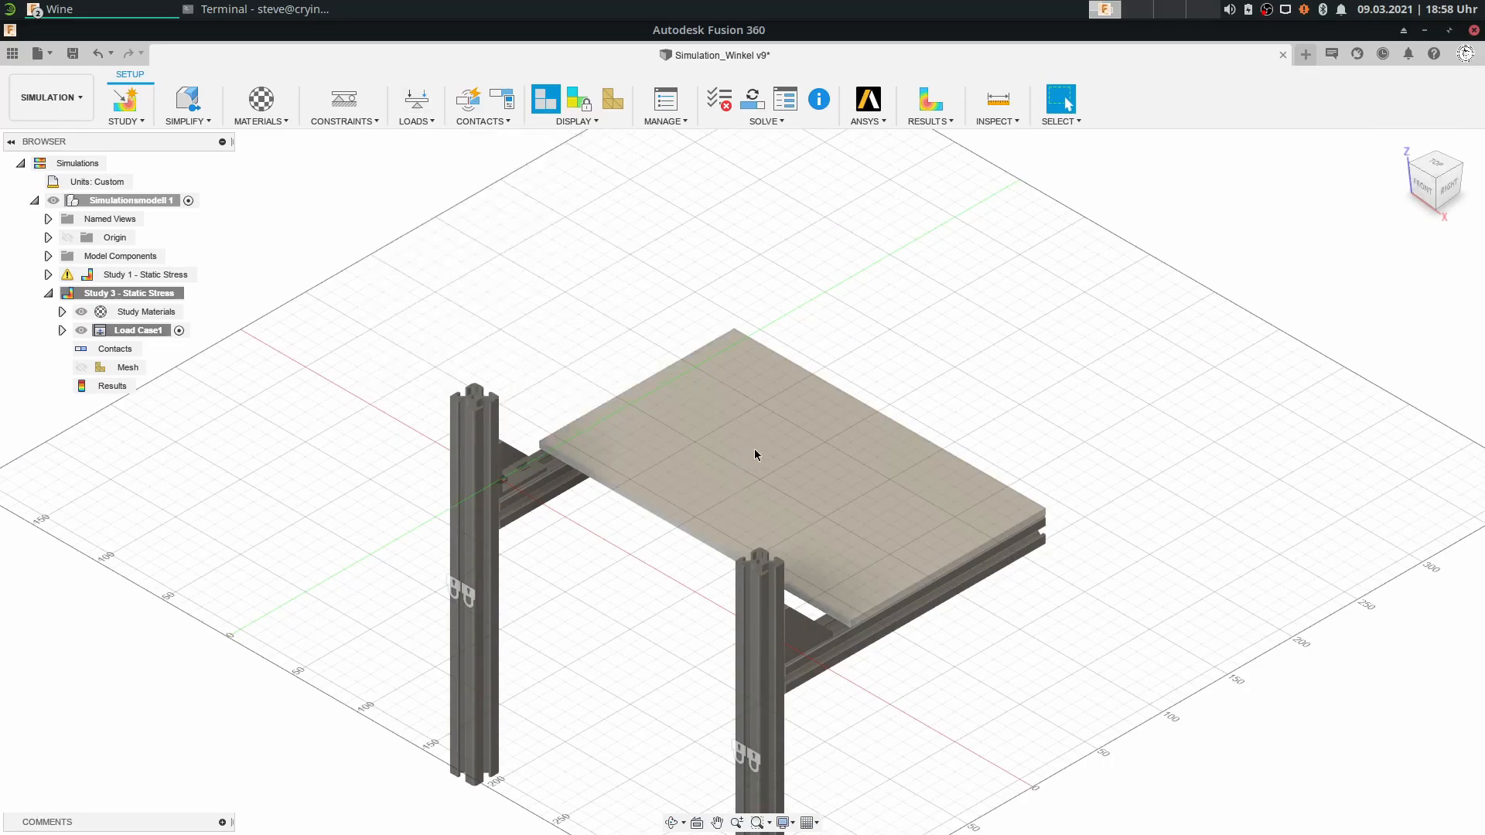
Start a structural load, dismiss its information, review the offered load types and keep Force.
click(421, 104)
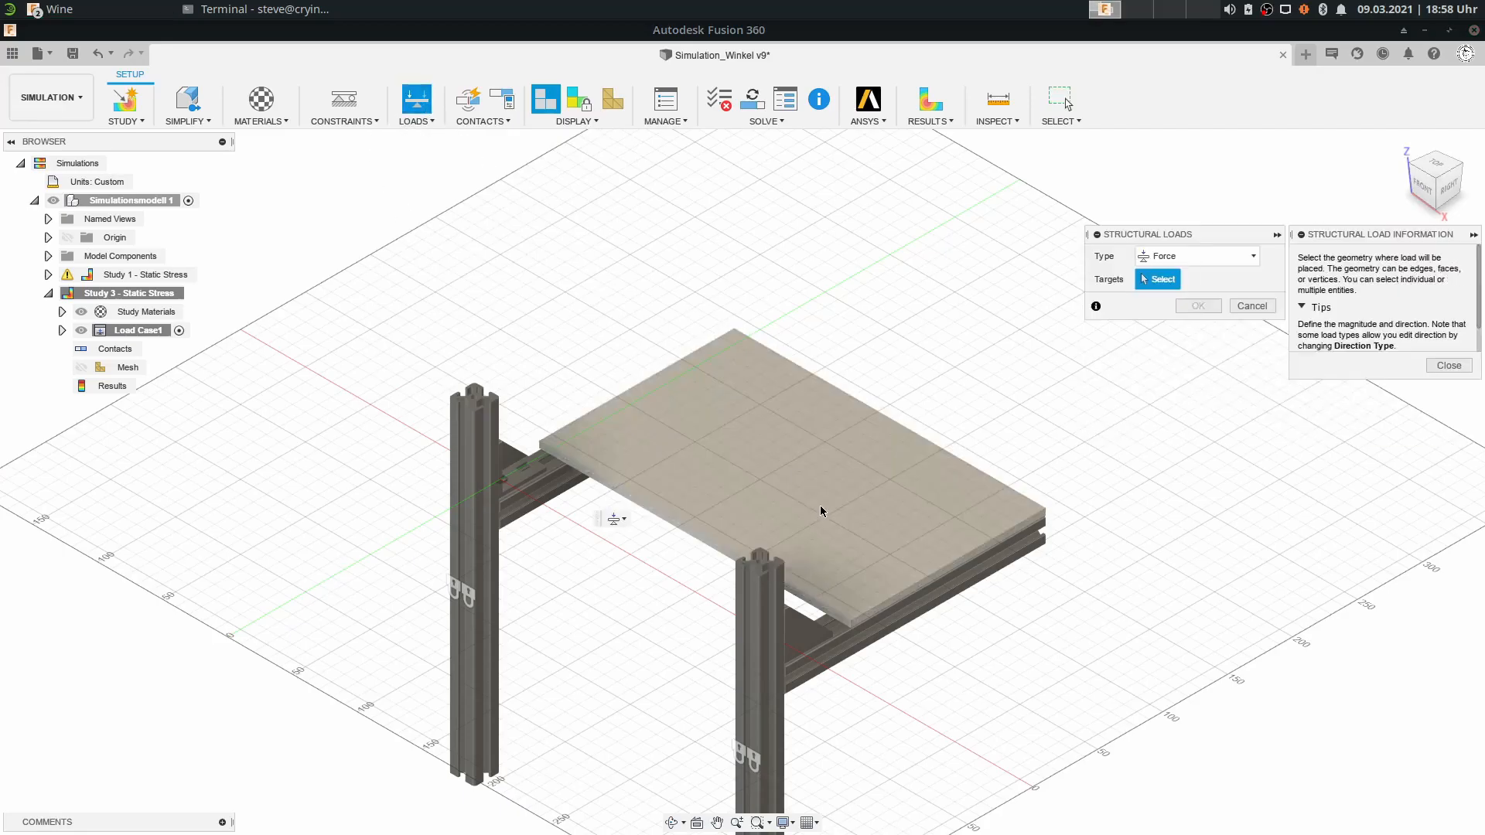
click(1449, 365)
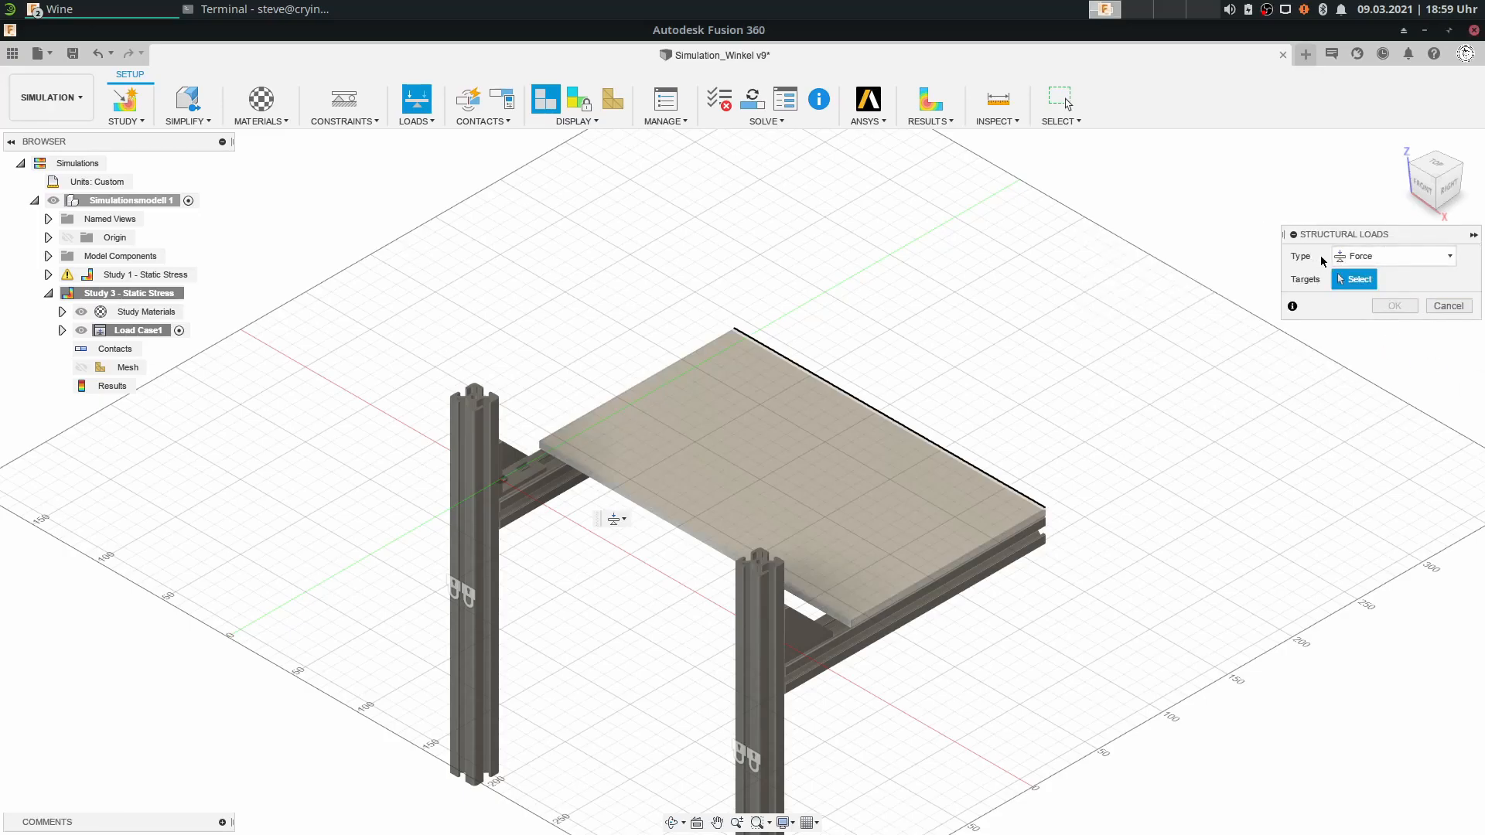
click(1369, 256)
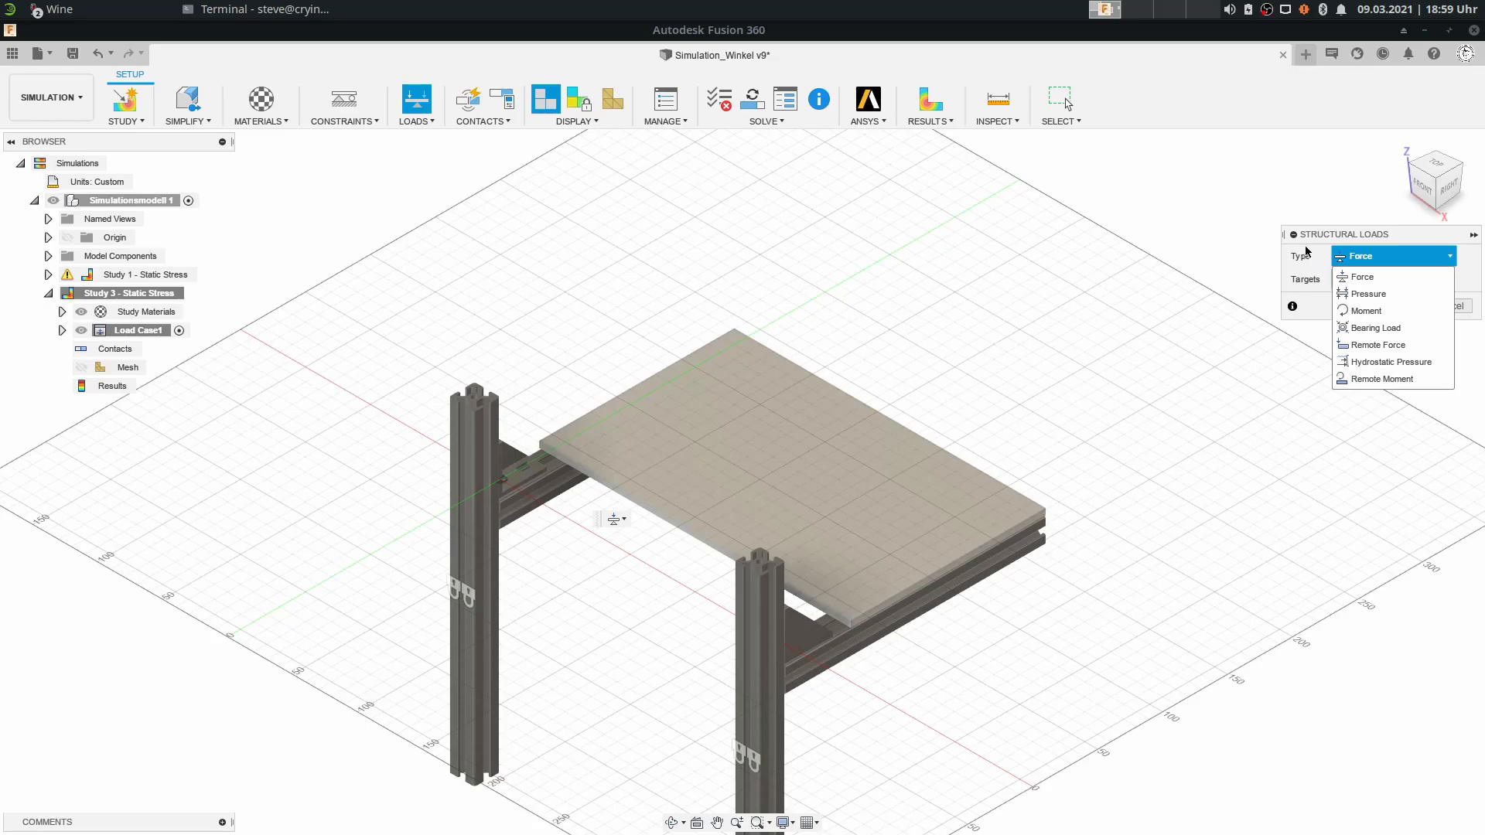
click(1331, 243)
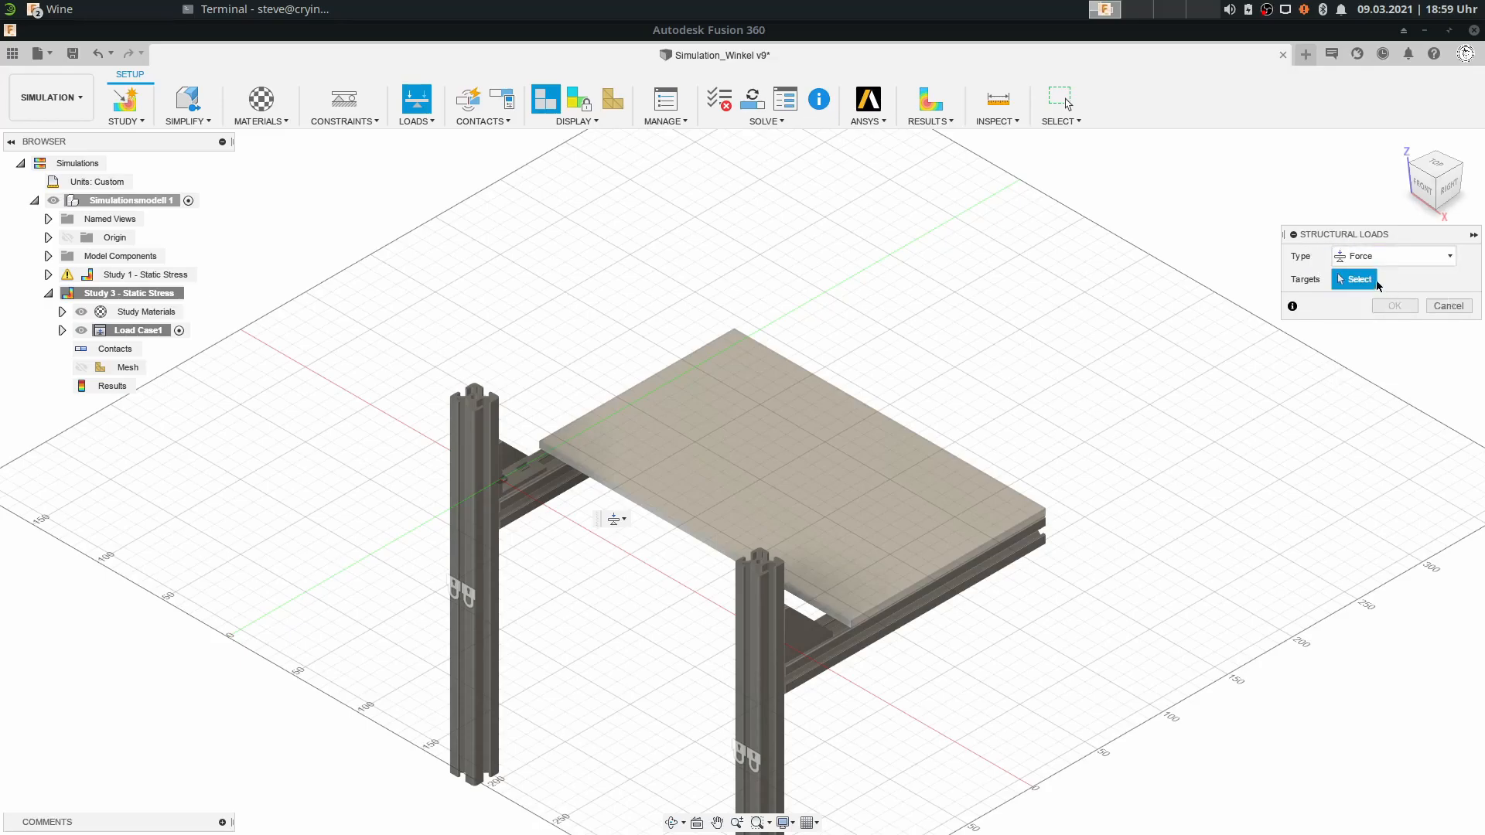
Target the top face of the plate with the force and set its magnitude to 100 N.
scroll(774, 477, up, 3)
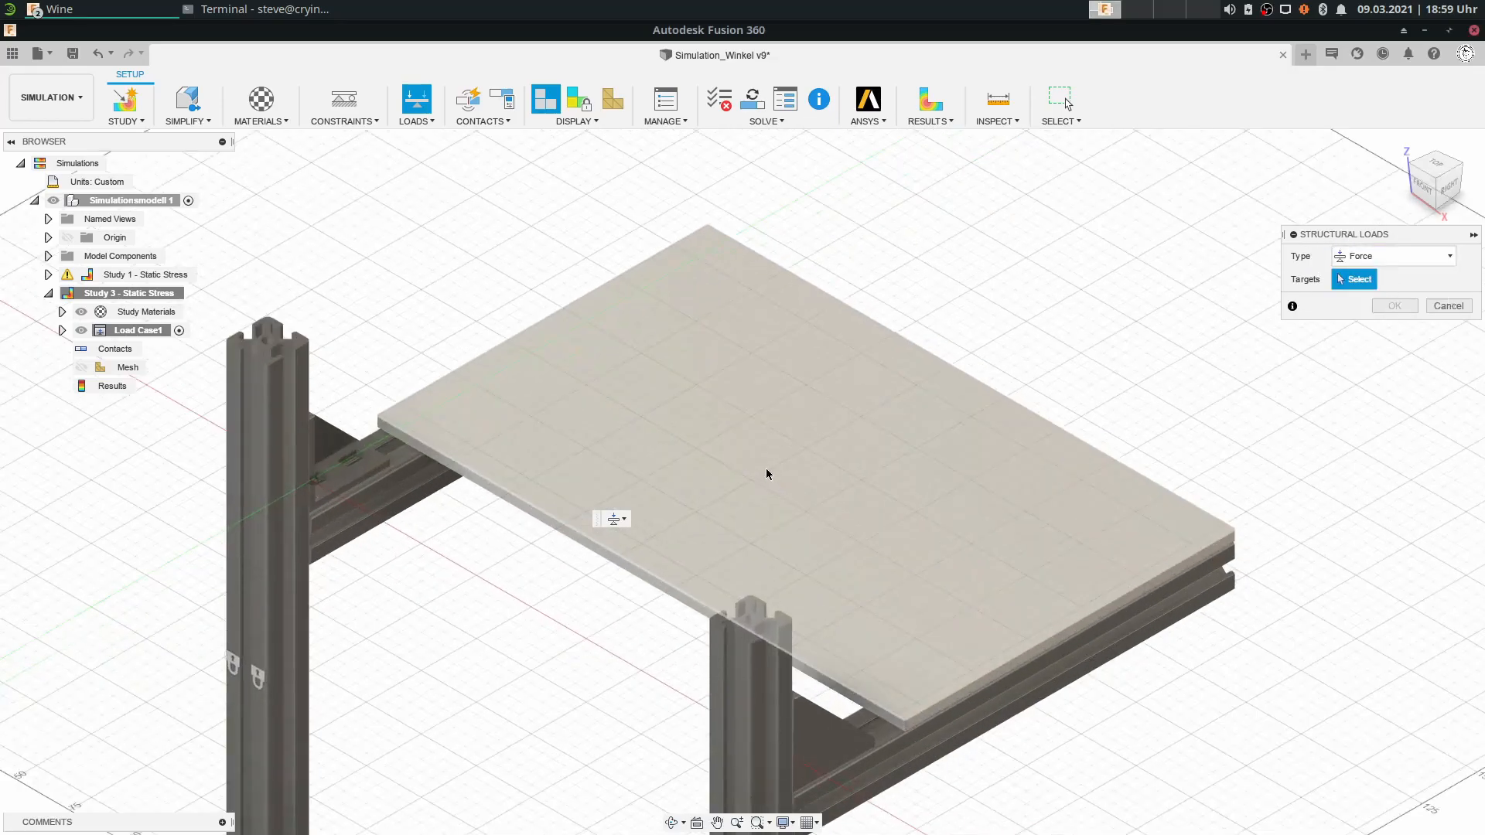
scroll(880, 339, up, 1)
click(754, 439)
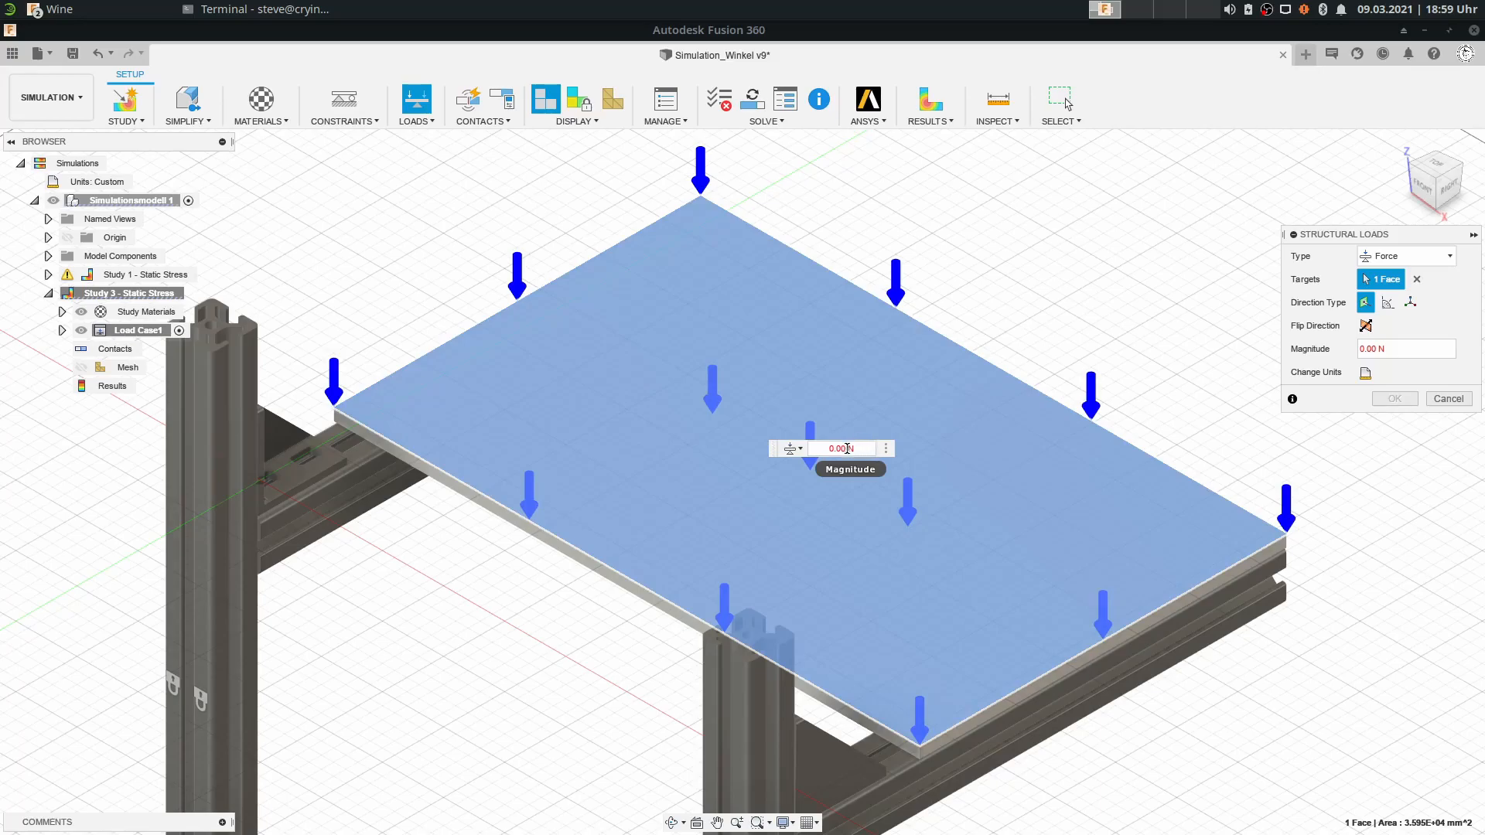
text(100)
key(Return)
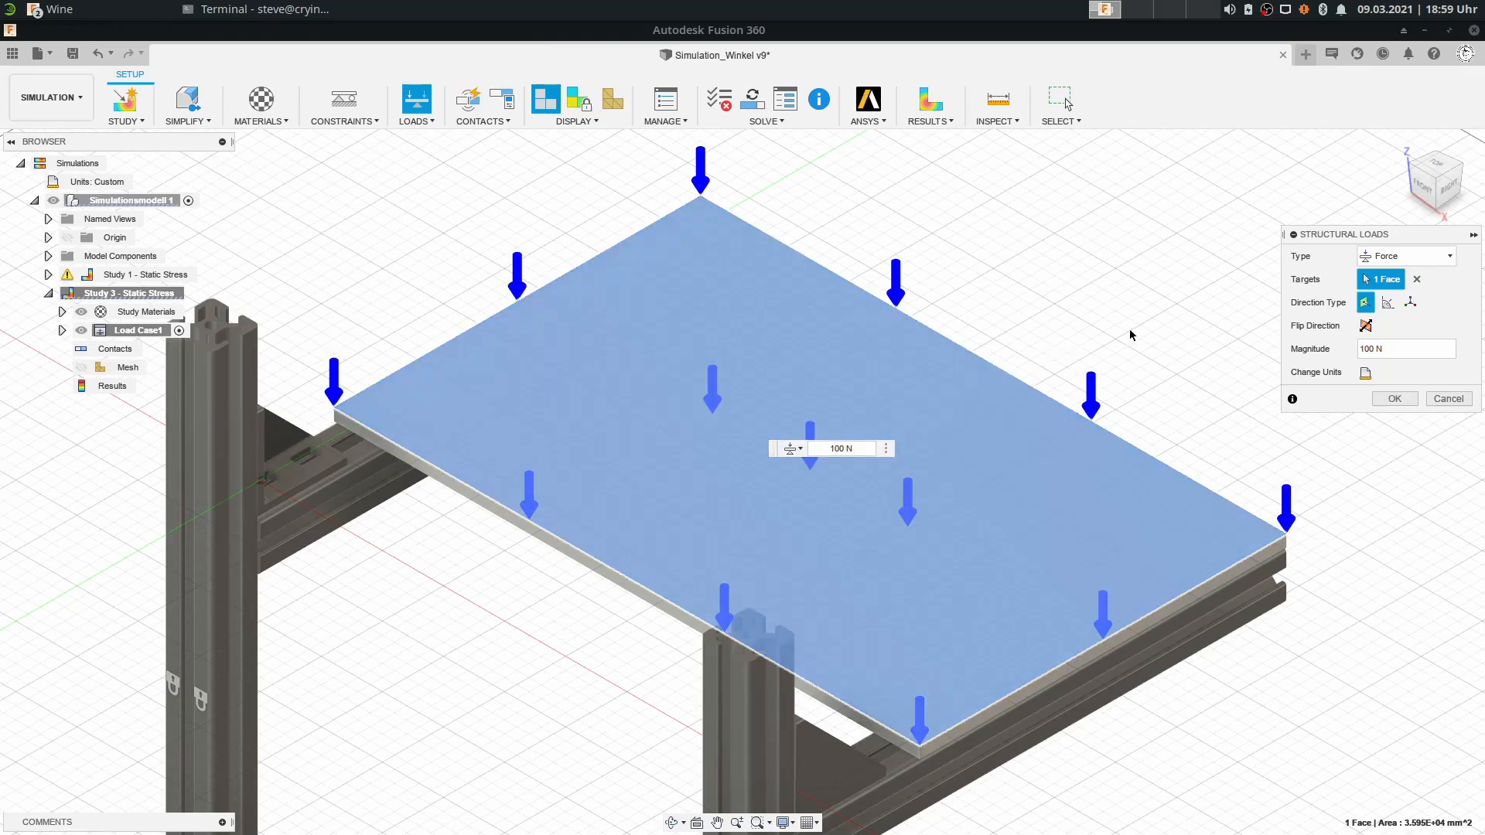
Try flipping the force direction upward and set it back to pointing down onto the plate.
click(1366, 327)
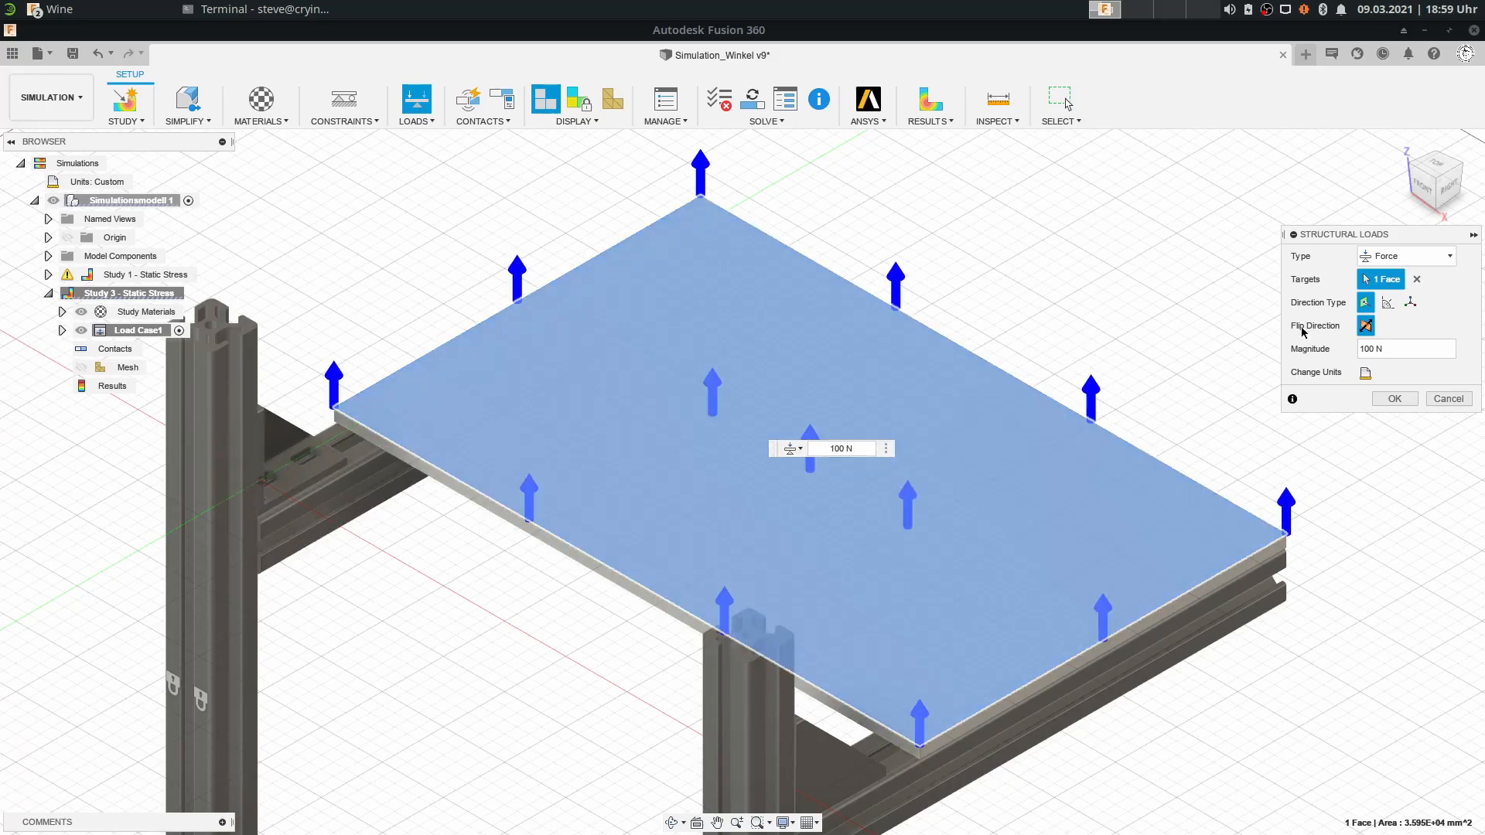
click(1366, 326)
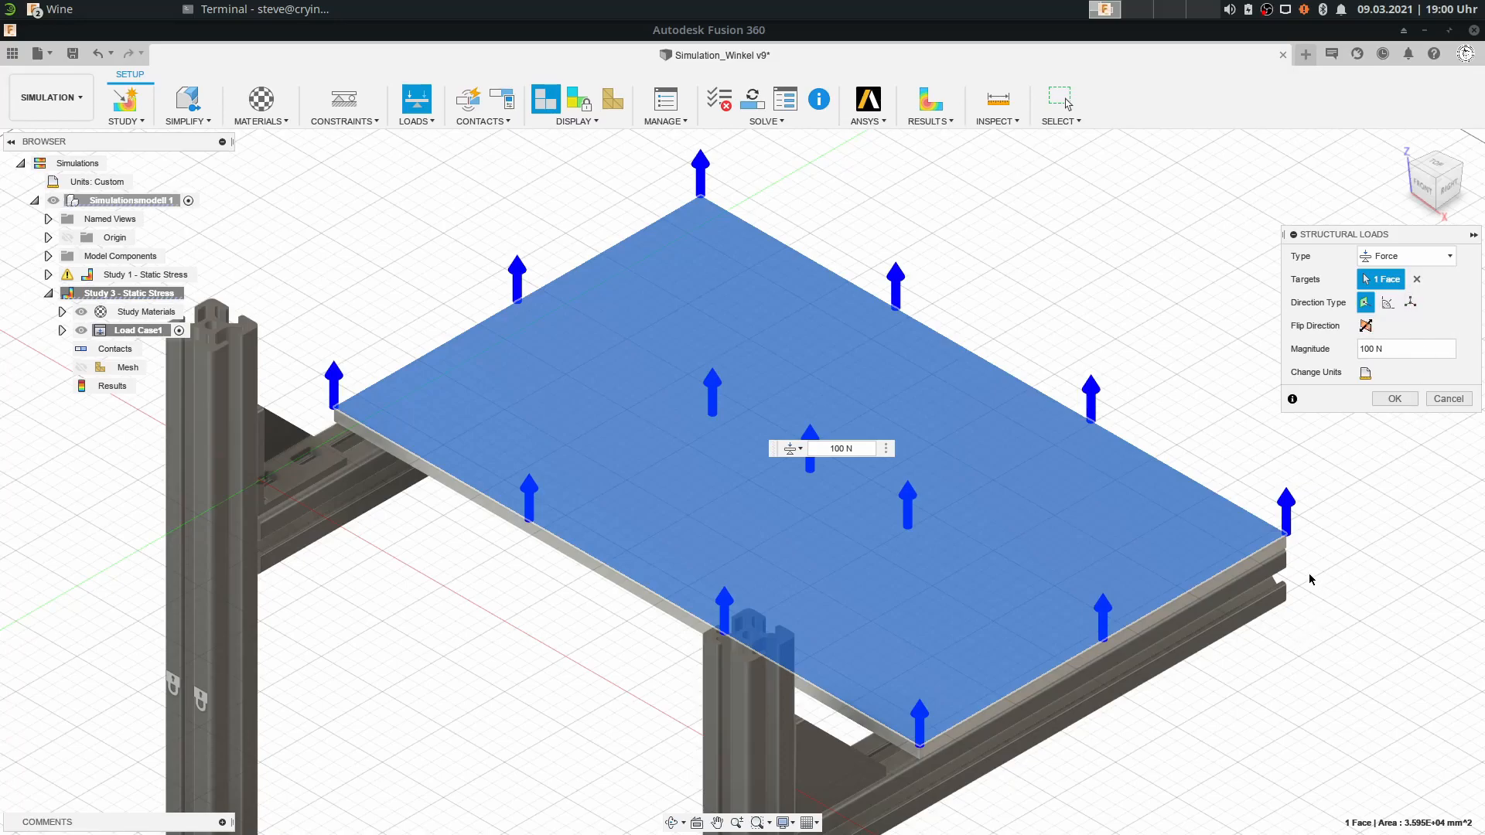
click(1366, 326)
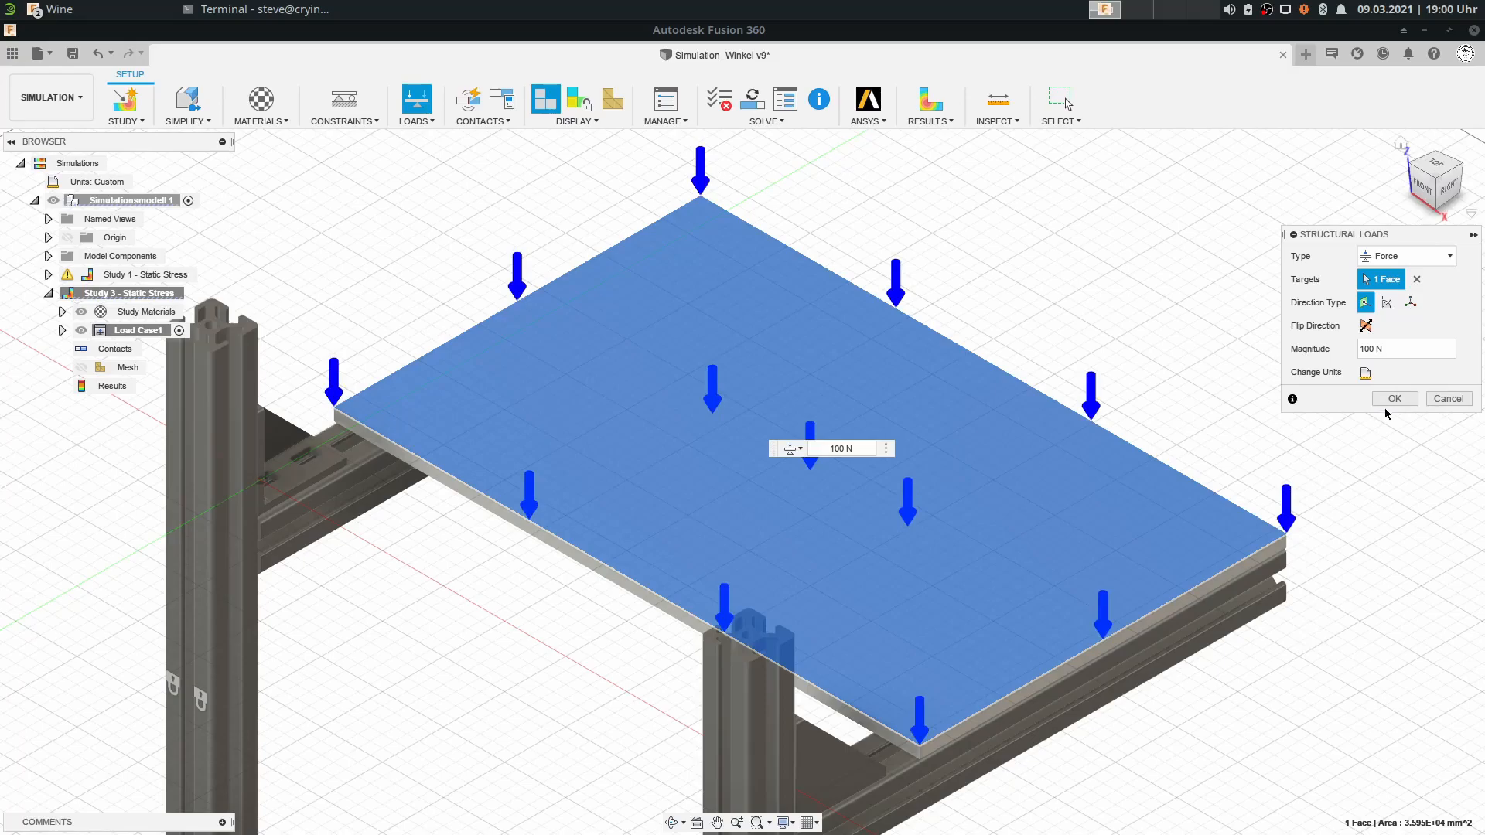
Apply the 100 N force to the plate's top face.
click(1395, 399)
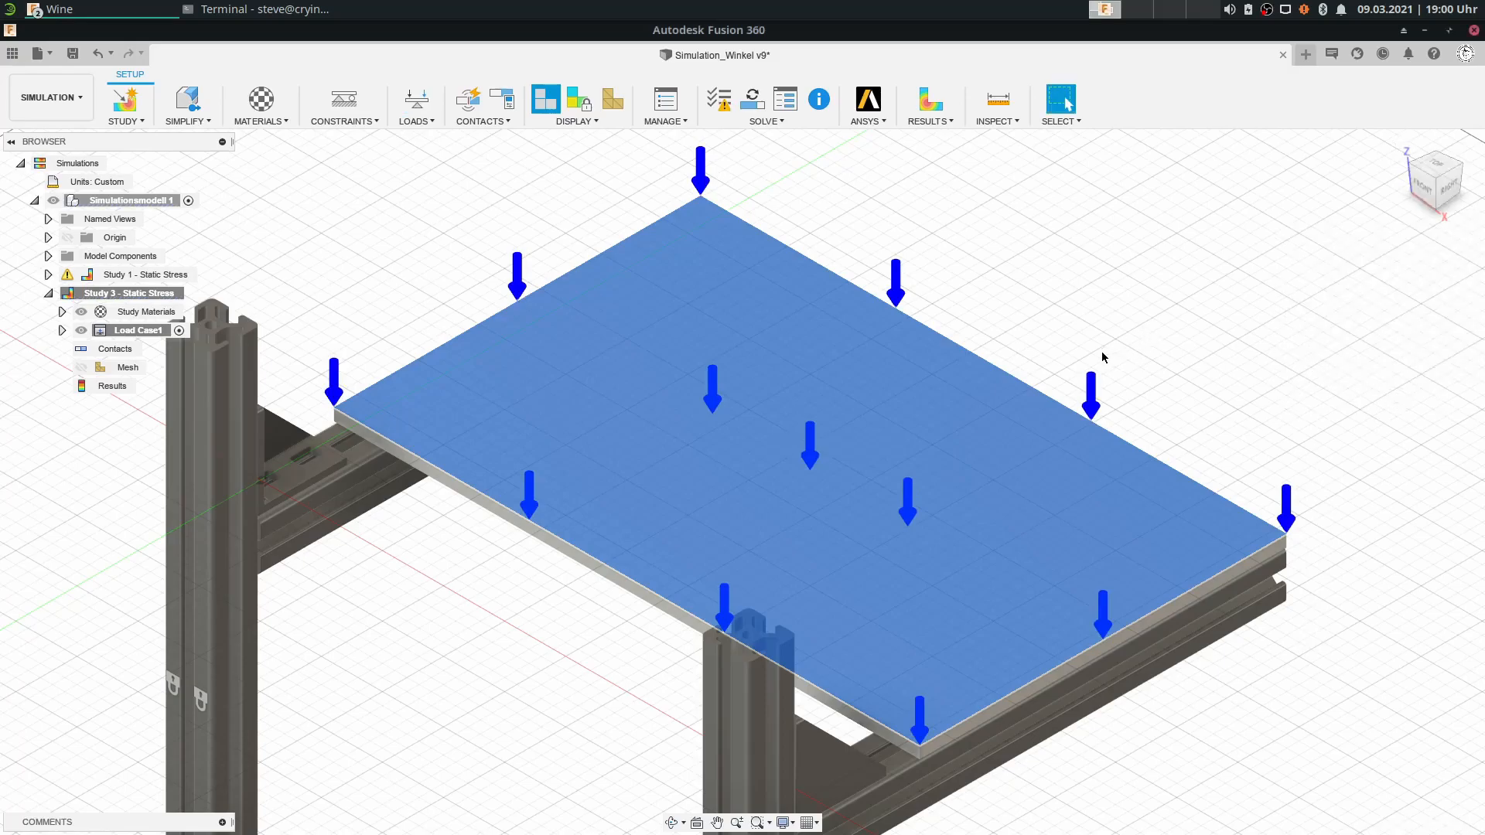
scroll(1105, 357, down, 2)
scroll(1117, 322, down, 3)
middle_drag(1129, 309, 1063, 307)
scroll(753, 463, up, 2)
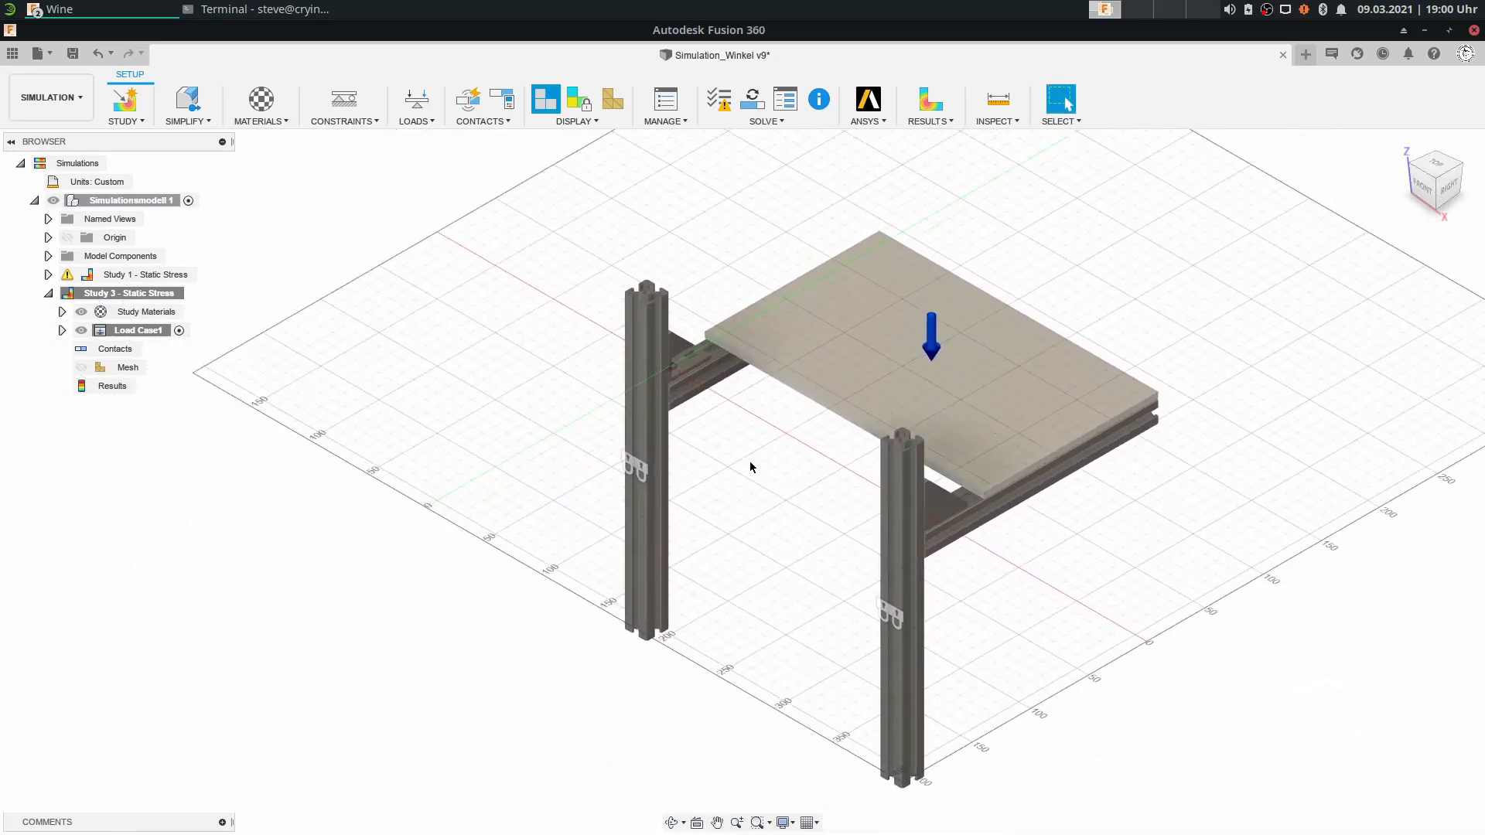
Inspect the bracket joint at the upright profile and review the available load and constraint types, including the bolt connector.
scroll(754, 468, up, 4)
middle_drag(730, 365, 733, 477)
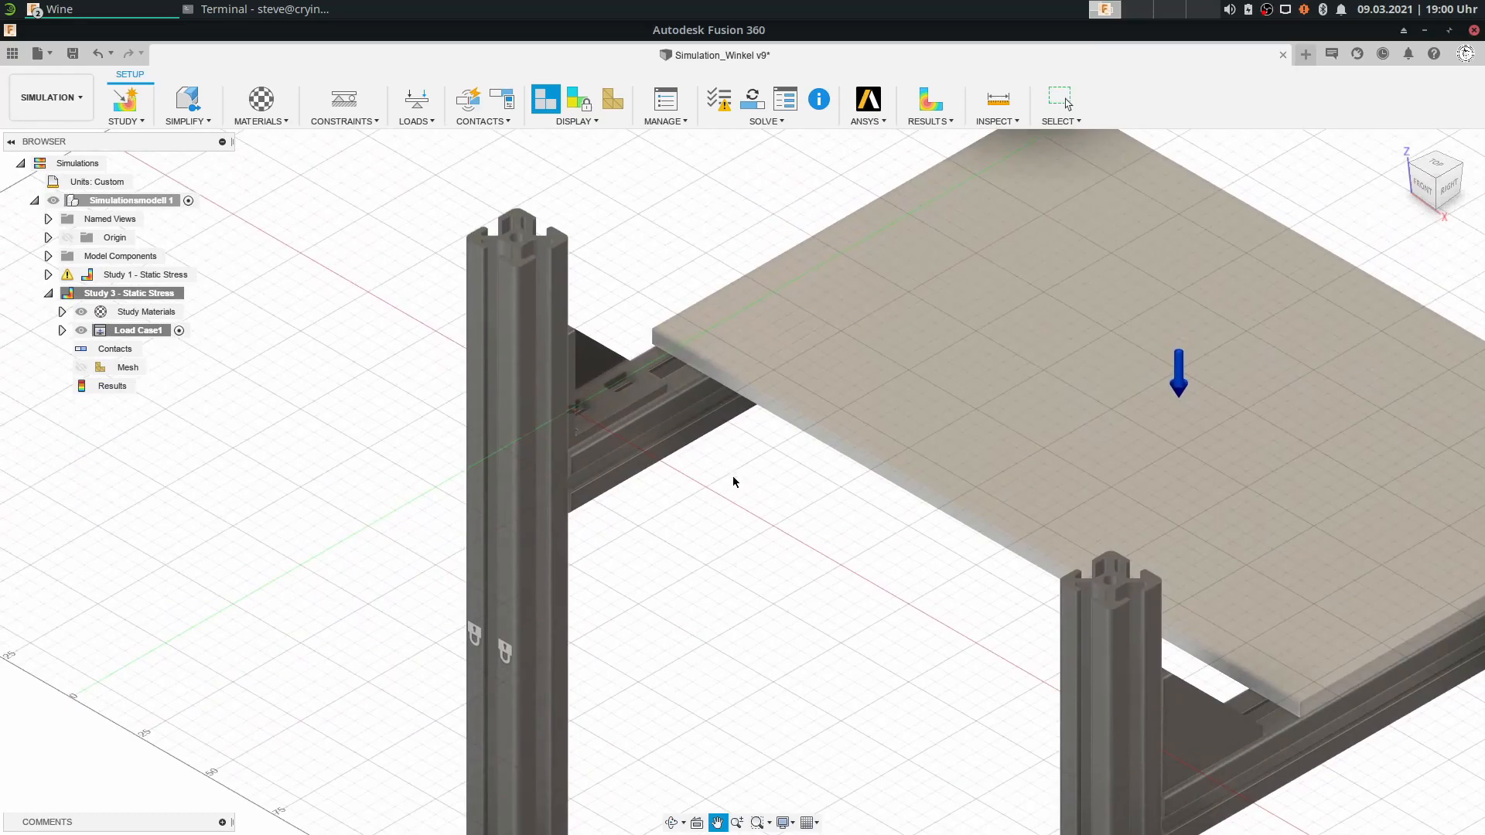
scroll(733, 477, down, 1)
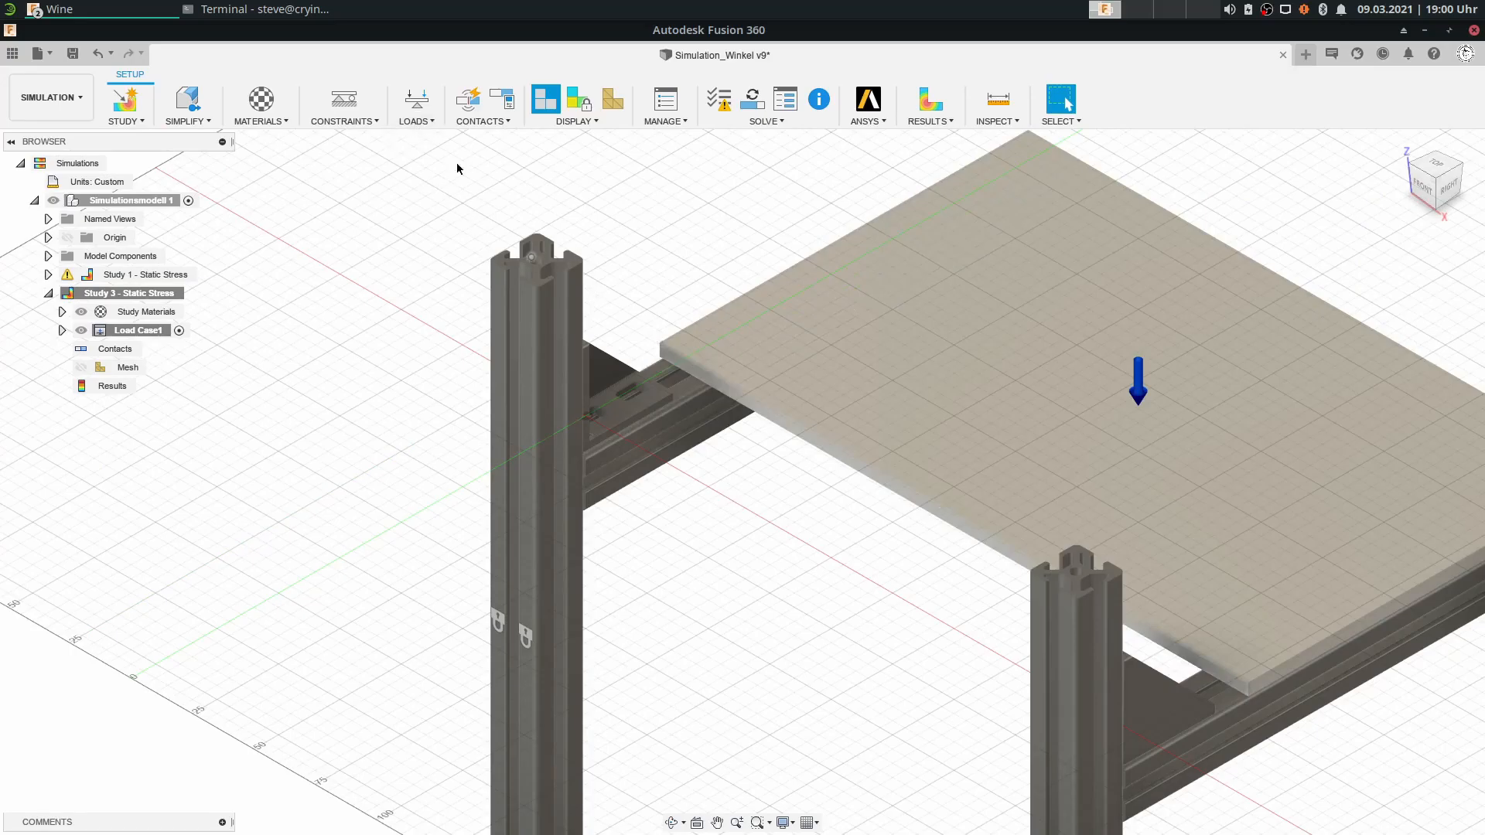
scroll(561, 410, up, 3)
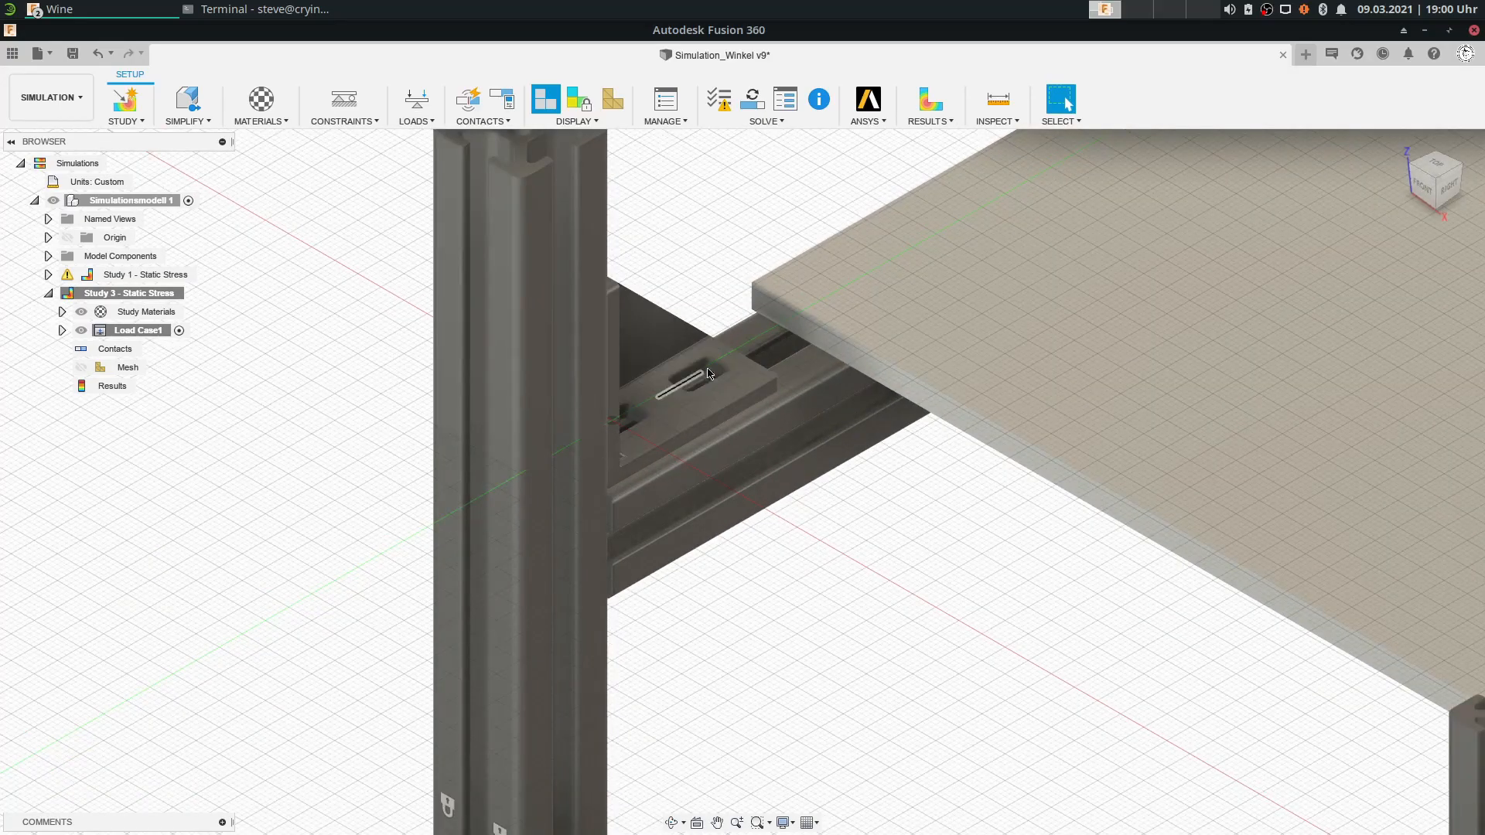
scroll(686, 377, down, 5)
click(416, 116)
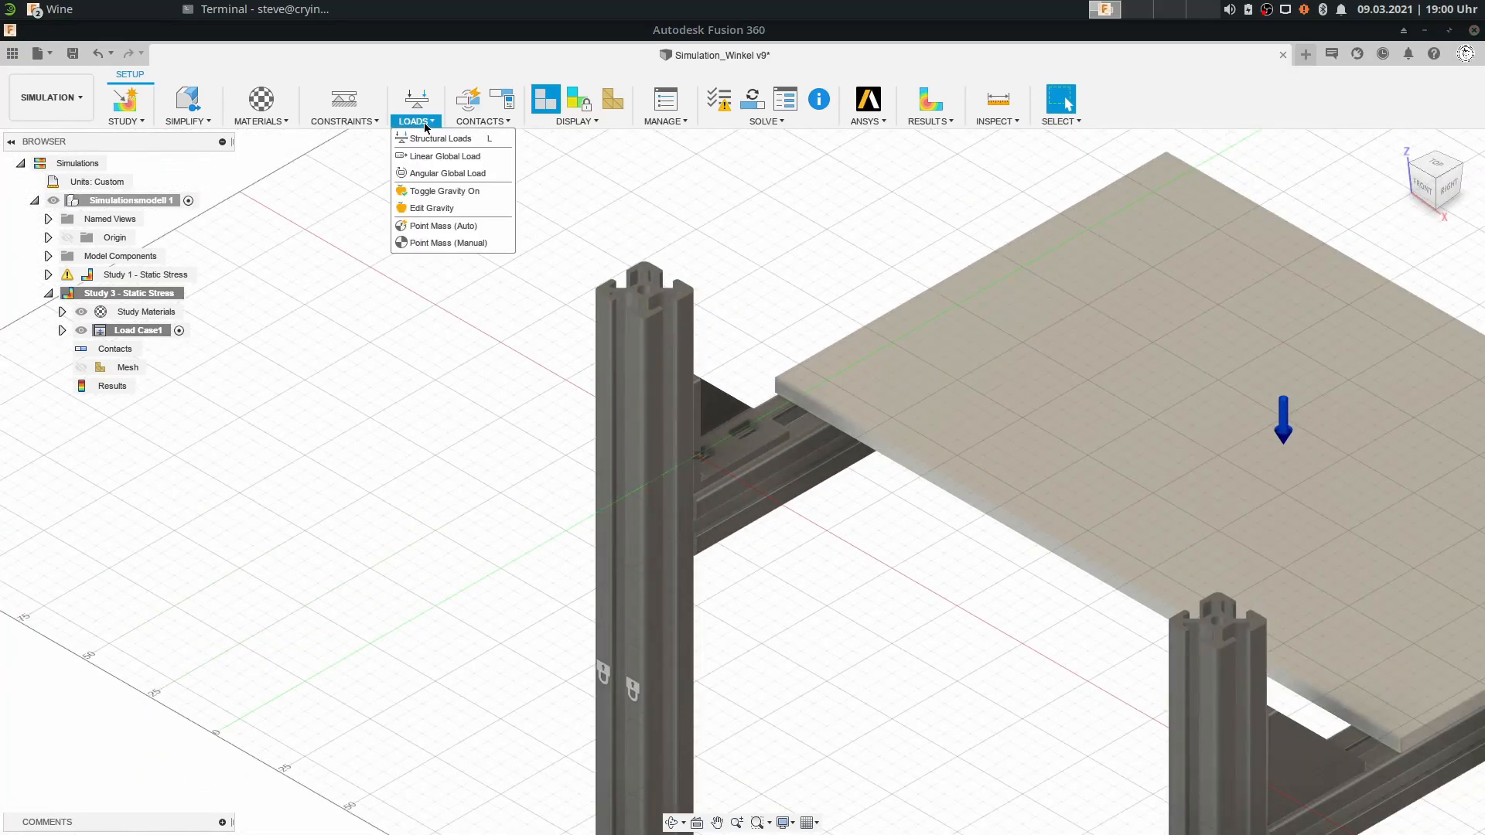
click(345, 120)
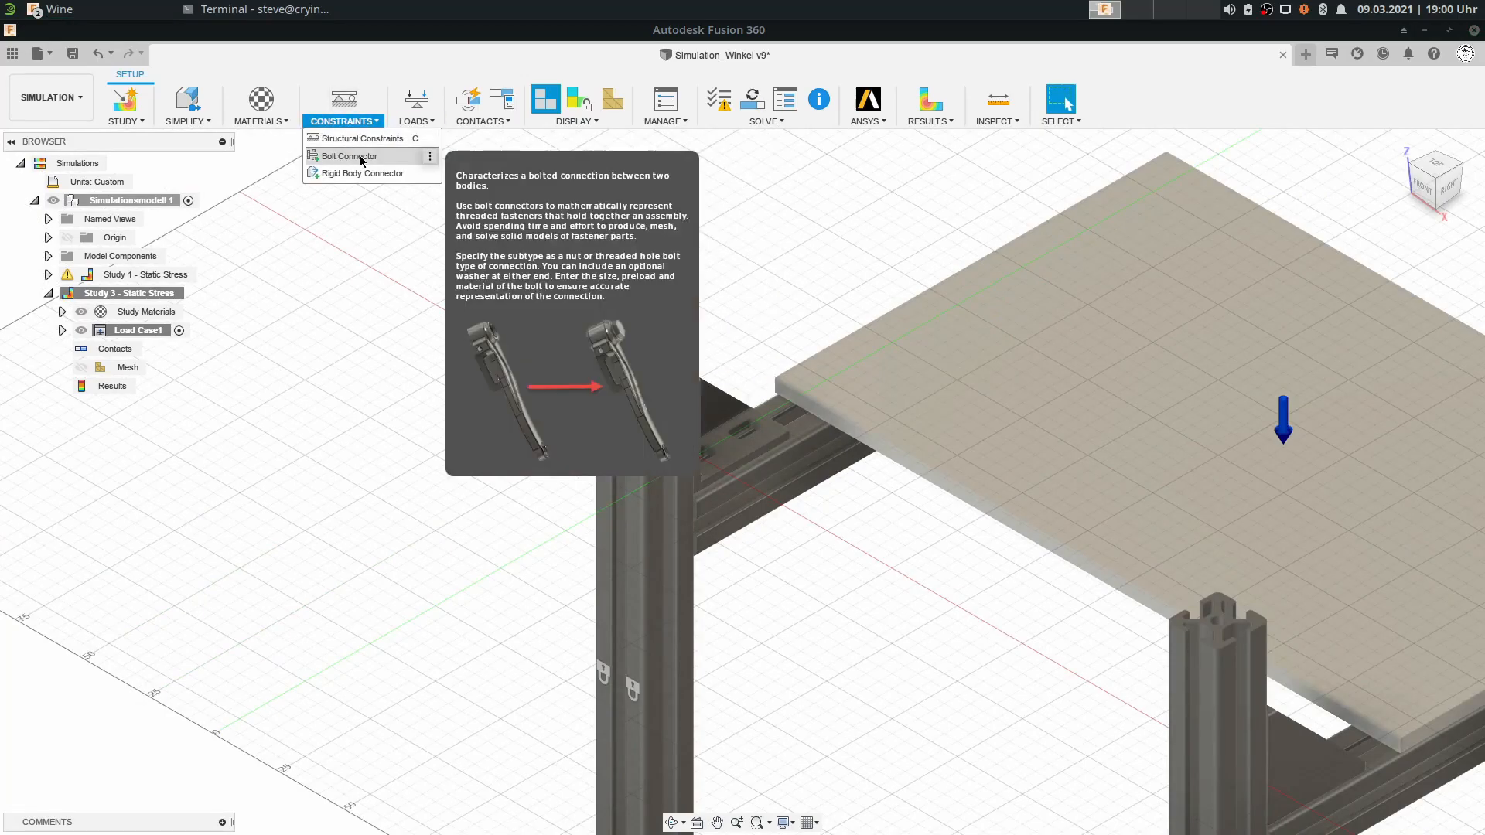
Generate automatic contacts for the solids with a detection tolerance of 0.10 mm.
scroll(926, 552, down, 4)
middle_drag(950, 543, 785, 517)
scroll(785, 518, down, 1)
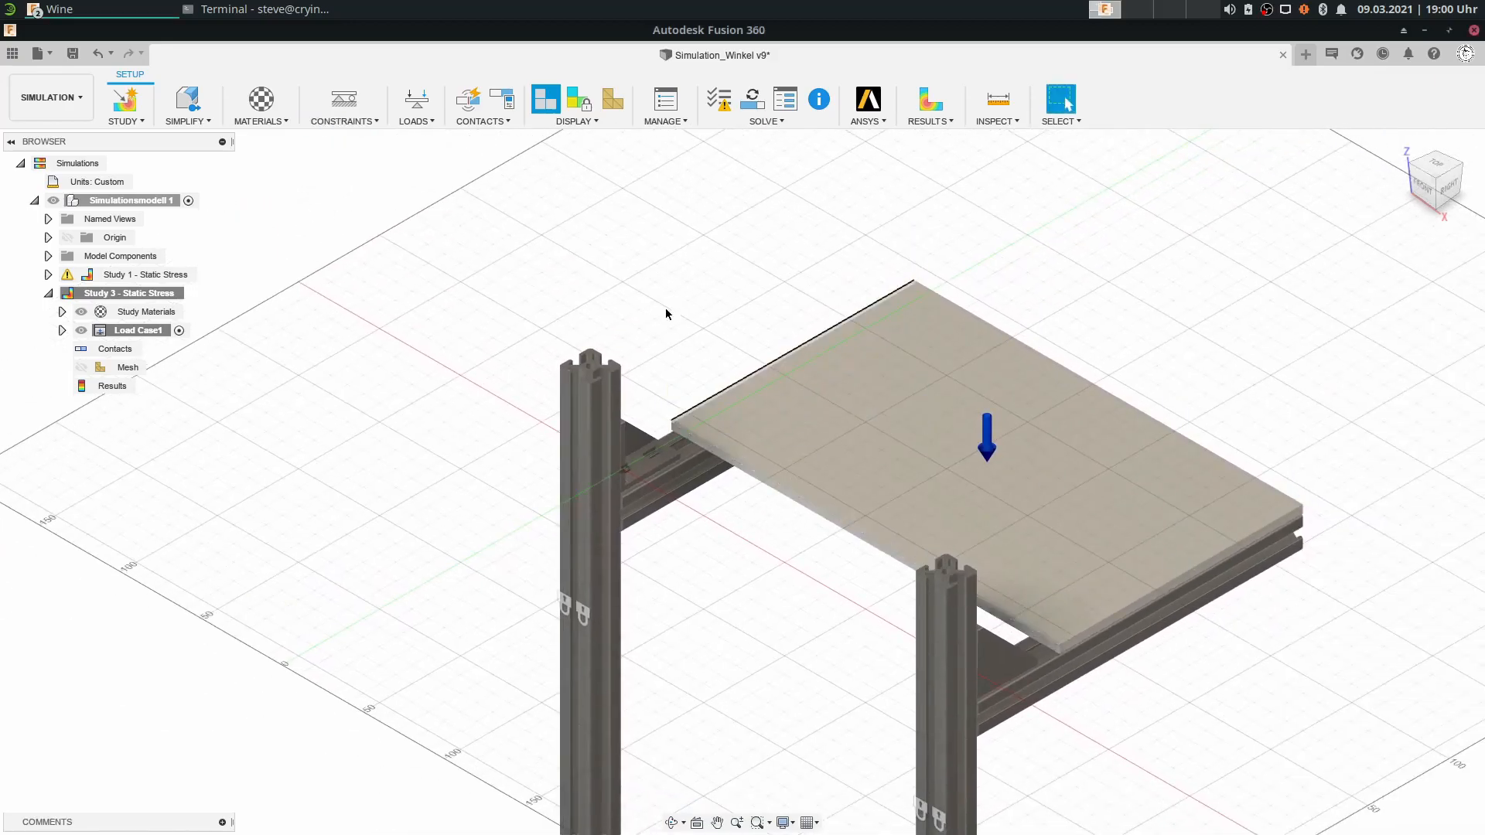
click(469, 109)
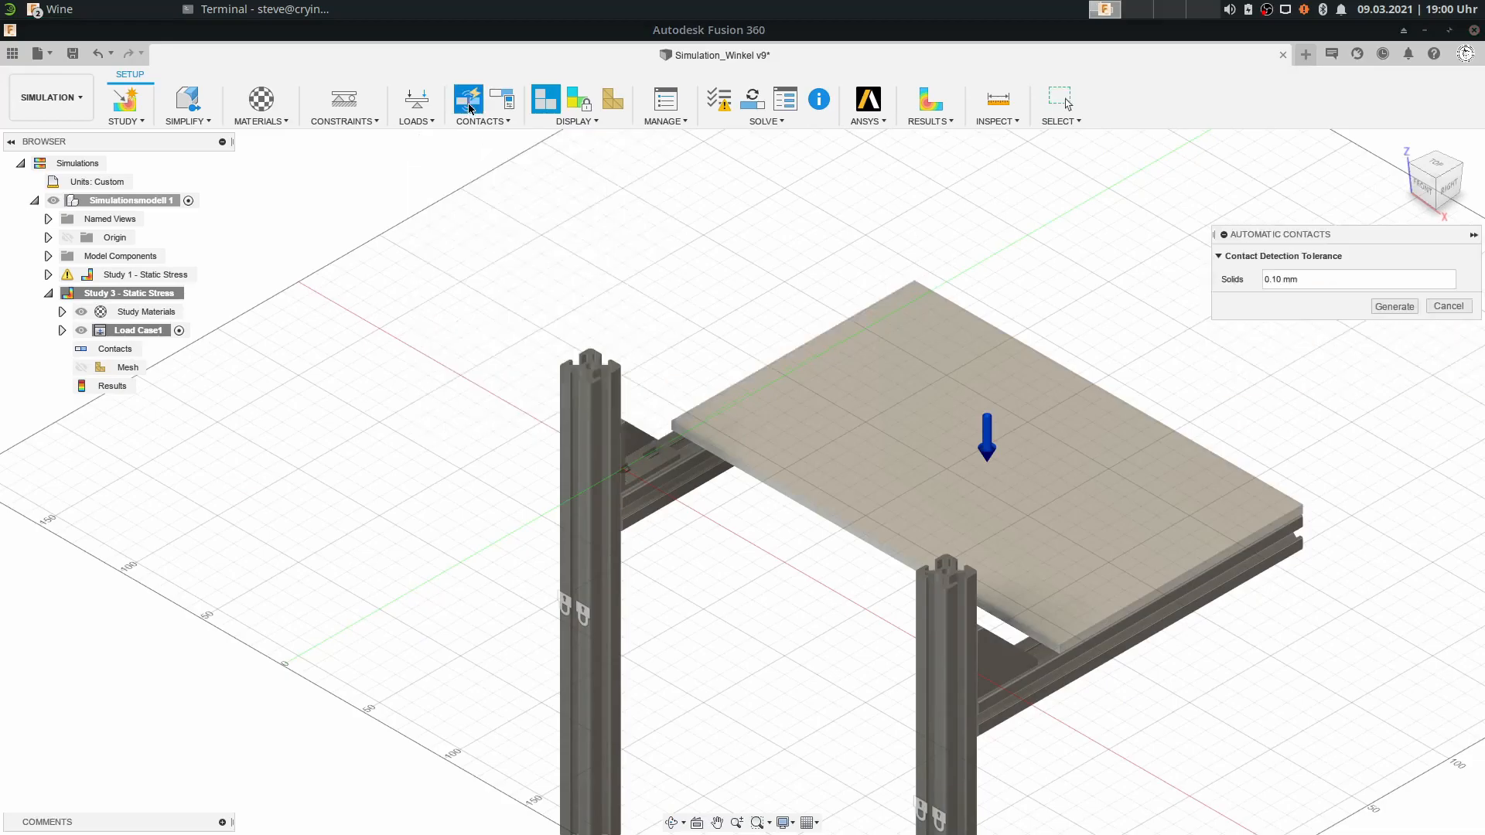
click(1374, 310)
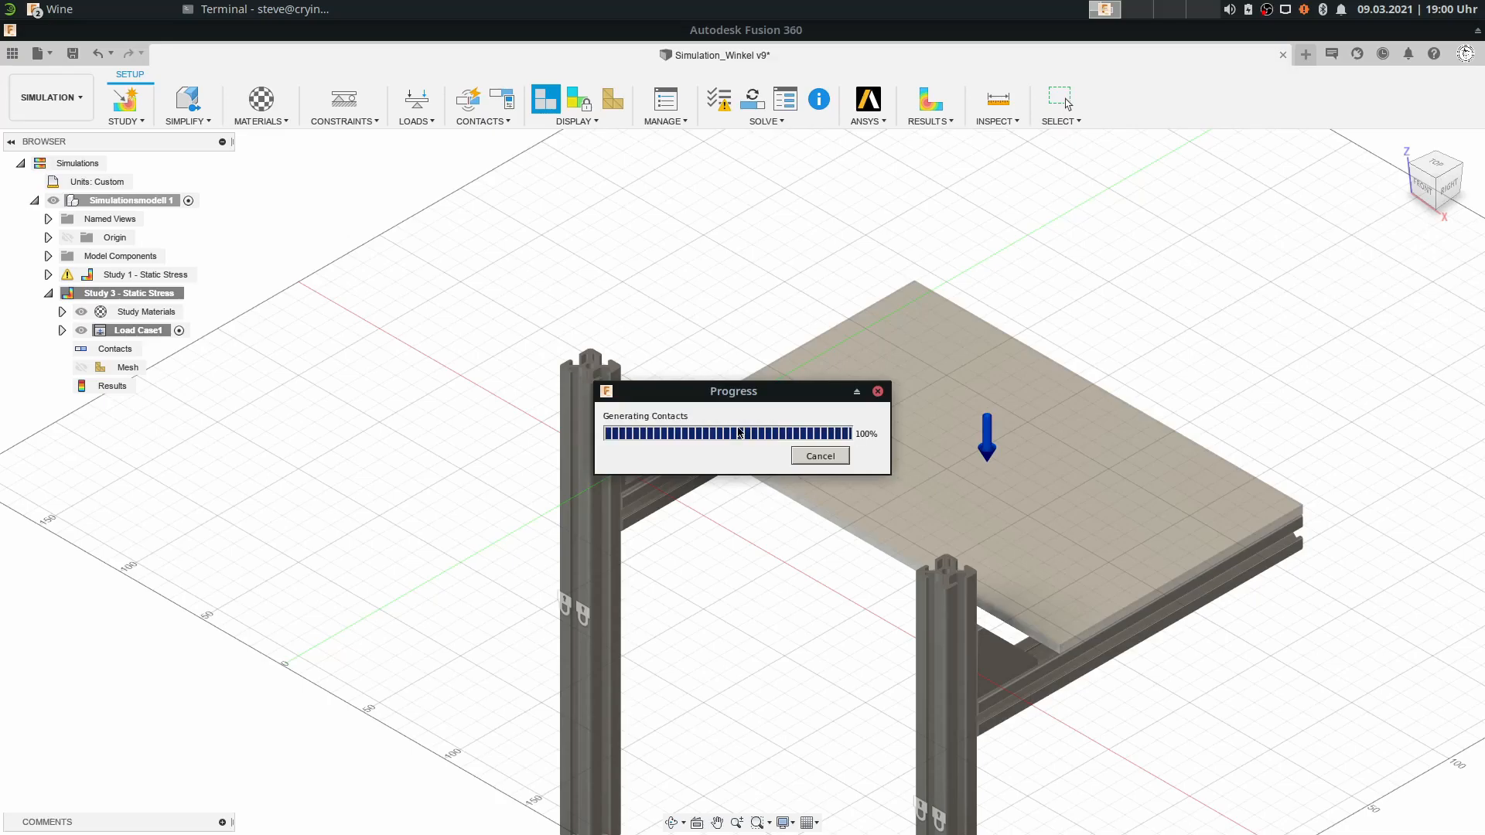
Run the pre-check on the Study 3 setup and dismiss its message.
scroll(647, 553, up, 4)
scroll(732, 478, down, 3)
middle_drag(851, 637, 679, 512)
scroll(669, 504, down, 3)
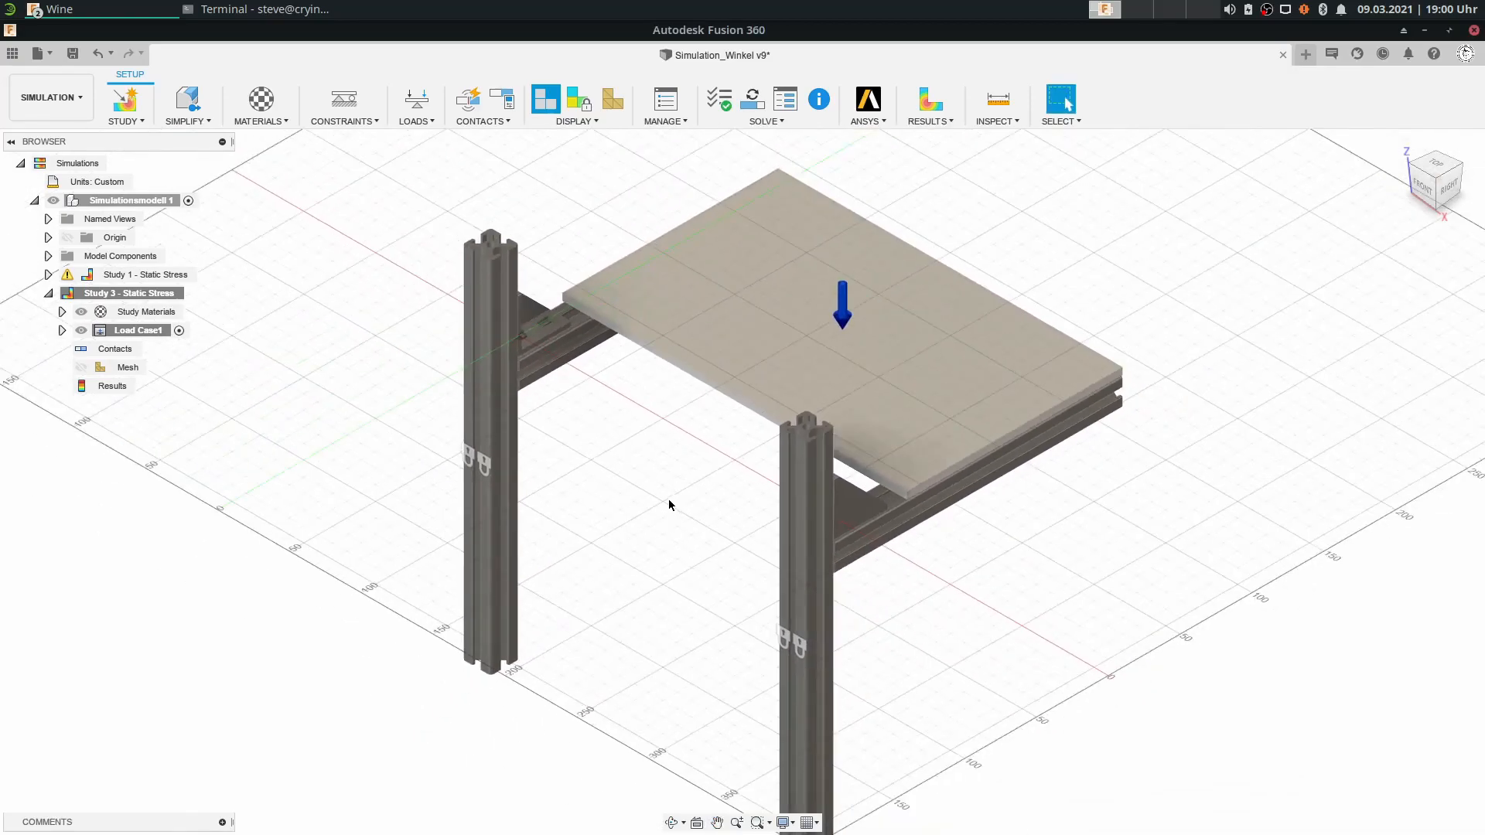
scroll(621, 382, down, 1)
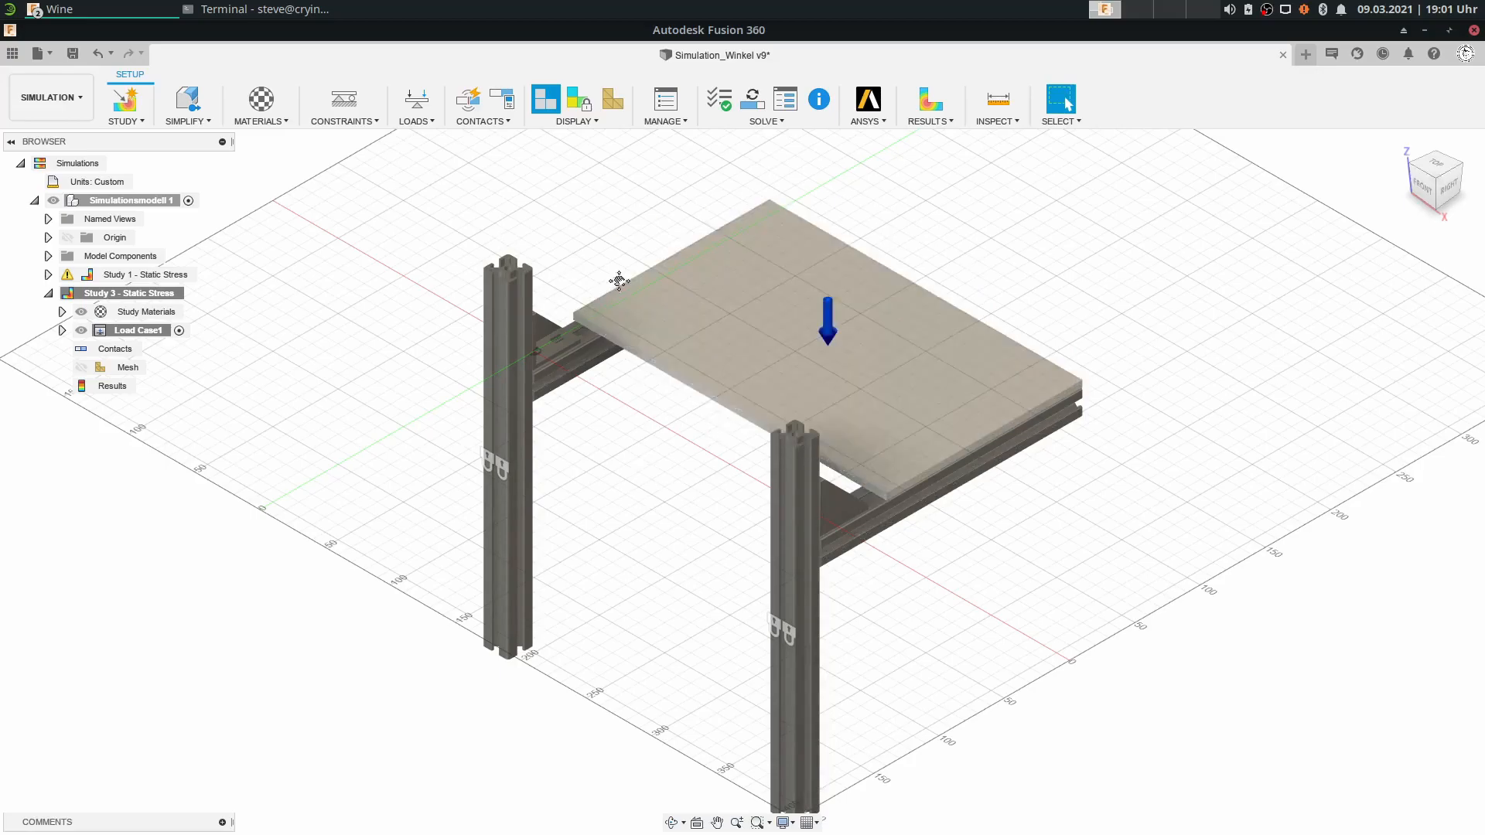
middle_drag(613, 279, 663, 345)
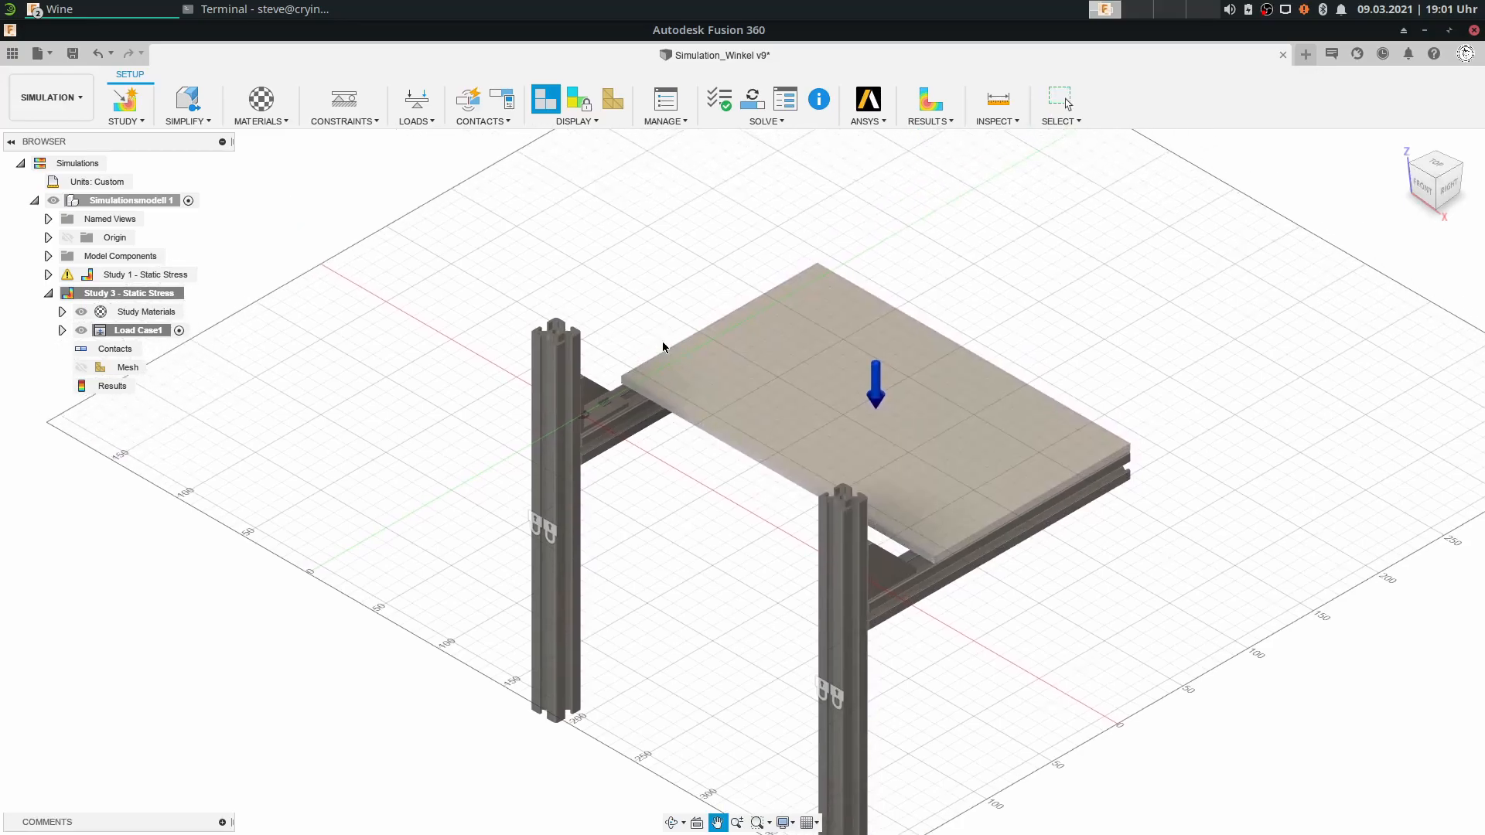
click(719, 96)
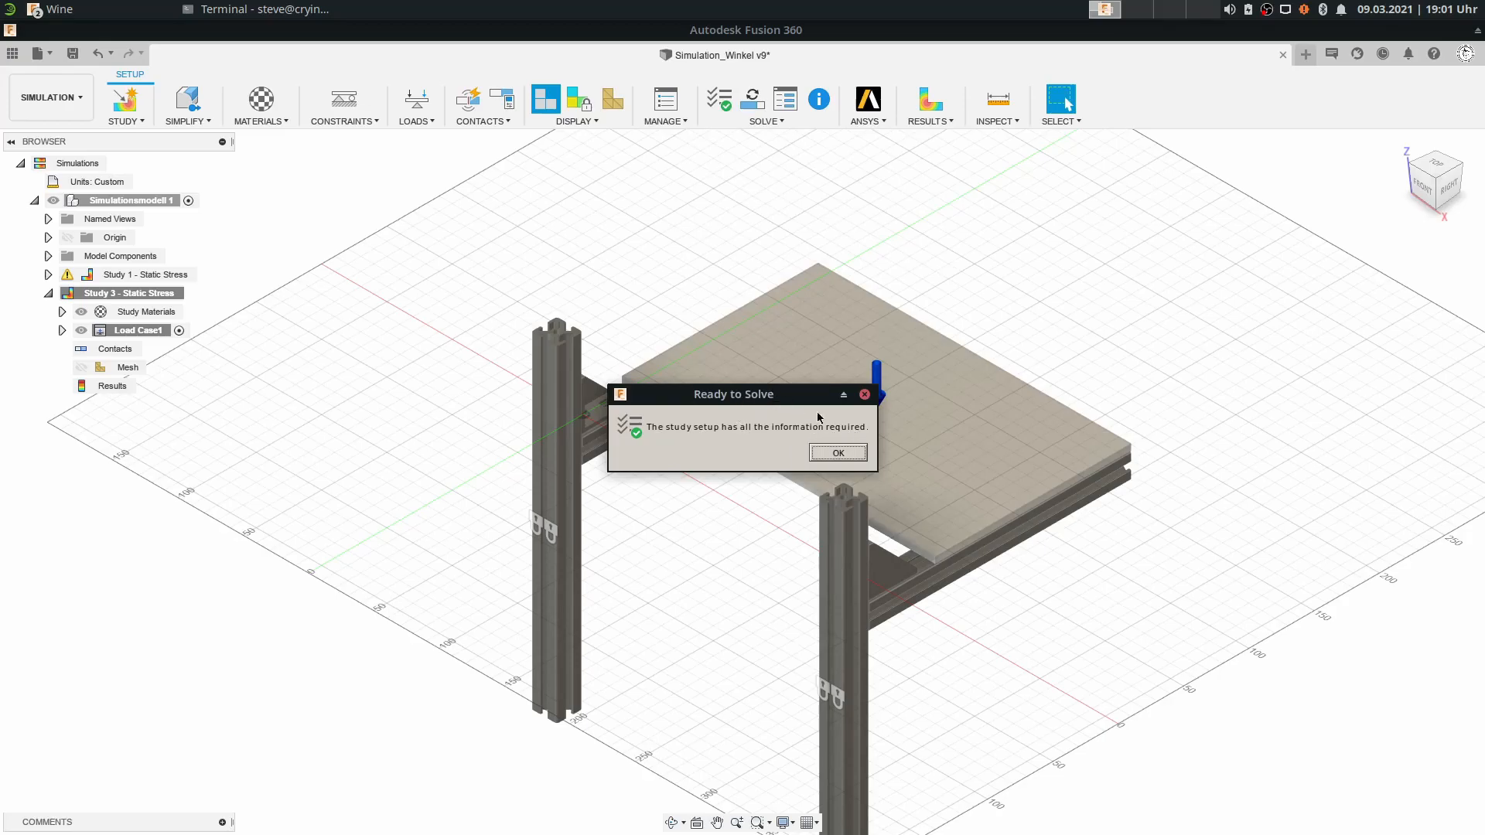
click(839, 453)
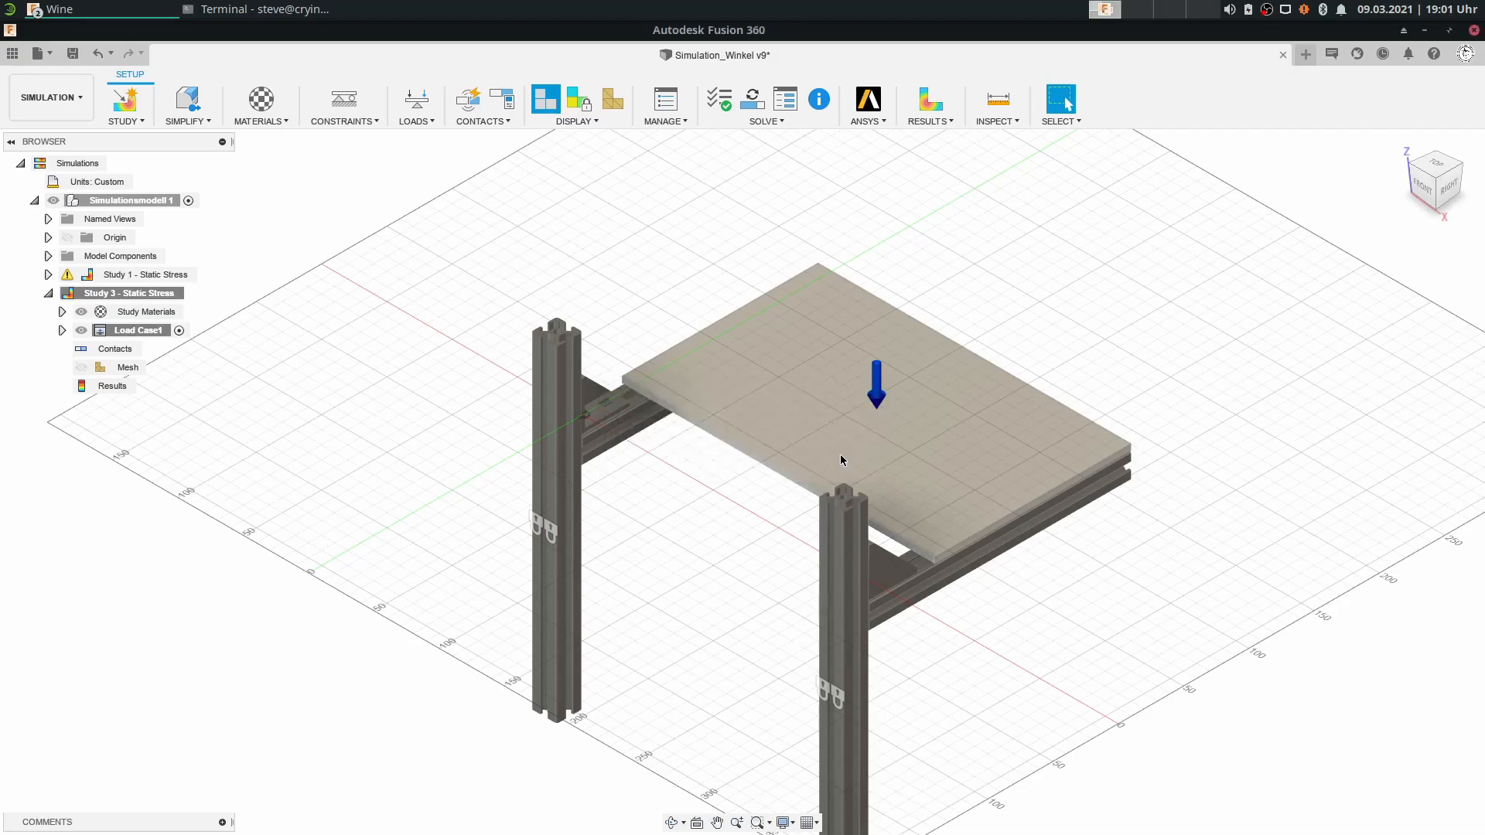
Compare the cloud and local solve options, solve Study 3 locally, and review the individual stages in the job status.
click(752, 101)
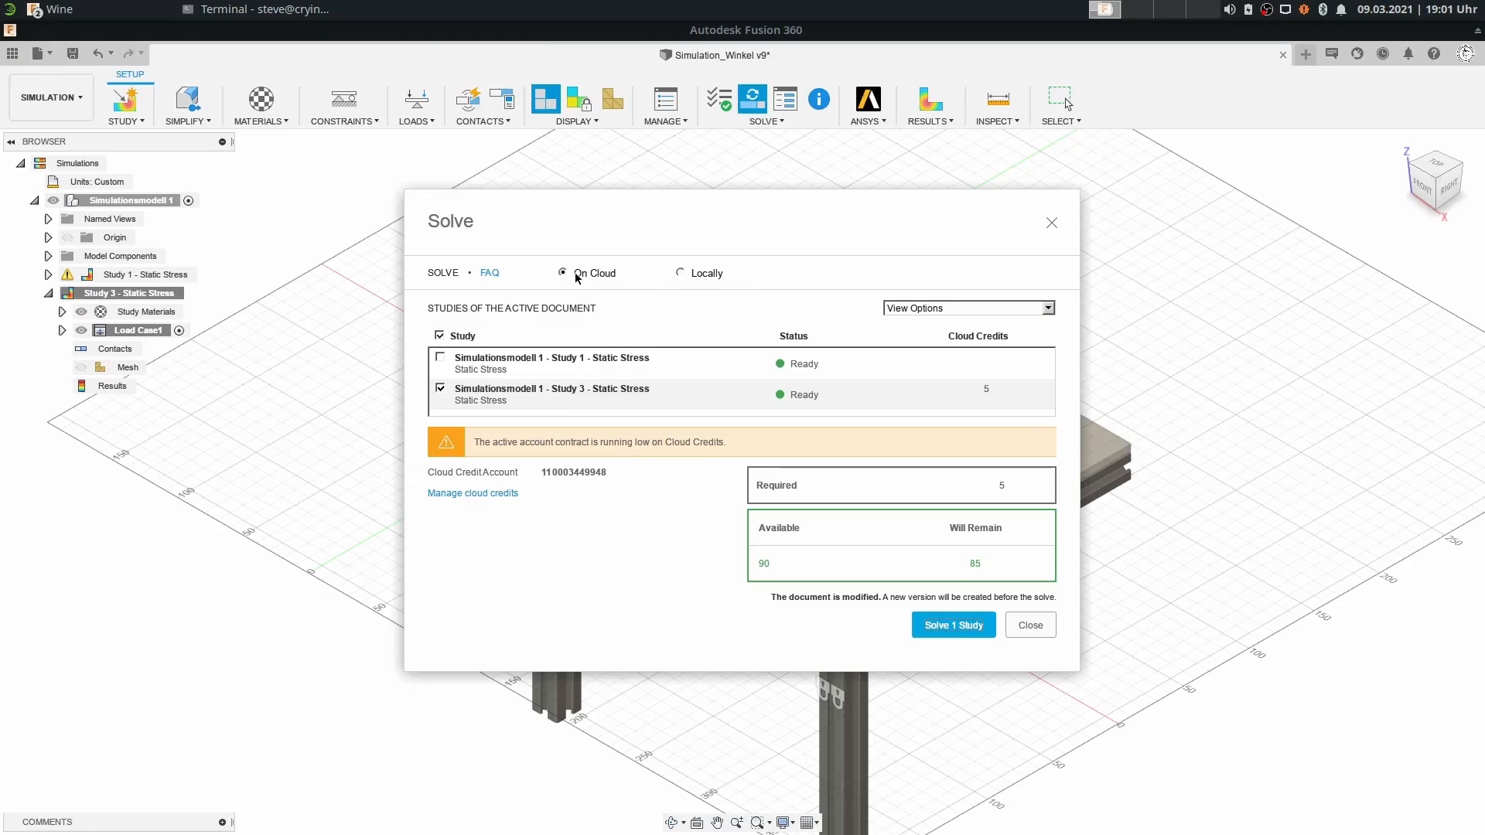
click(681, 273)
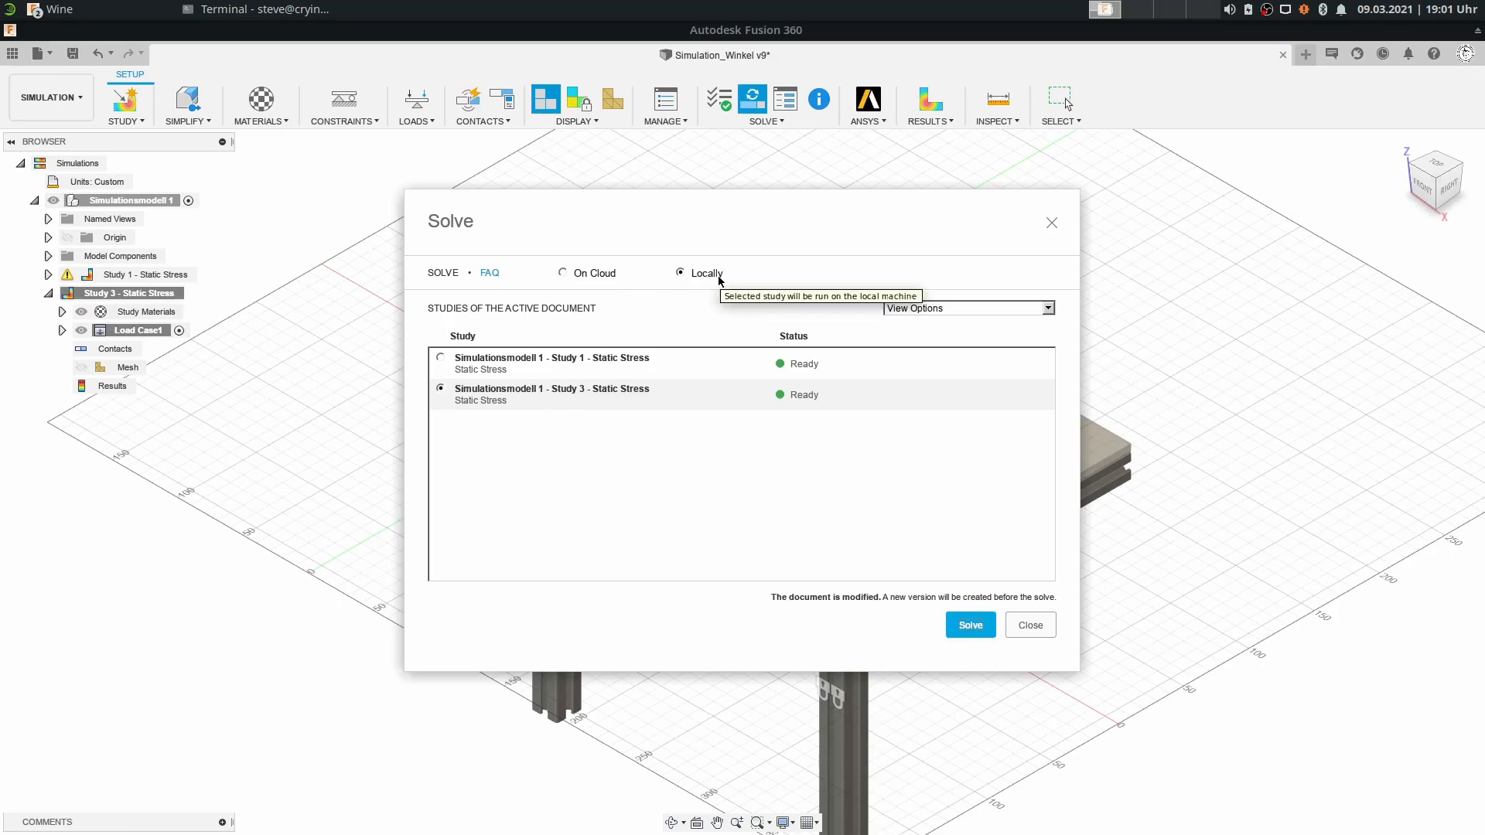
click(572, 276)
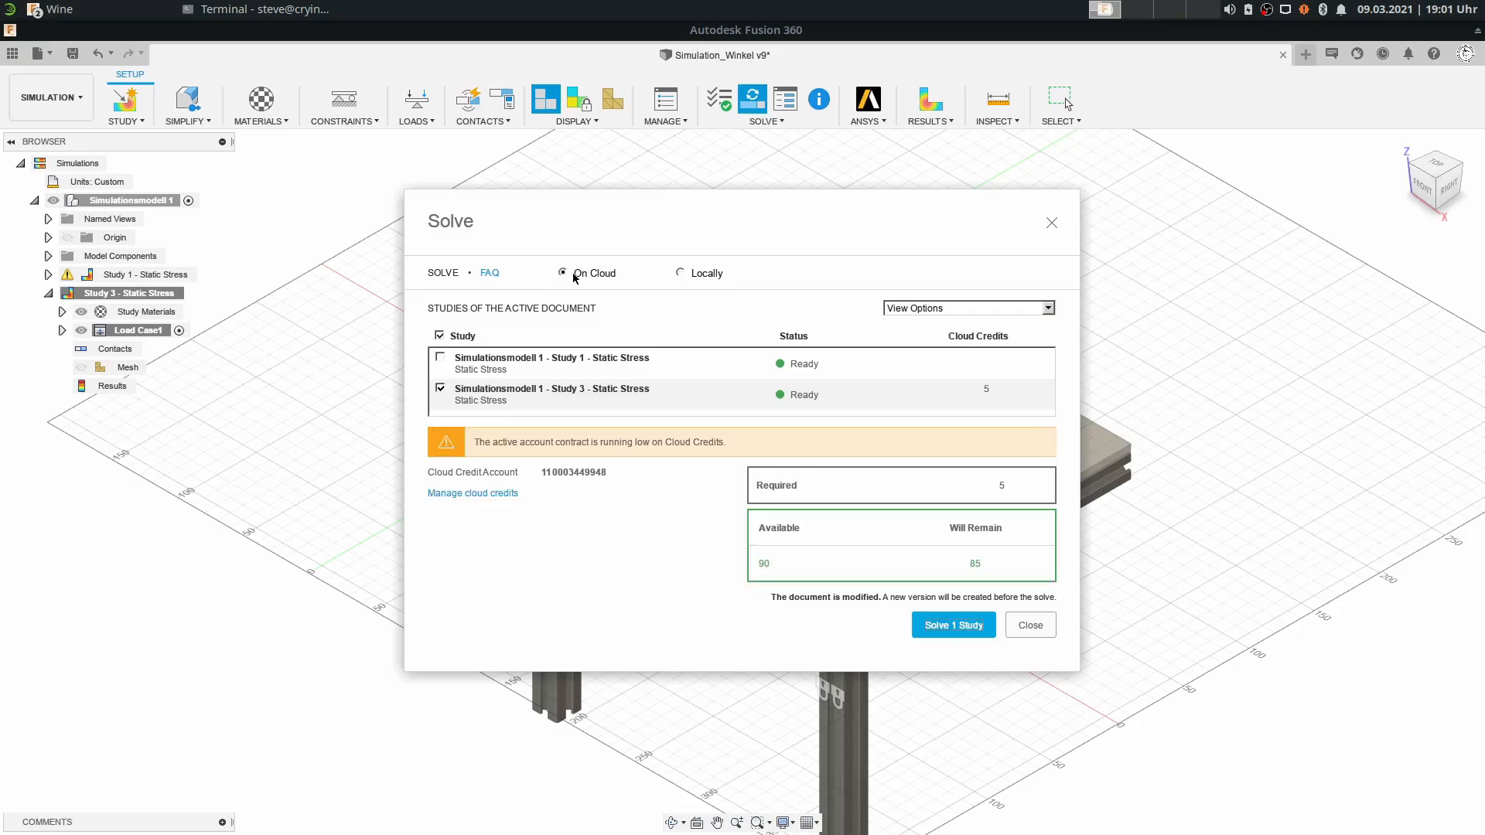
click(681, 274)
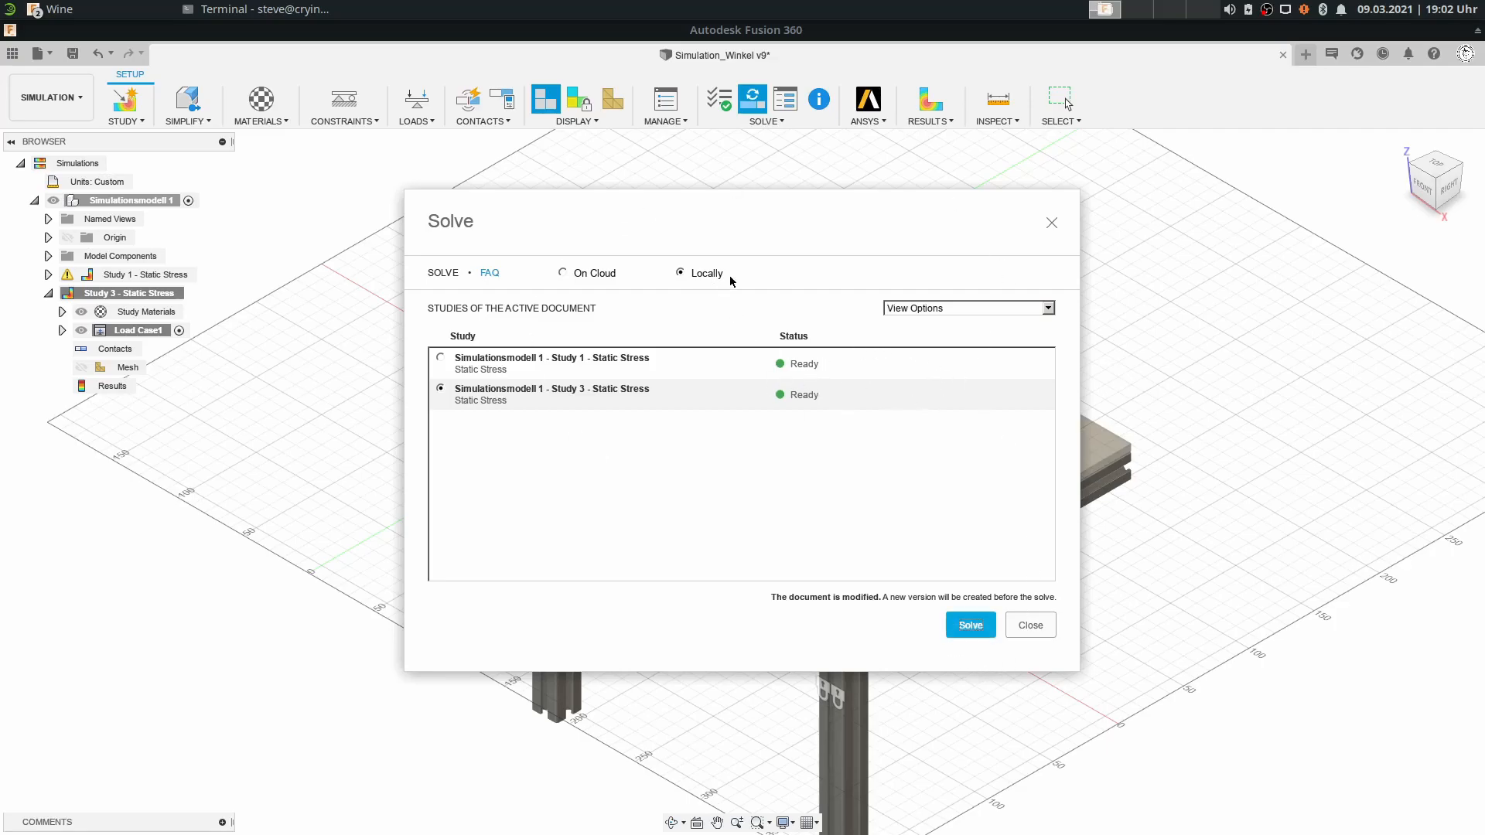
click(972, 627)
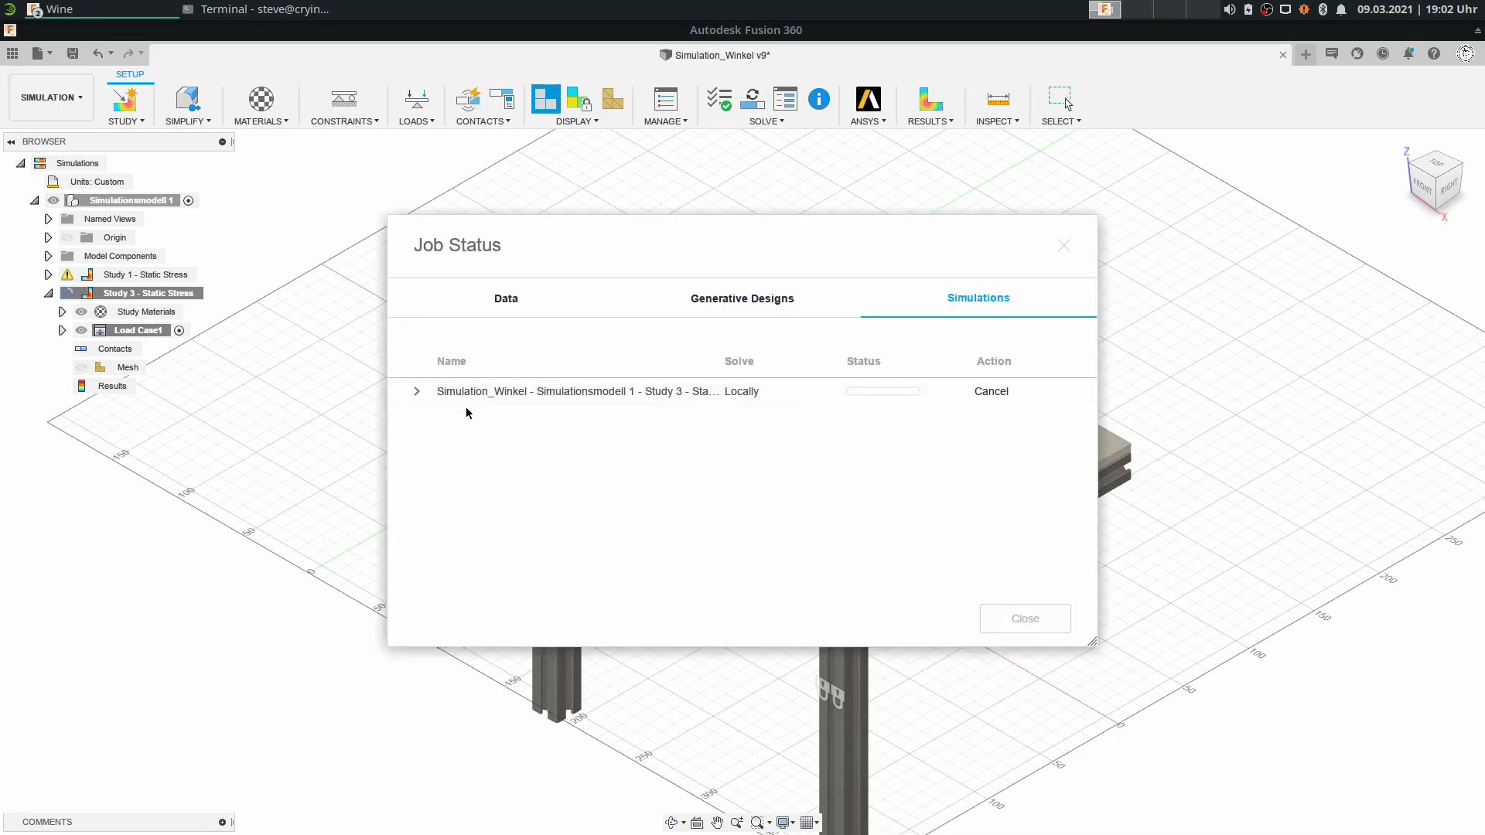
click(416, 393)
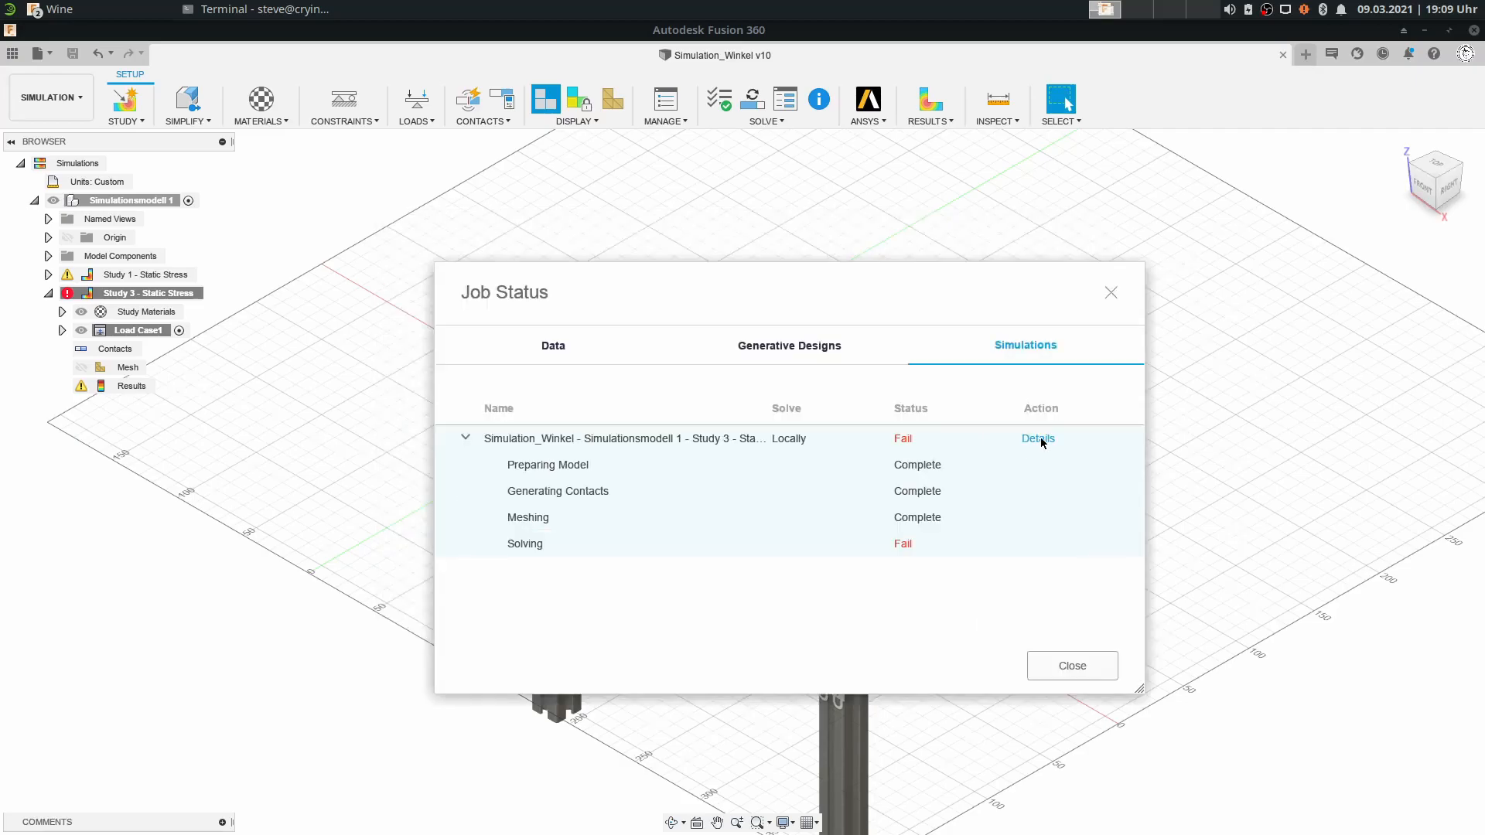
click(1073, 663)
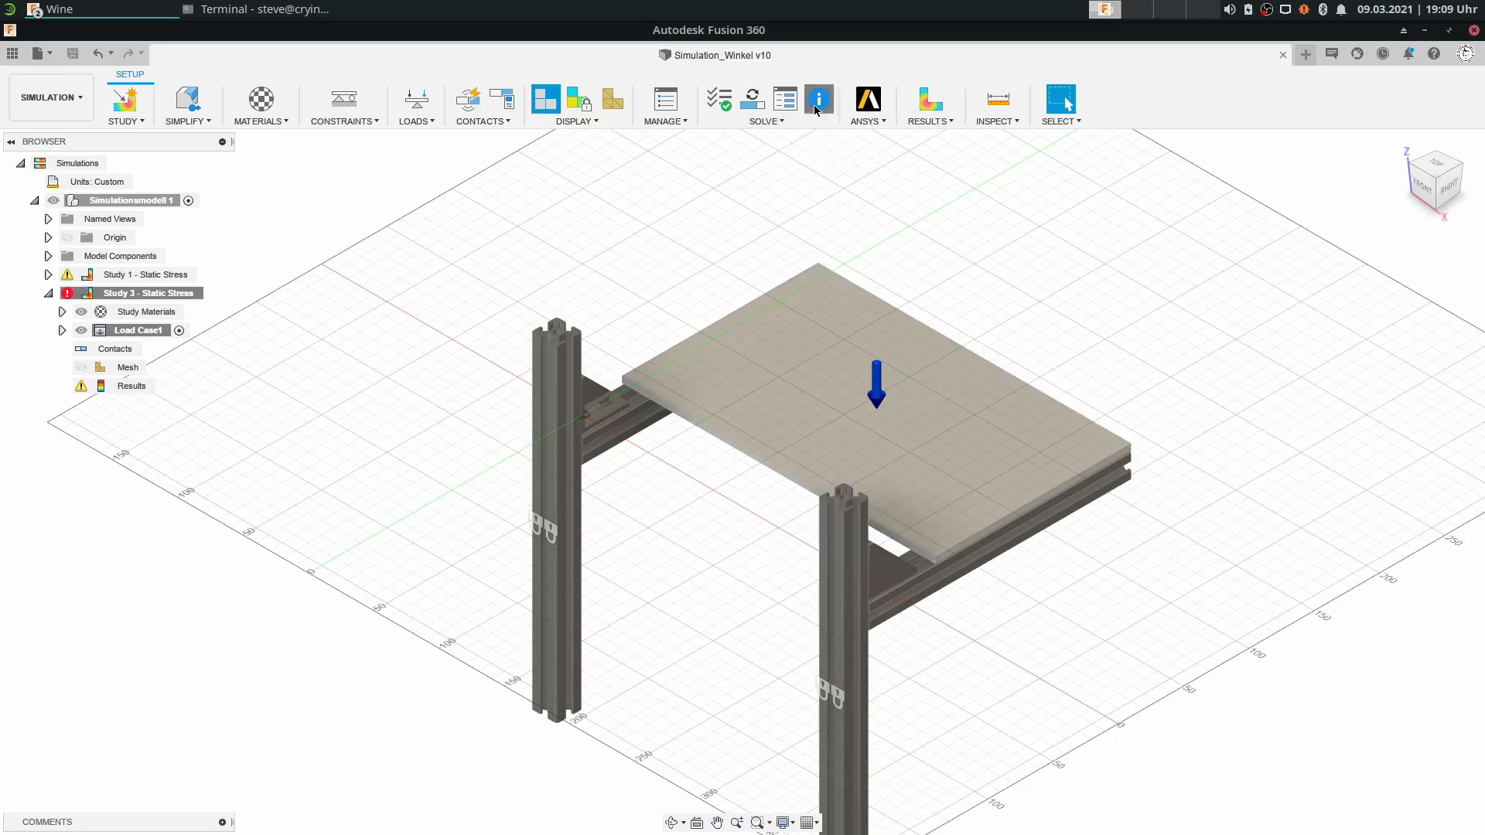
Open the solve details of Study 3, enlarge the window and examine the logged mesh and solver entries.
click(128, 386)
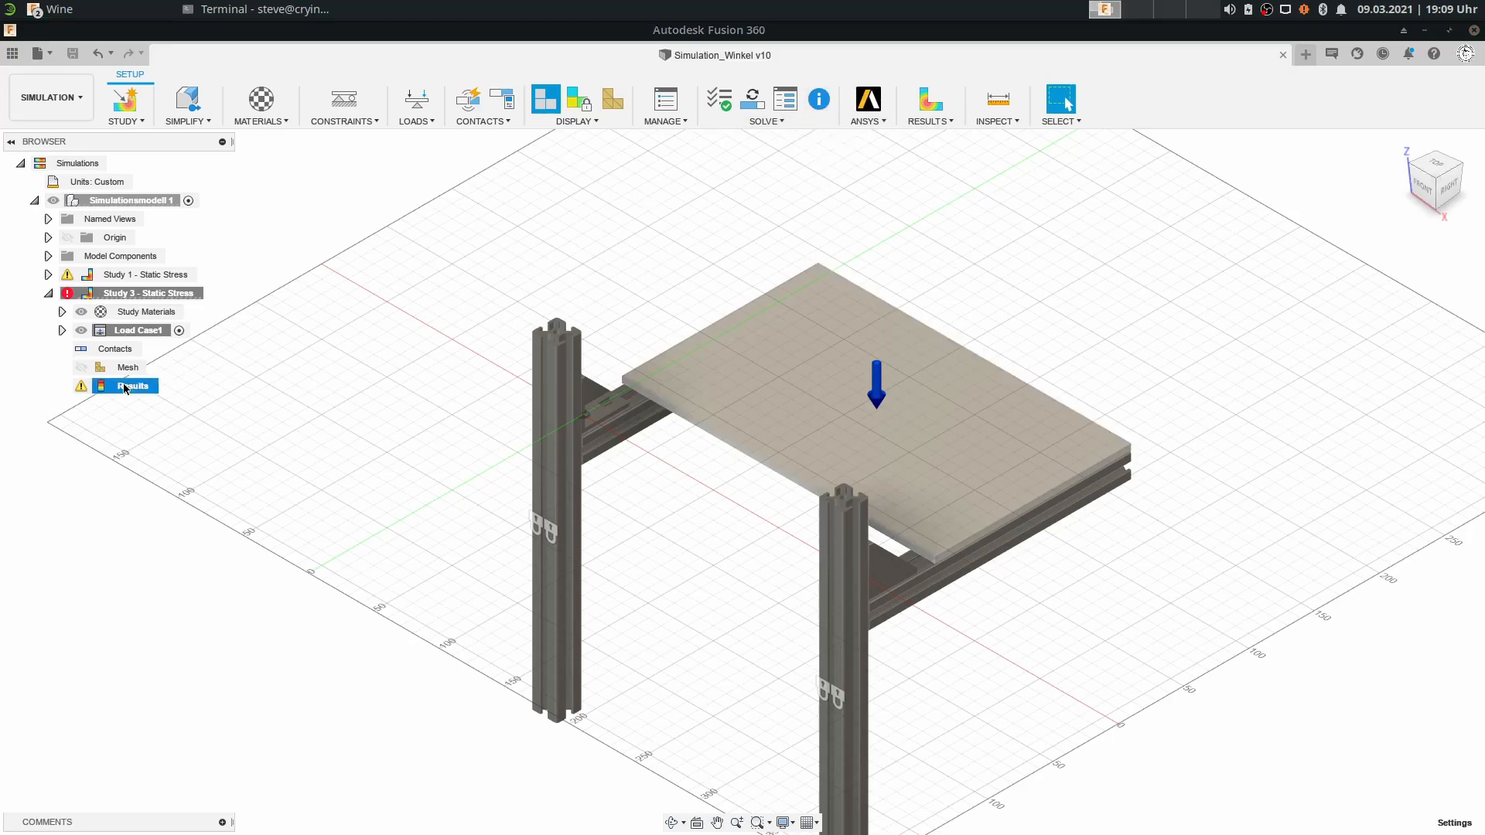
click(114, 295)
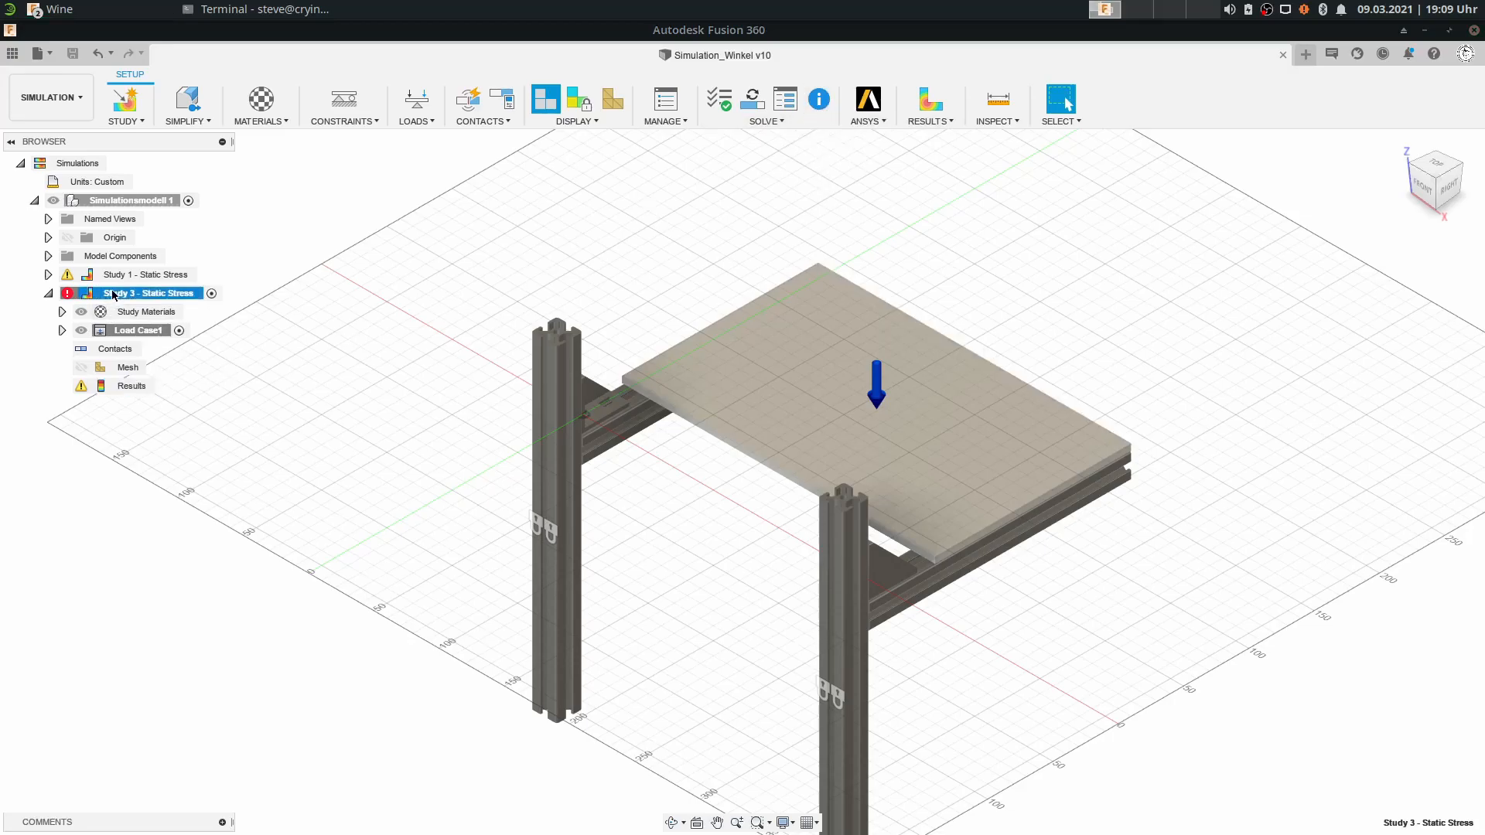
click(820, 100)
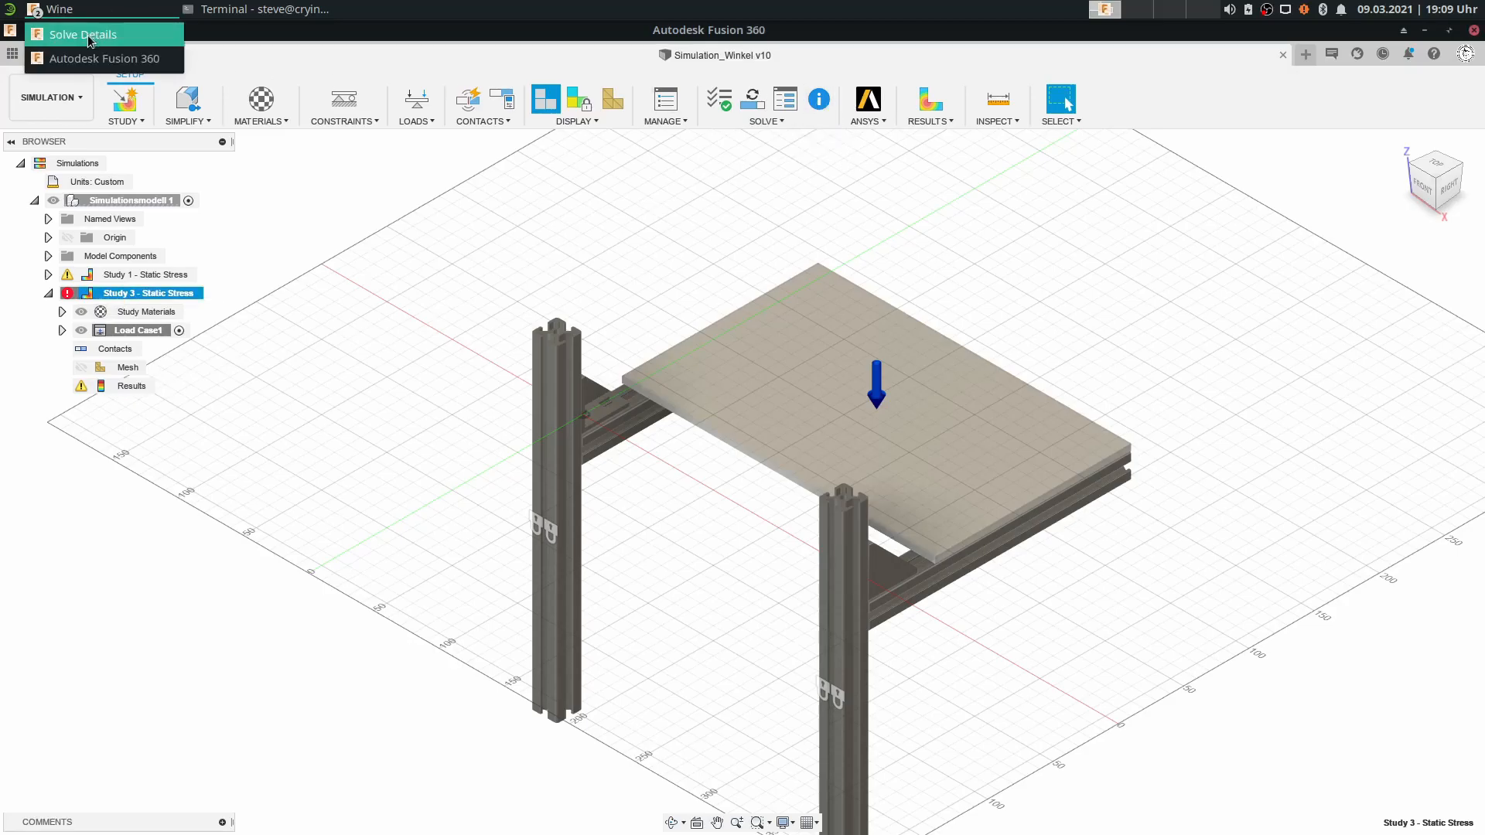
drag(854, 321, 801, 273)
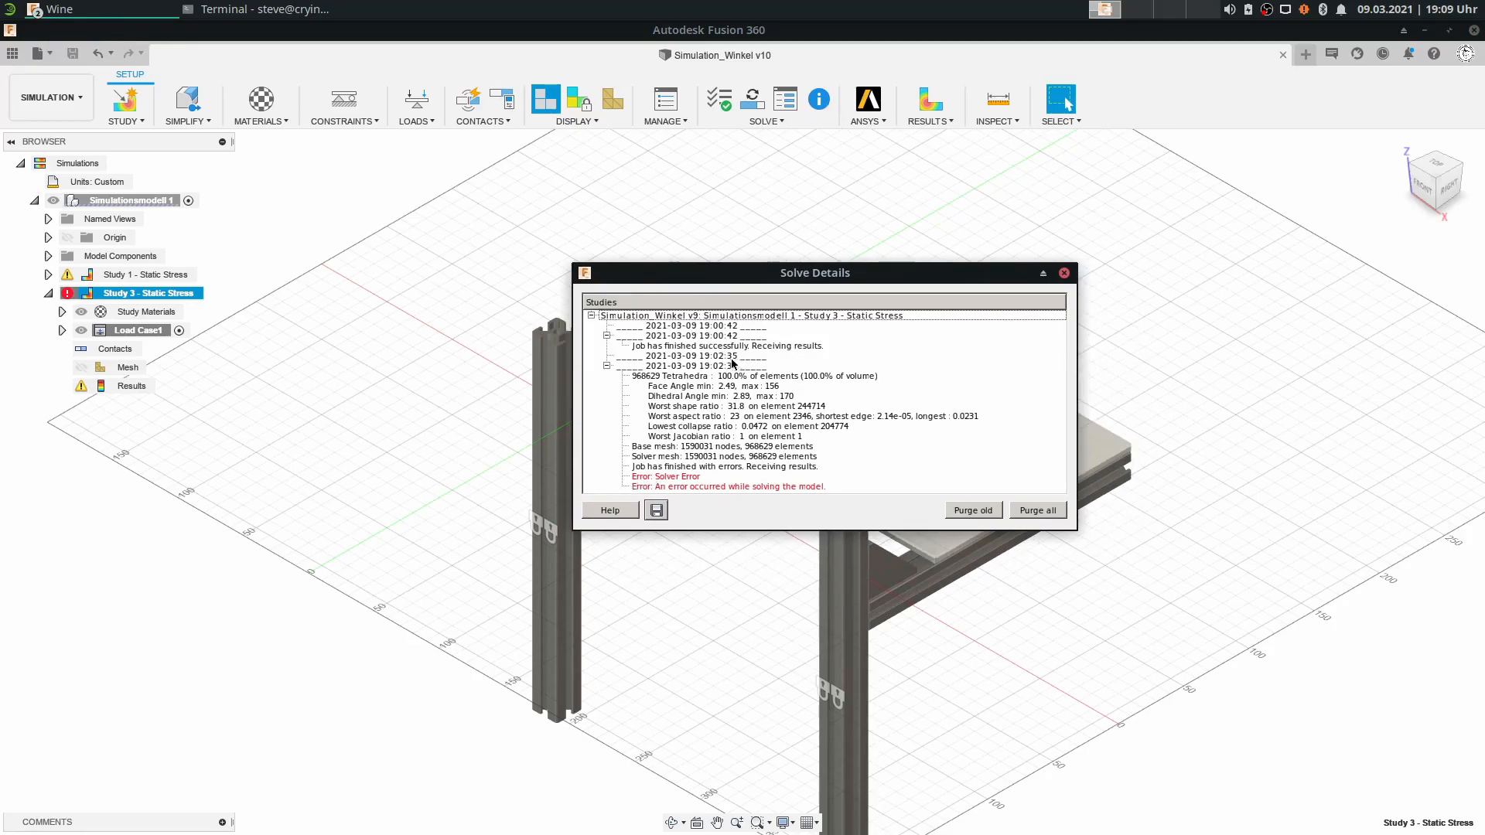
click(692, 477)
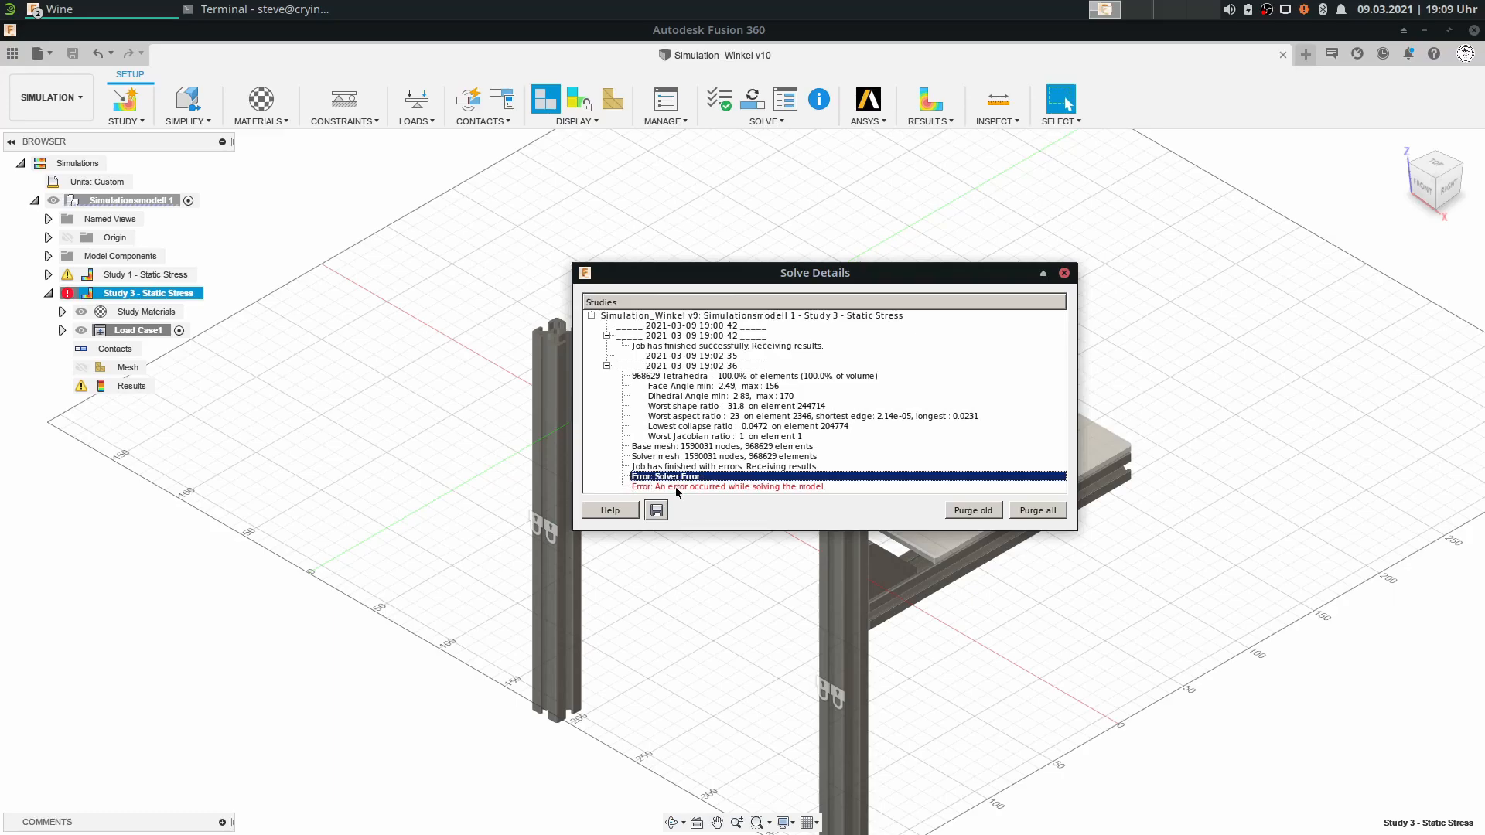
click(635, 487)
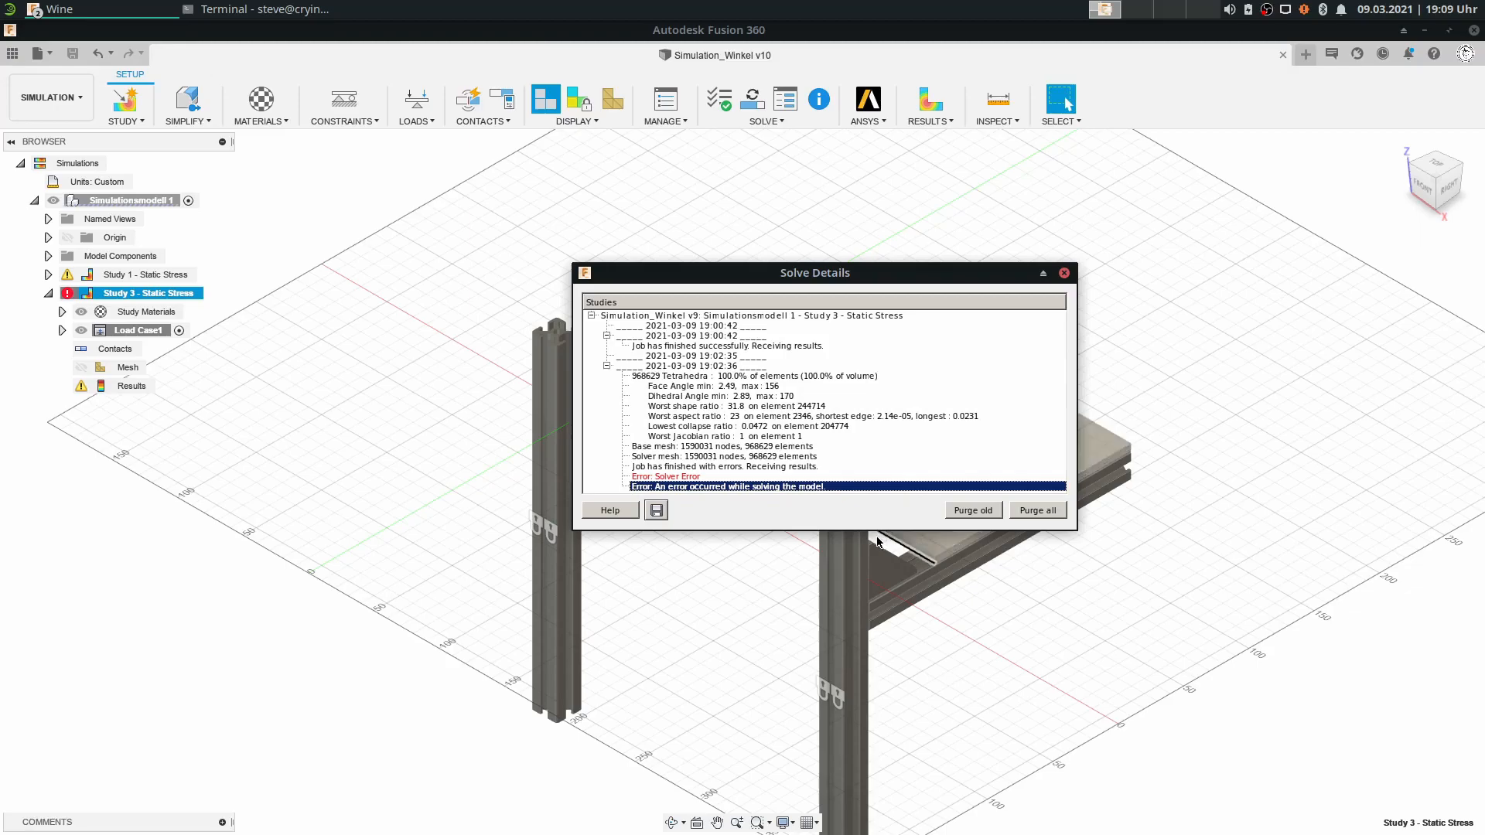
mouse_move(862, 531)
mouse_down()
mouse_move(873, 592)
mouse_move(865, 546)
mouse_up()
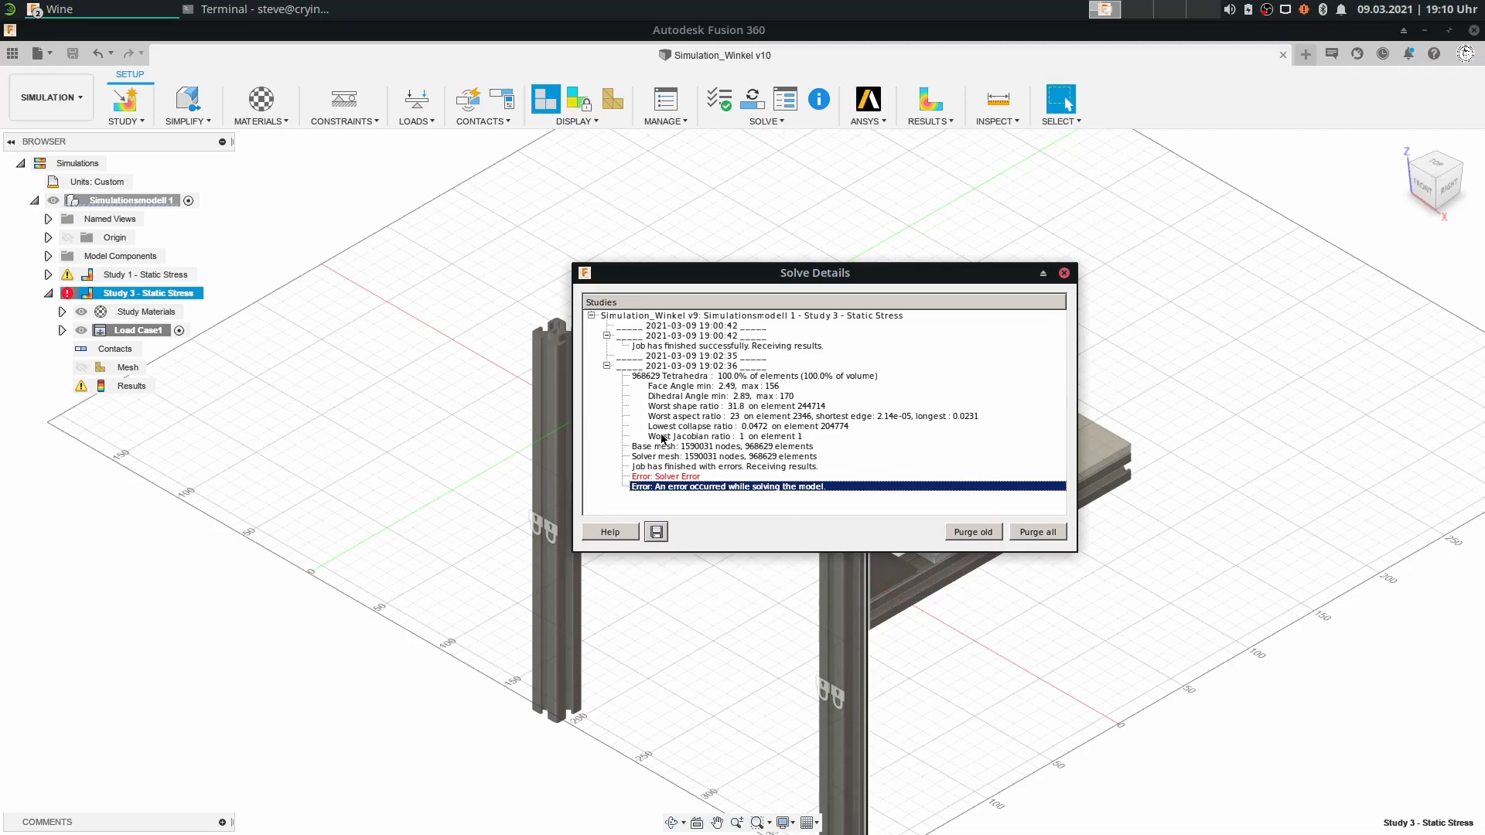
click(1026, 325)
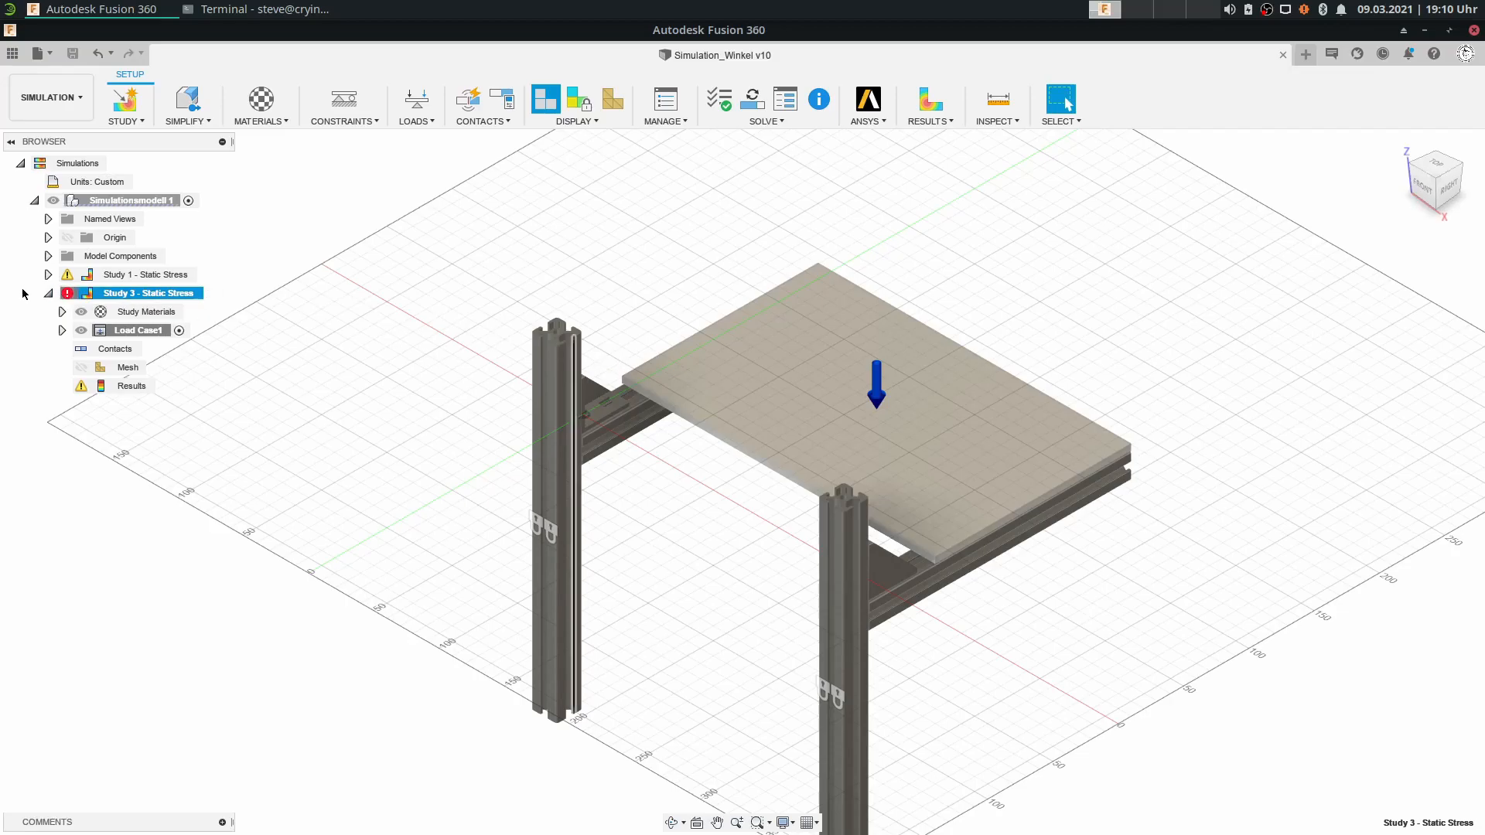
Delete Study 3 - Static Stress together with its results.
right_click(70, 297)
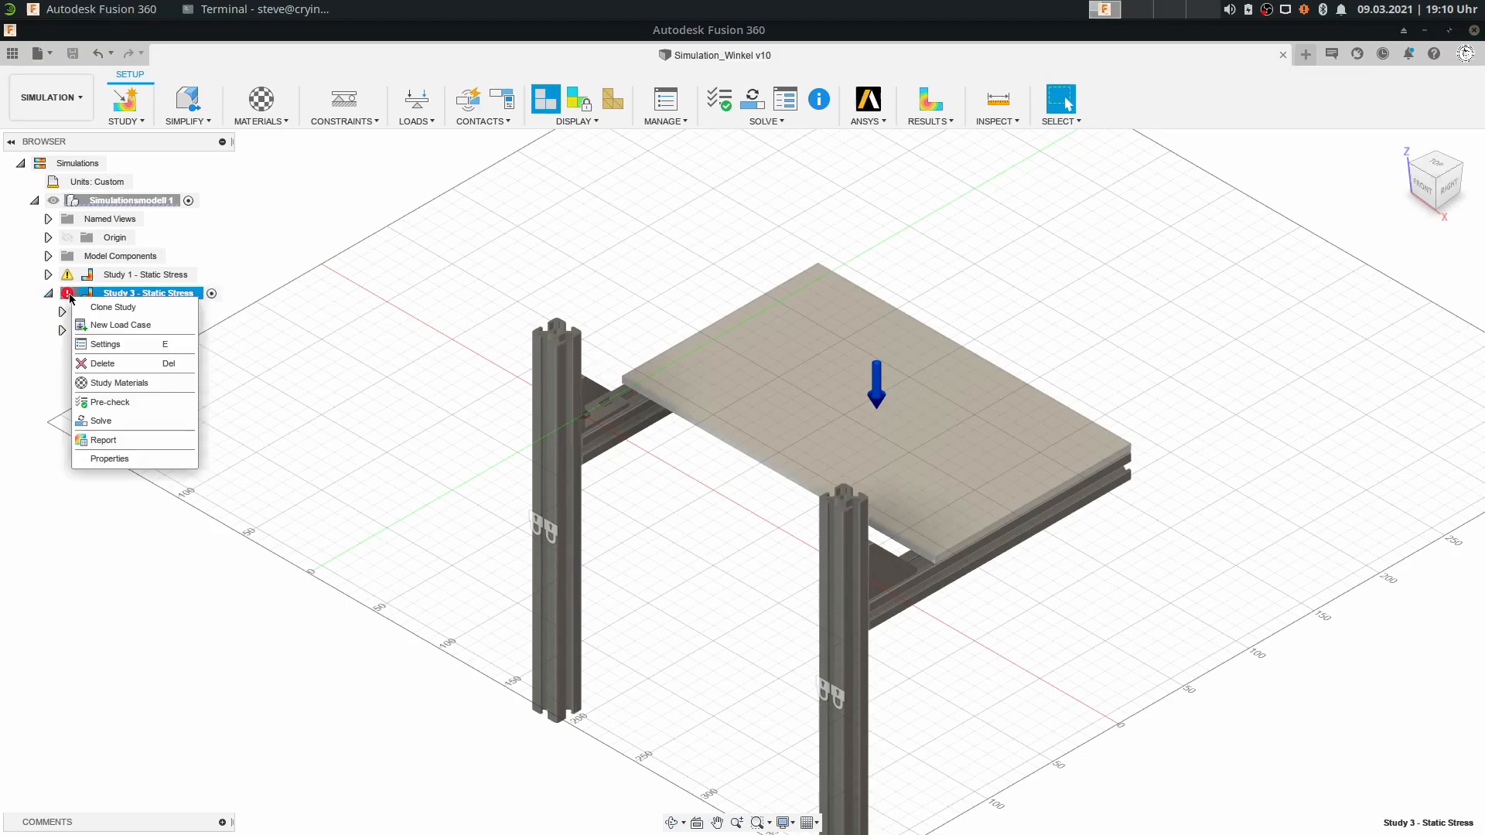
click(96, 365)
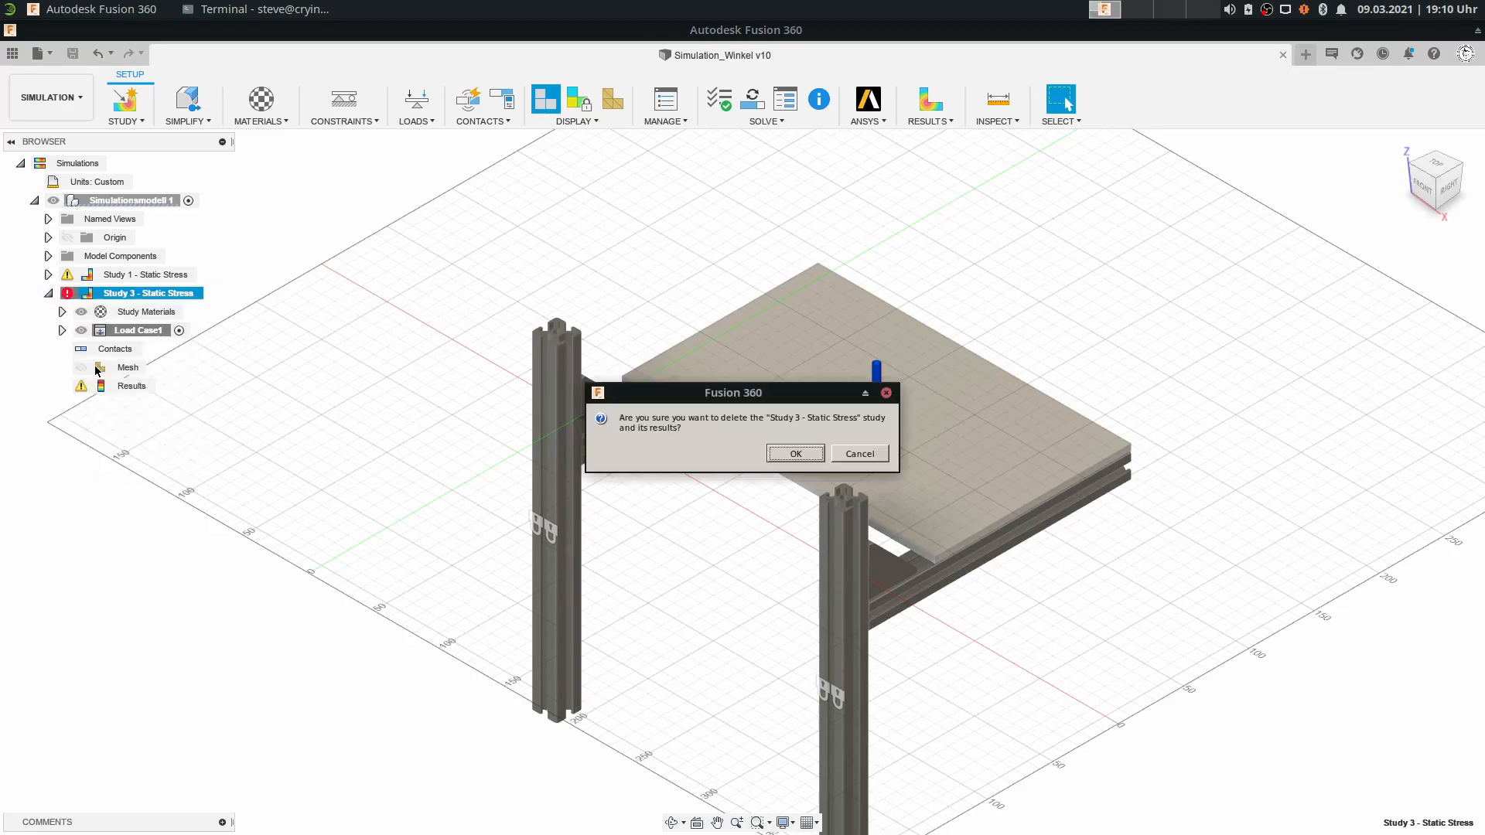
click(798, 458)
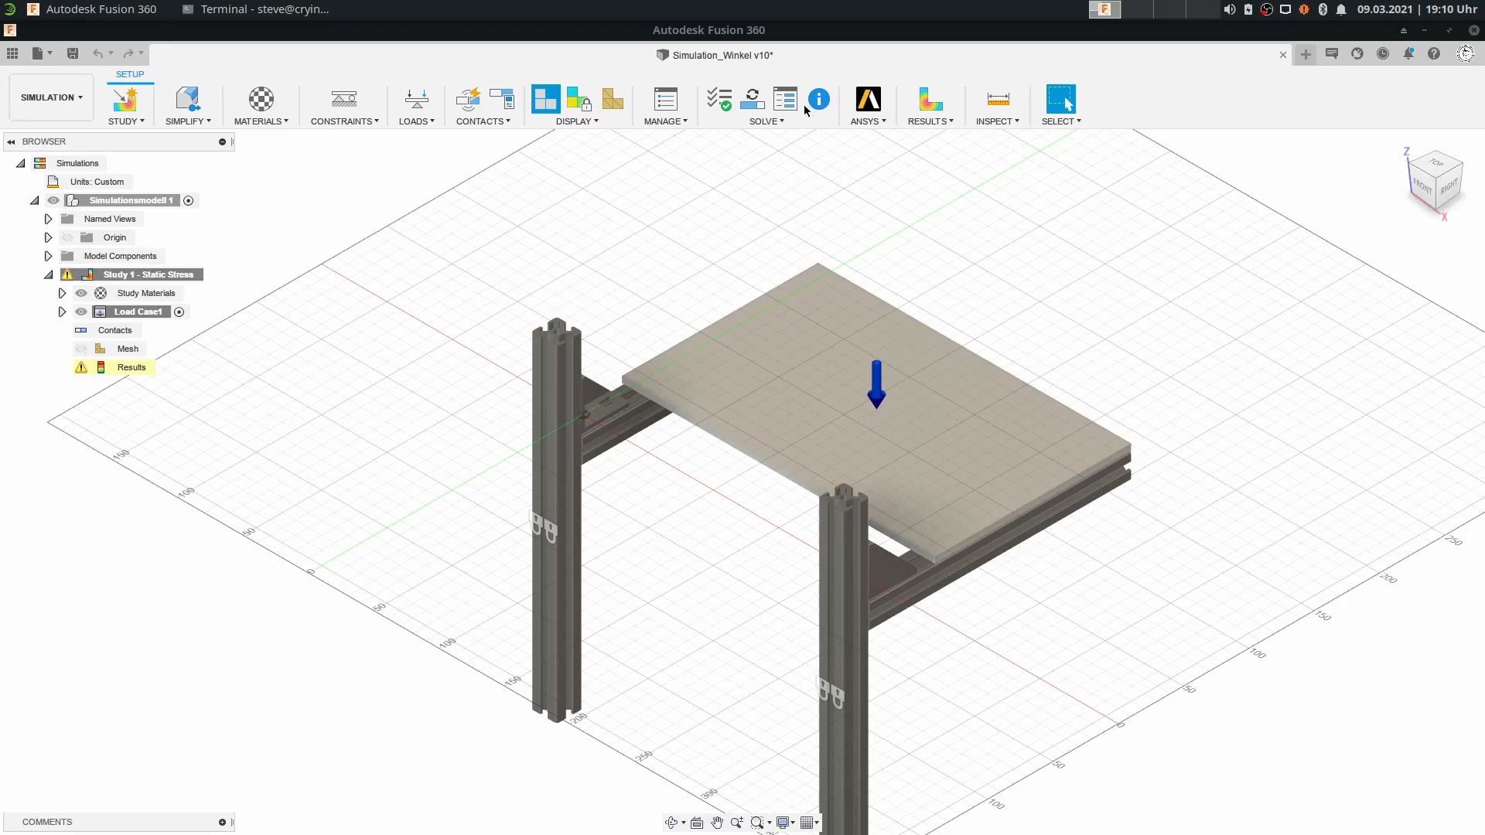
Review the cloud solve option for Study 1 - Static Stress and leave the Solve dialog without solving.
click(753, 101)
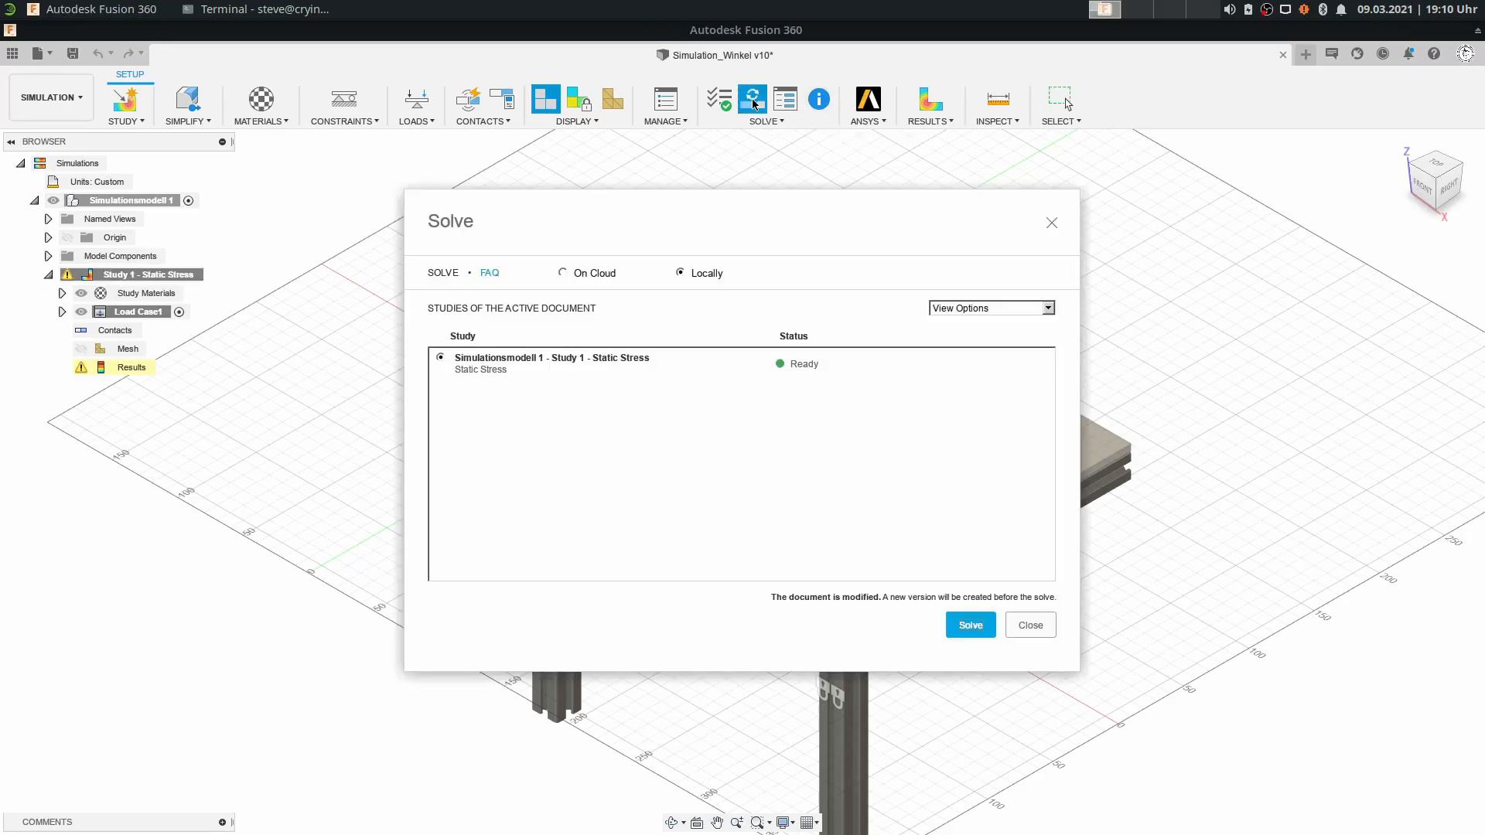
click(575, 277)
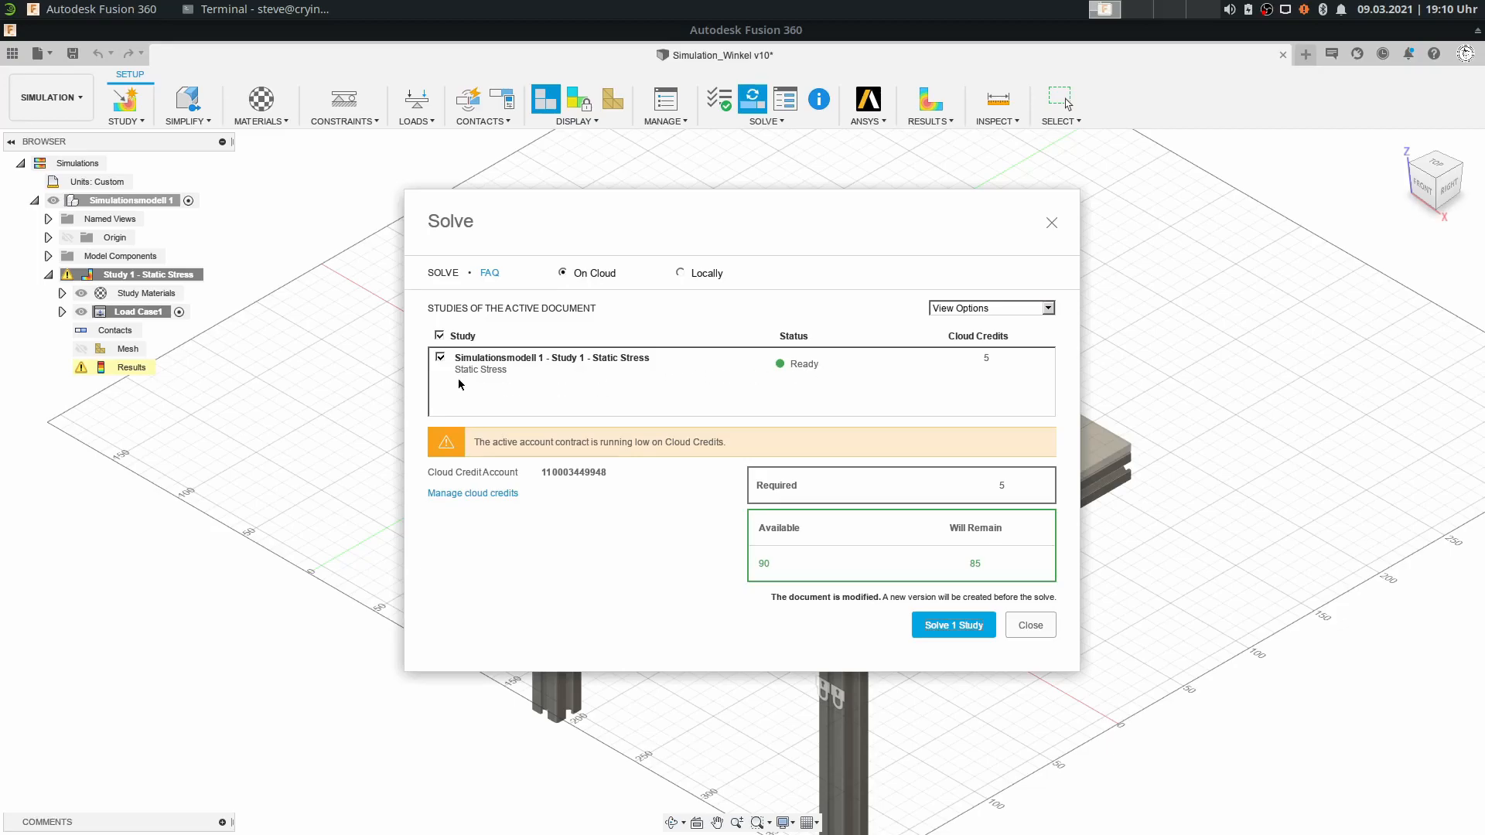
click(1051, 224)
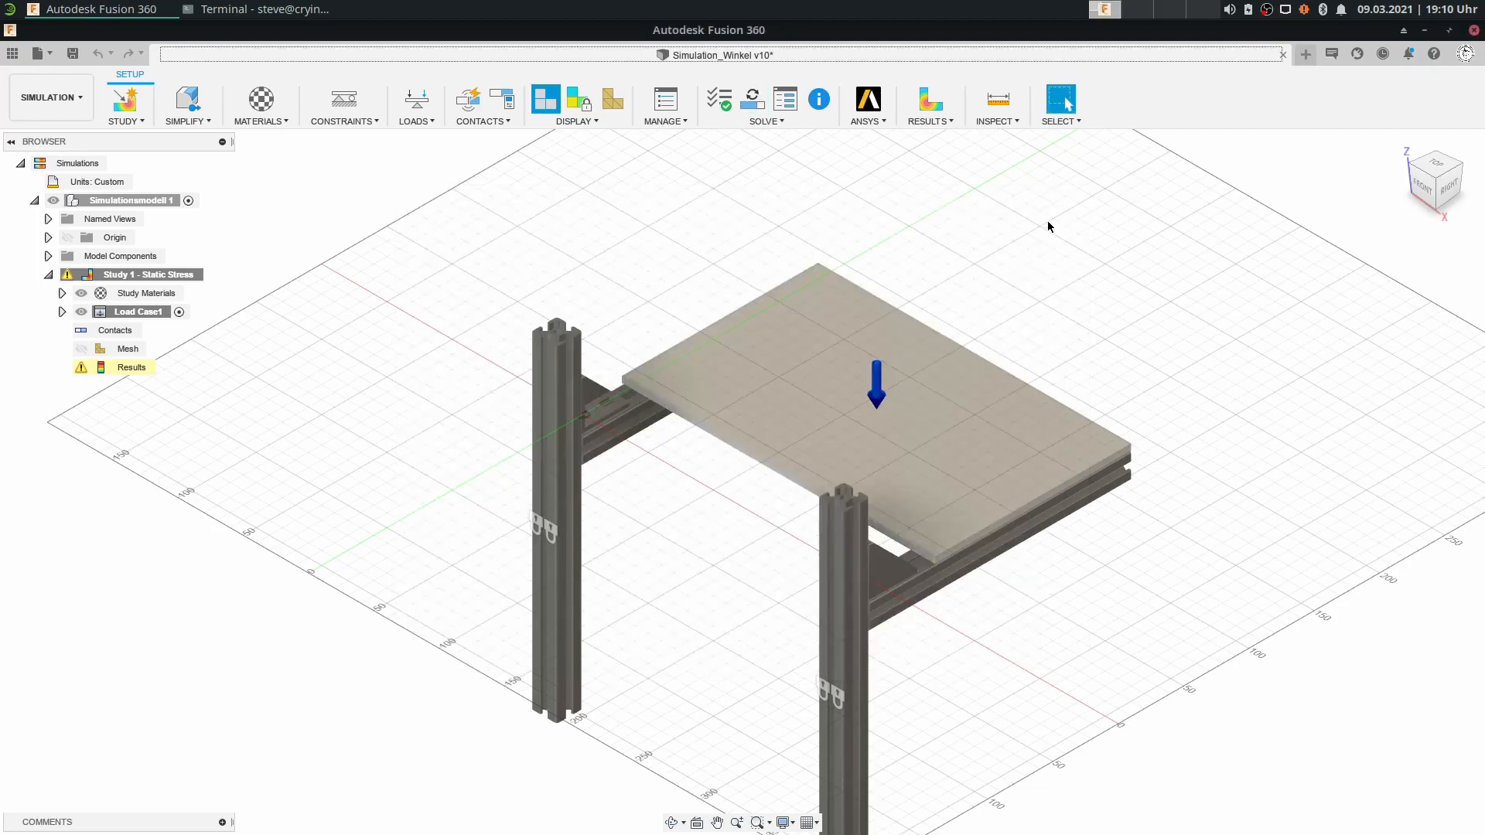
Open the existing results of Study 1 - Static Stress, declining the offer to compute them anew.
click(70, 276)
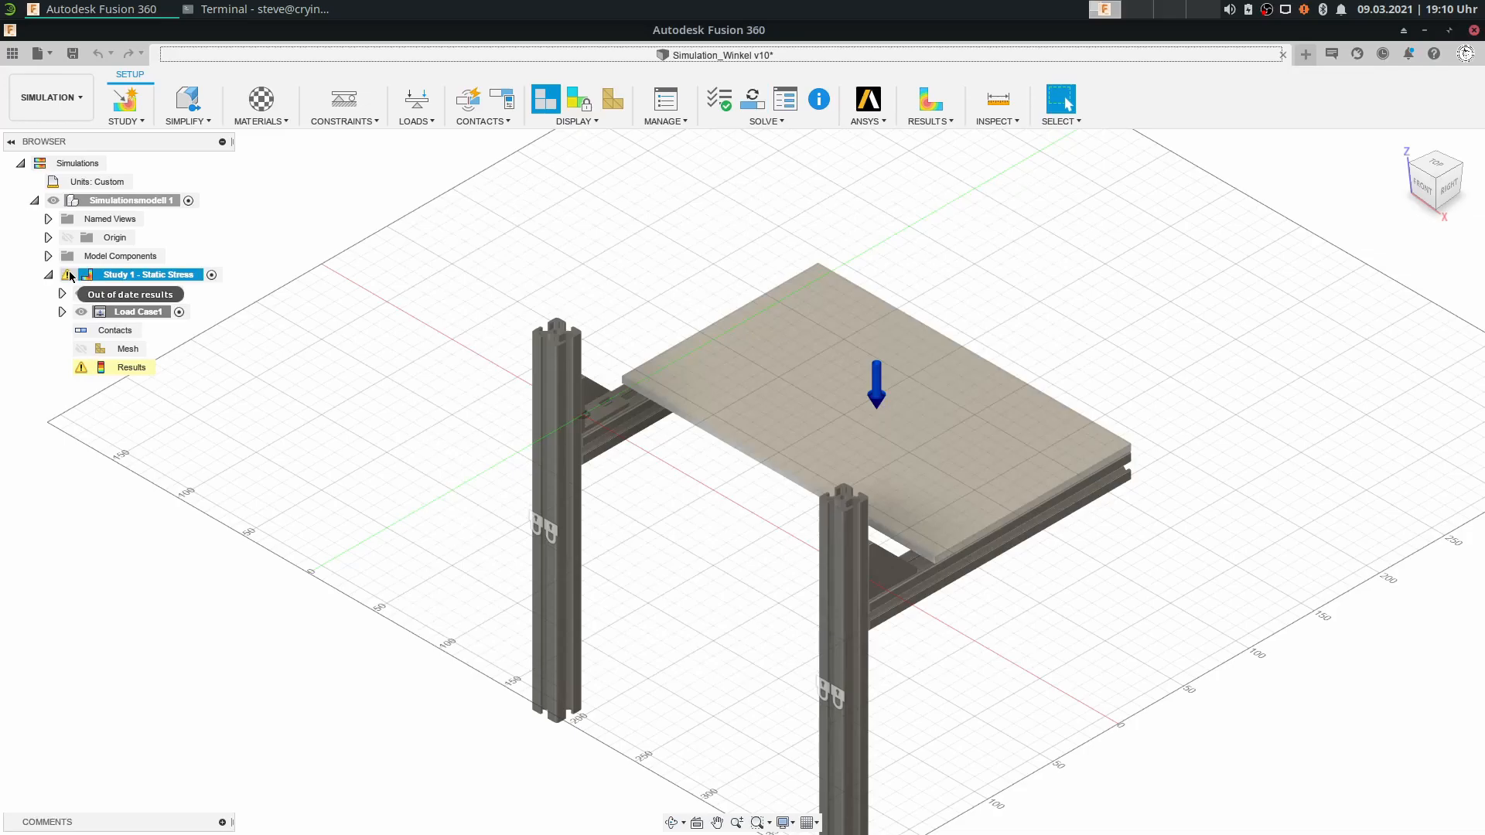
click(118, 276)
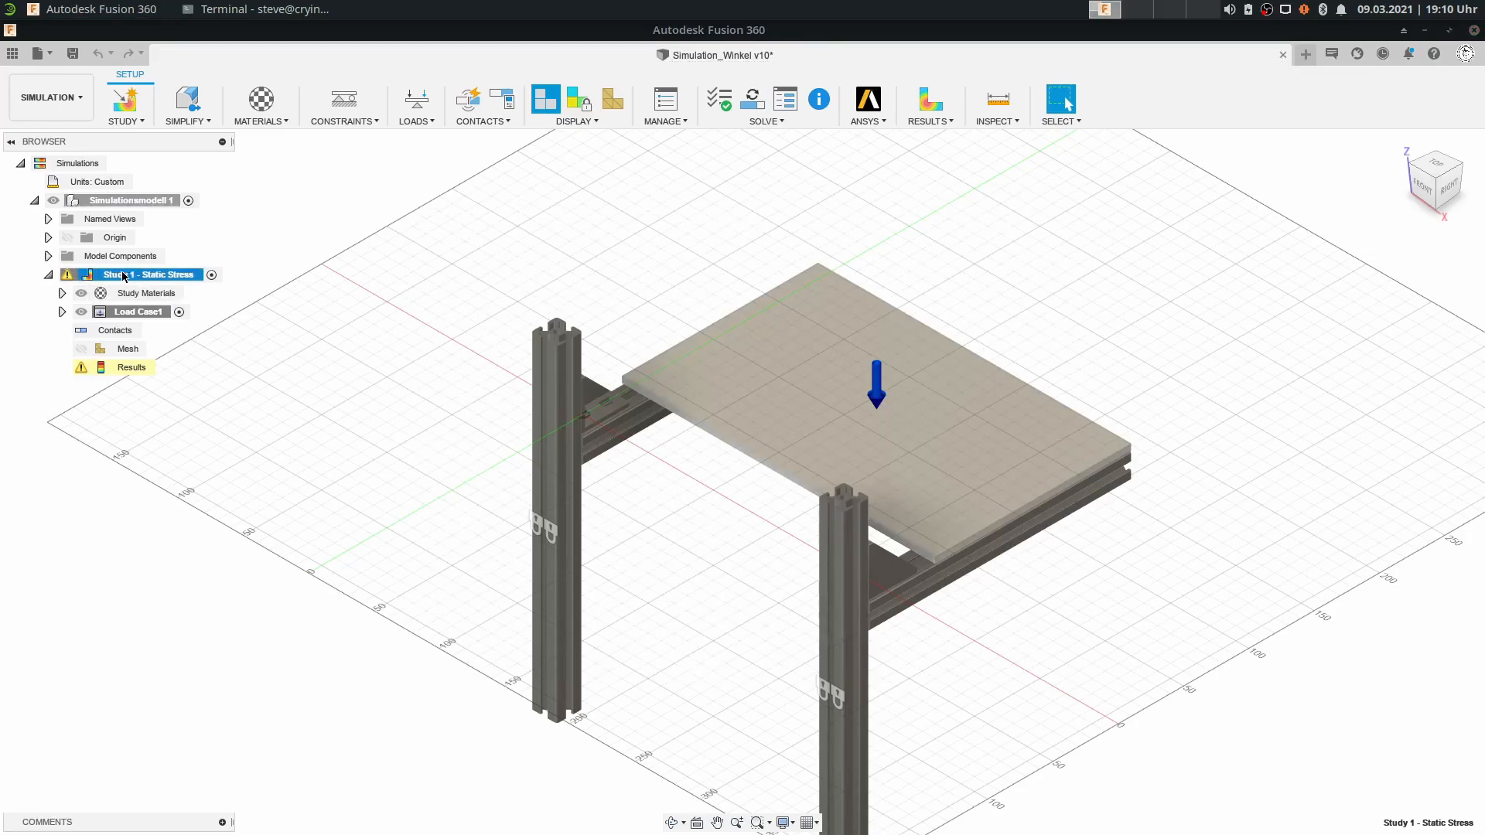
click(934, 99)
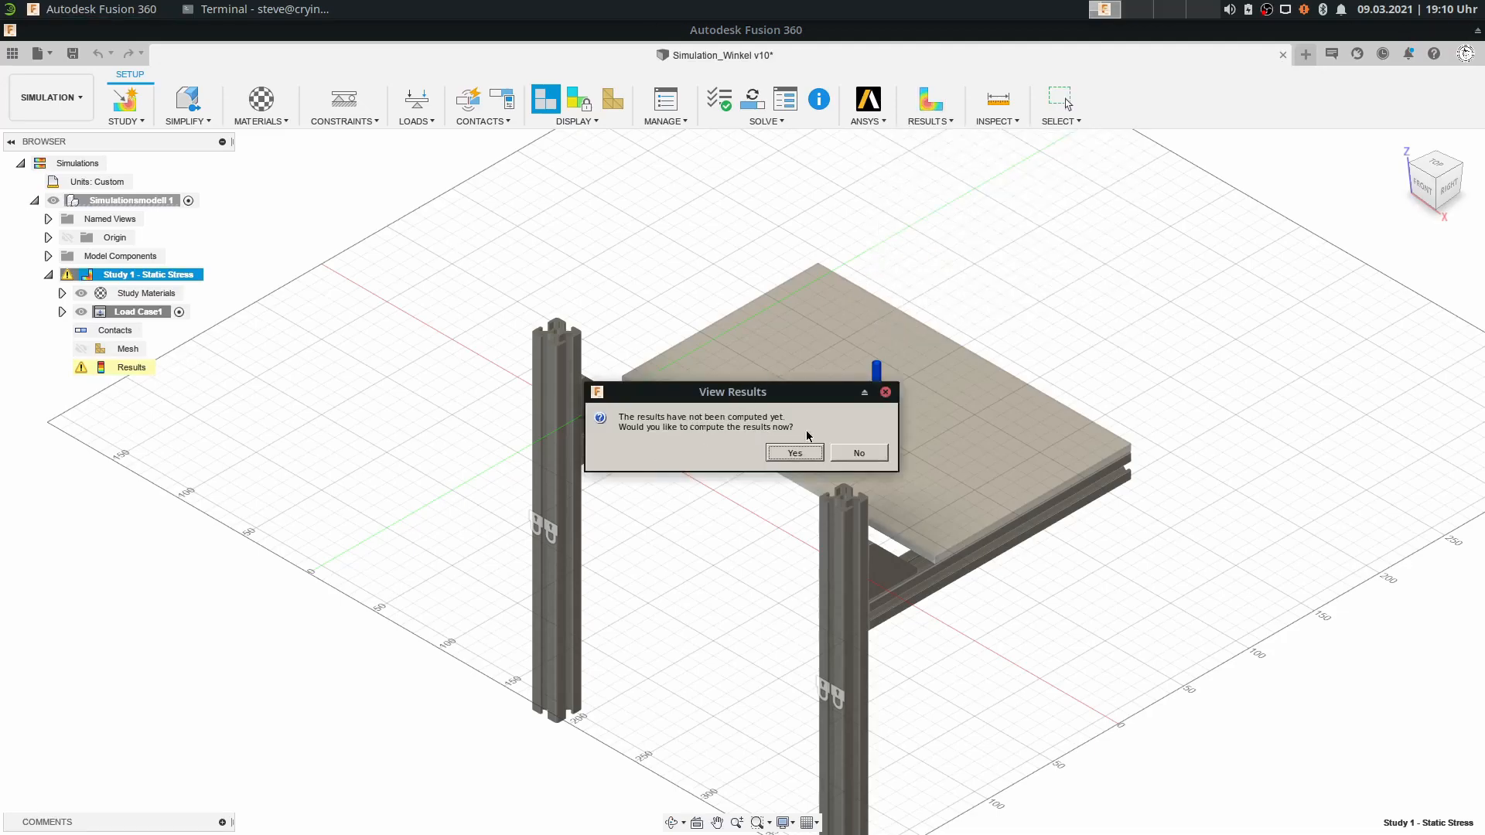
click(858, 452)
click(989, 216)
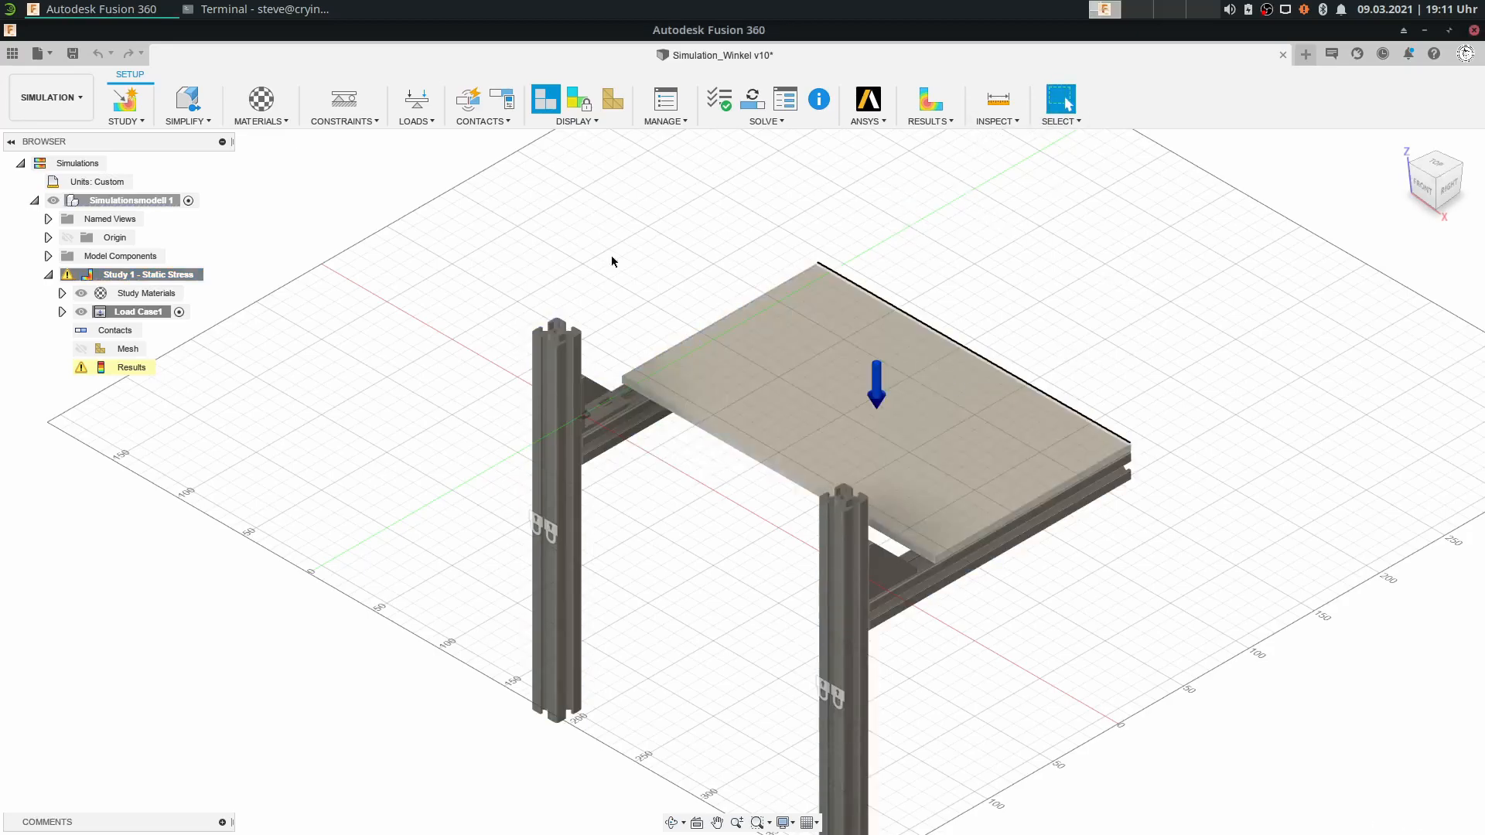
click(135, 366)
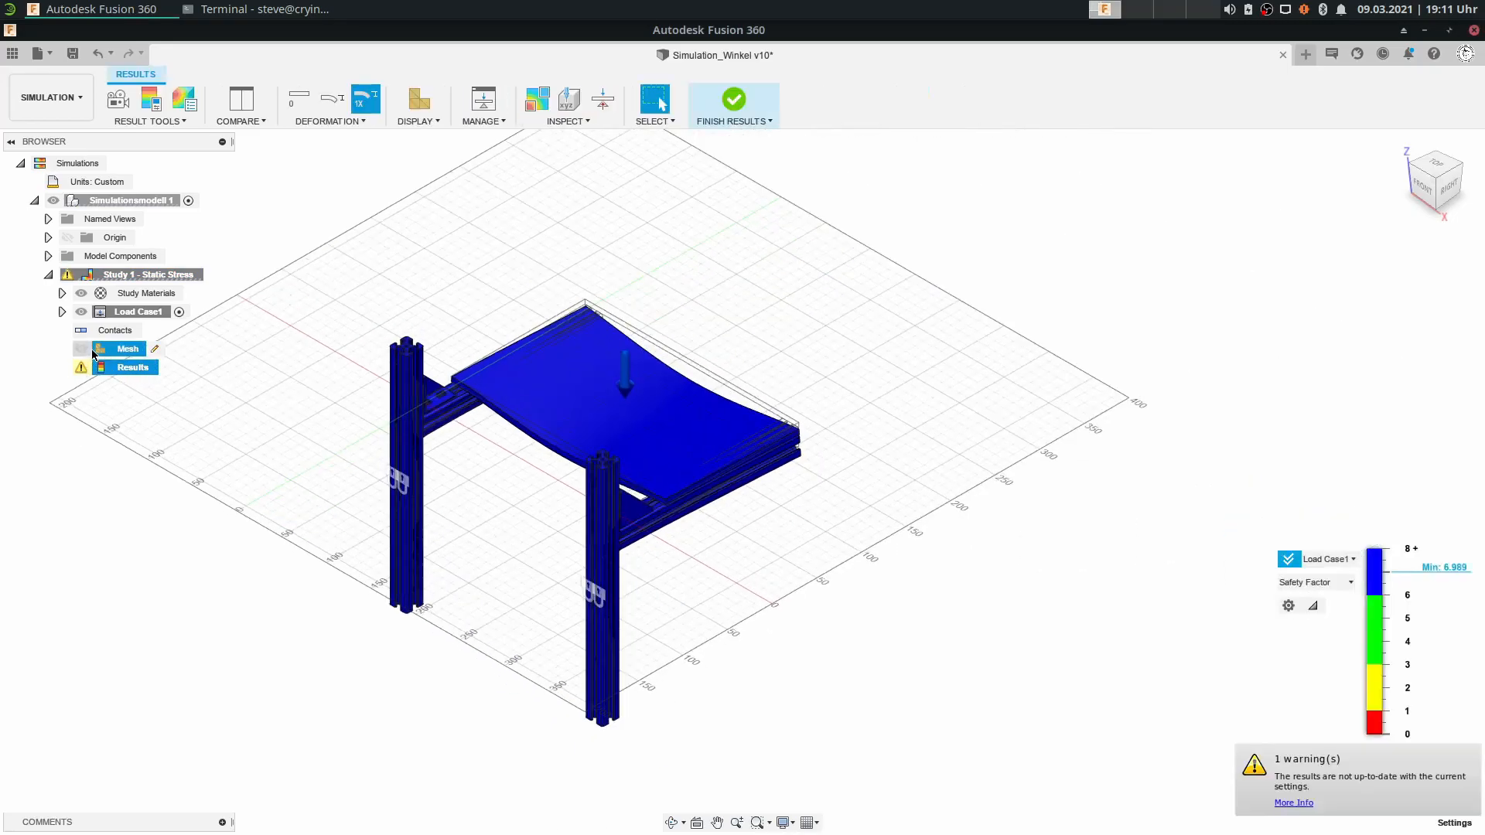
Examine the deformed shelf in the isometric view, the front view and a slightly rotated front view, and return to the home view.
middle_drag(545, 306, 684, 324)
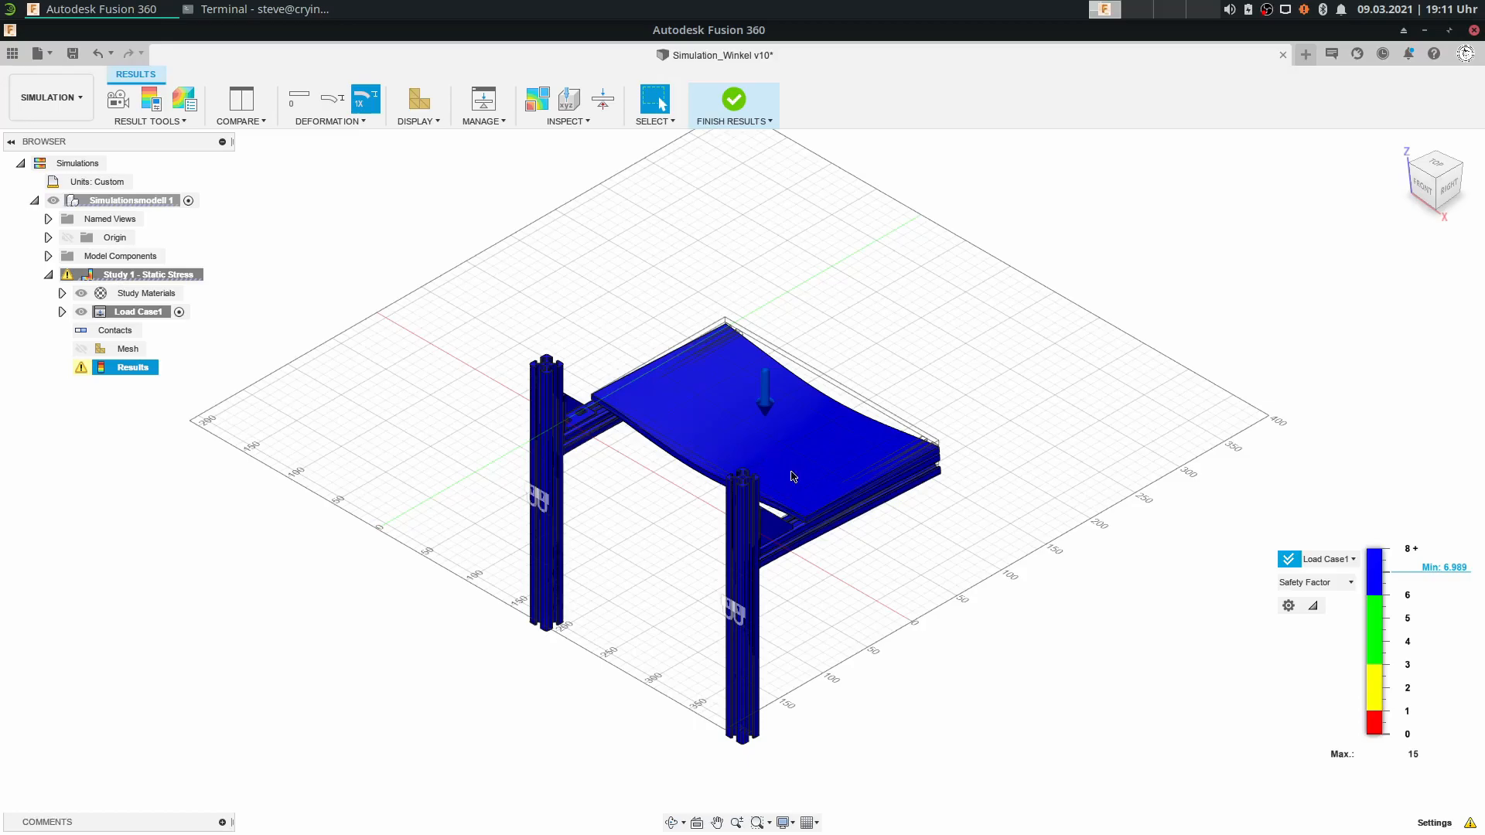
scroll(704, 493, up, 3)
middle_drag(752, 427, 843, 484)
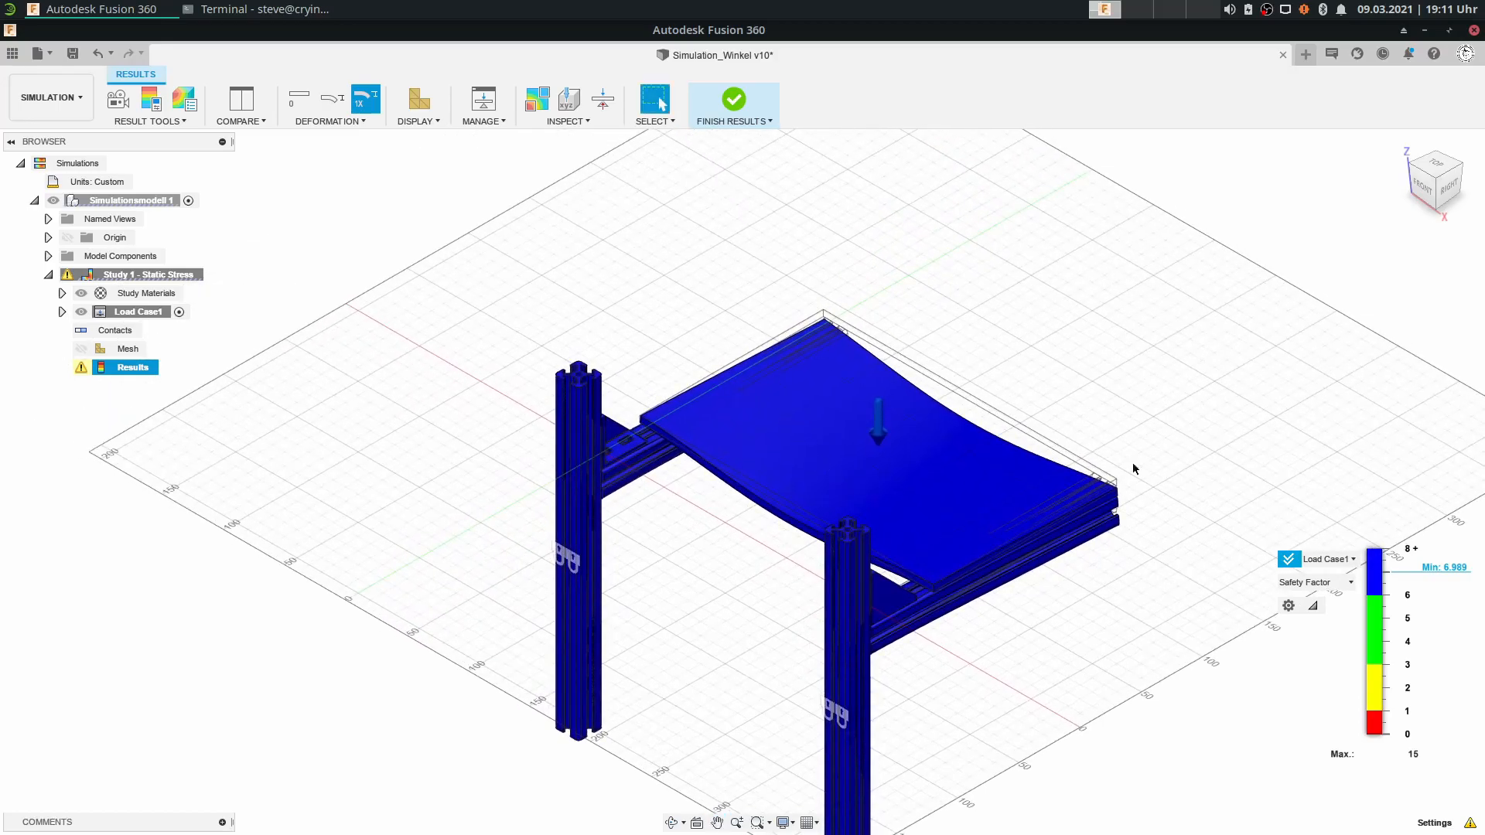
middle_drag(931, 509, 829, 405)
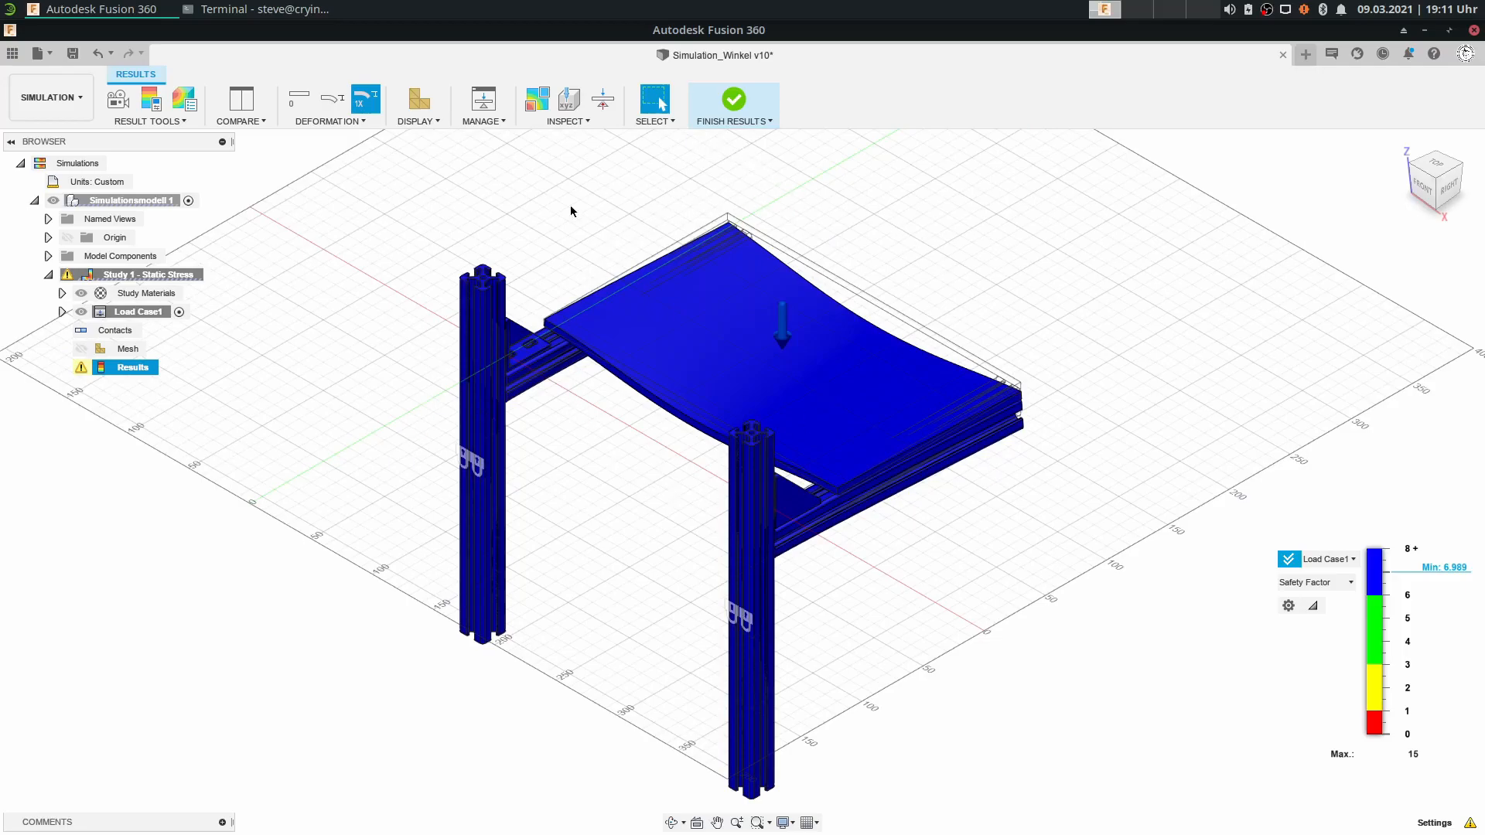
click(1426, 193)
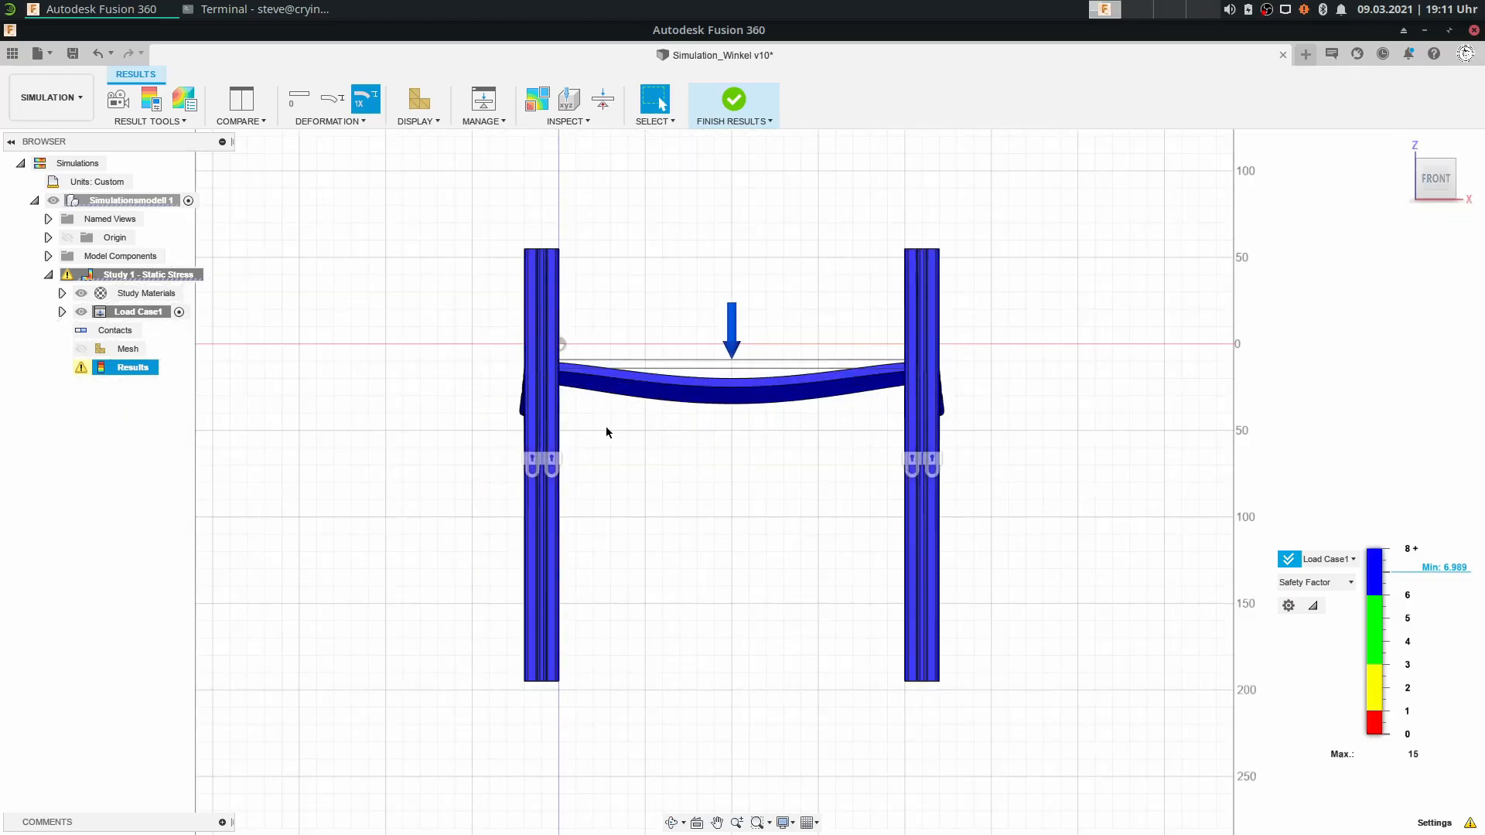
scroll(851, 391, up, 3)
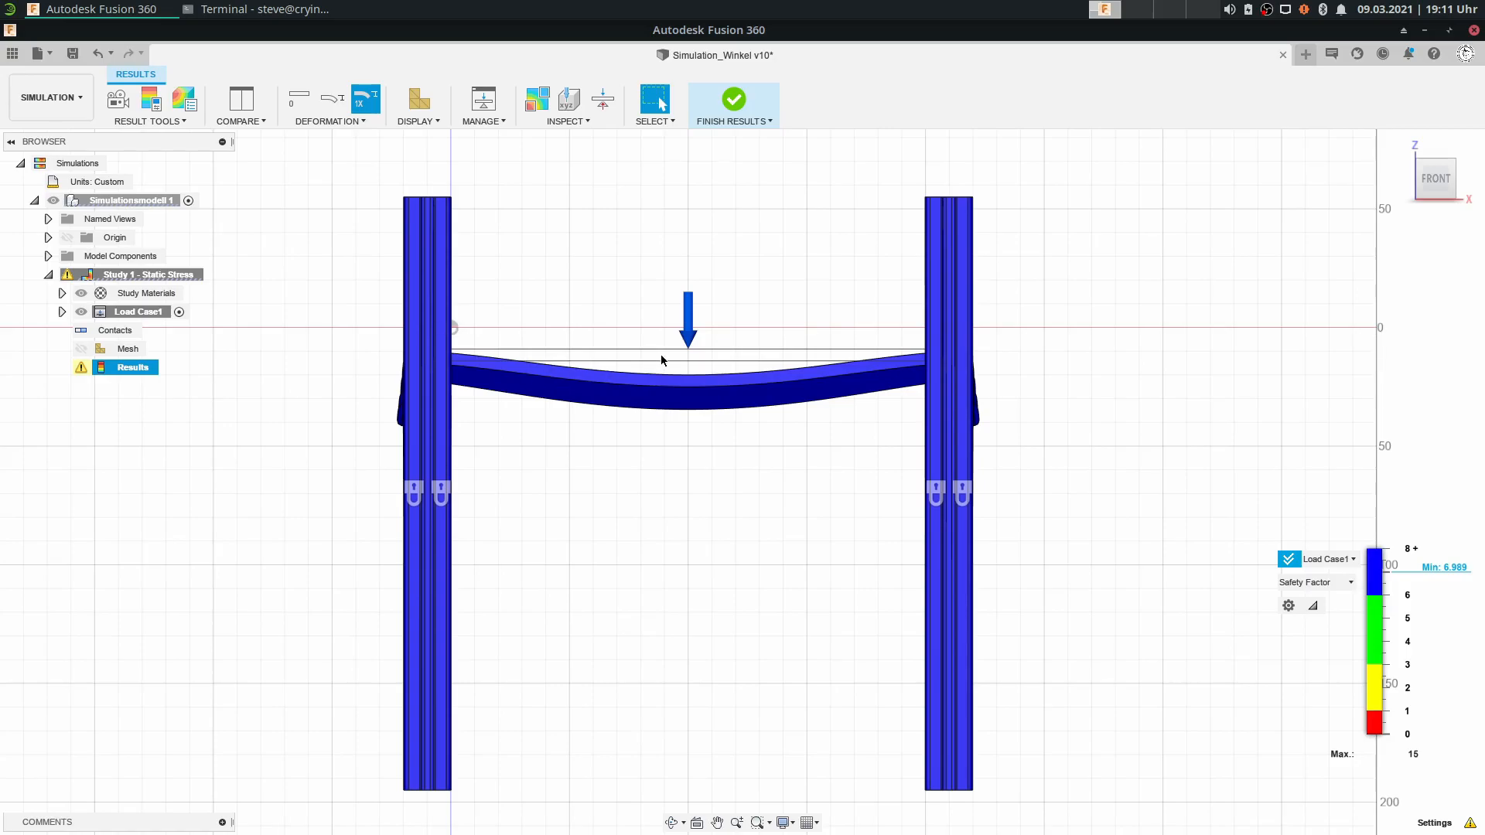
drag(1442, 184, 1276, 217)
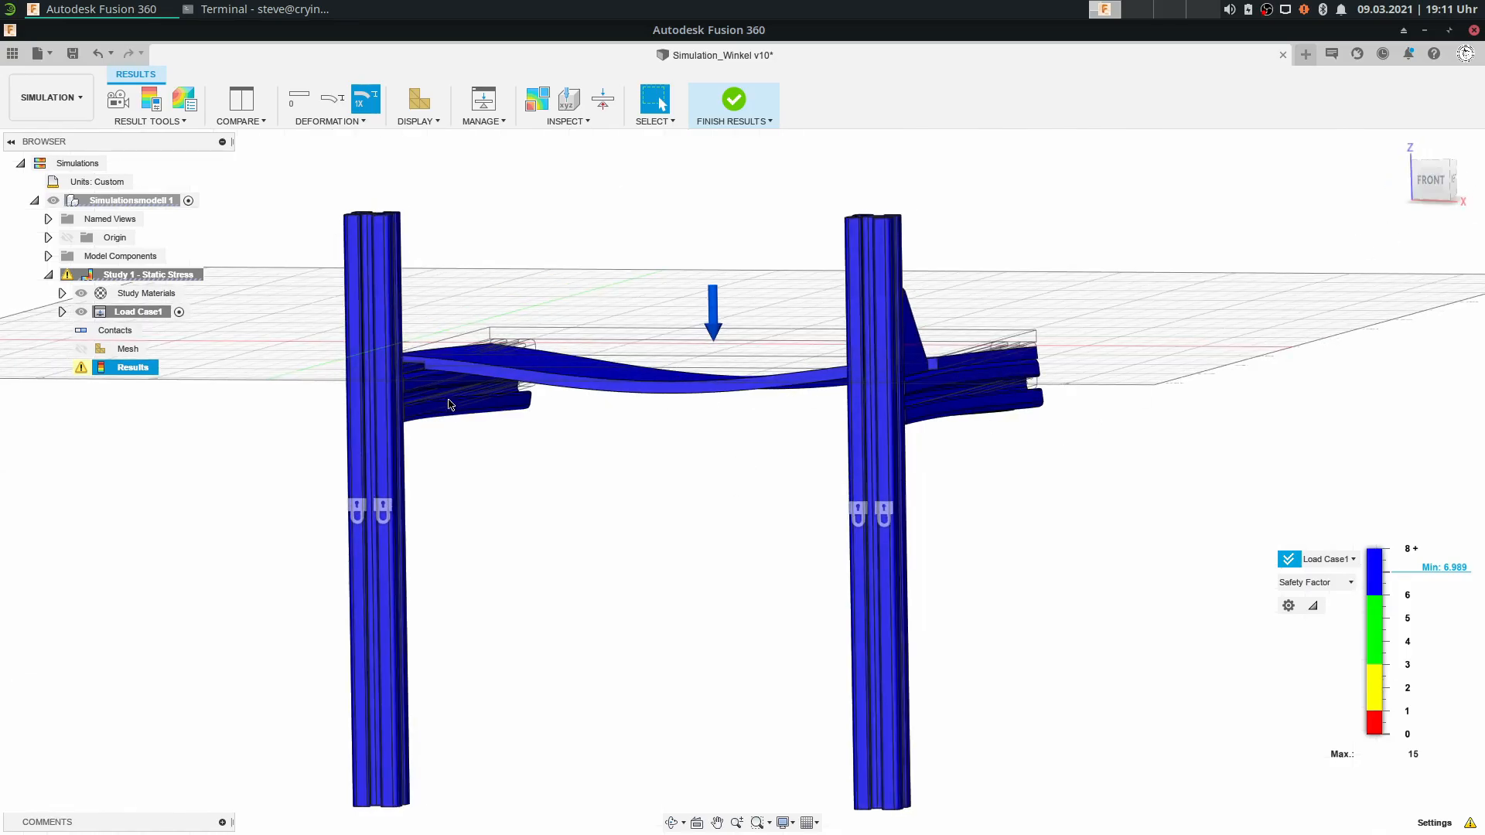
click(1403, 145)
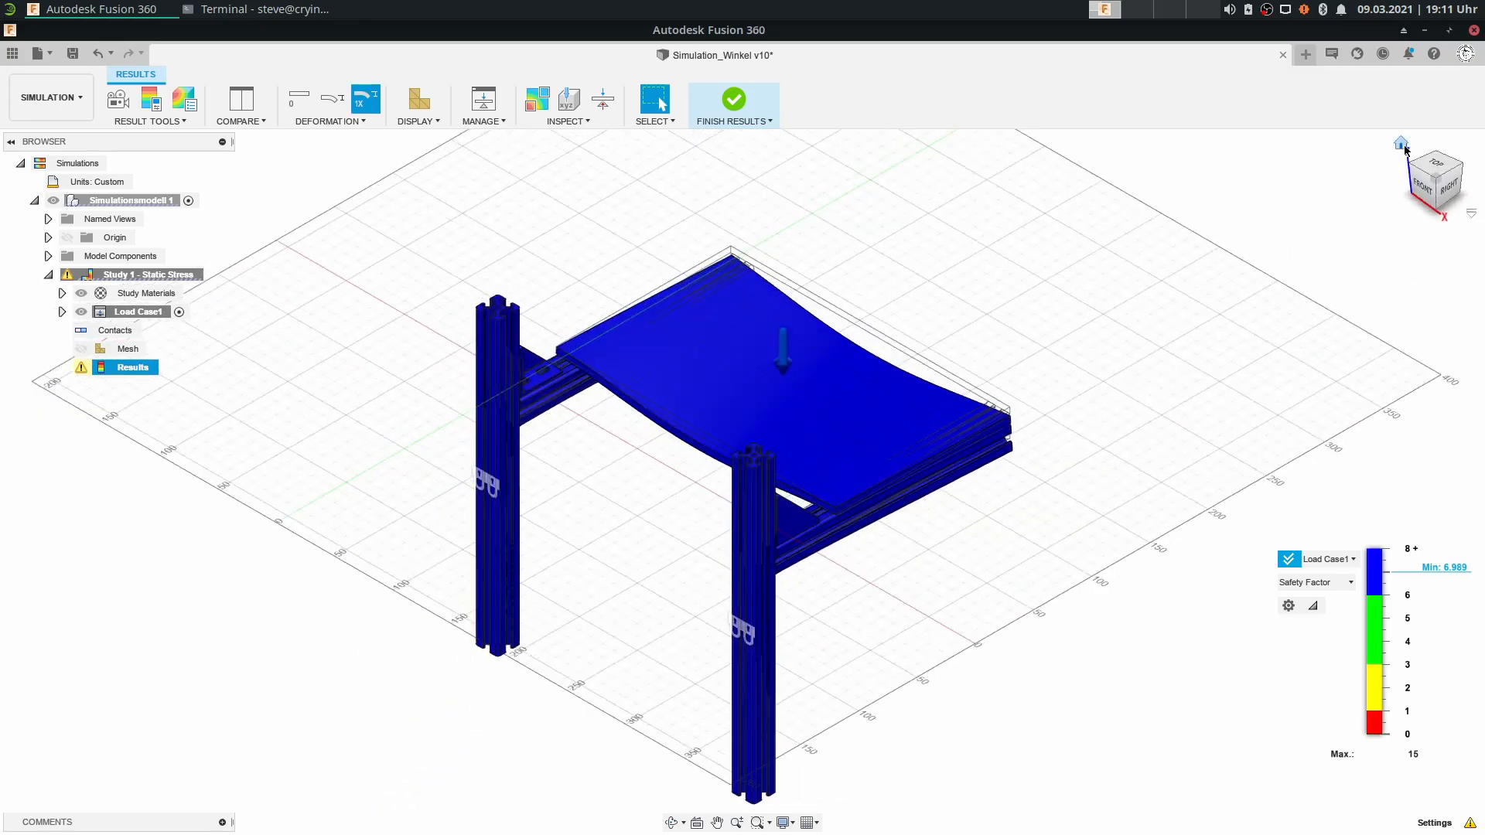
Examine the bending of the shelf plate and its brackets up close in the upright back view.
mouse_move(1438, 189)
mouse_down()
mouse_move(1390, 192)
mouse_move(1452, 187)
mouse_up()
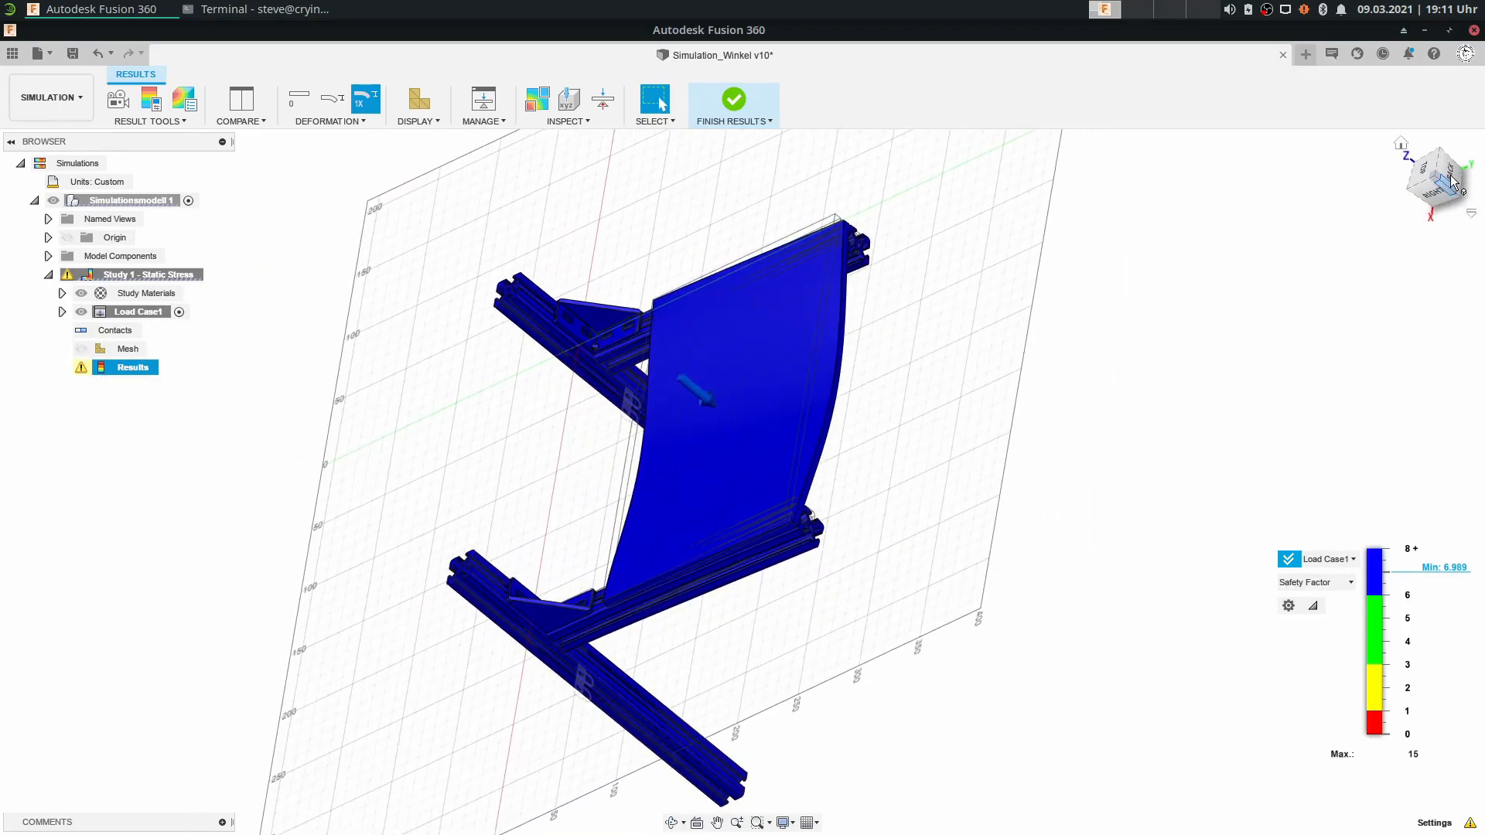
click(1453, 182)
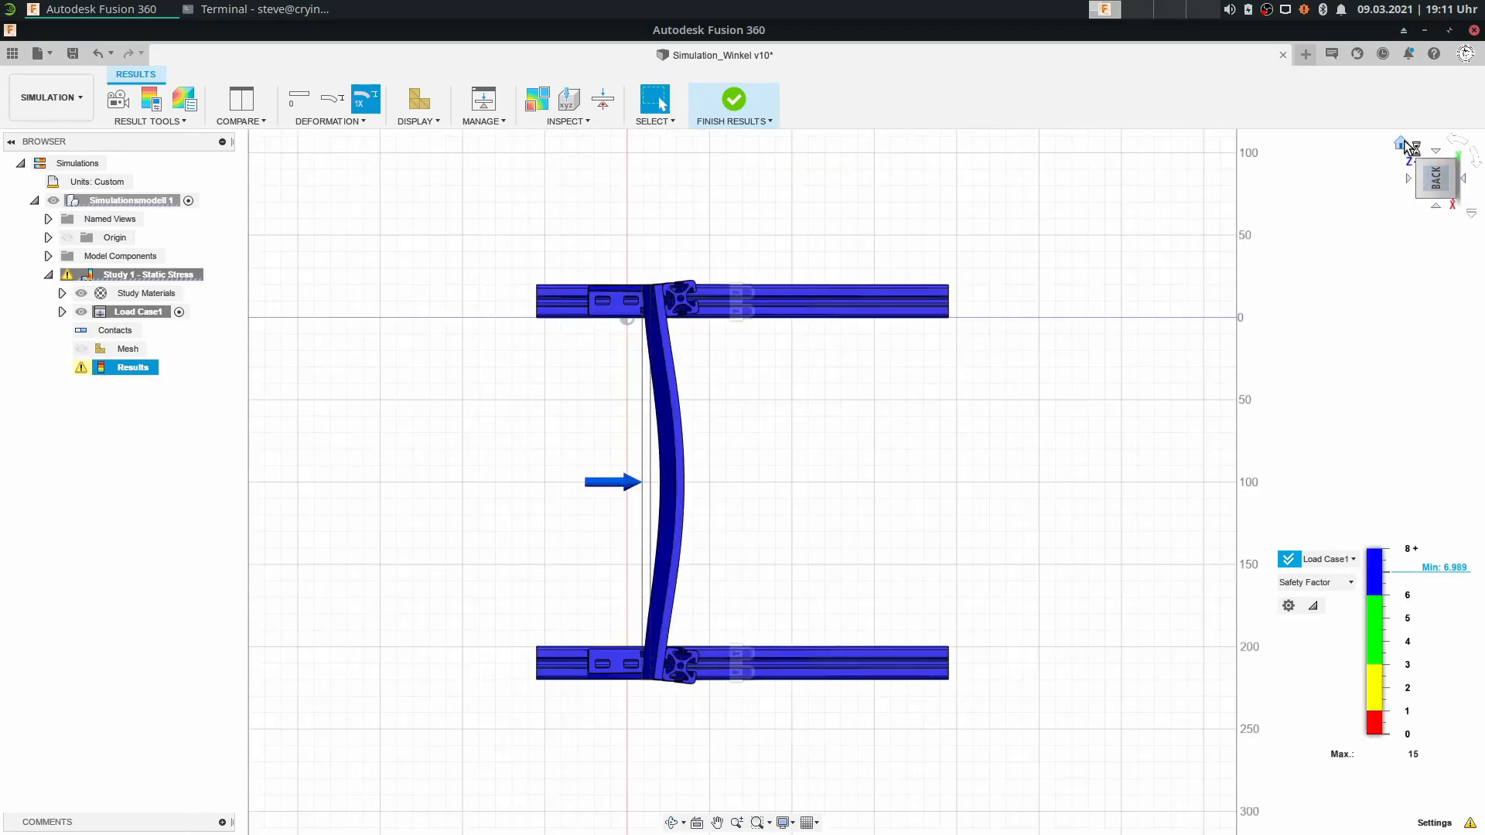
click(1403, 143)
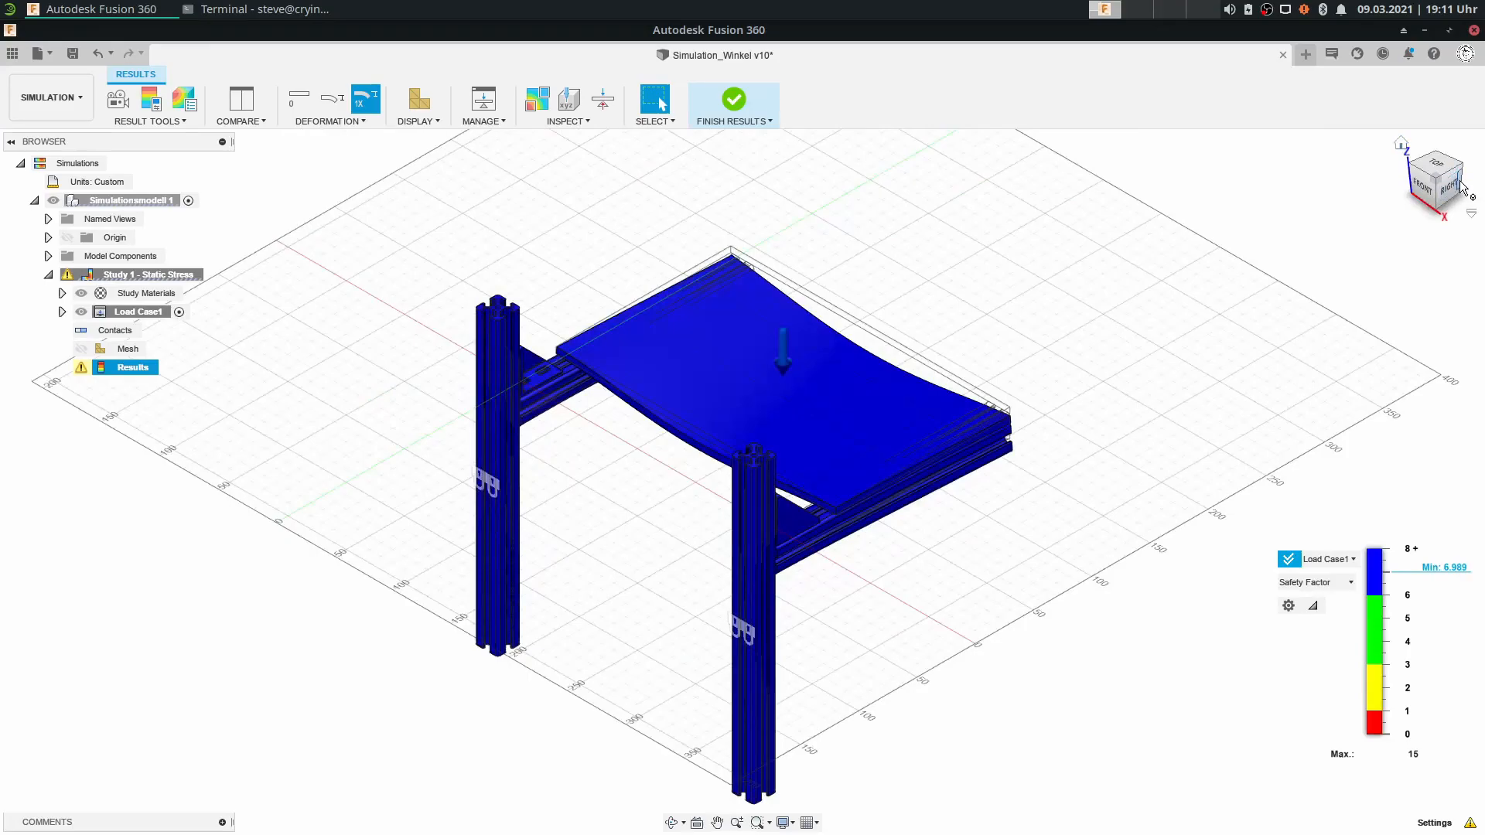
click(1460, 185)
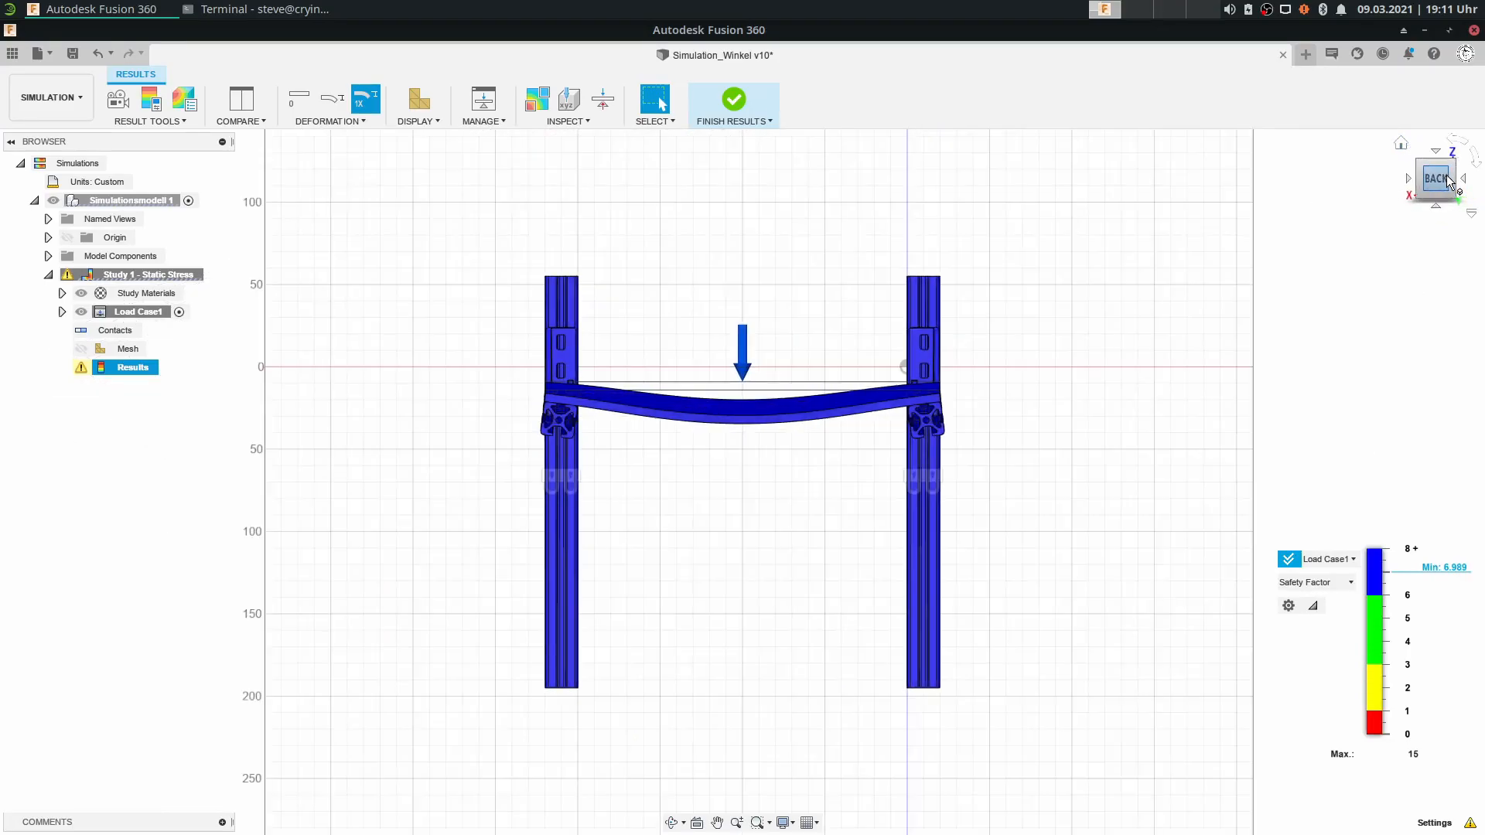
scroll(646, 374, up, 3)
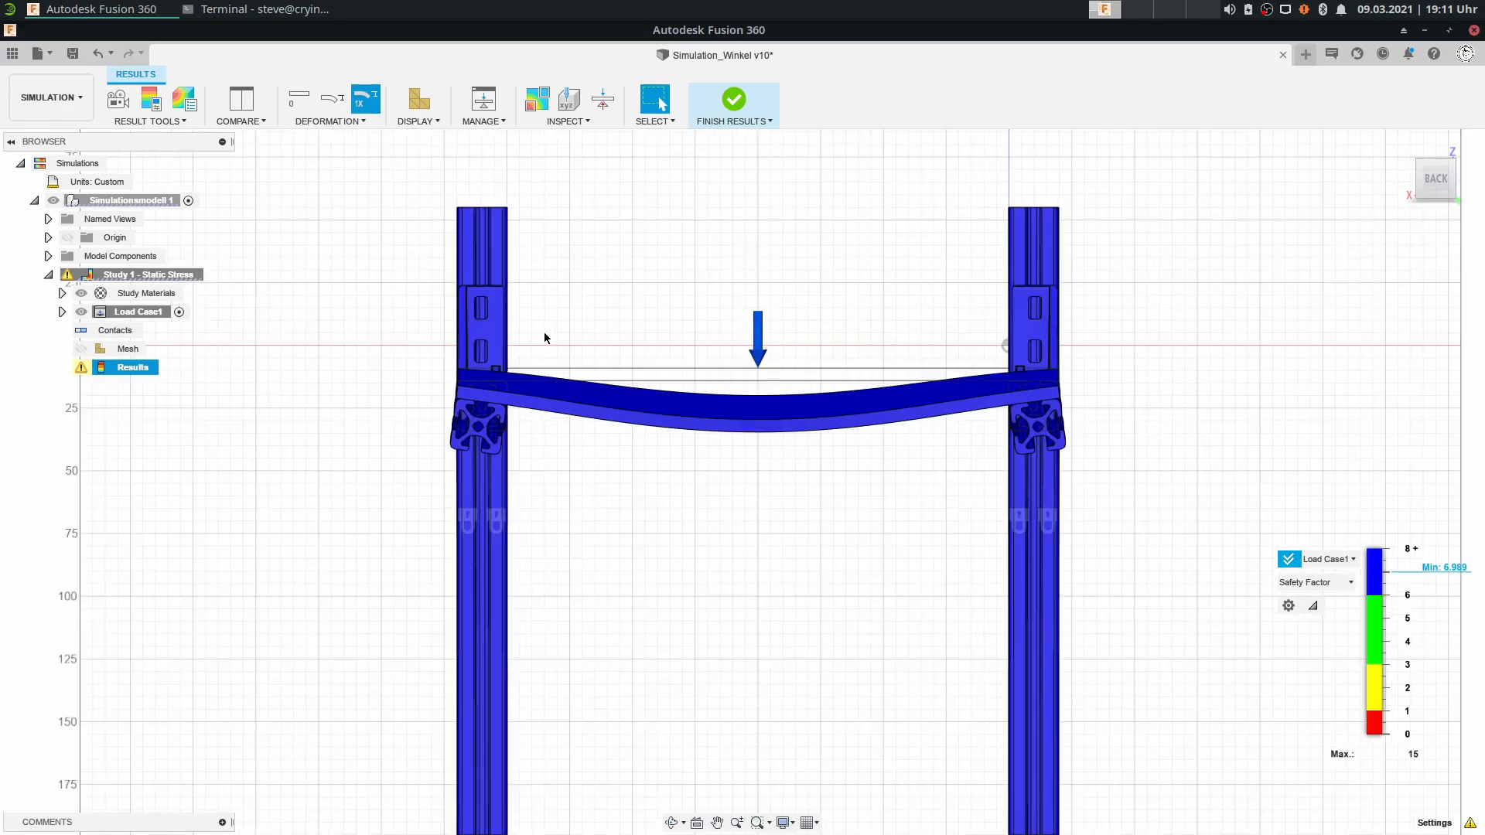
scroll(658, 421, up, 3)
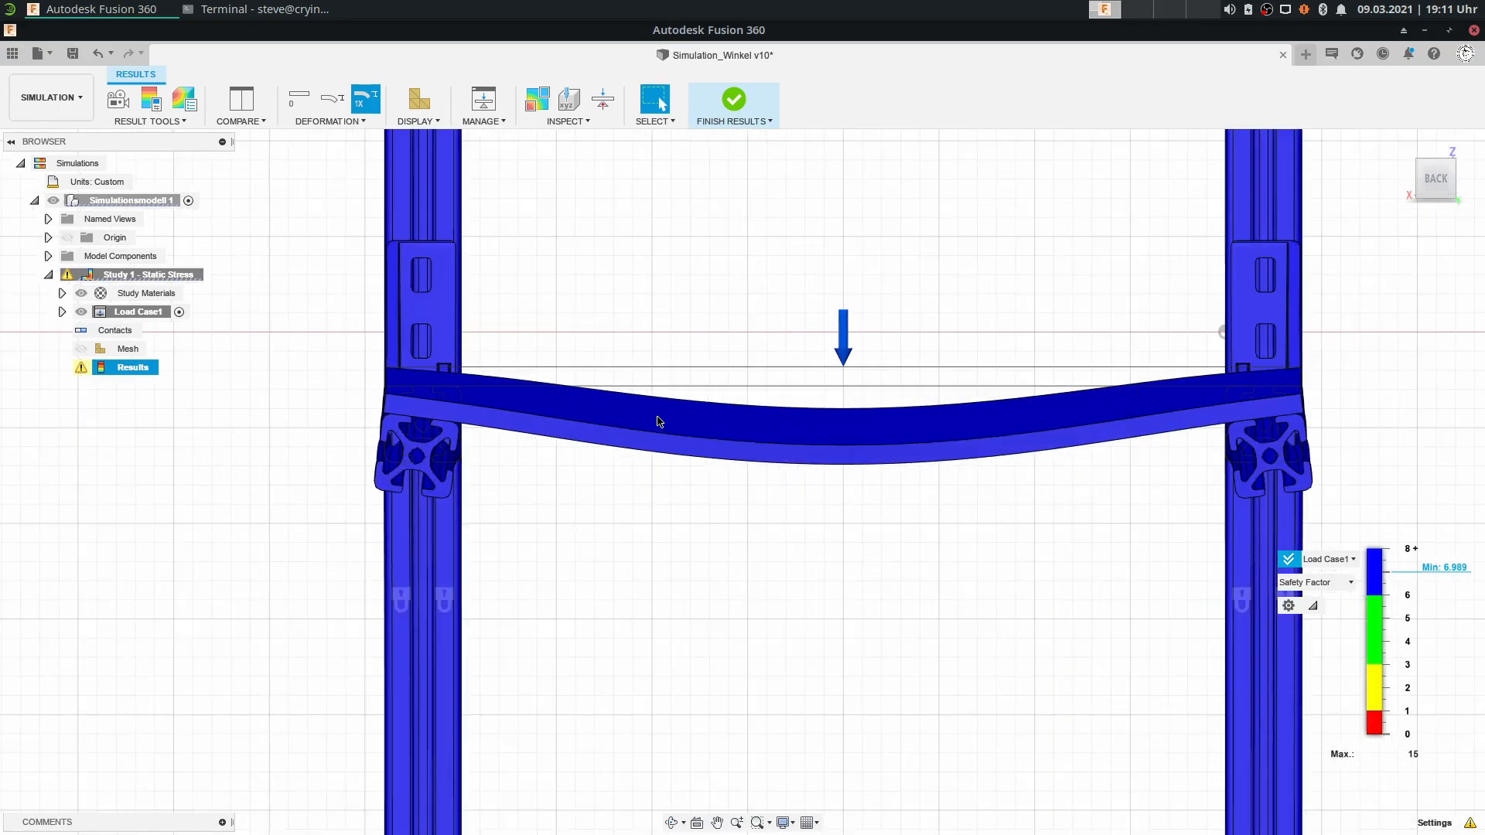
scroll(658, 421, up, 1)
scroll(659, 421, down, 3)
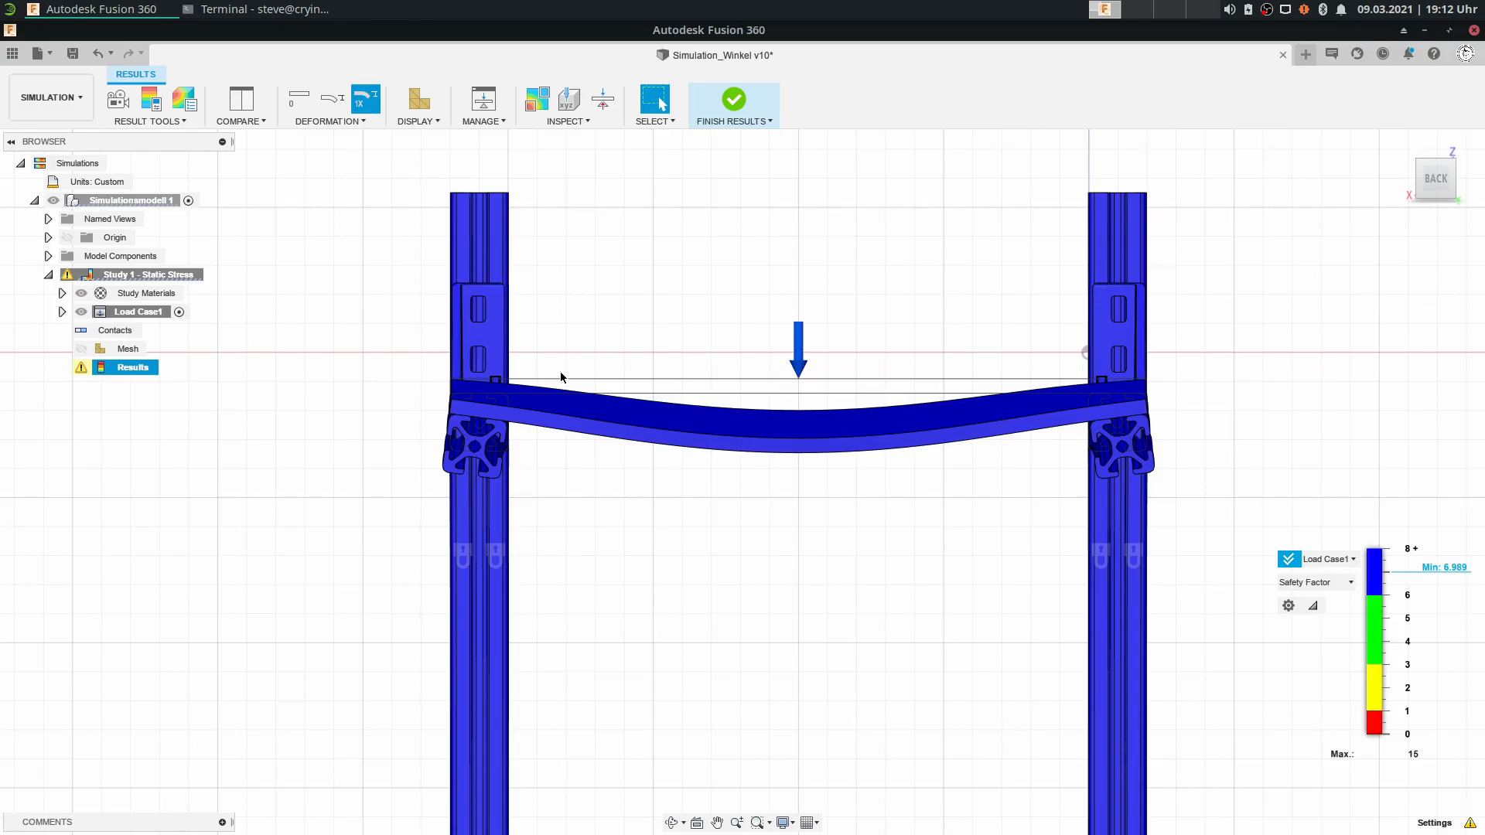
Check the available result types, and review the results details with the safety factor targets and the Generative Design recommendation.
click(1351, 584)
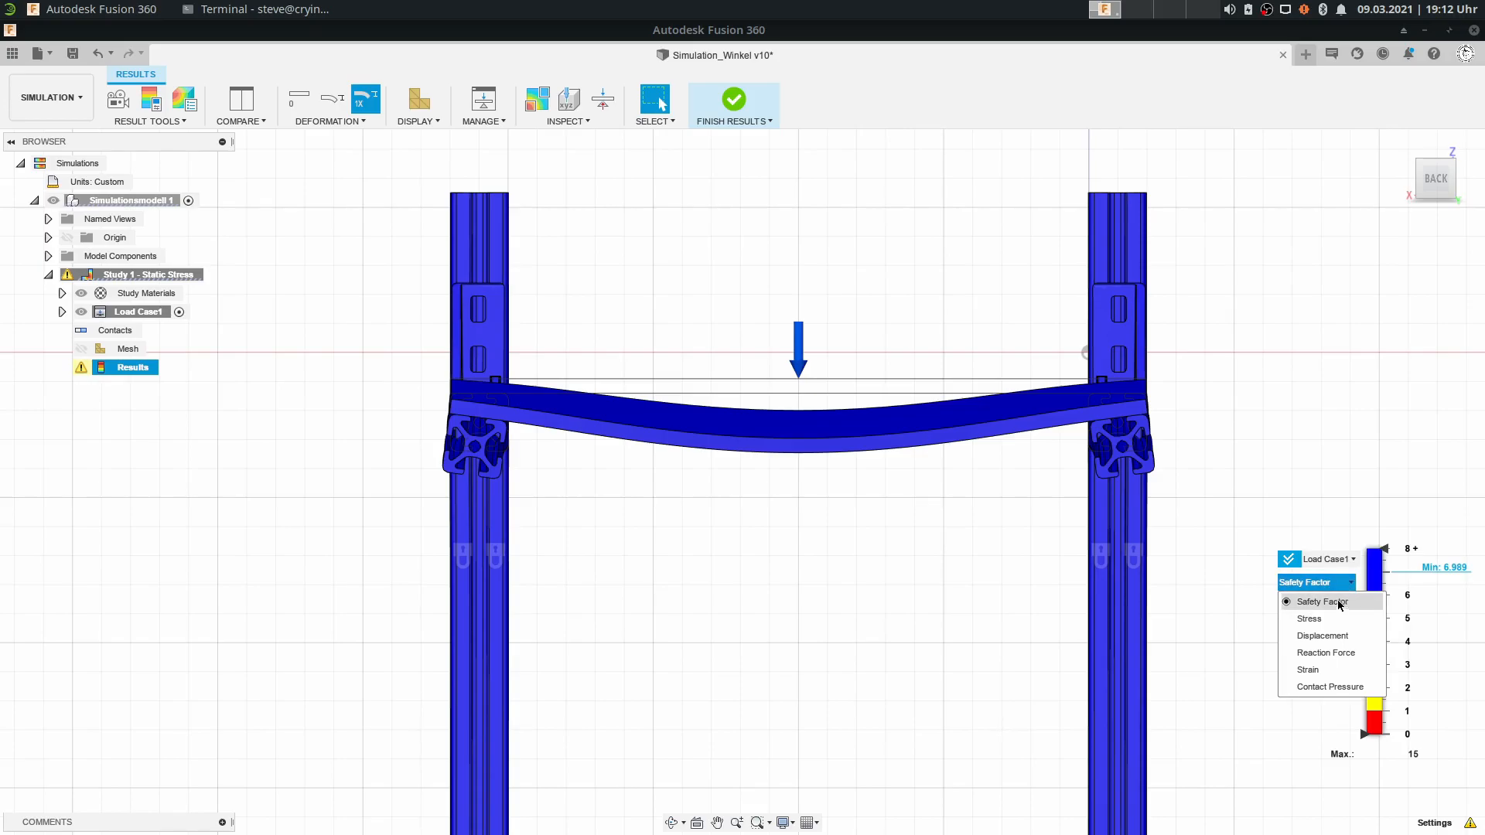
click(1334, 590)
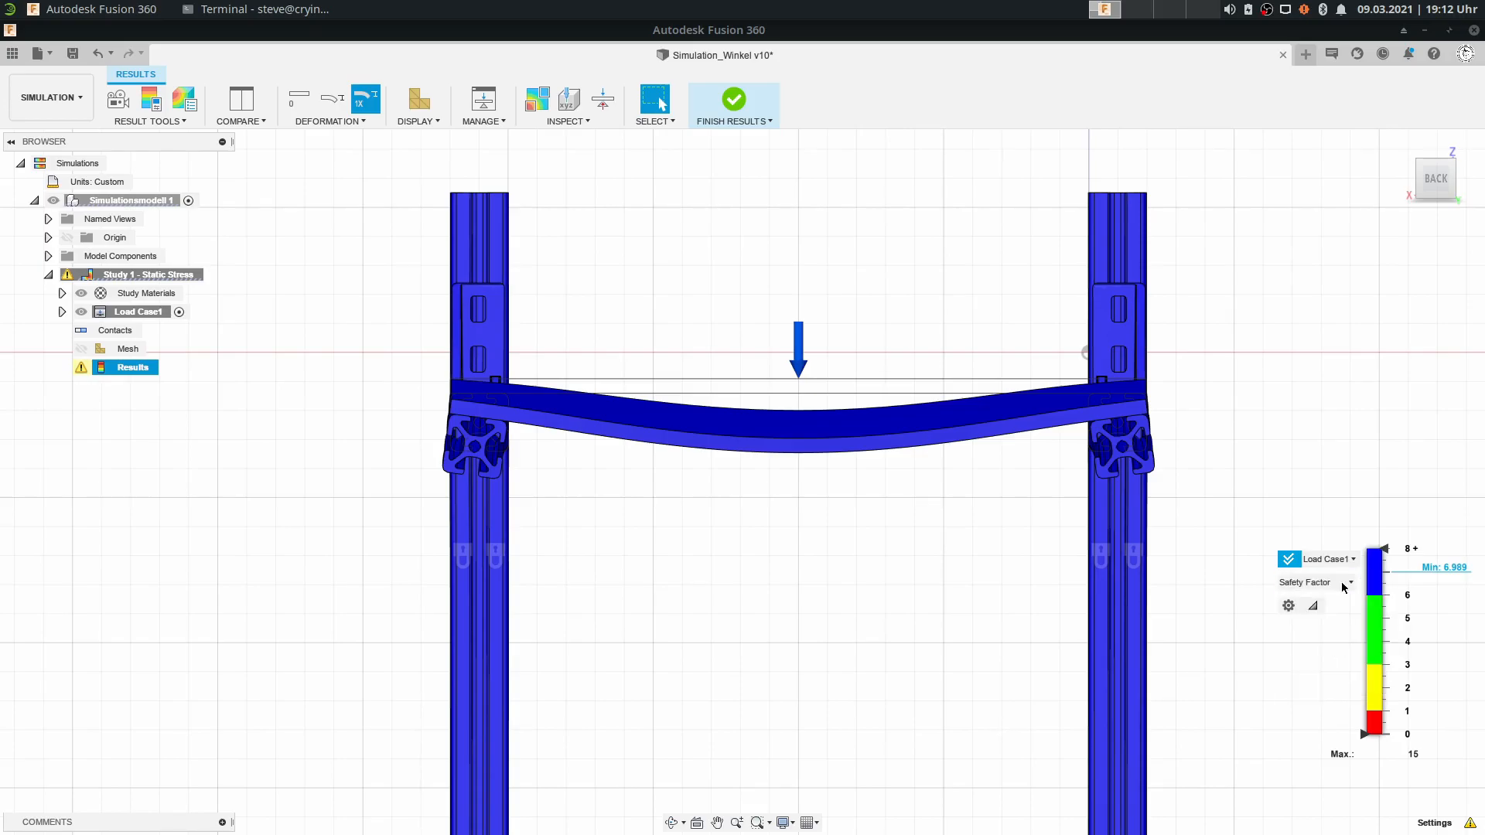
click(1289, 559)
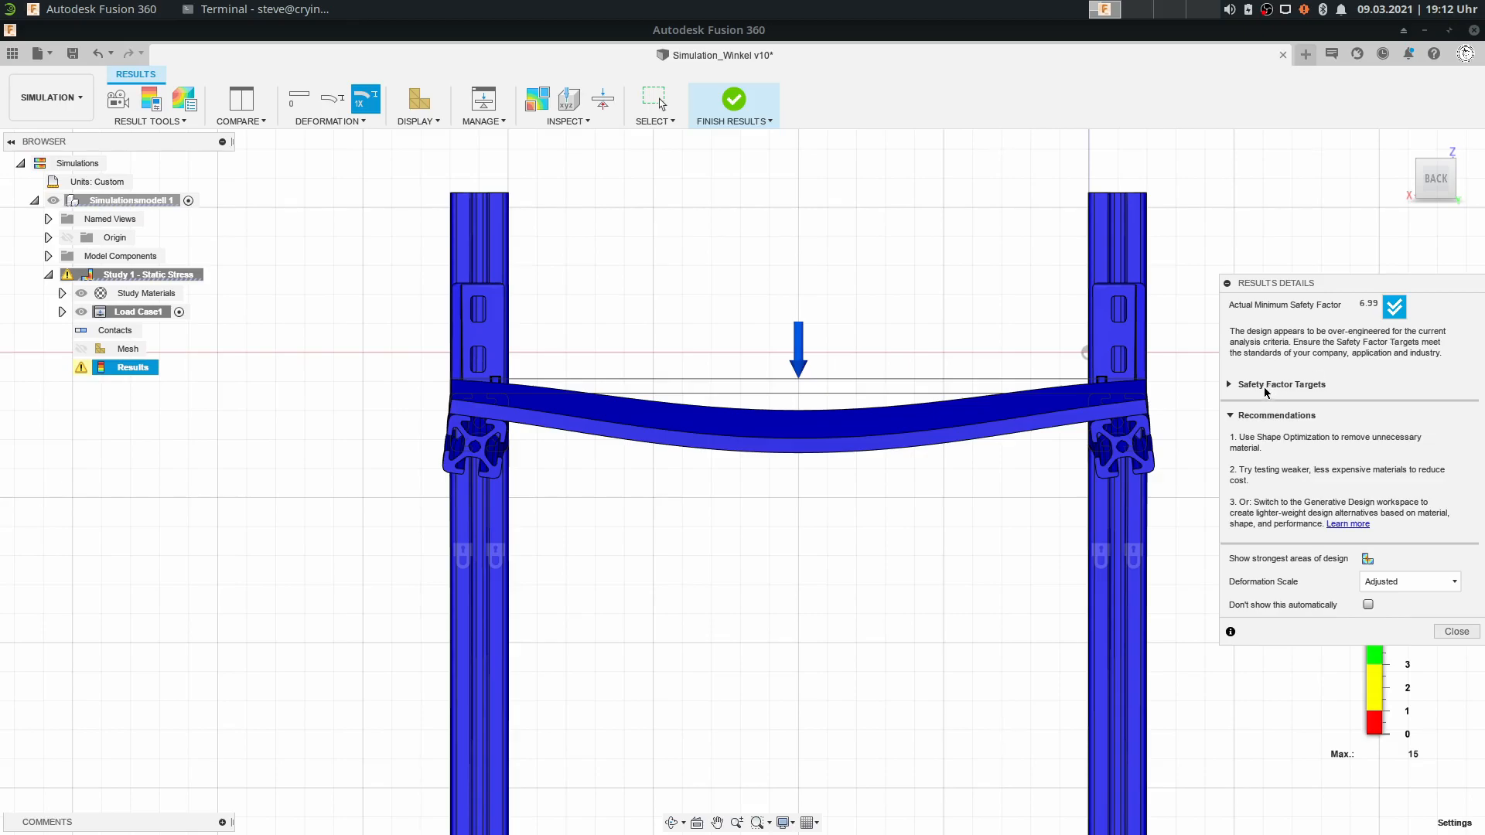
click(1231, 391)
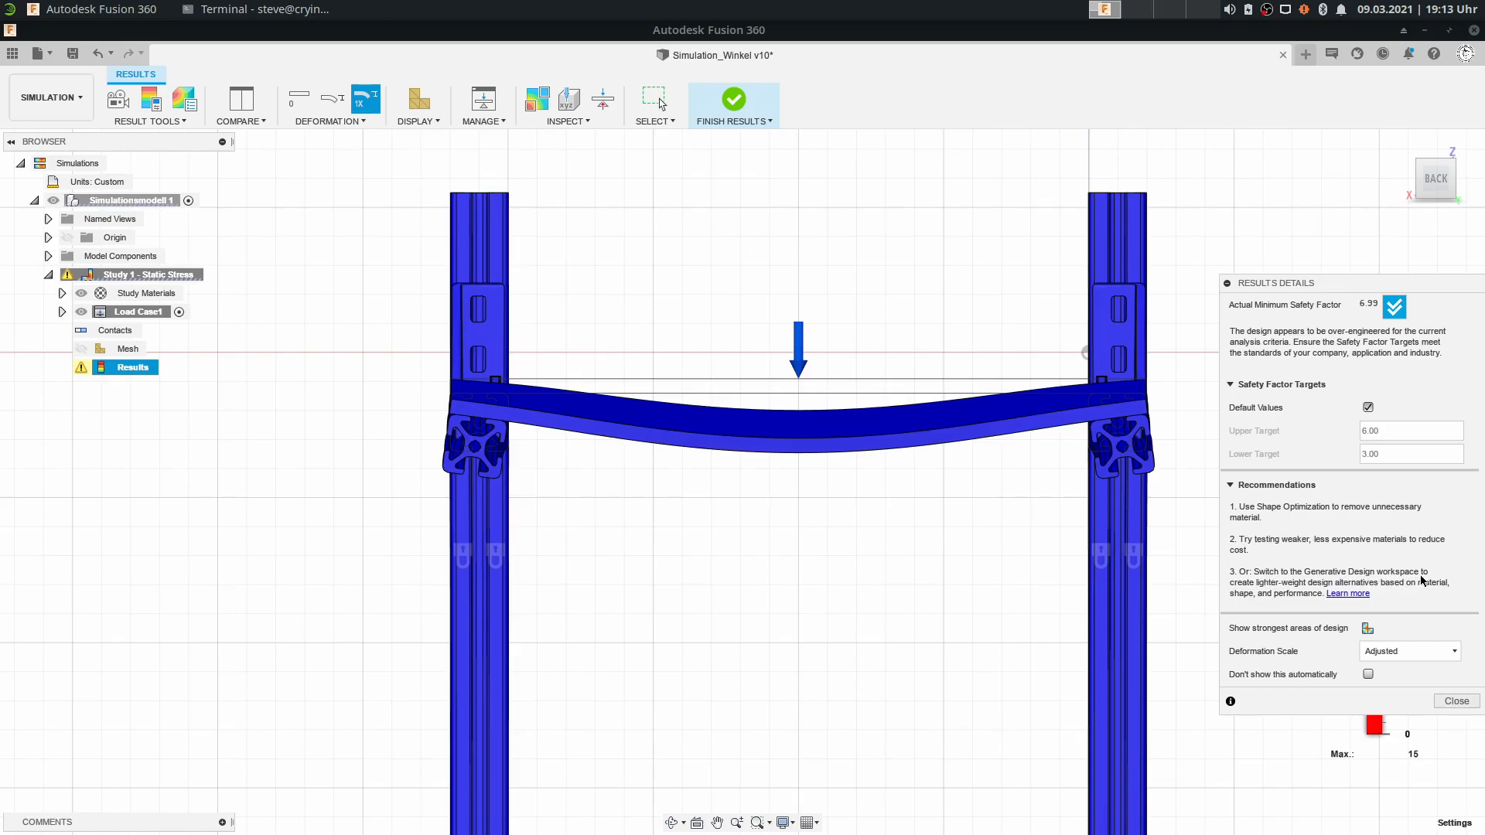
click(48, 98)
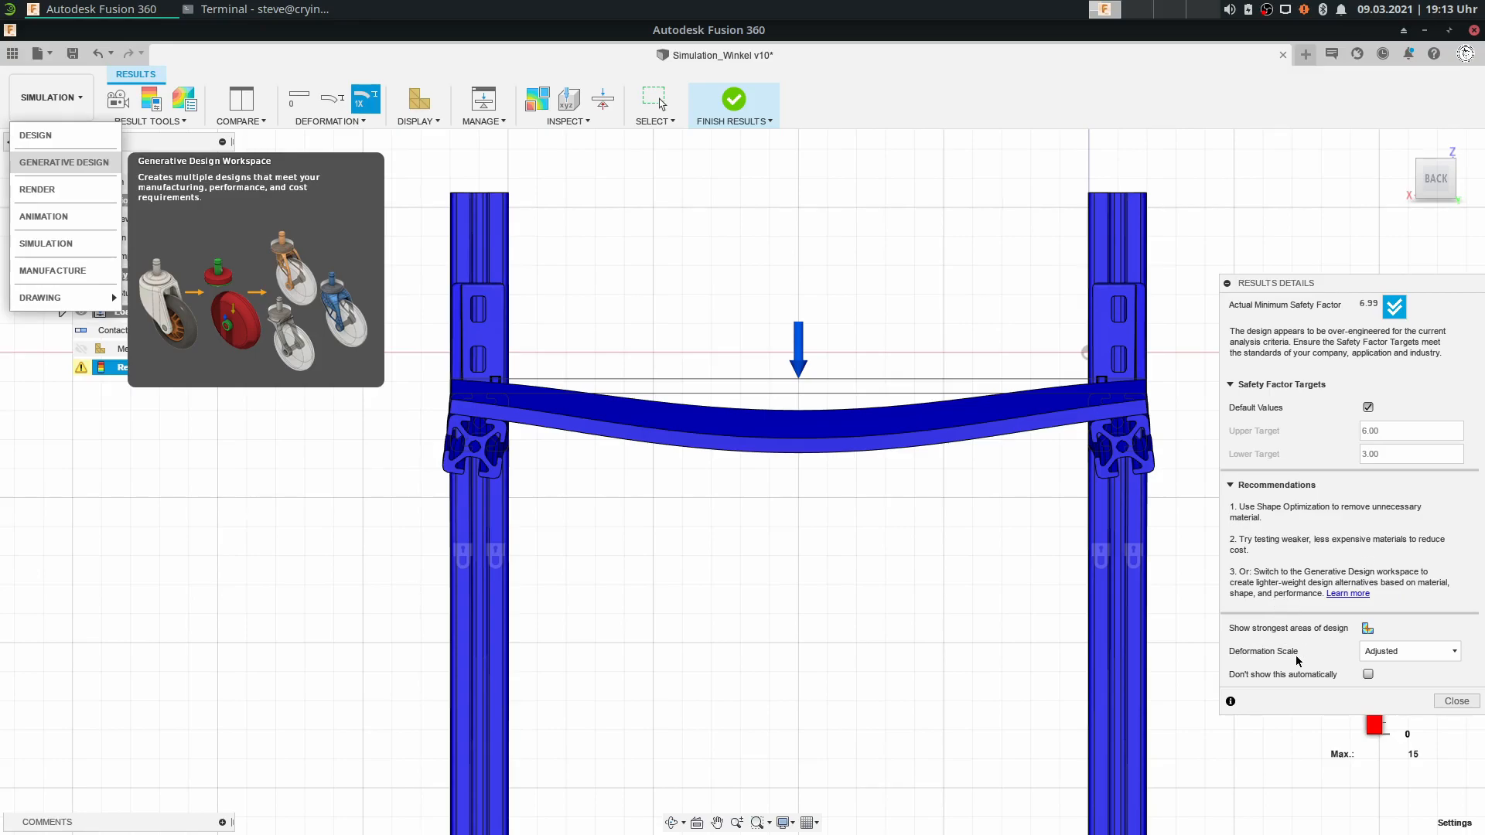
Show the deformation at the Actual scale and inspect the shelf plate up close.
click(1384, 658)
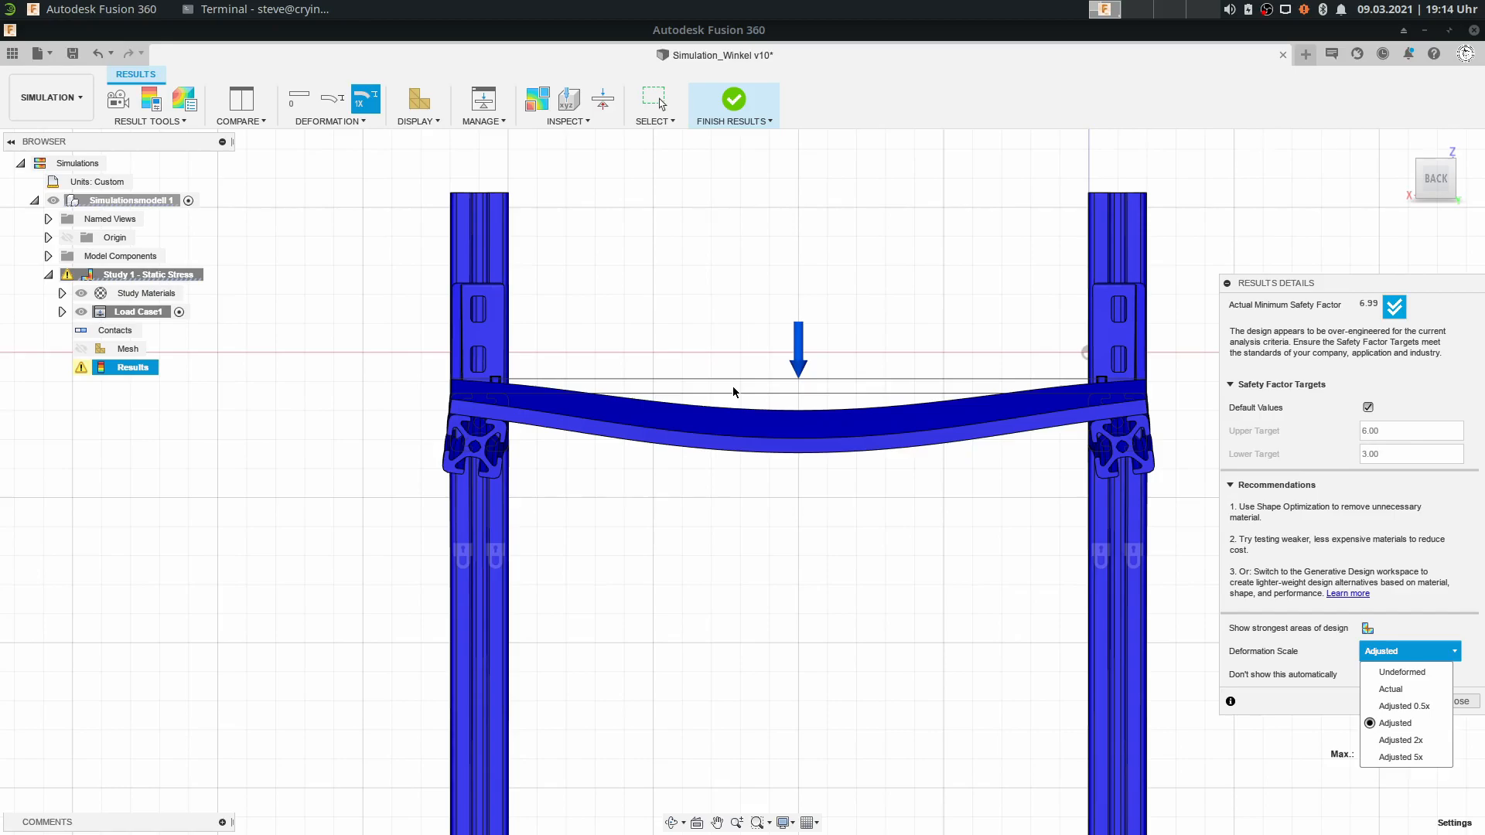
click(1408, 689)
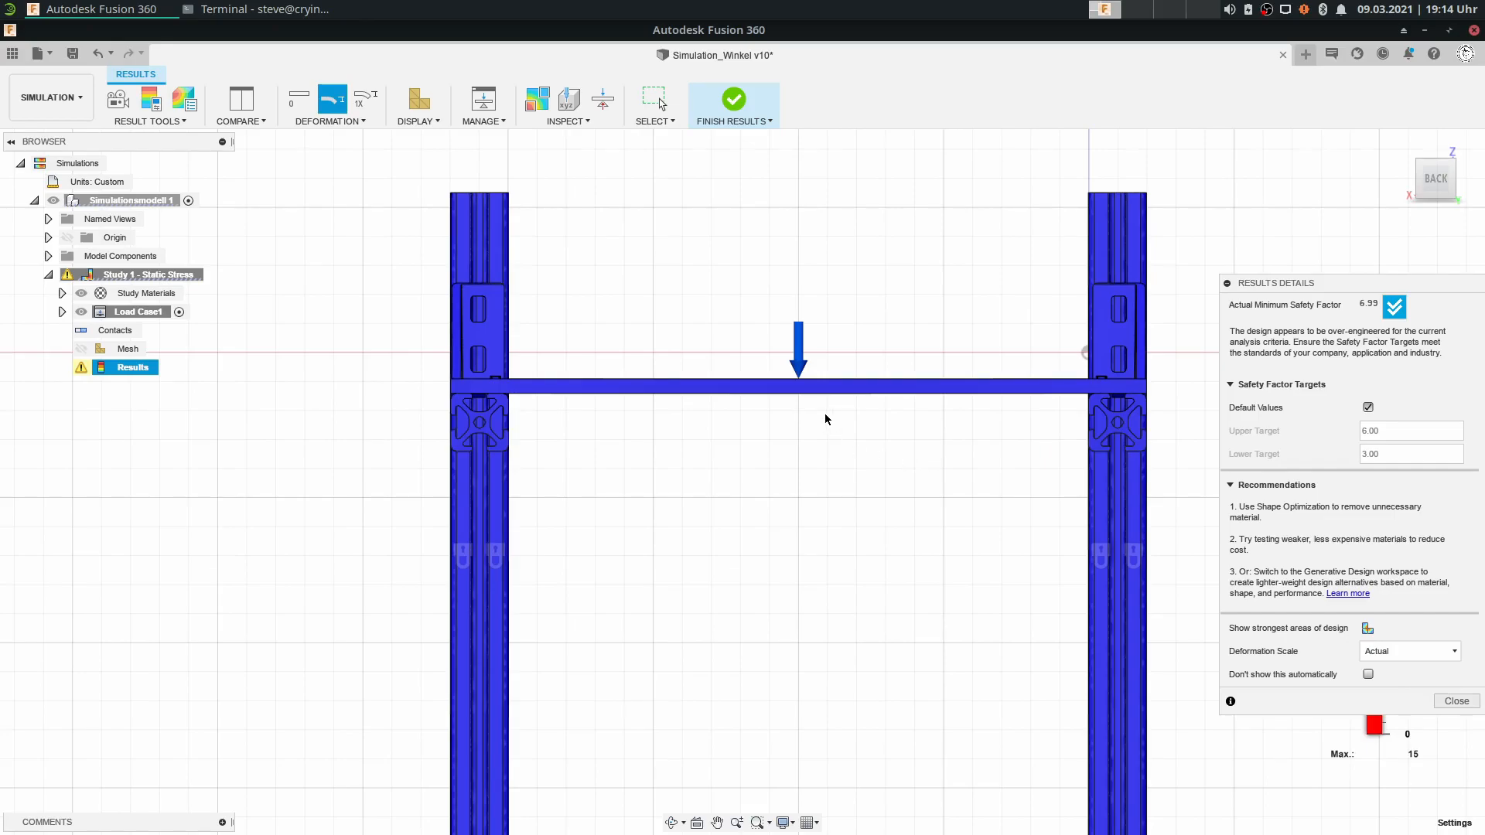
scroll(826, 415, up, 3)
scroll(629, 382, down, 3)
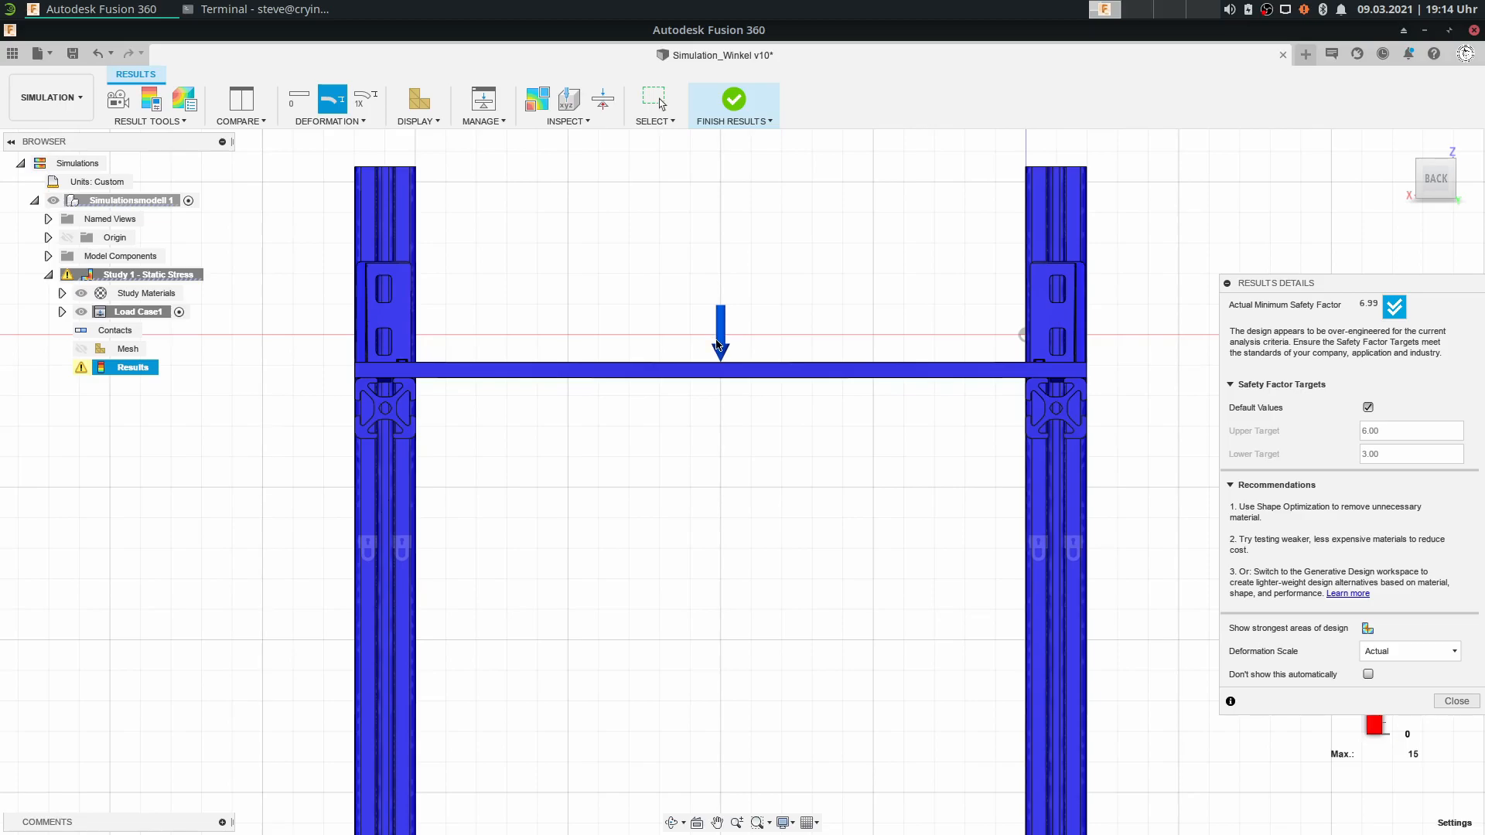
scroll(721, 389, up, 3)
scroll(721, 389, down, 4)
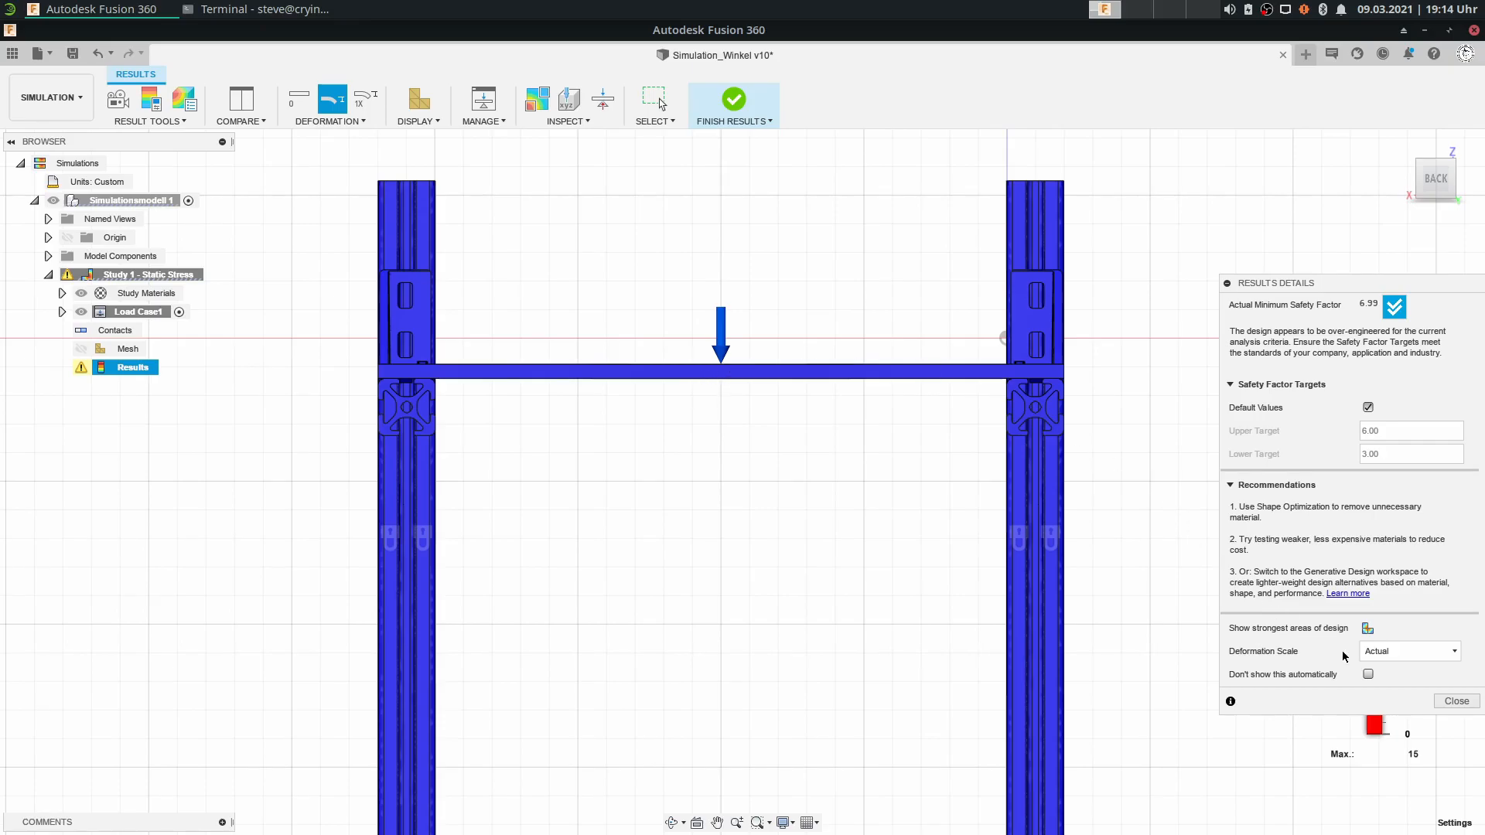
Compare the deformation scale Adjusted 0.5x with Adjusted, leaving the display on Adjusted.
click(1396, 651)
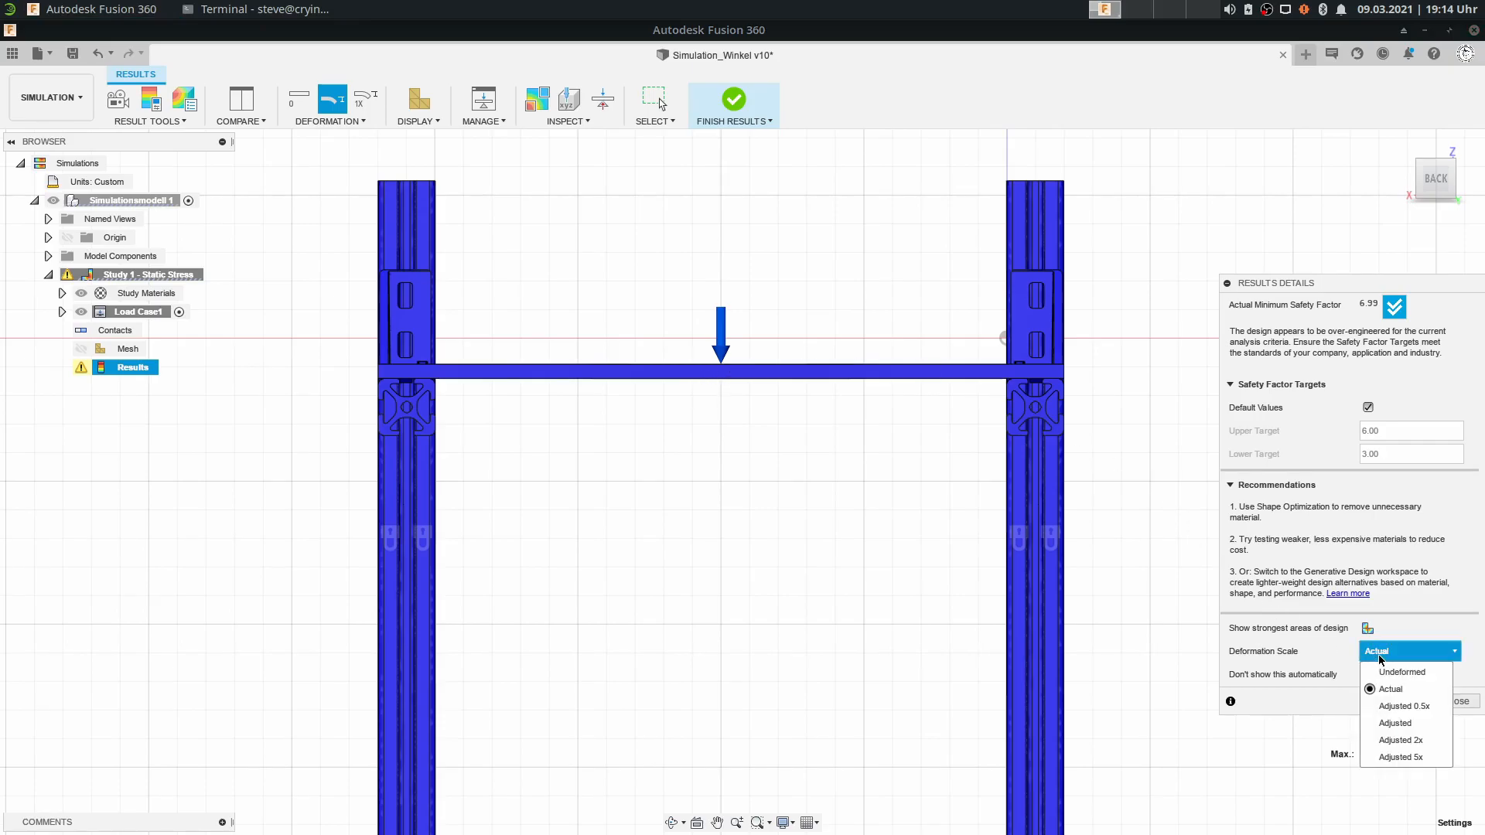
click(1412, 707)
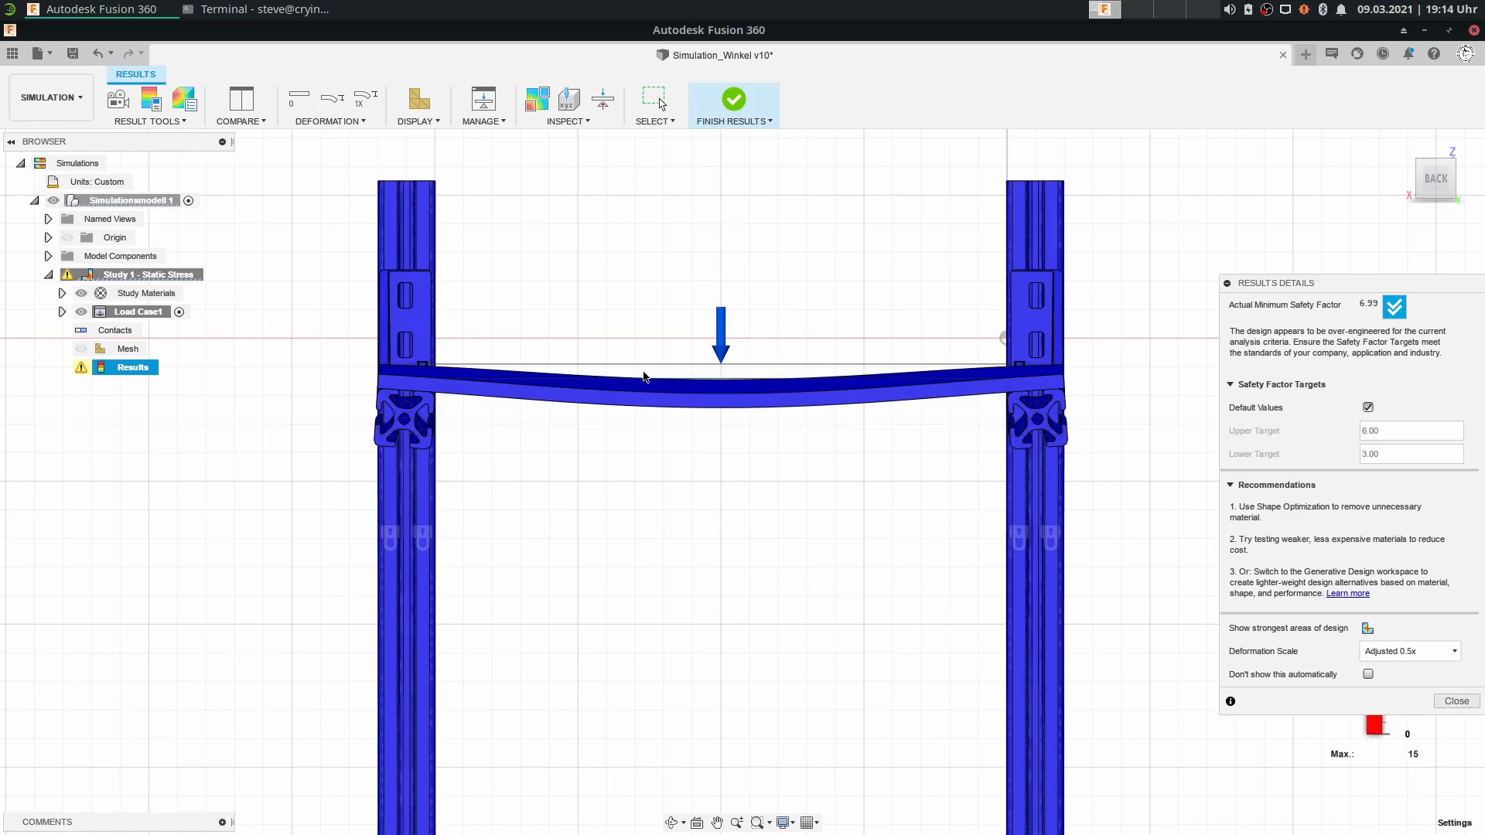
click(1364, 655)
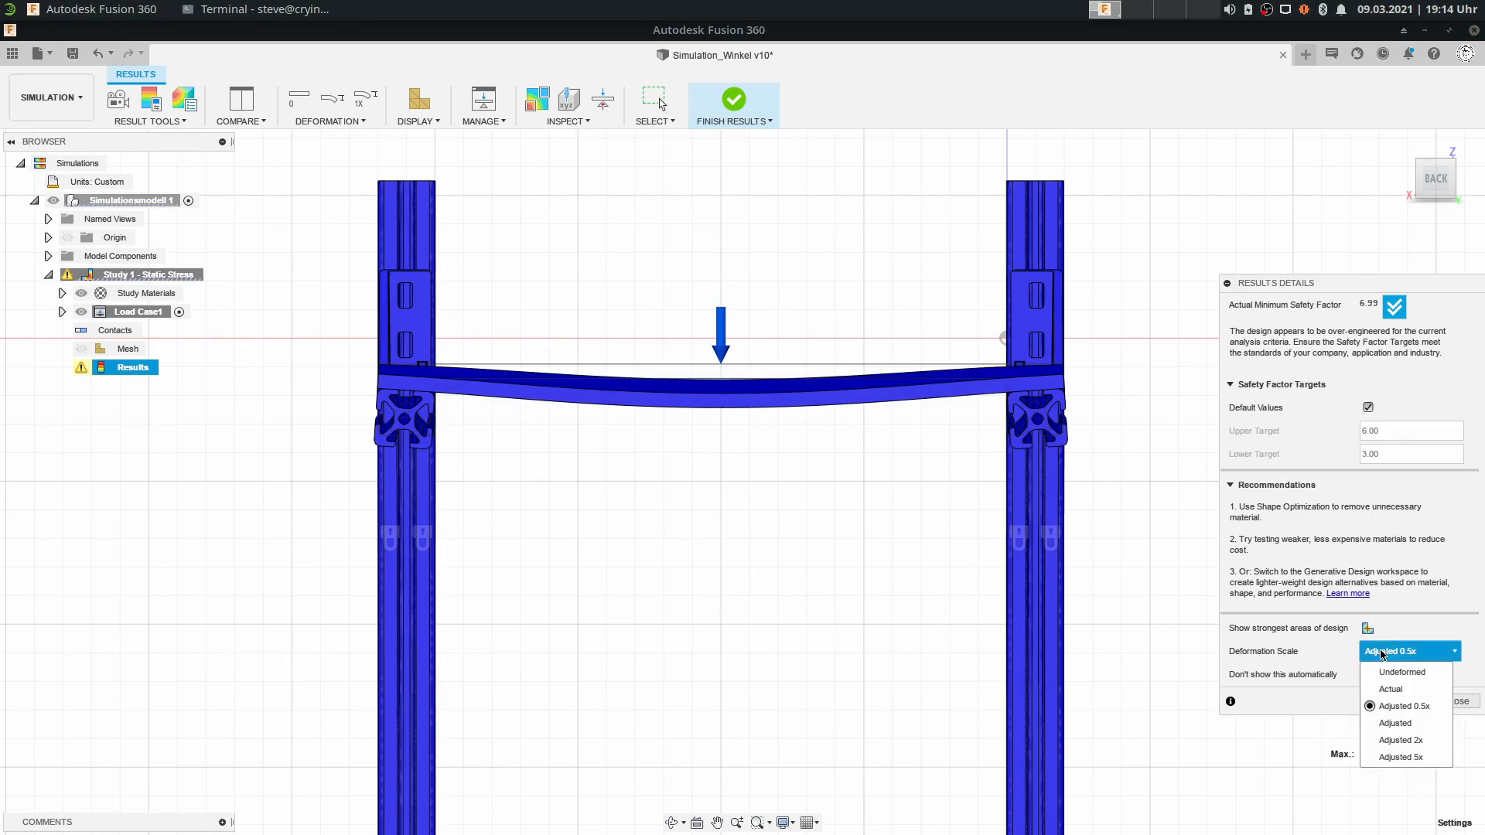
click(1426, 728)
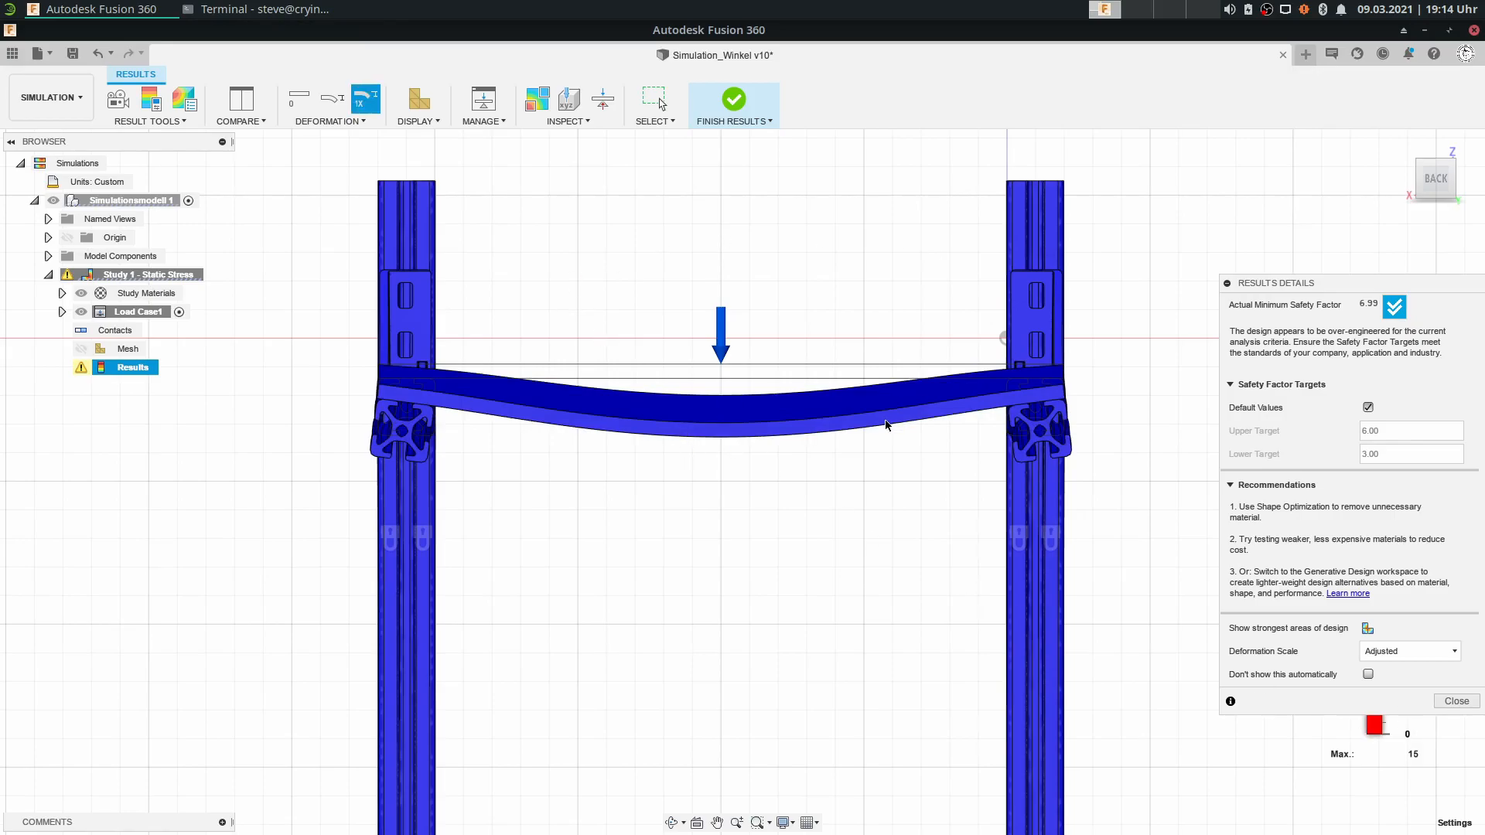
Show the shelf's deformation at the Adjusted 2x scale and then at Adjusted 5x.
click(1404, 657)
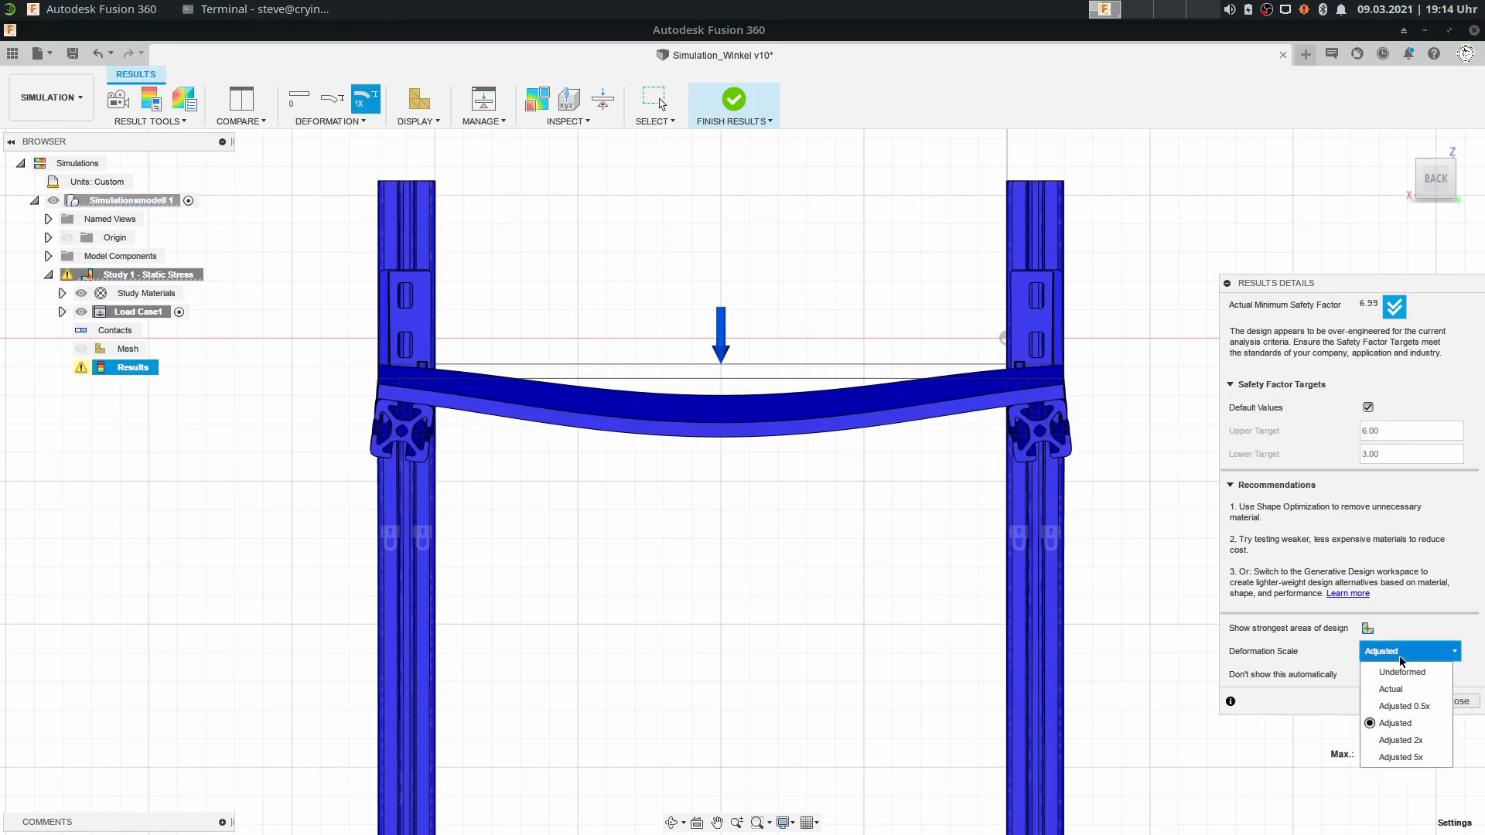
click(1425, 742)
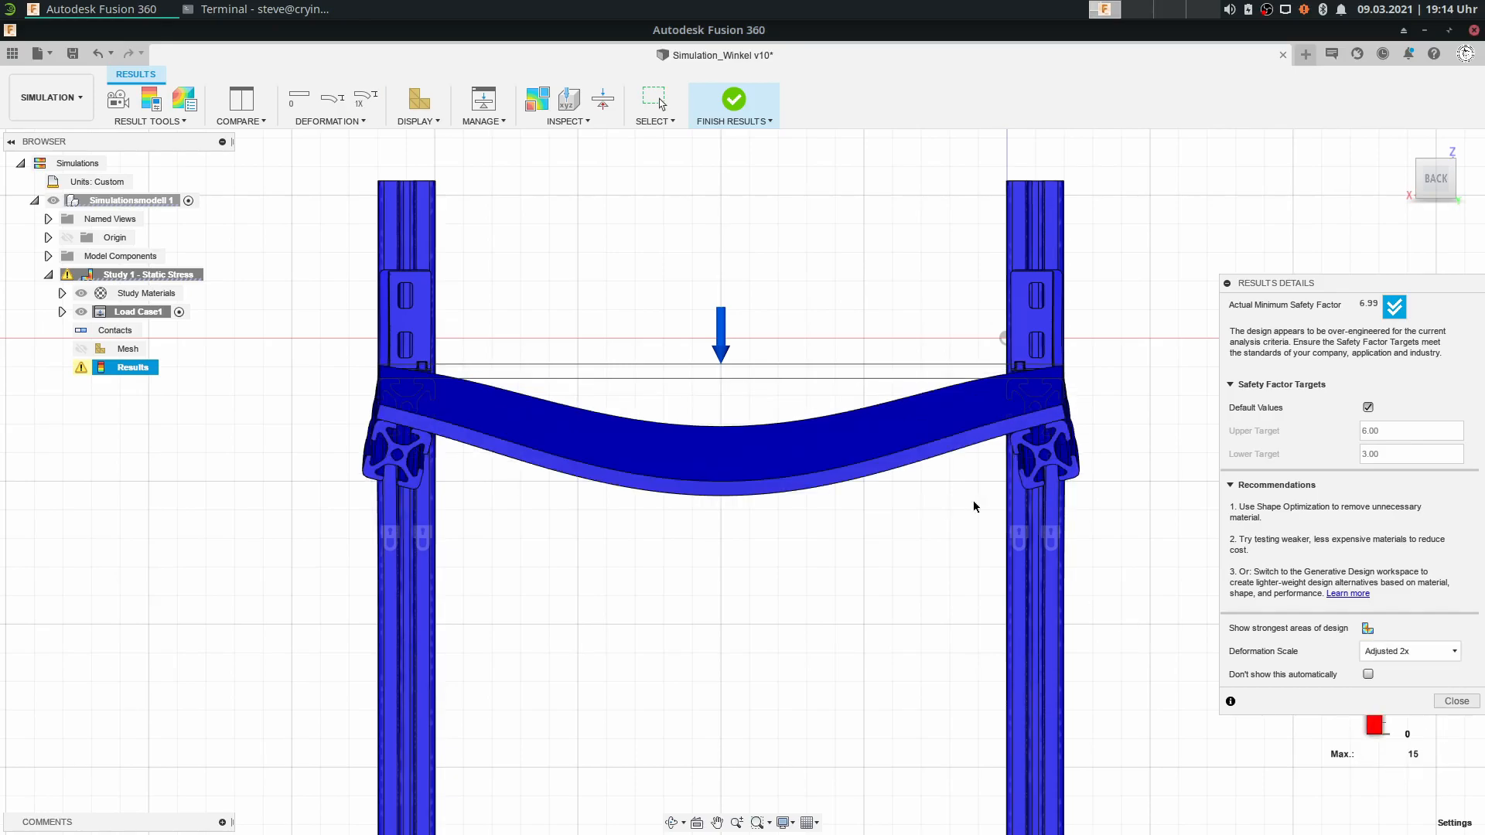
click(1424, 652)
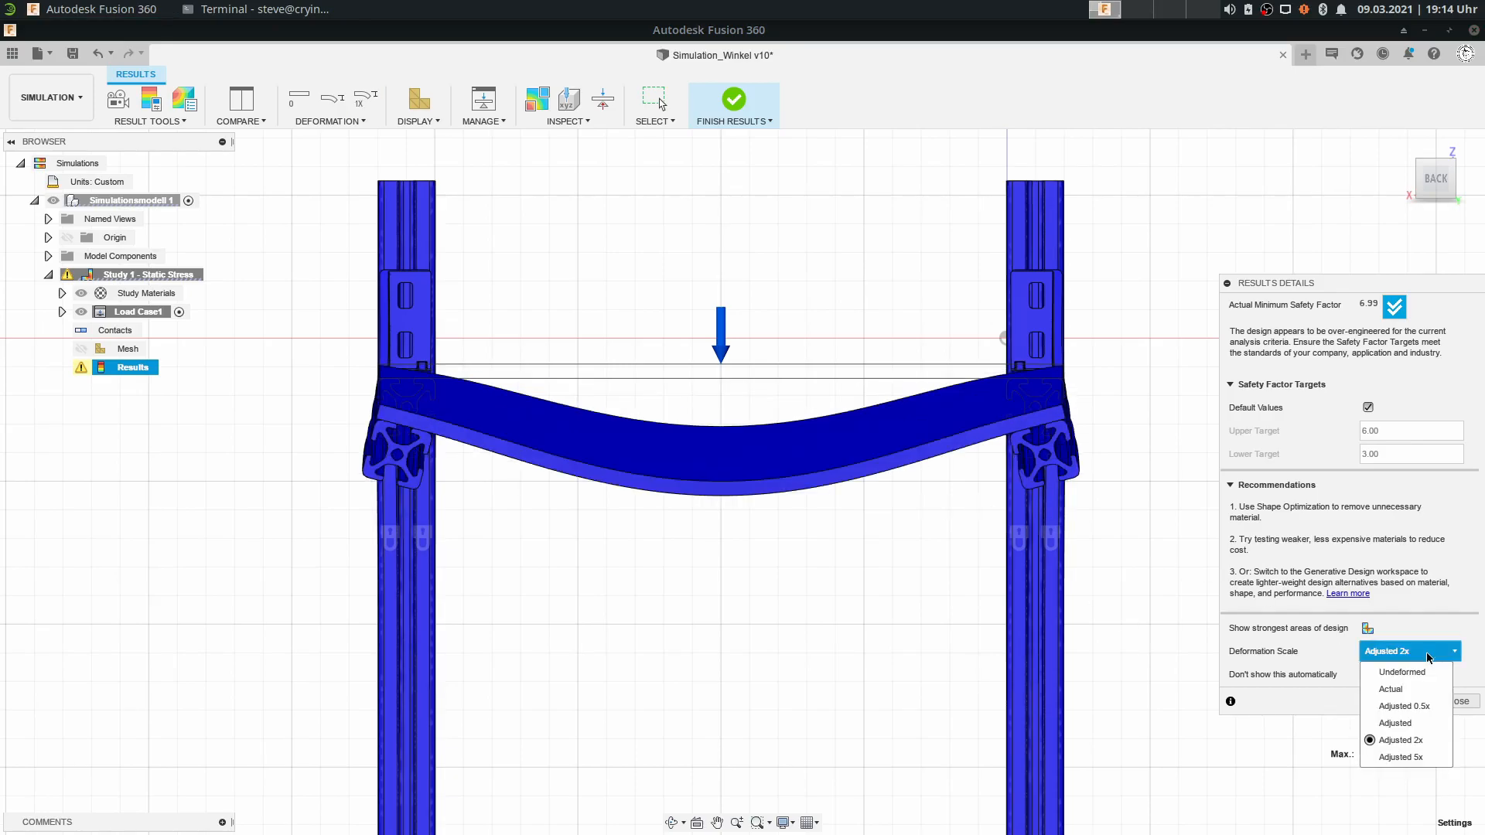
click(1423, 758)
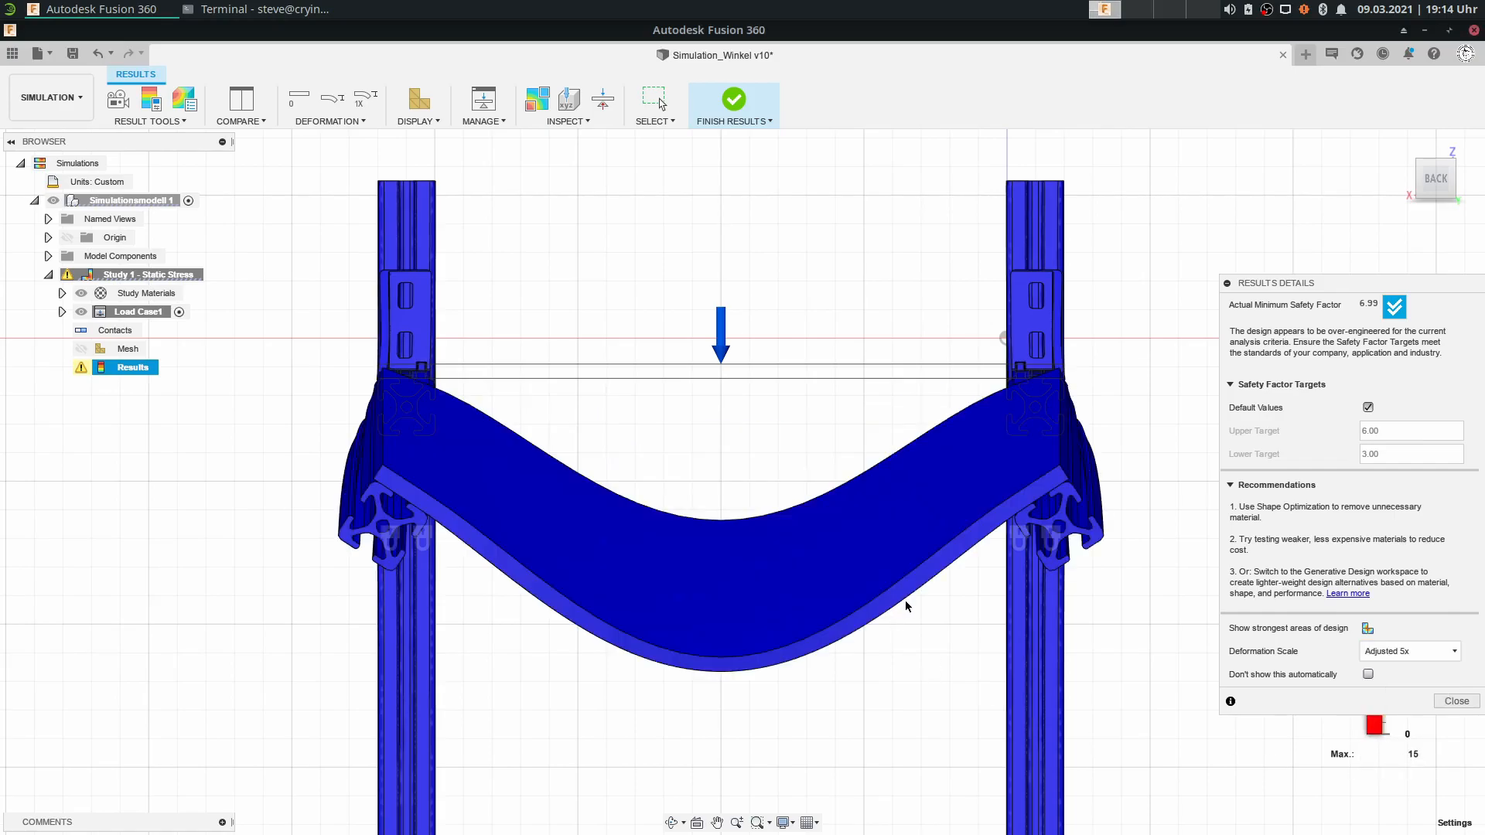
Examine the exaggerated deformation from the home view and a right-back side view, and close the results details.
mouse_move(1435, 179)
mouse_down()
mouse_move(1316, 211)
mouse_move(1421, 183)
mouse_up()
click(1402, 147)
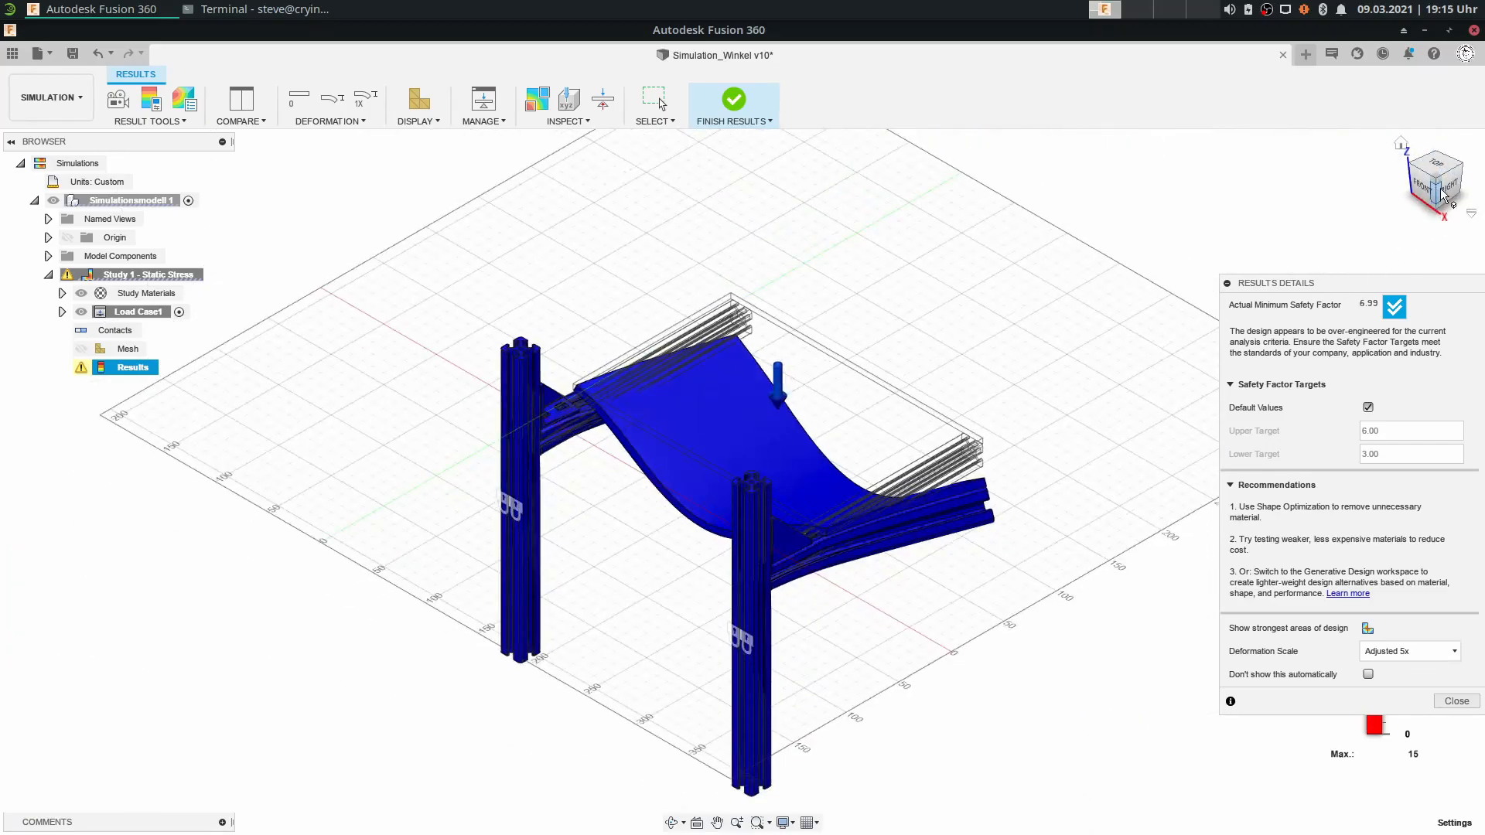
click(1461, 186)
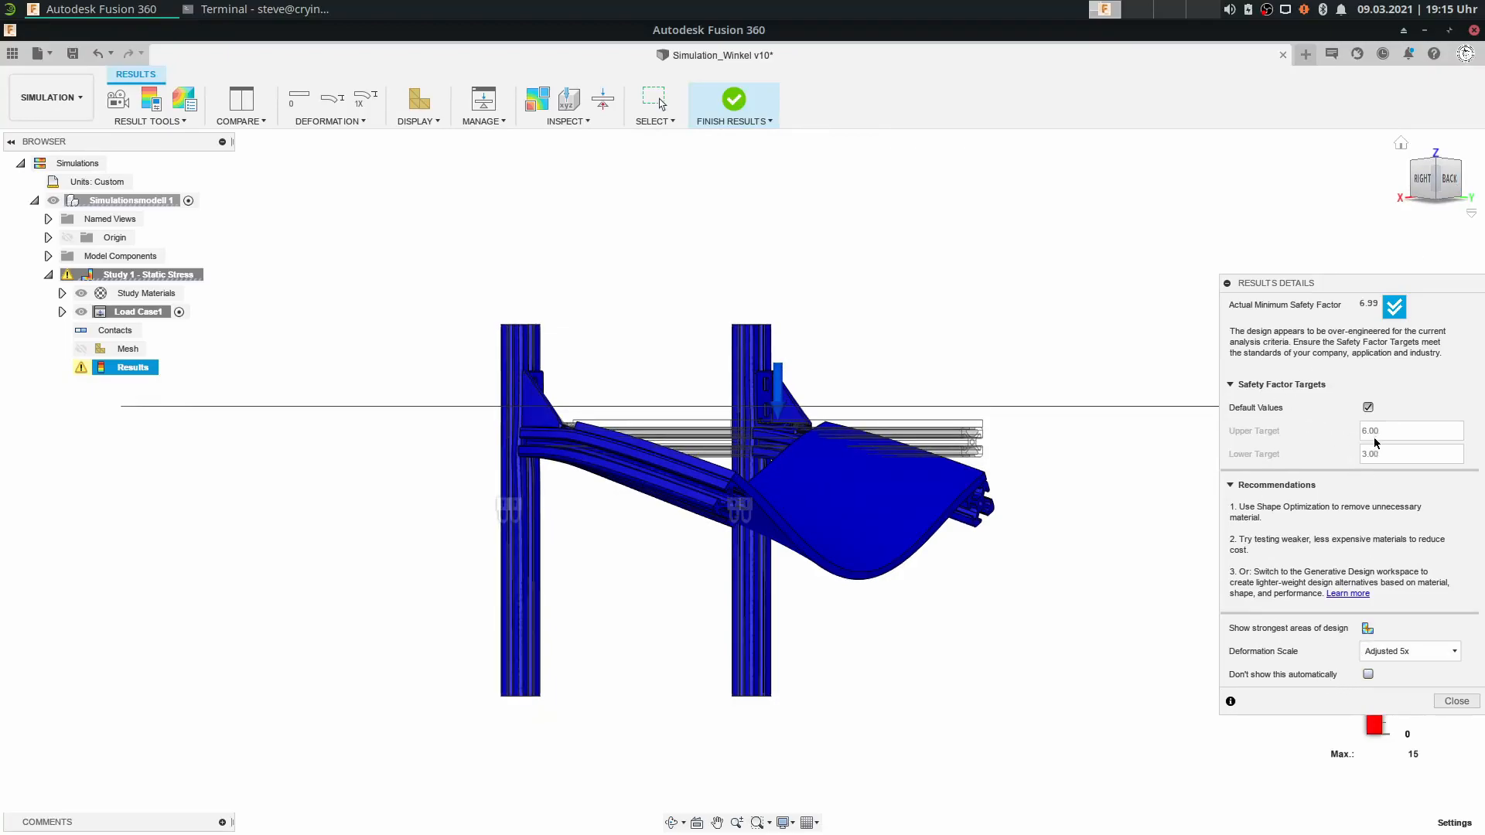
click(1455, 701)
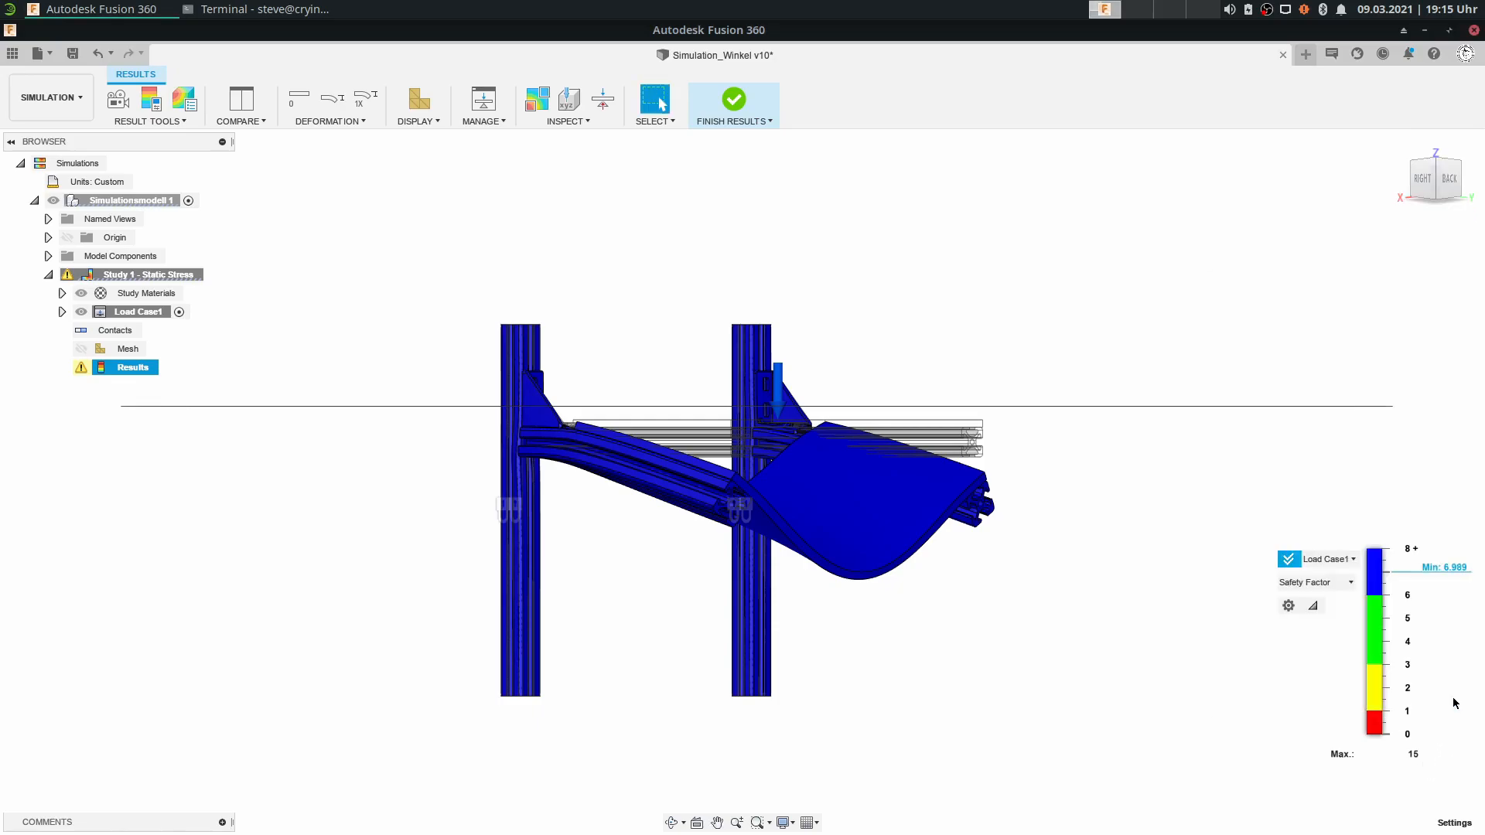
Review the Von Mises stress and the total displacement results, inspecting the displacement of the shelf plate up close.
click(1306, 588)
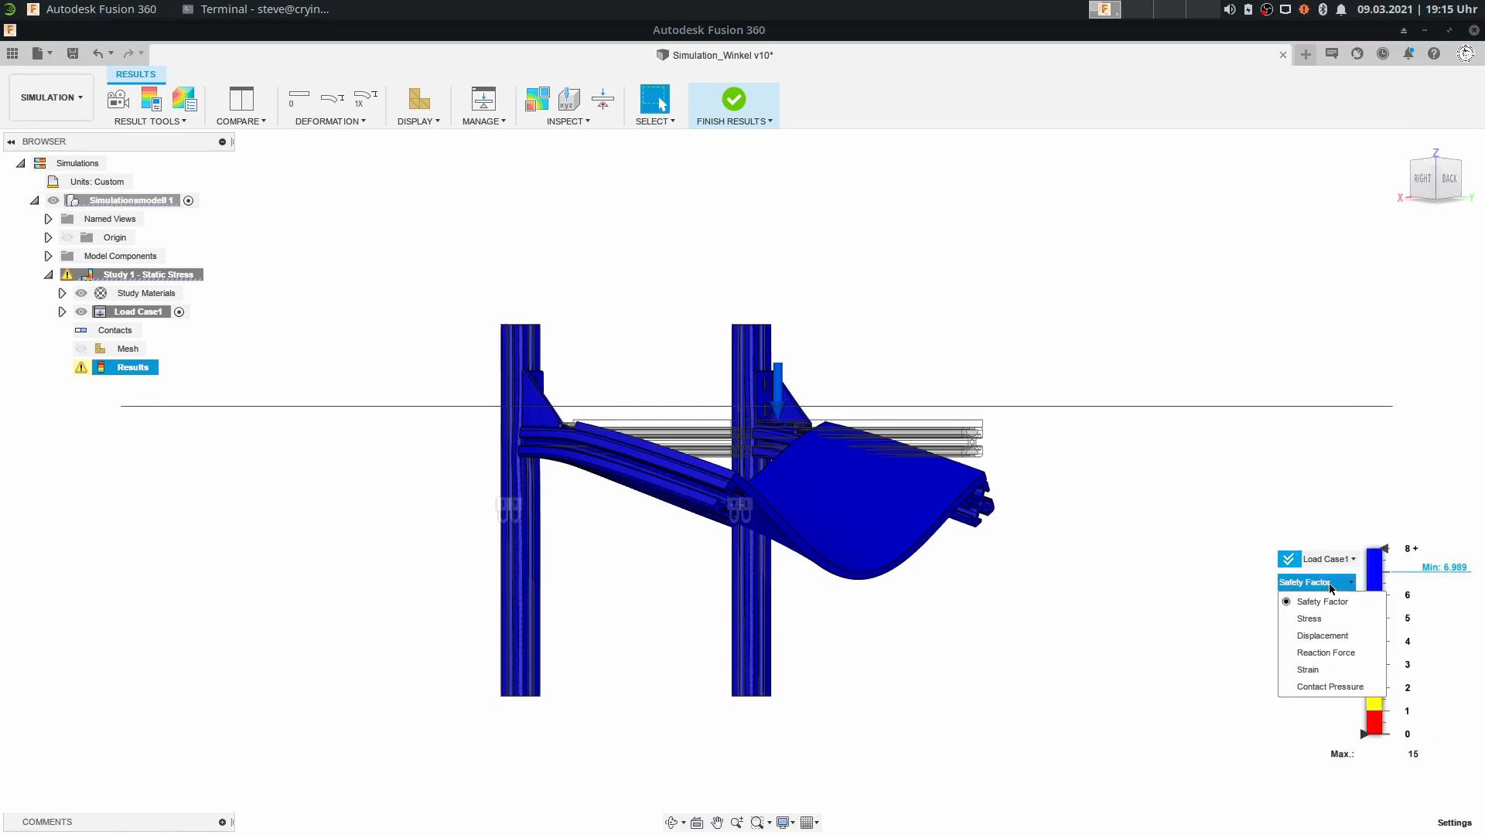
click(1316, 621)
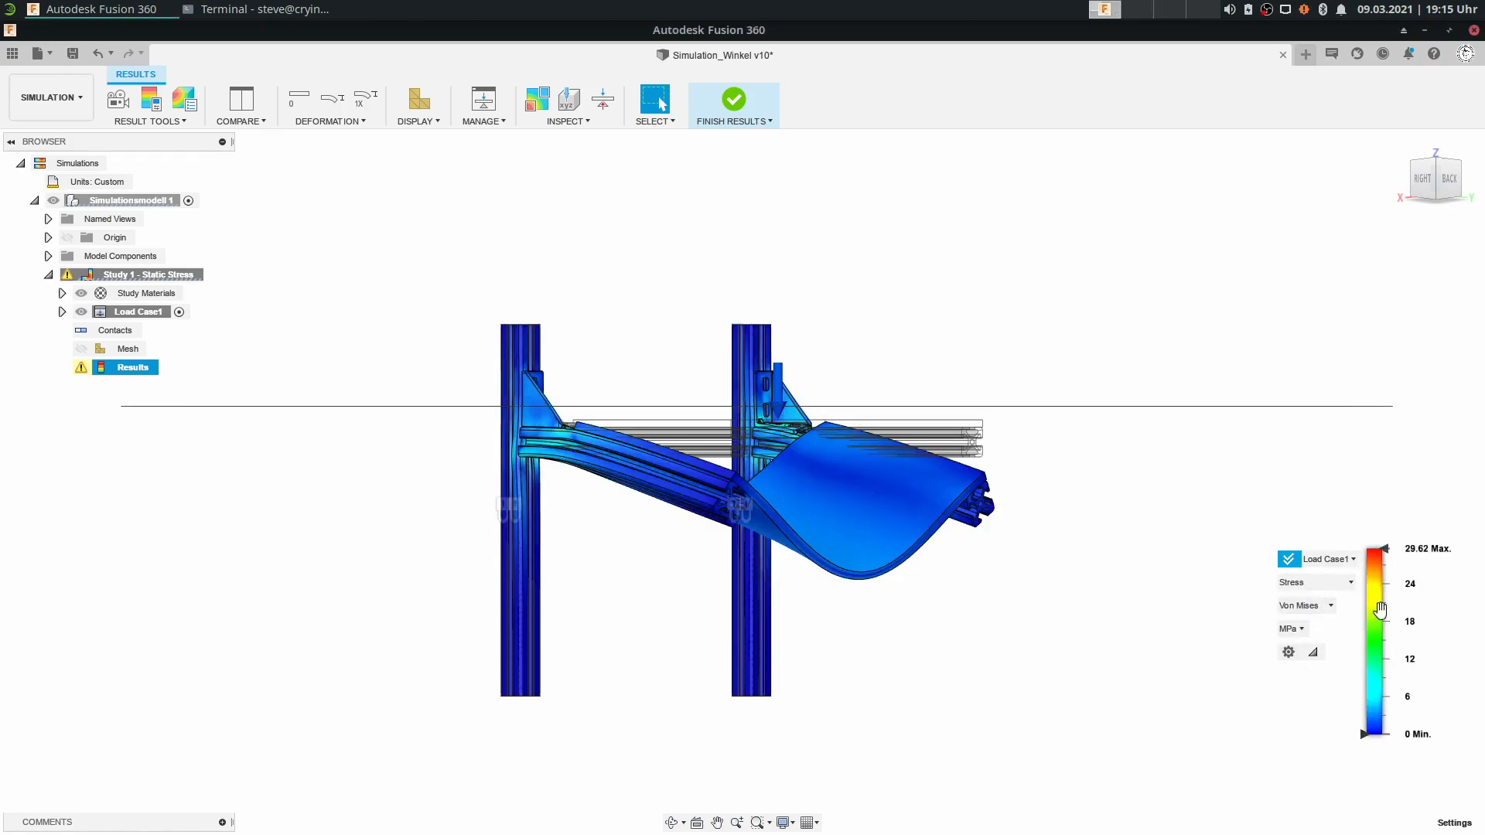
click(1315, 586)
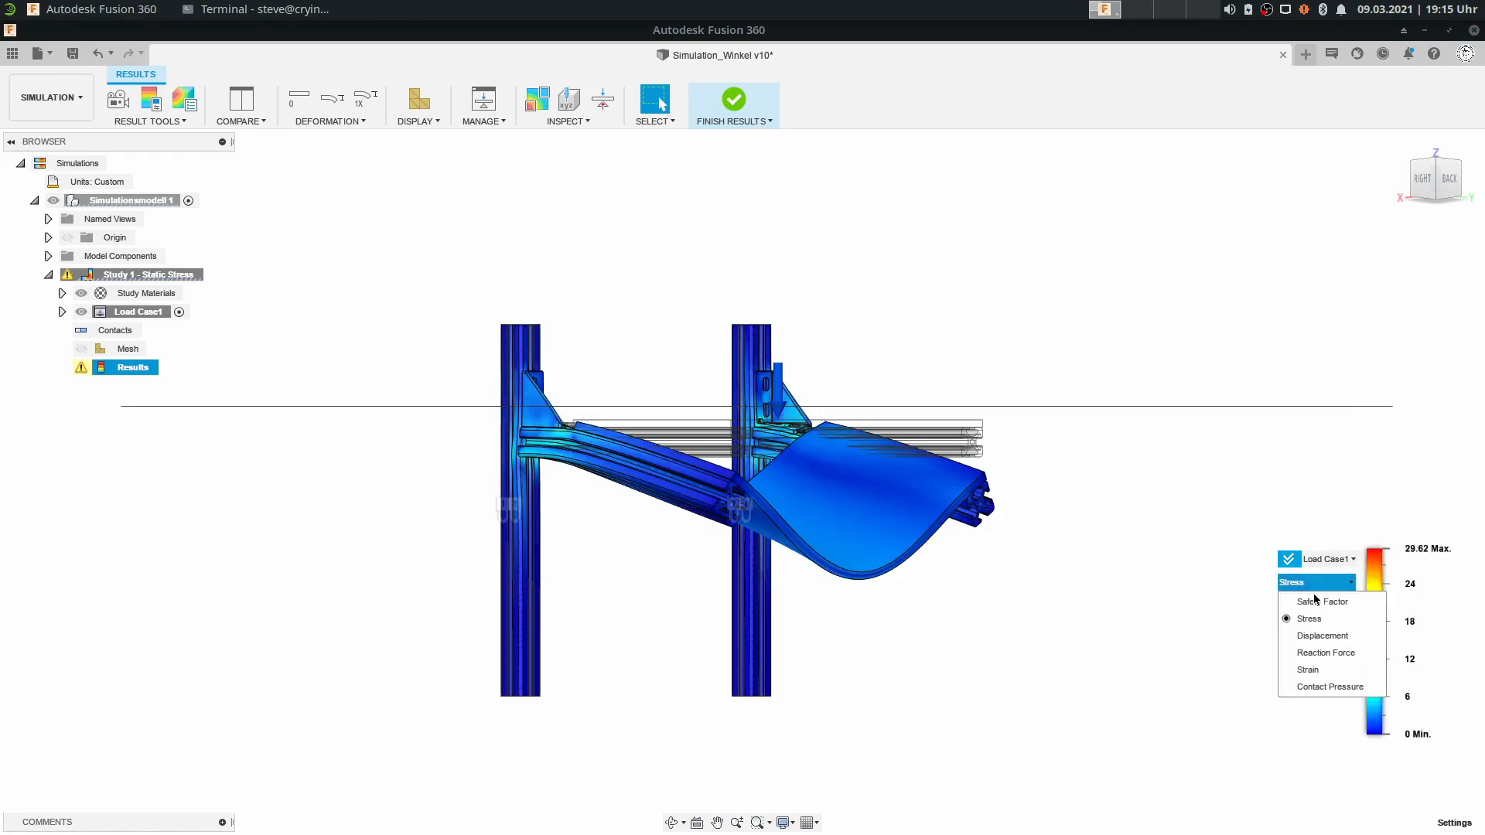
click(1324, 636)
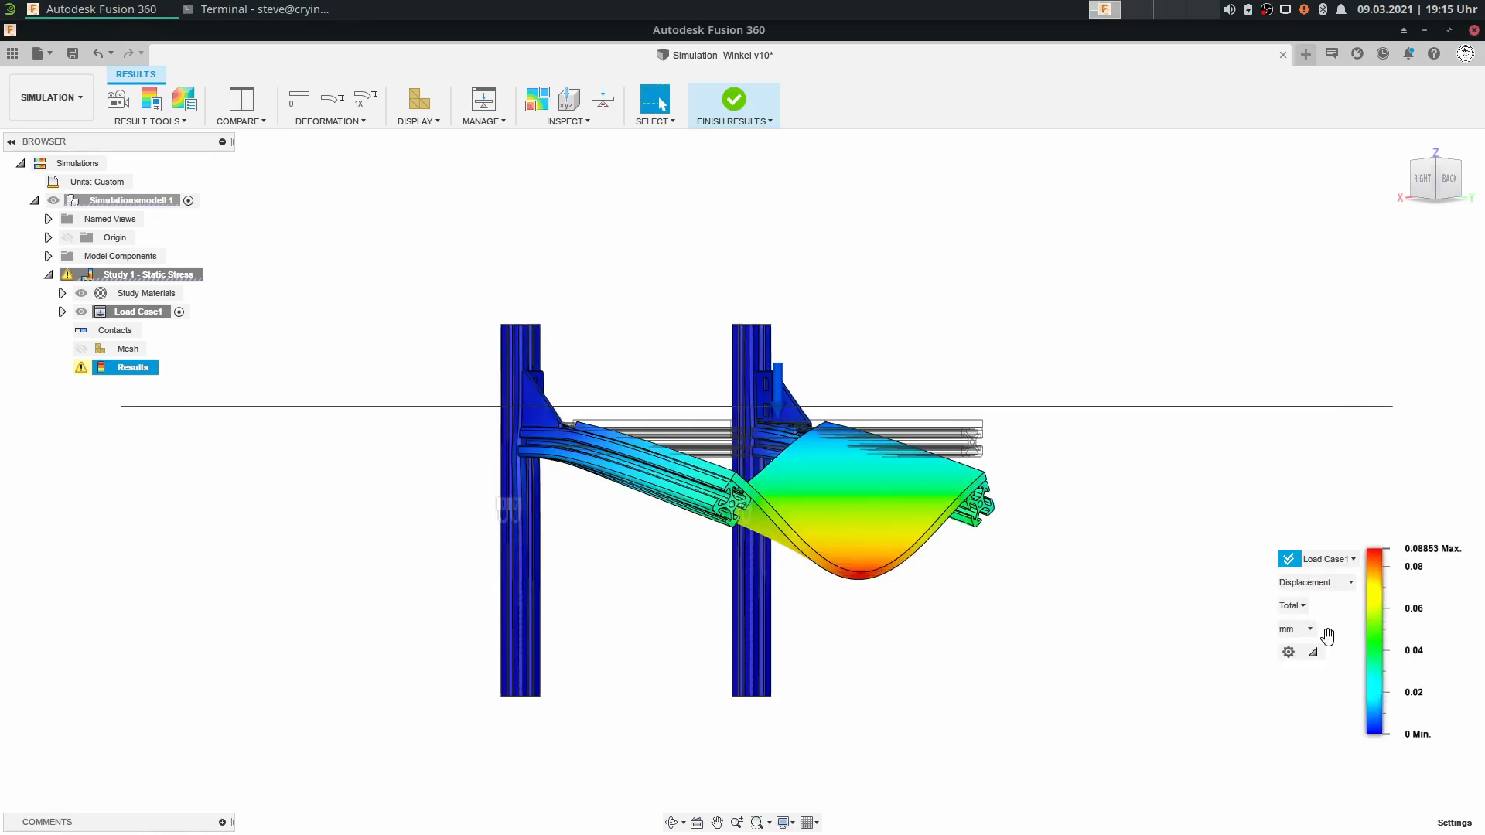
scroll(826, 570, up, 4)
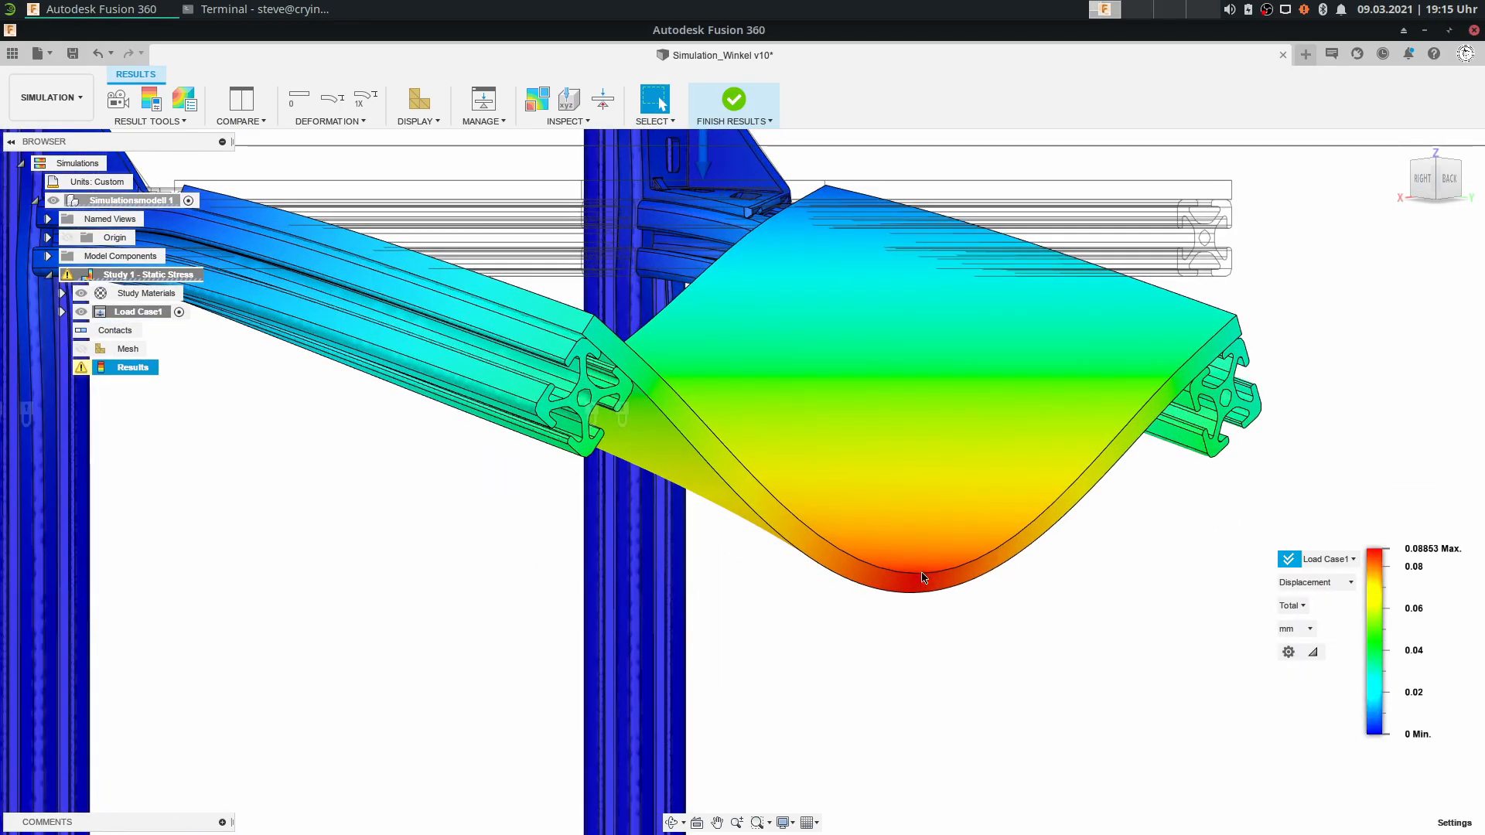
Display the total reaction force result and inspect it on the shelf plate and brackets.
click(1347, 587)
click(1335, 670)
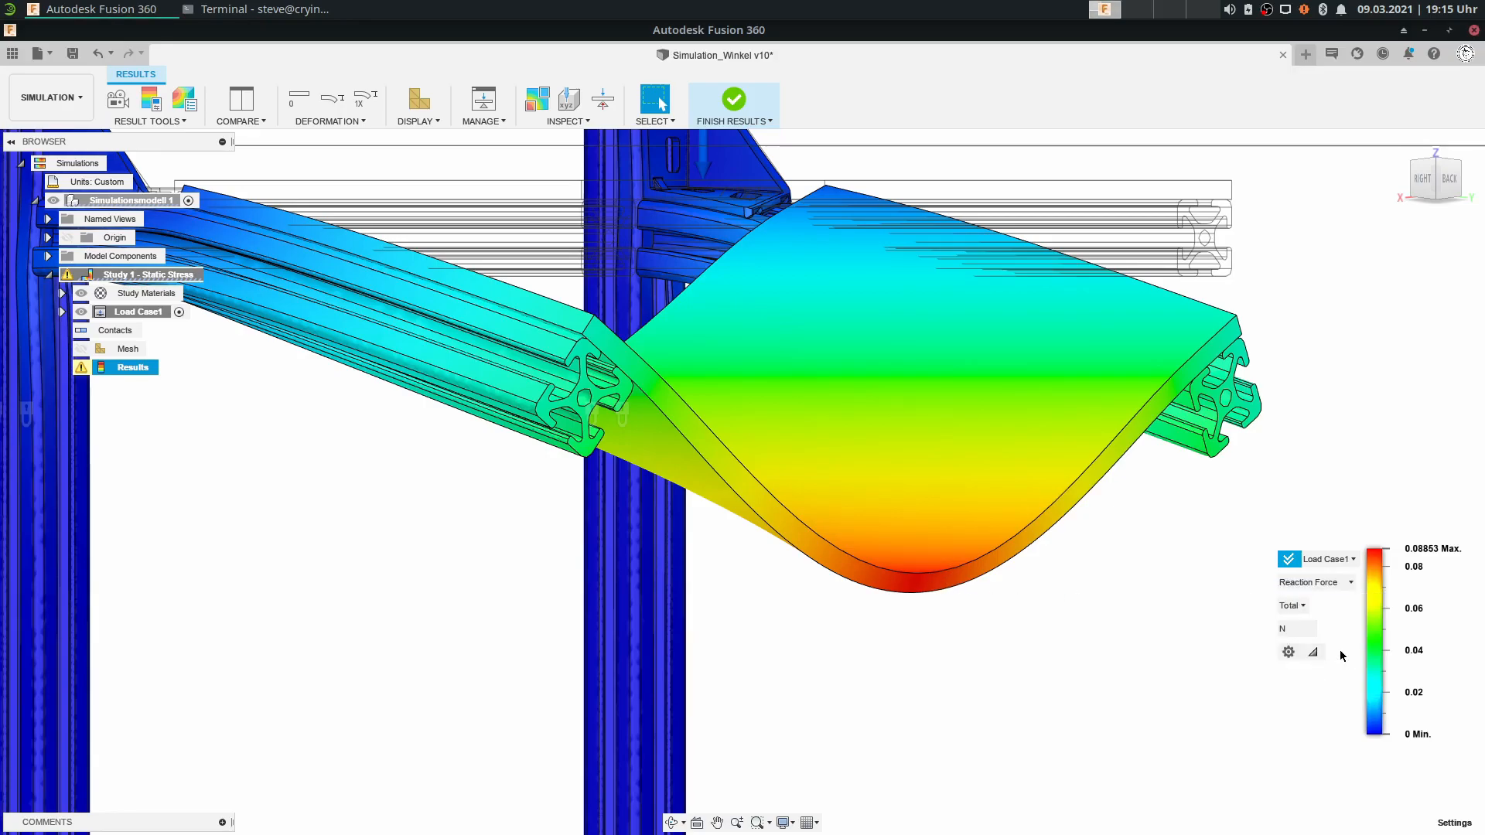
scroll(998, 570, down, 4)
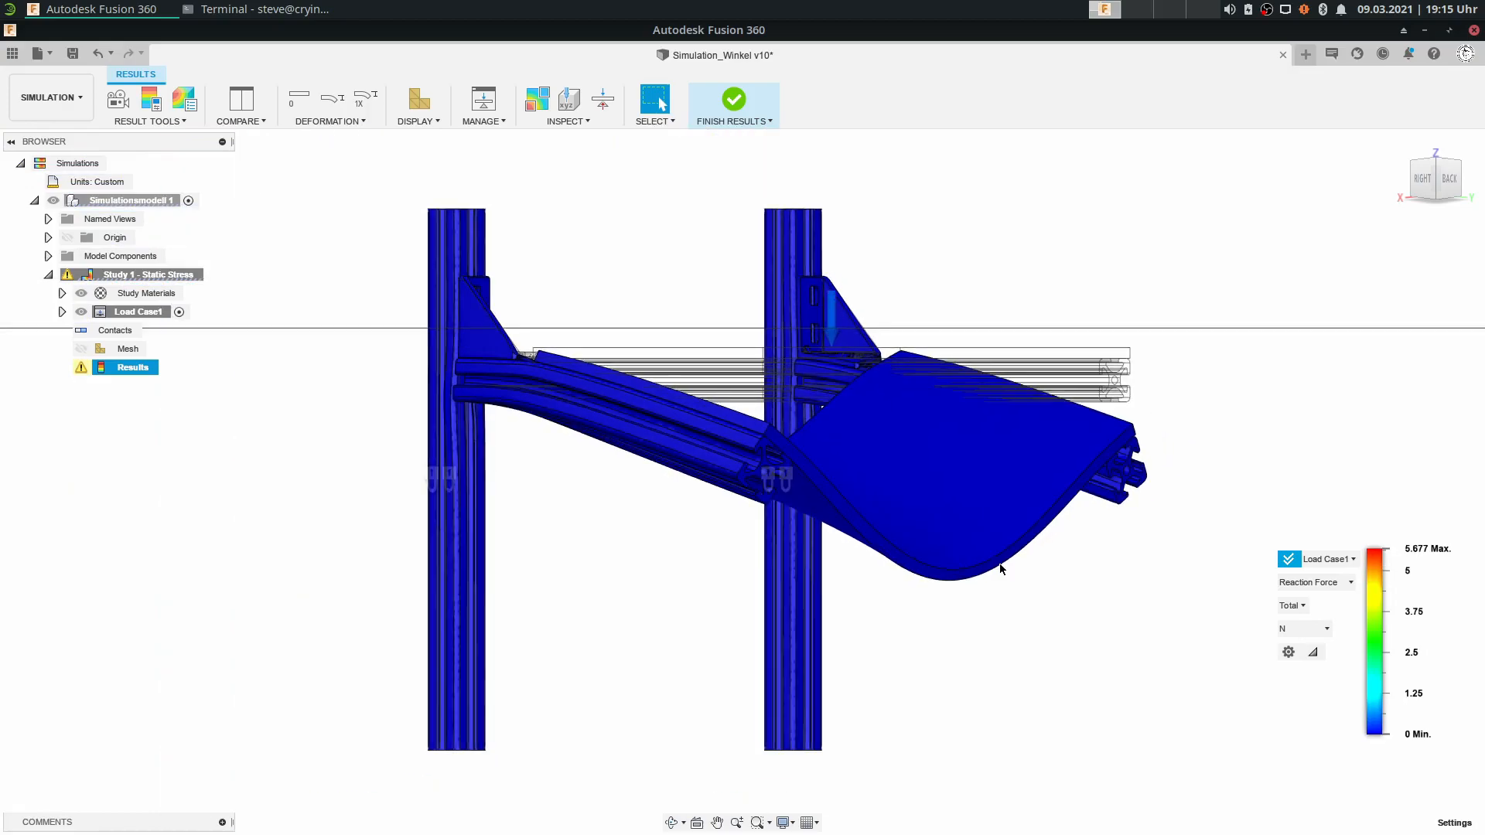
scroll(1108, 400, up, 5)
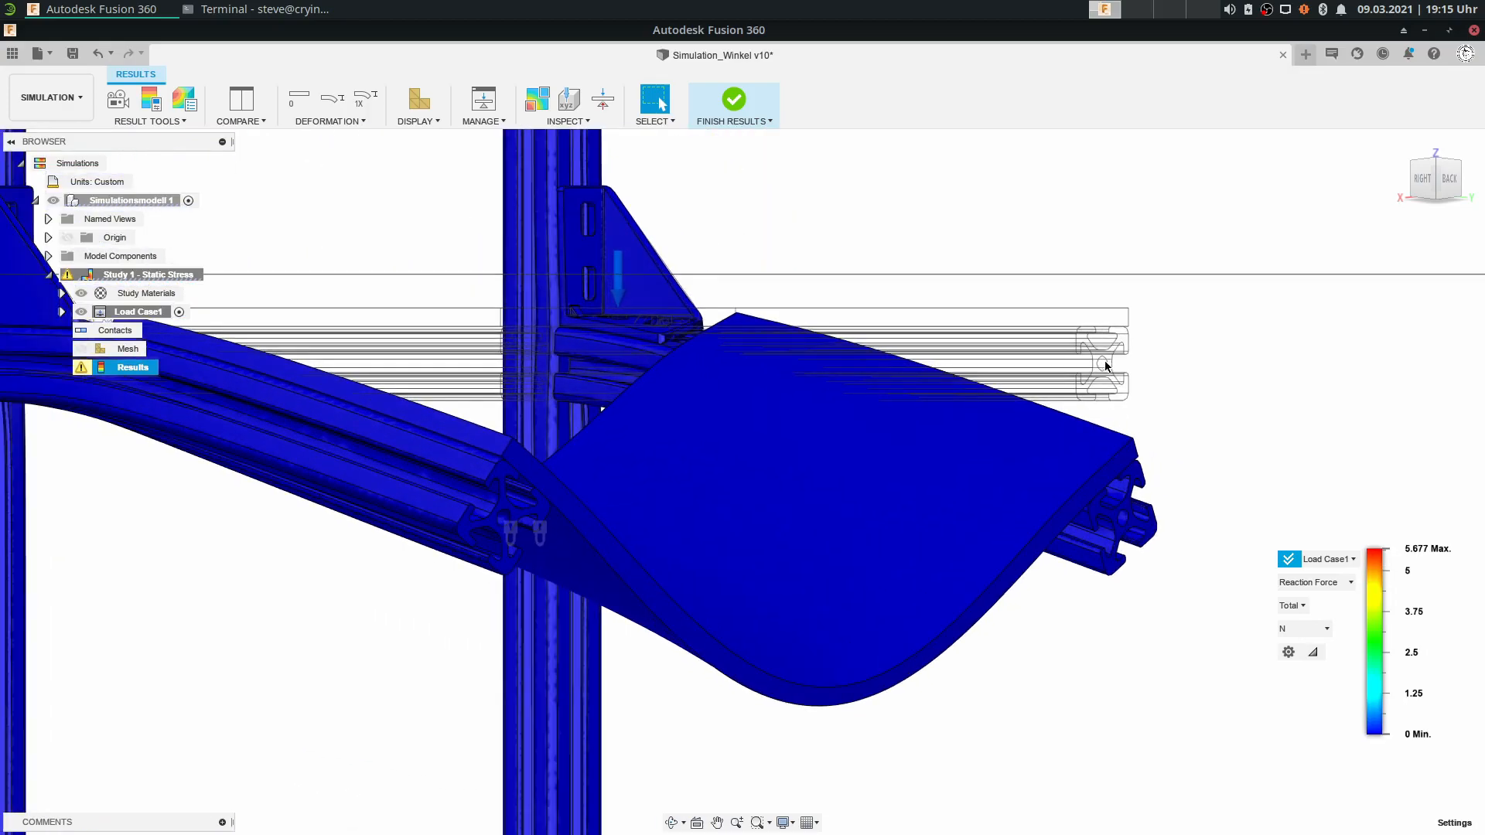
scroll(1120, 366, down, 3)
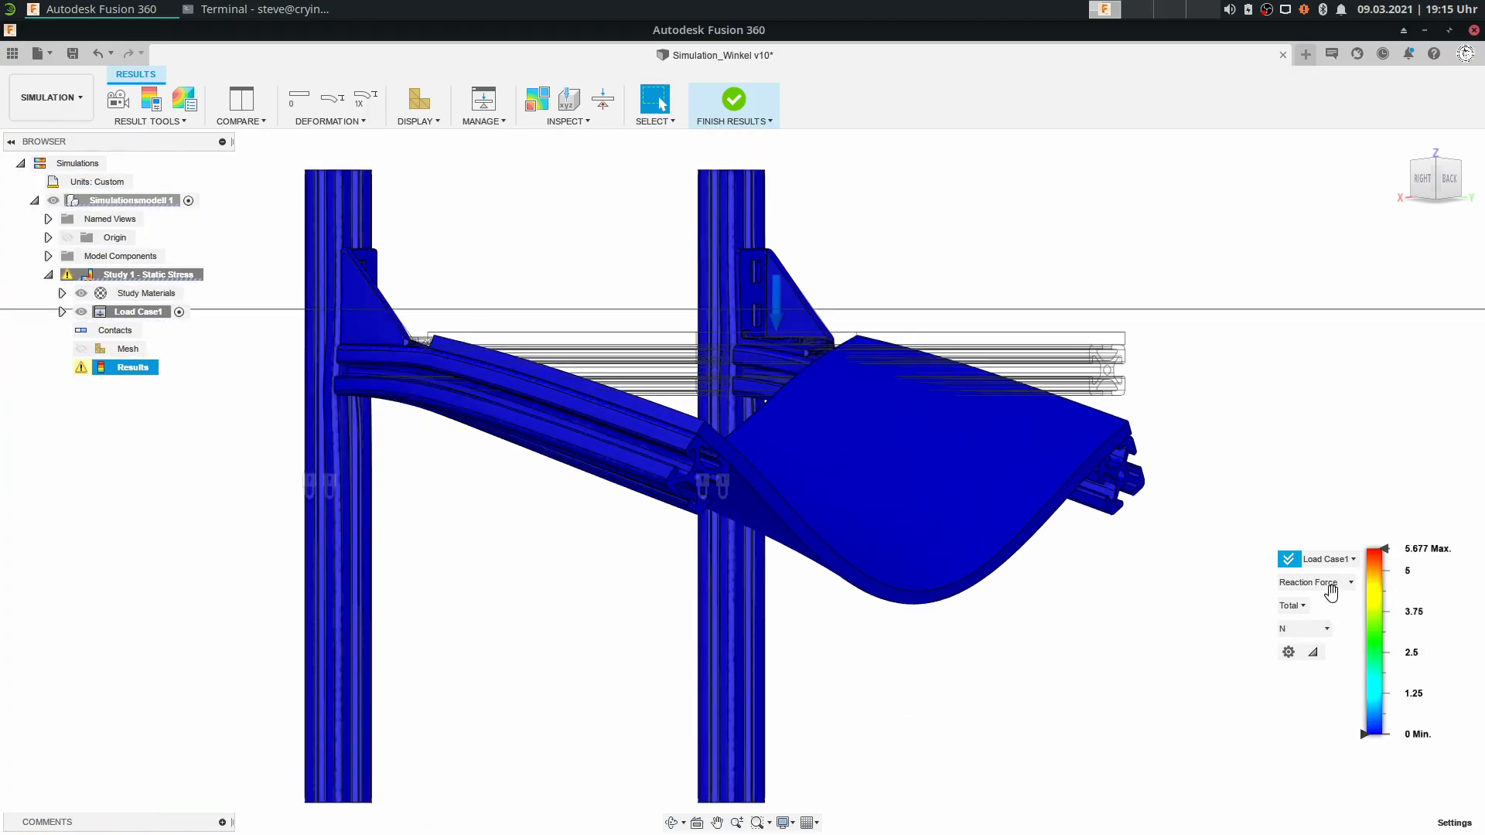
Display the equivalent strain result and inspect it up close at the angle bracket from an oblique back view.
click(1331, 592)
click(1333, 670)
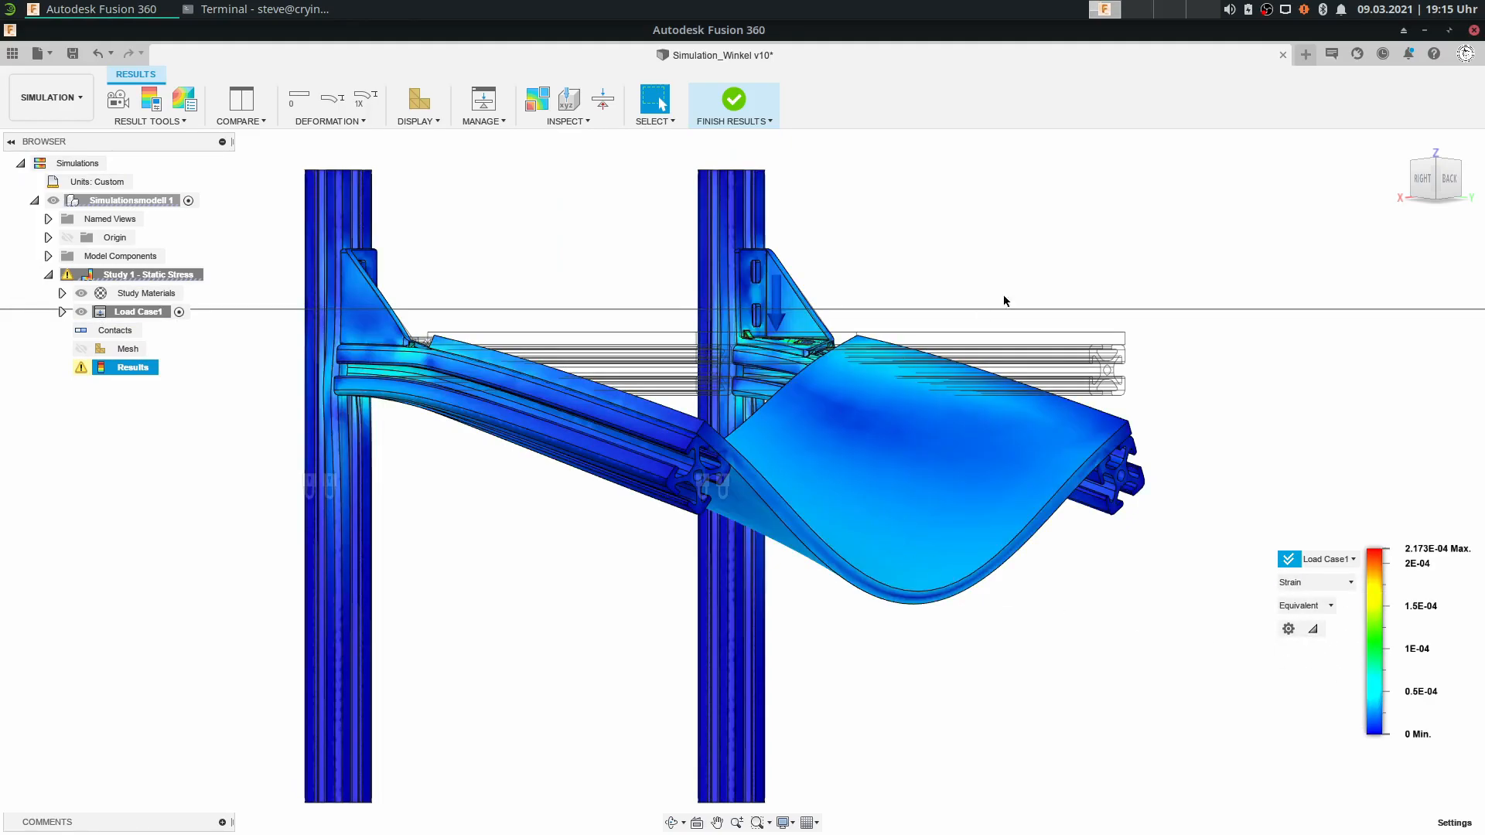
click(1415, 203)
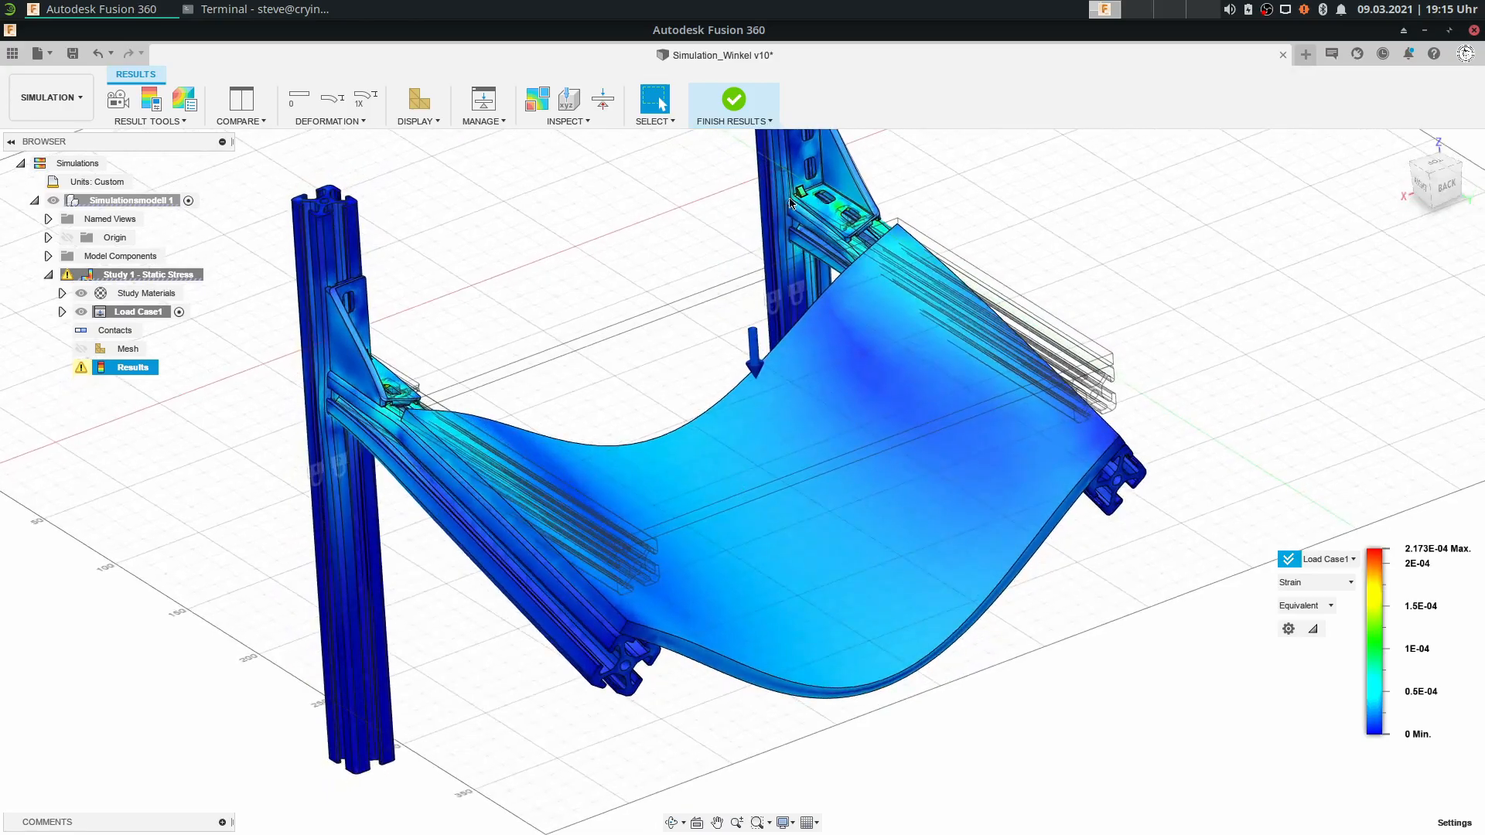
scroll(820, 200, up, 10)
scroll(820, 199, down, 2)
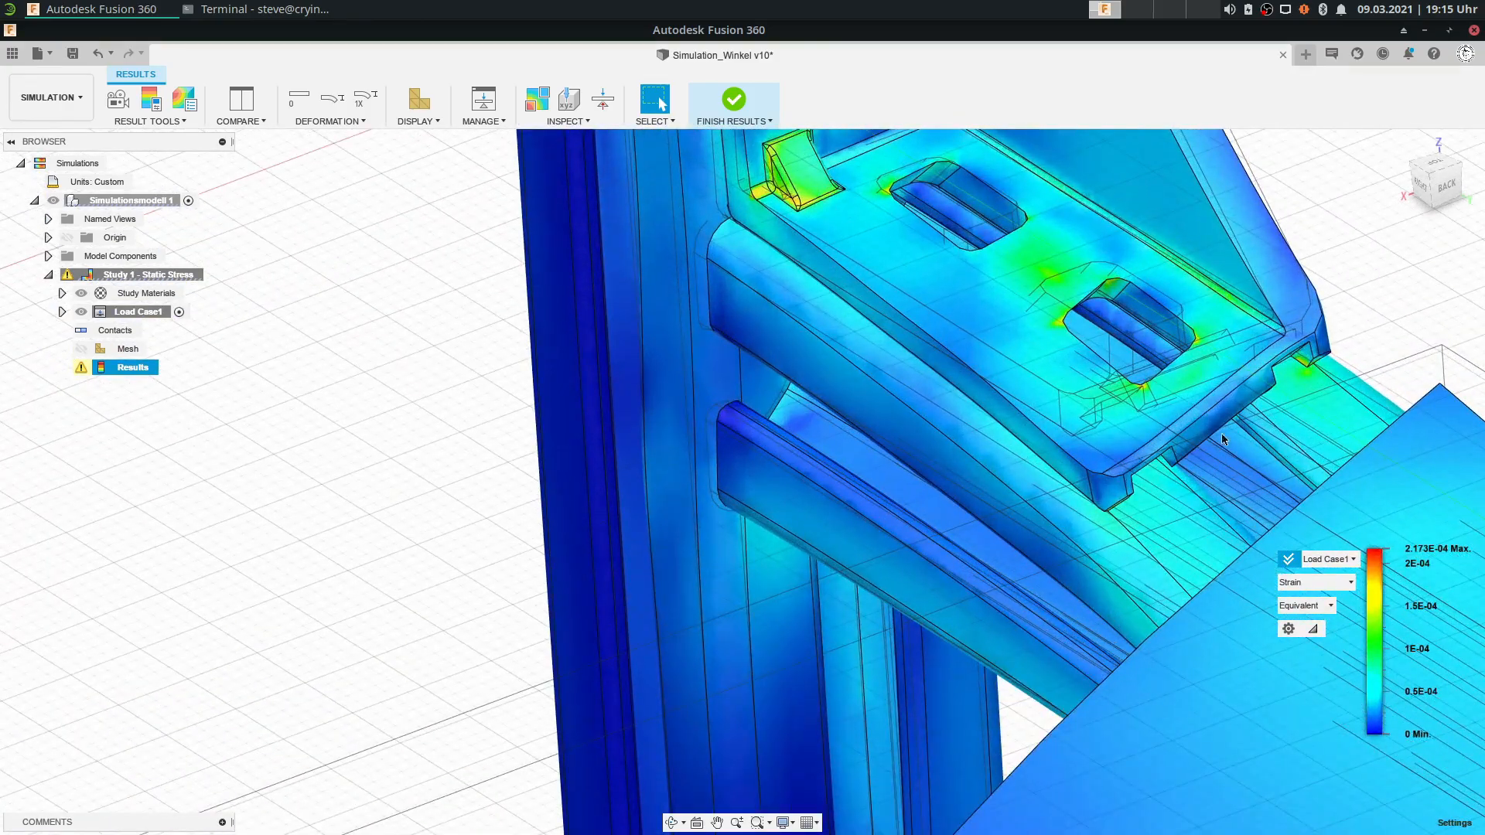
scroll(959, 293, down, 5)
scroll(961, 398, down, 6)
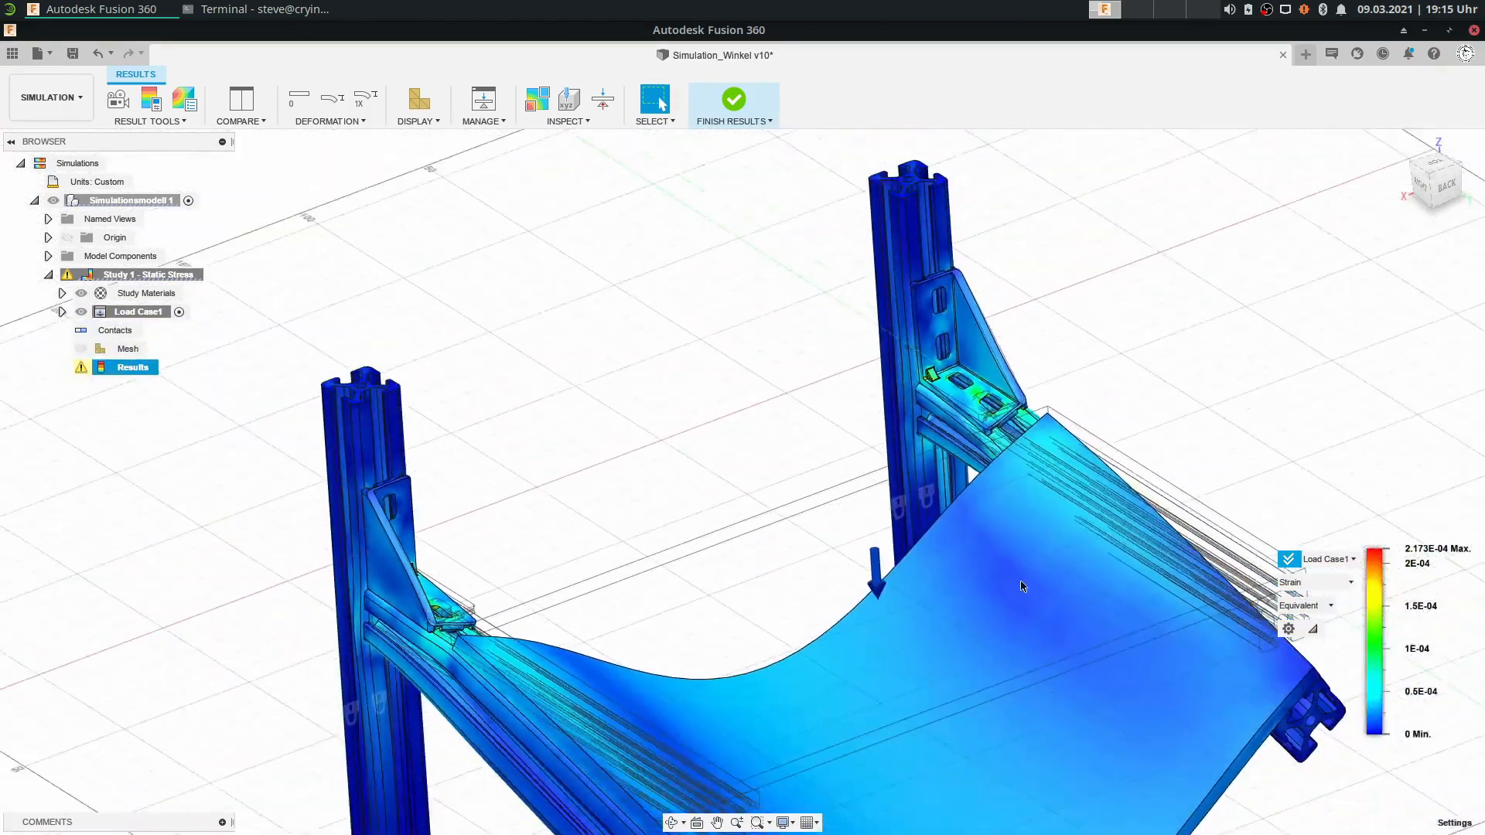
Display the total contact pressure result, inspect the whole shelf, and return to the upright back view.
click(1341, 585)
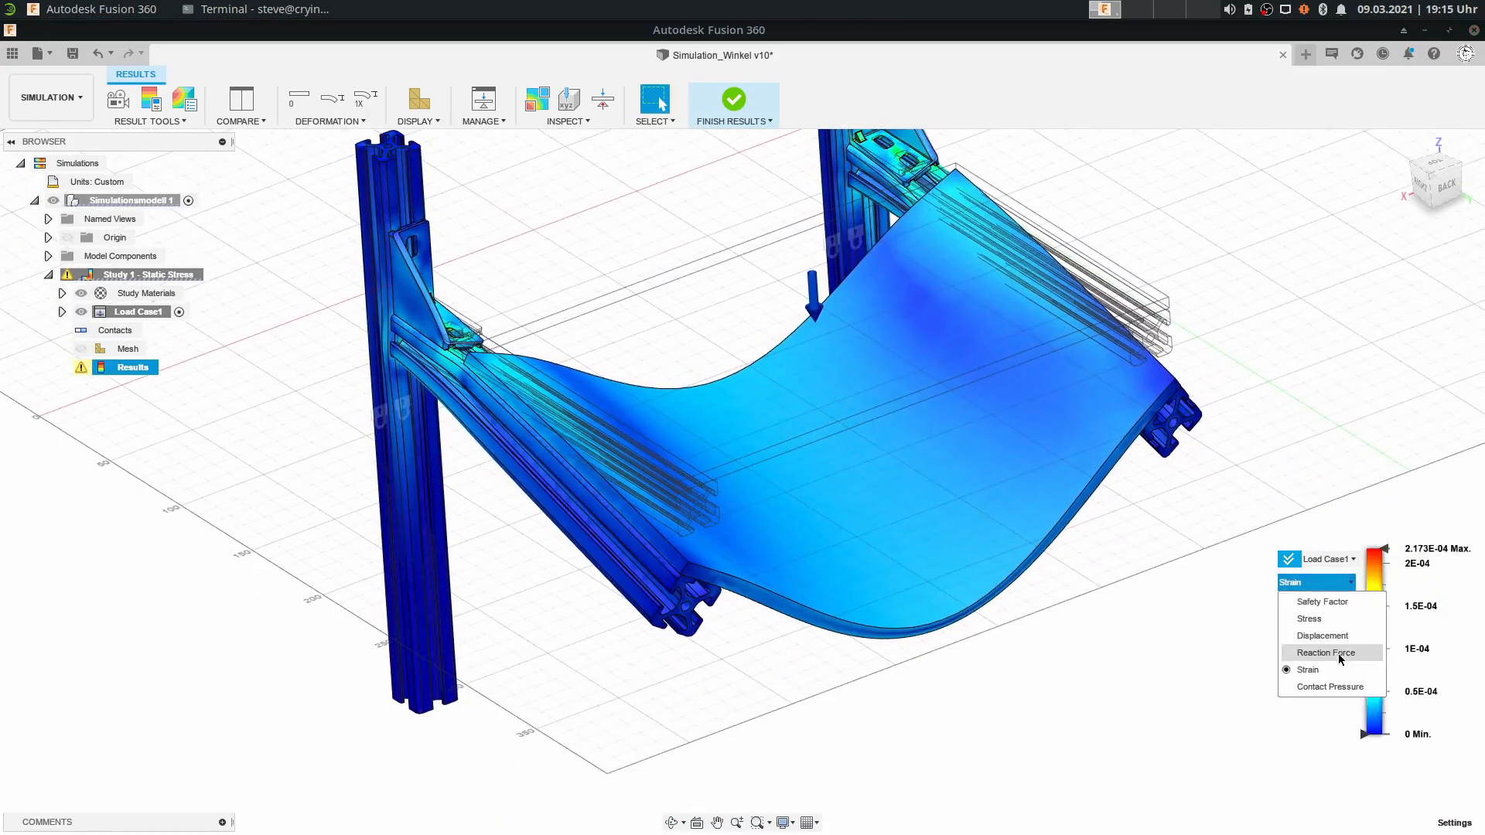
click(1333, 693)
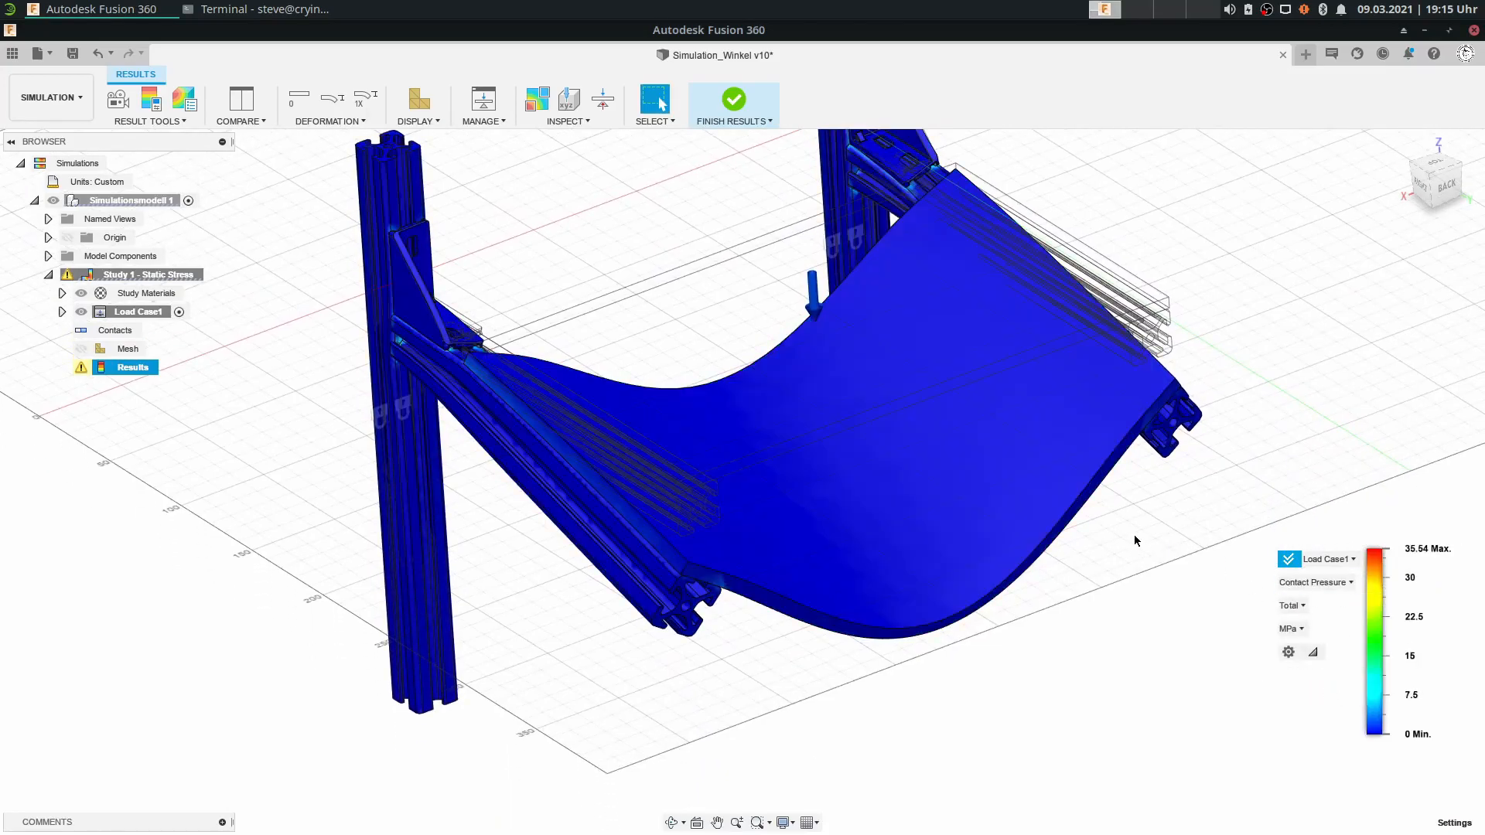
scroll(1110, 540, down, 2)
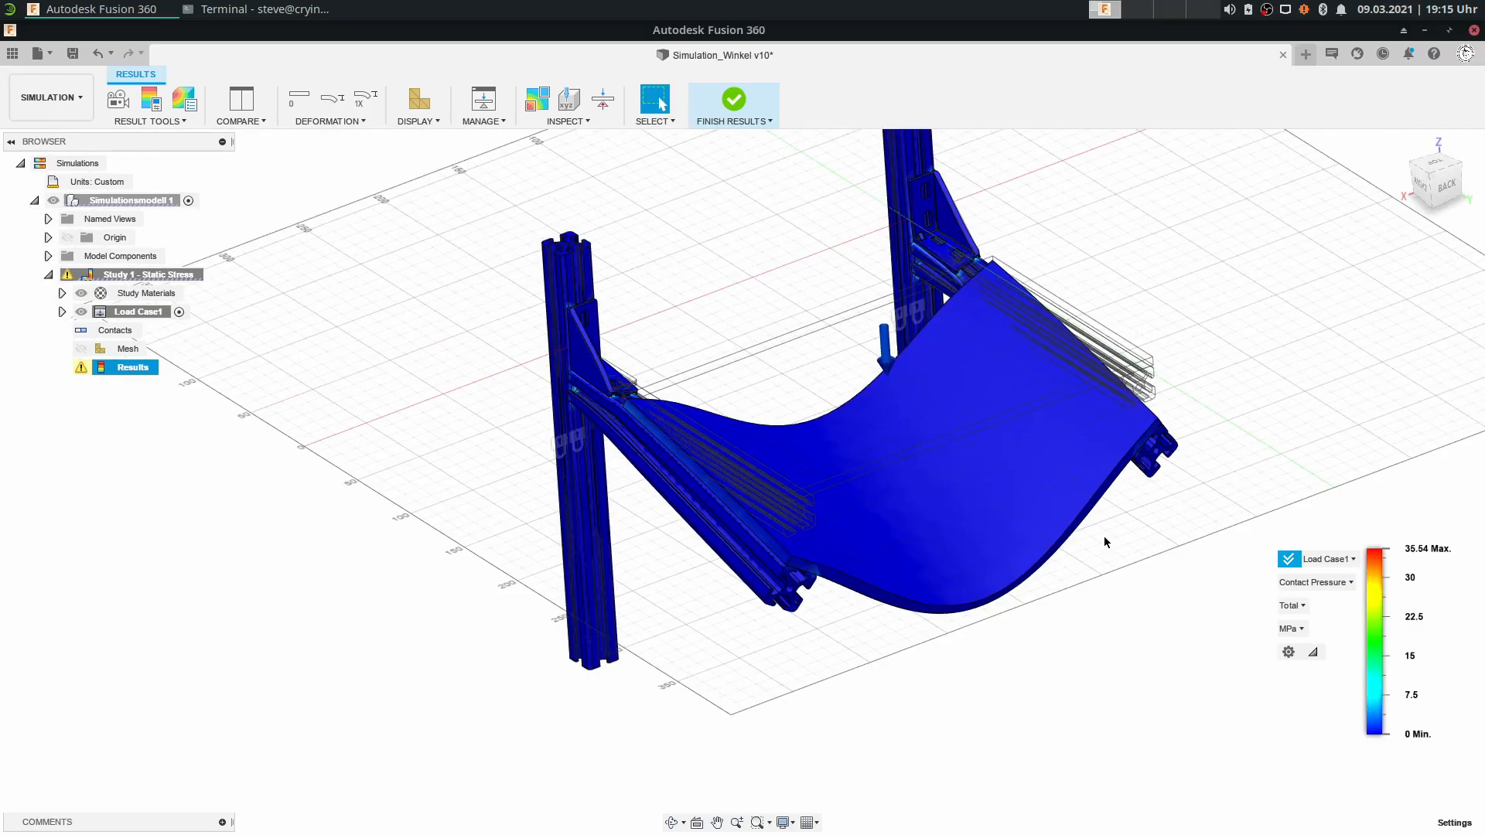
scroll(1105, 542, down, 3)
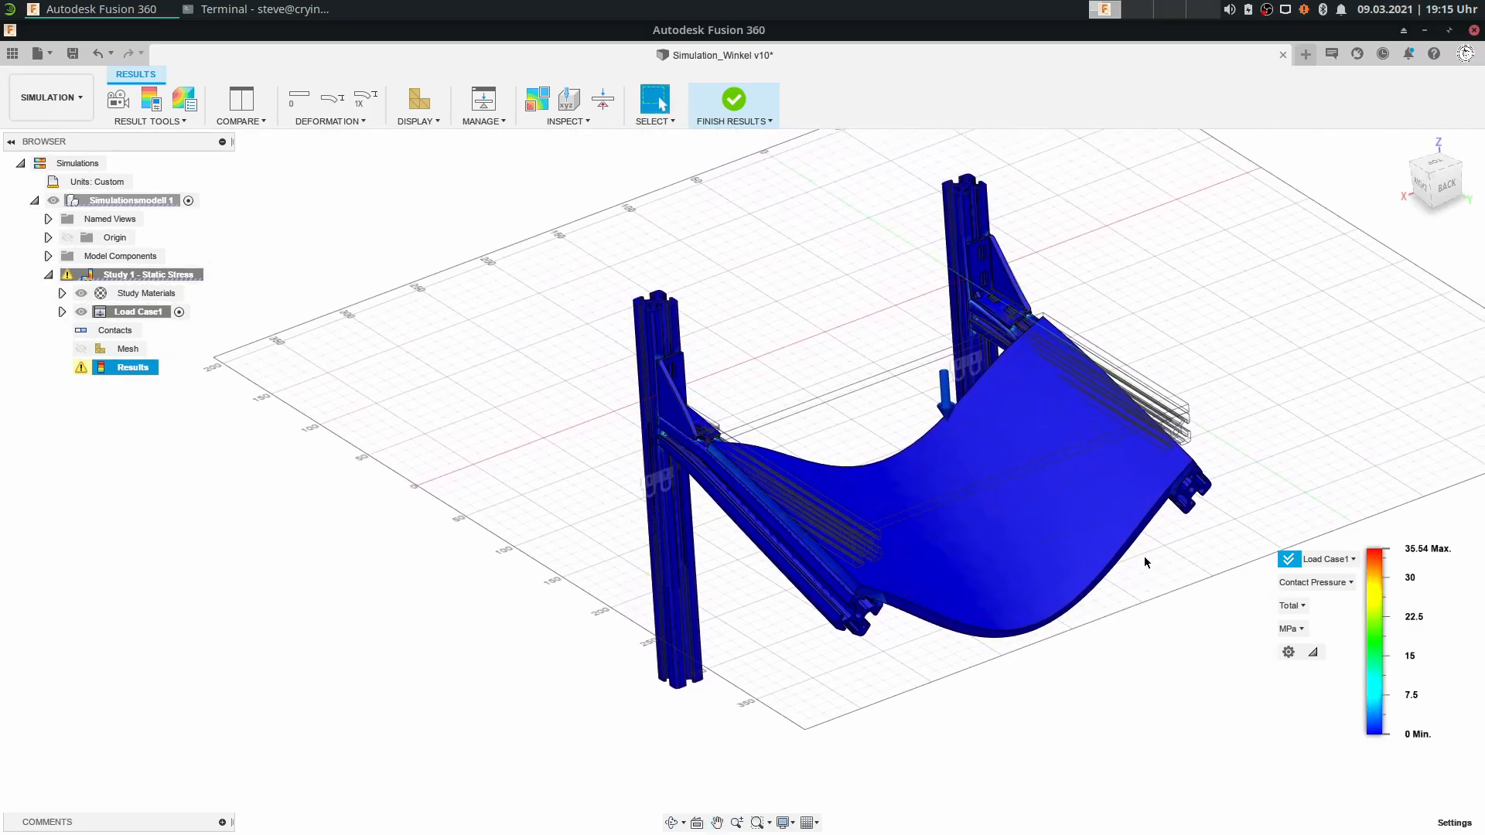
drag(1447, 175, 1438, 178)
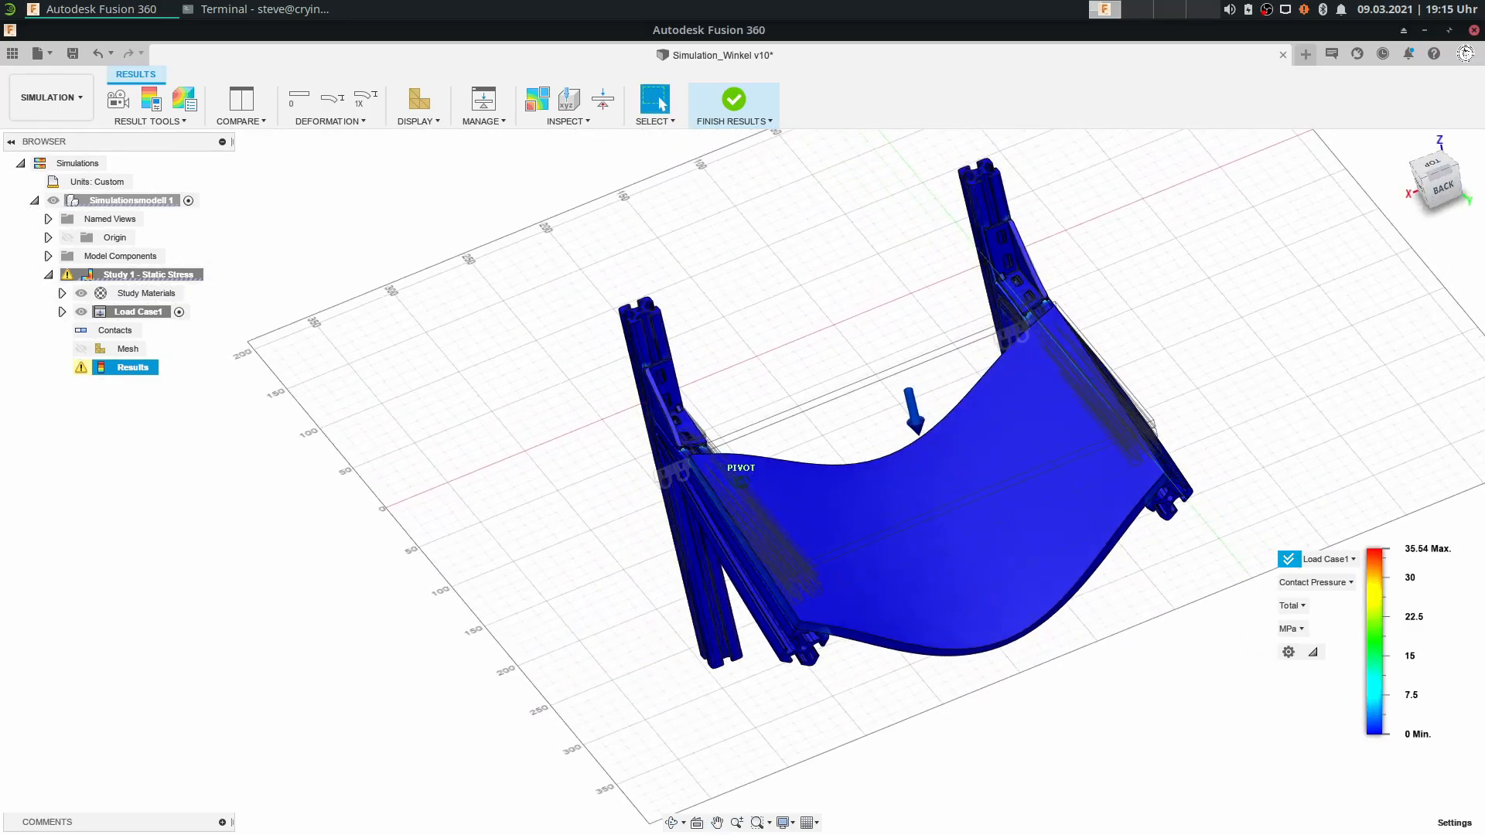
click(1436, 179)
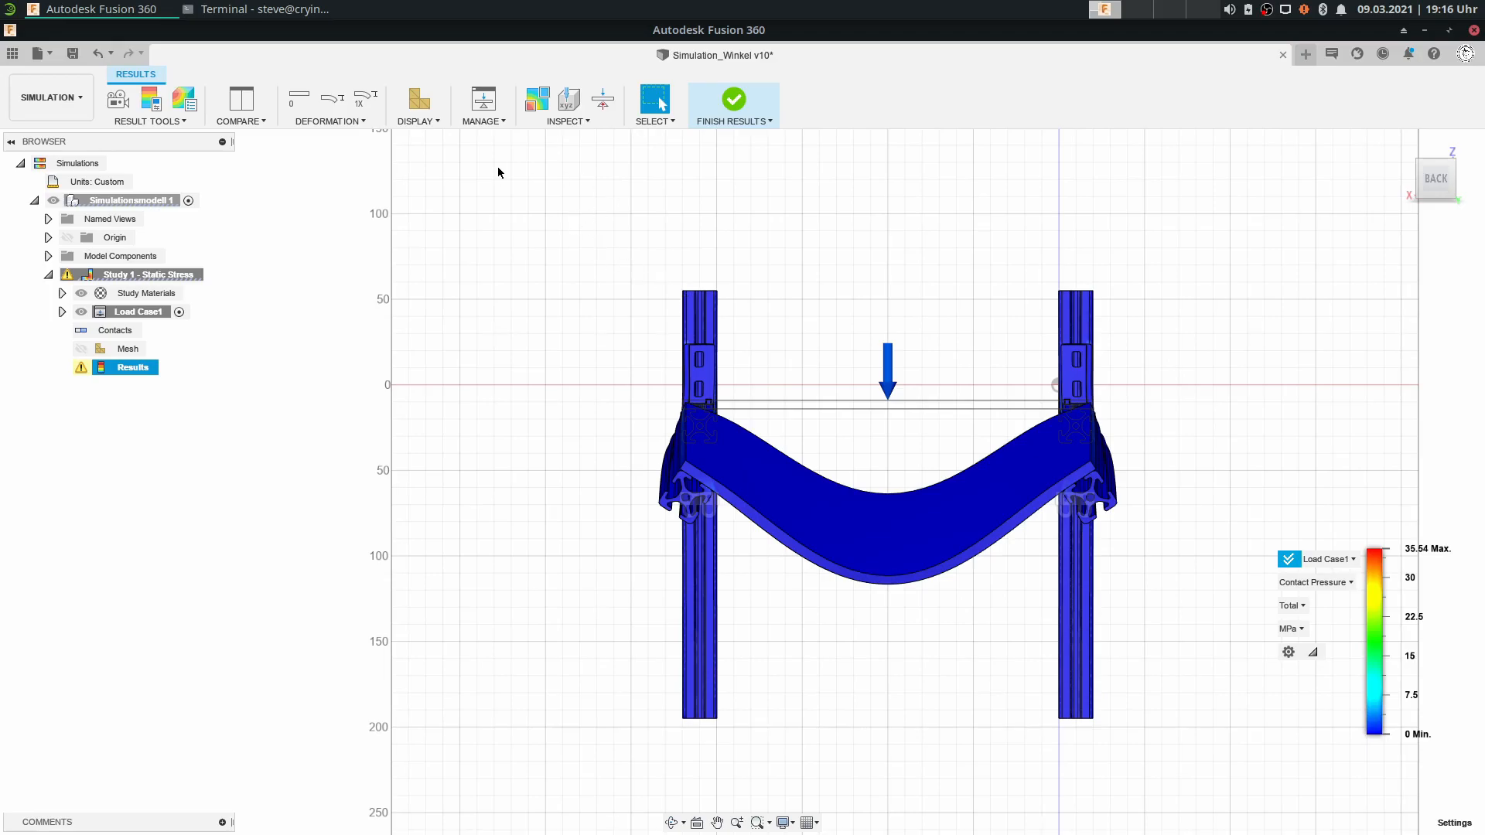
Start the results animation, check the available speeds, and play it at Normal speed with 10 steps.
click(118, 99)
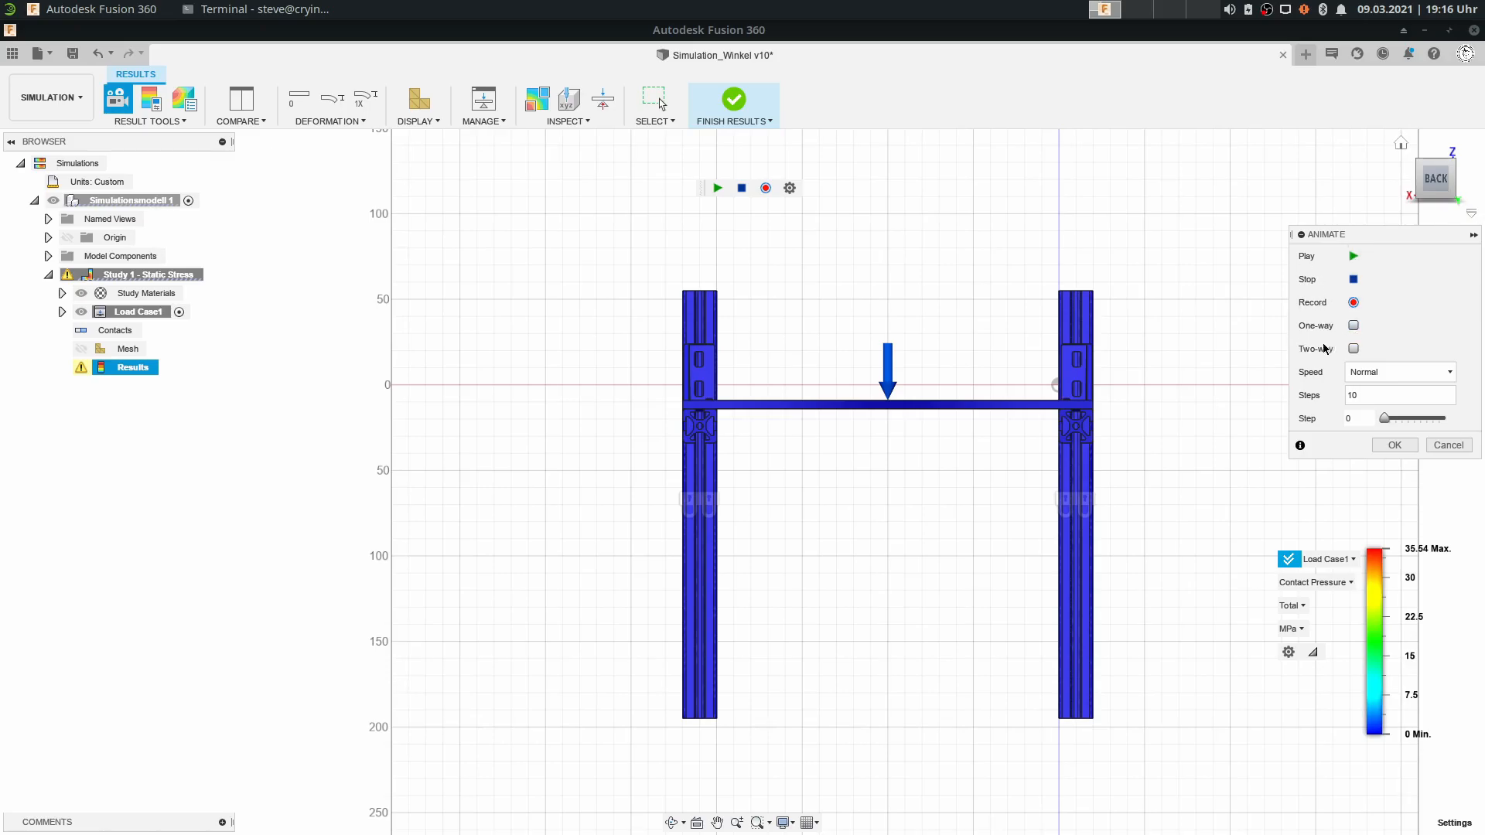
click(1365, 373)
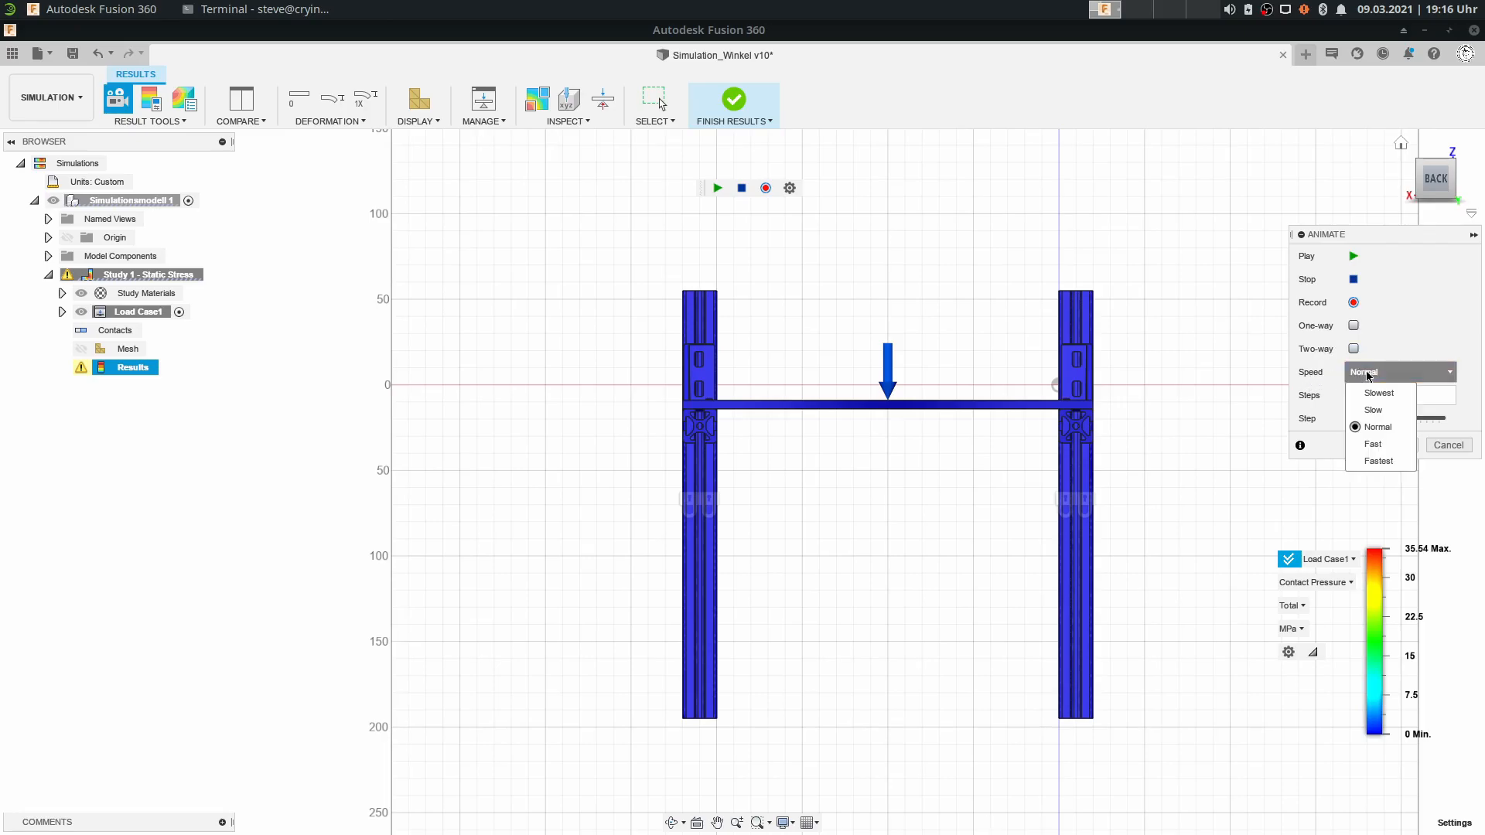
click(1314, 400)
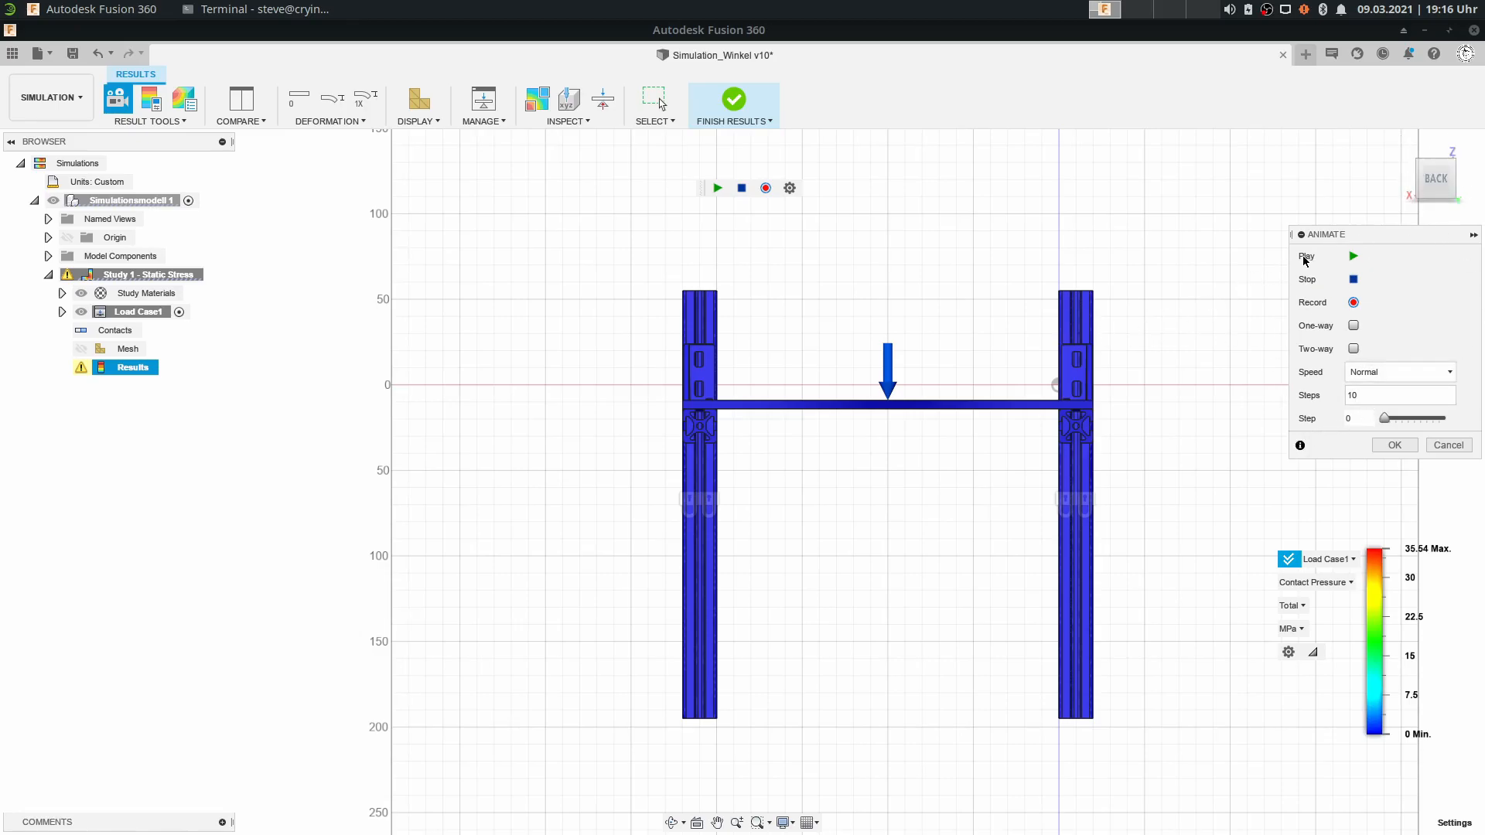
click(1354, 257)
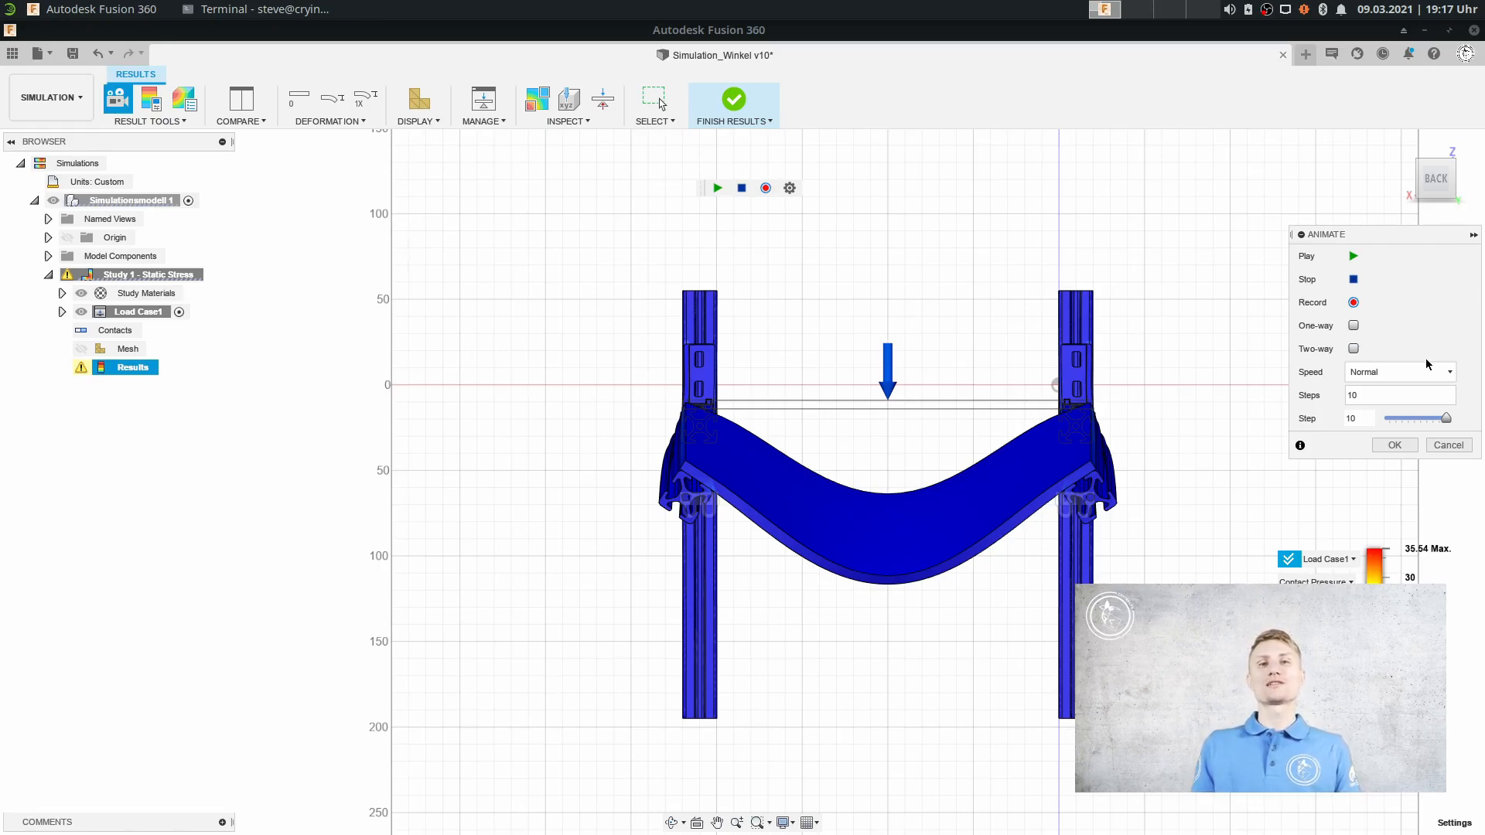
Set the animation speed to Slow and the number of steps to 100.
click(1372, 373)
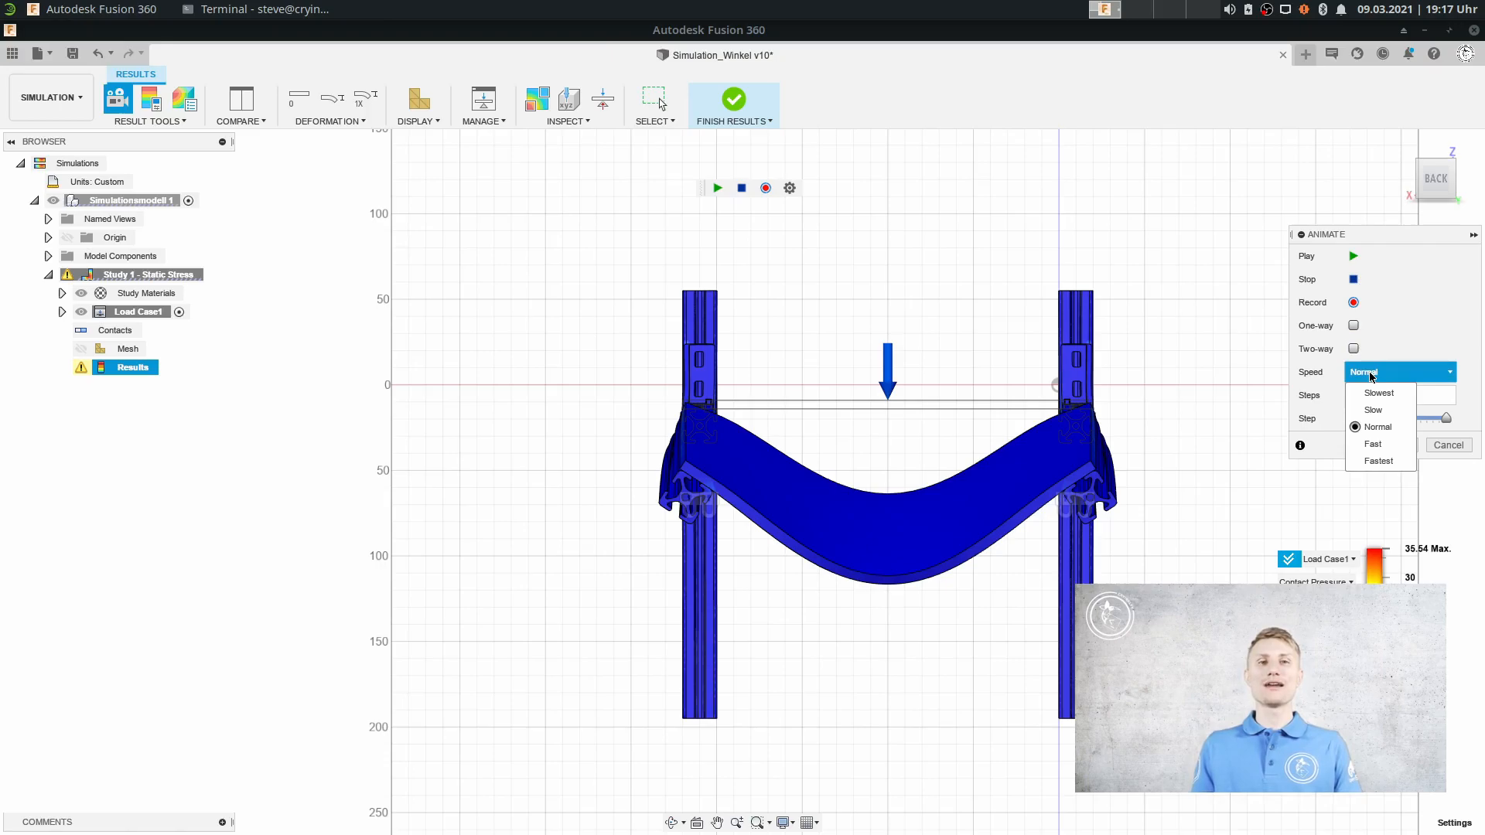
click(1374, 375)
click(1374, 374)
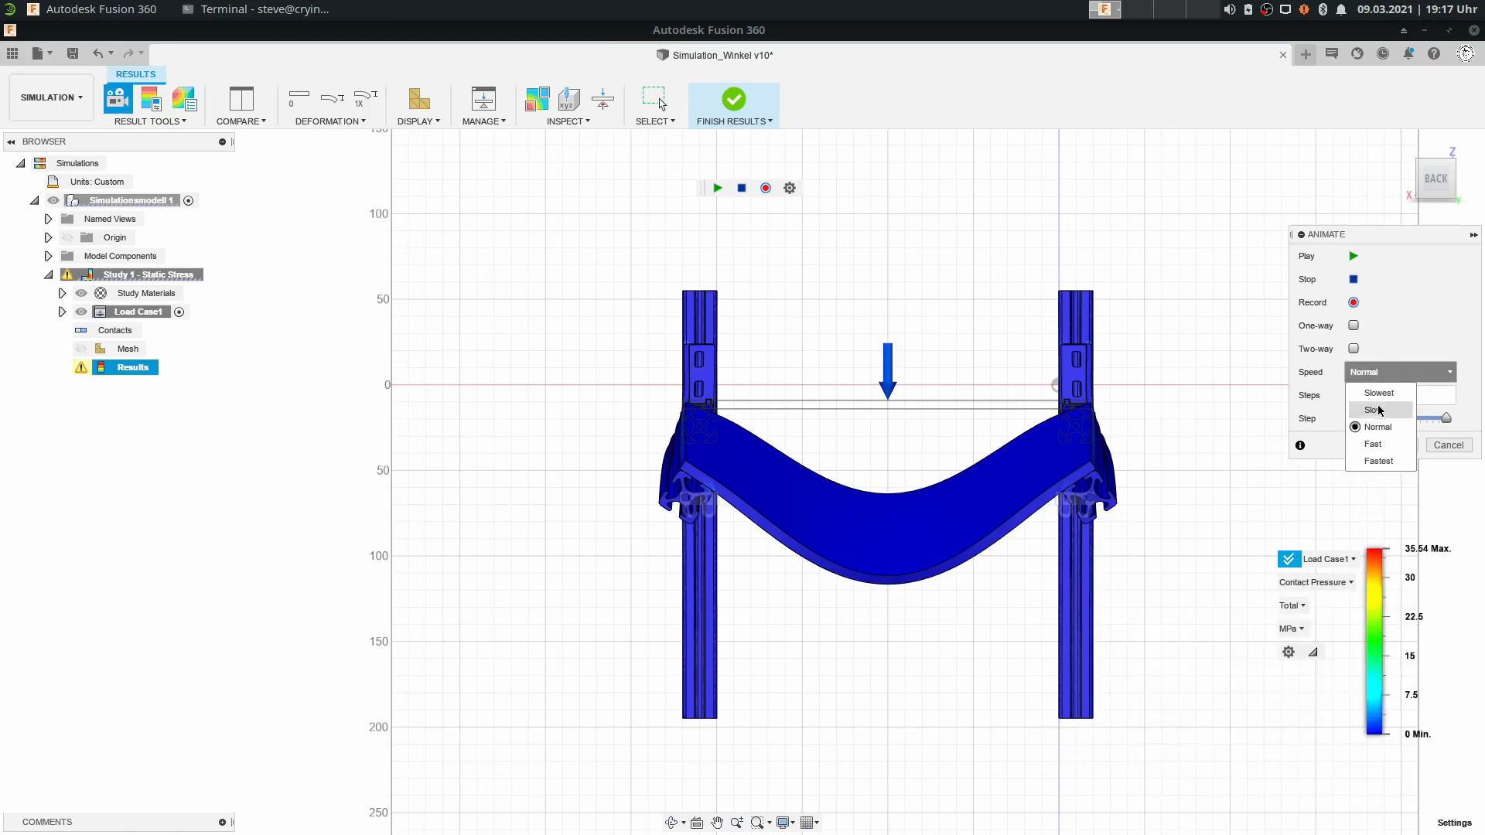
click(1374, 410)
click(1378, 395)
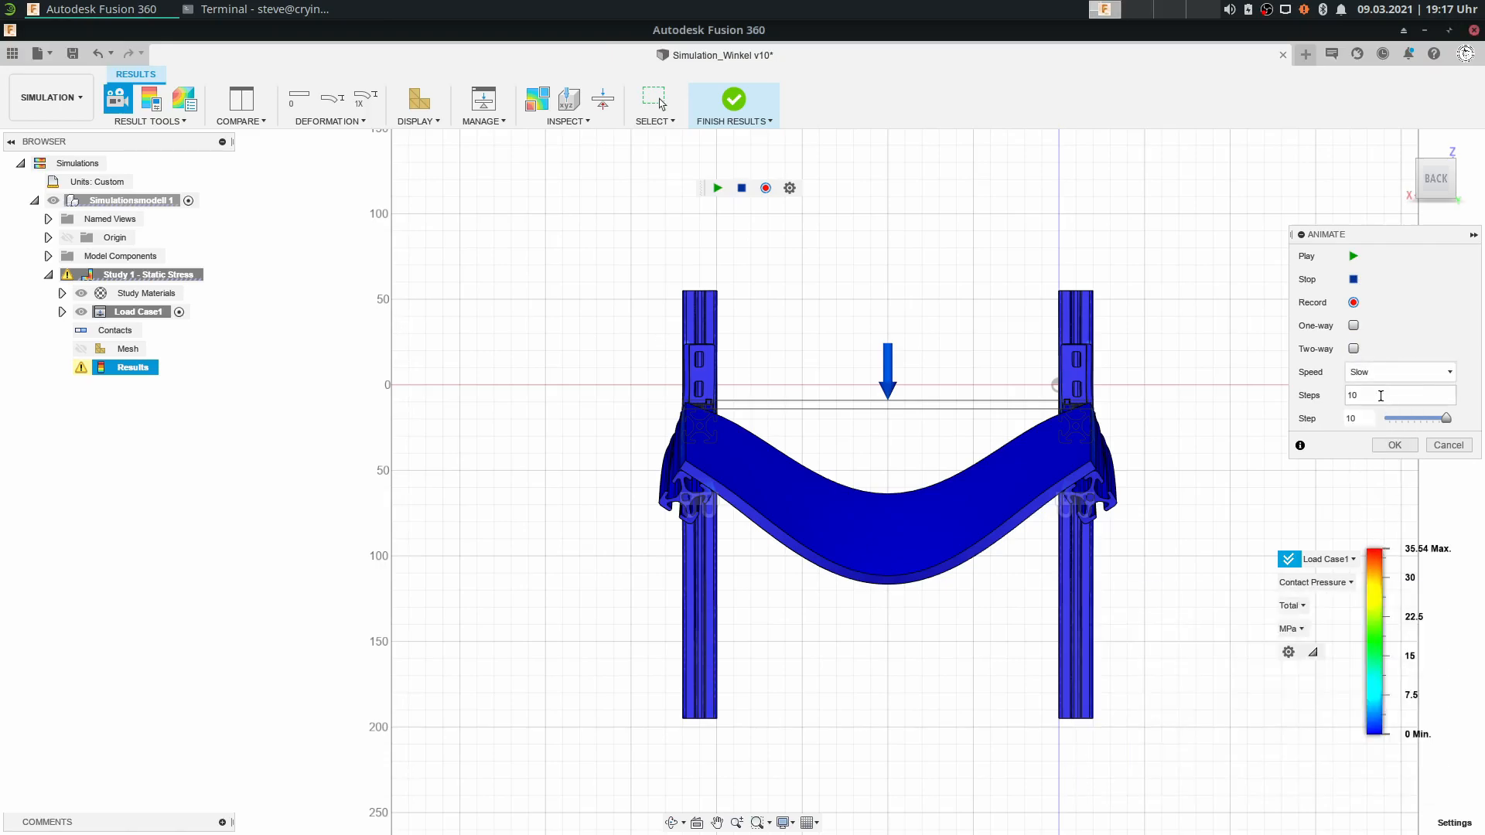
key(Return)
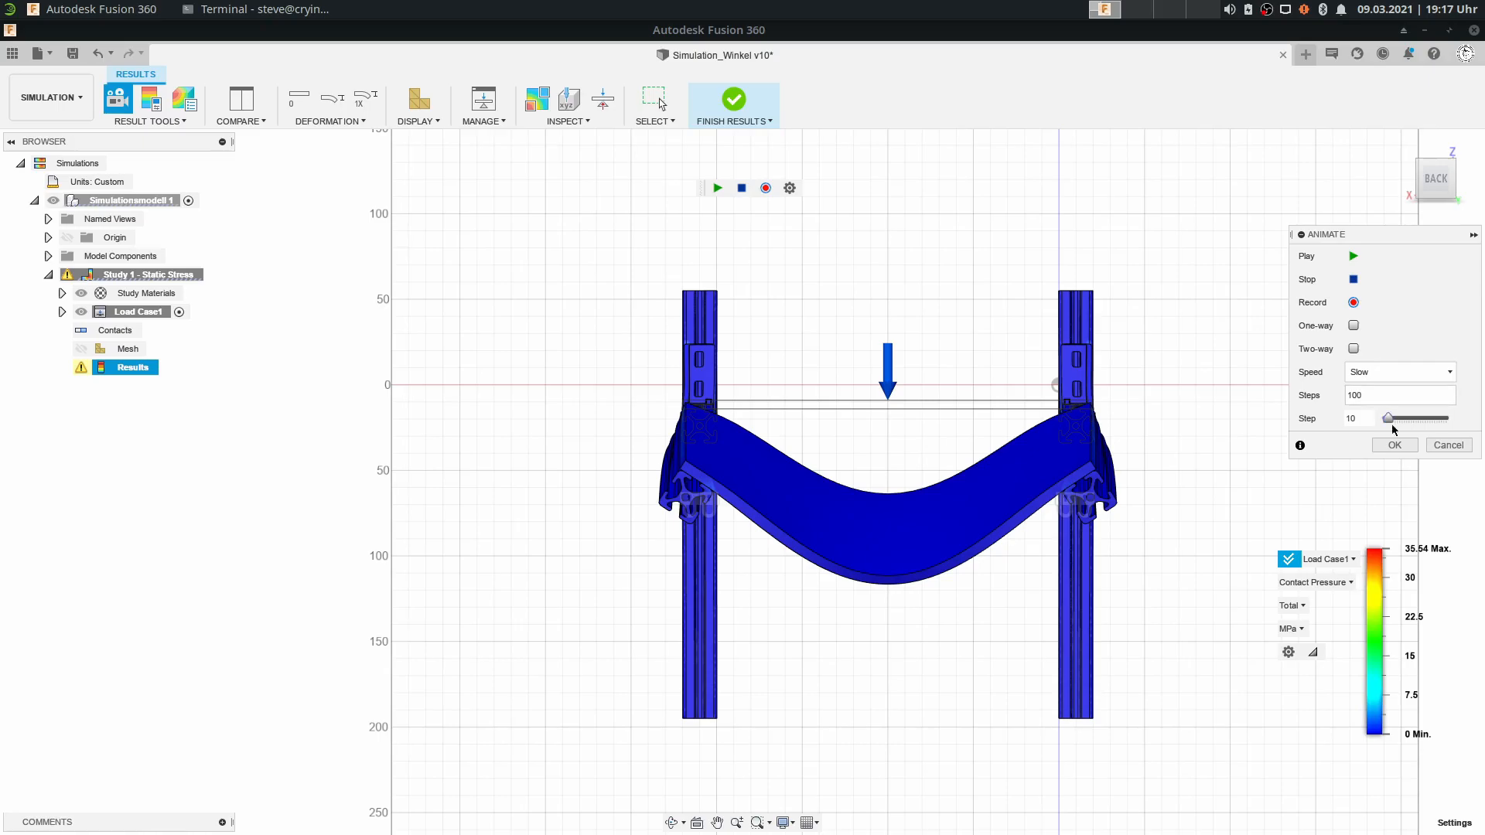
Display the Von Mises stress result, tilt the shelf into an oblique back view, and accept the current animation settings.
click(1337, 583)
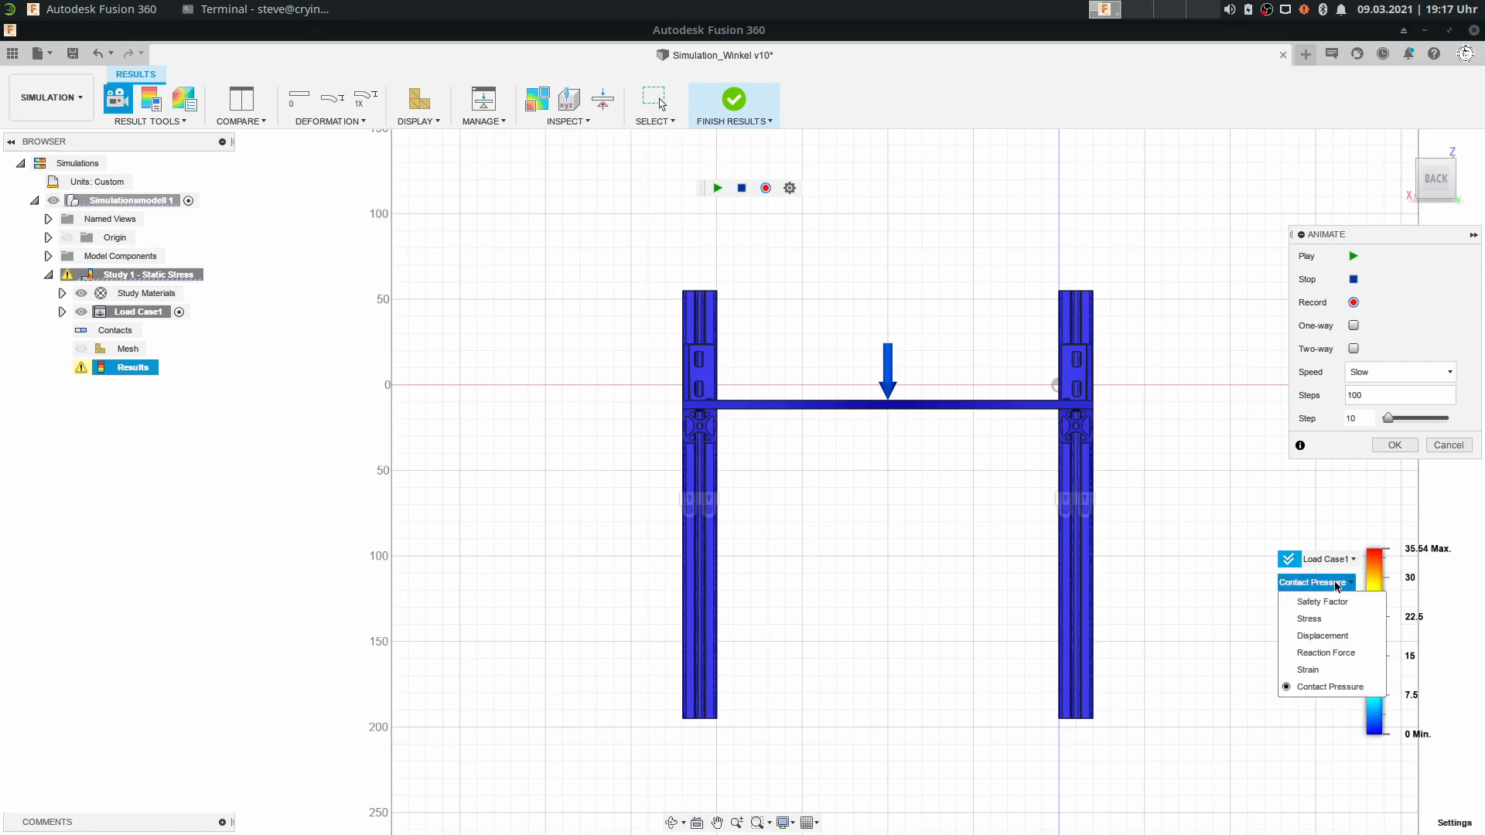
click(1313, 617)
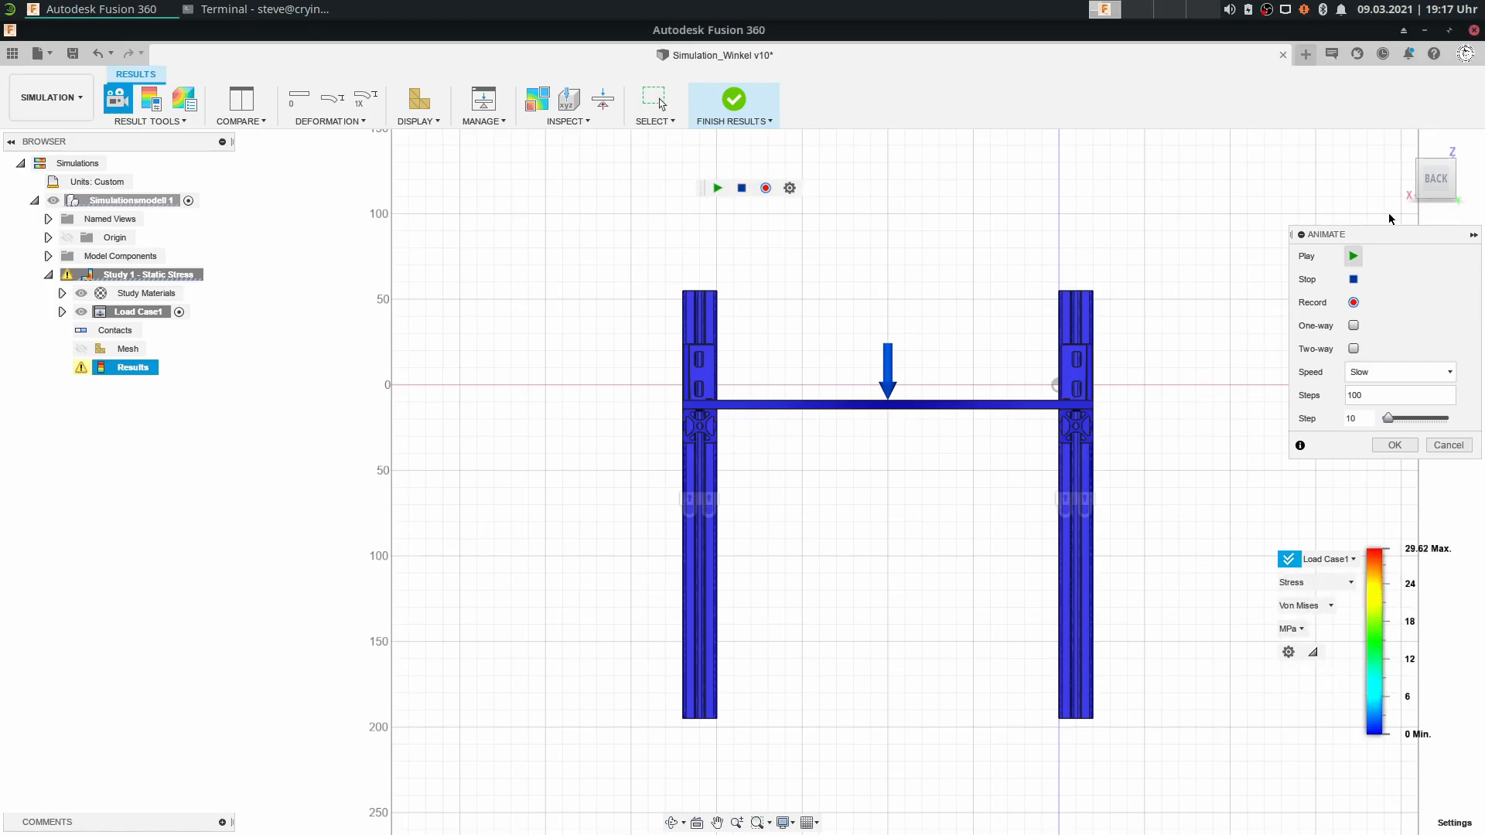
mouse_move(1422, 172)
drag(1421, 171, 1443, 178)
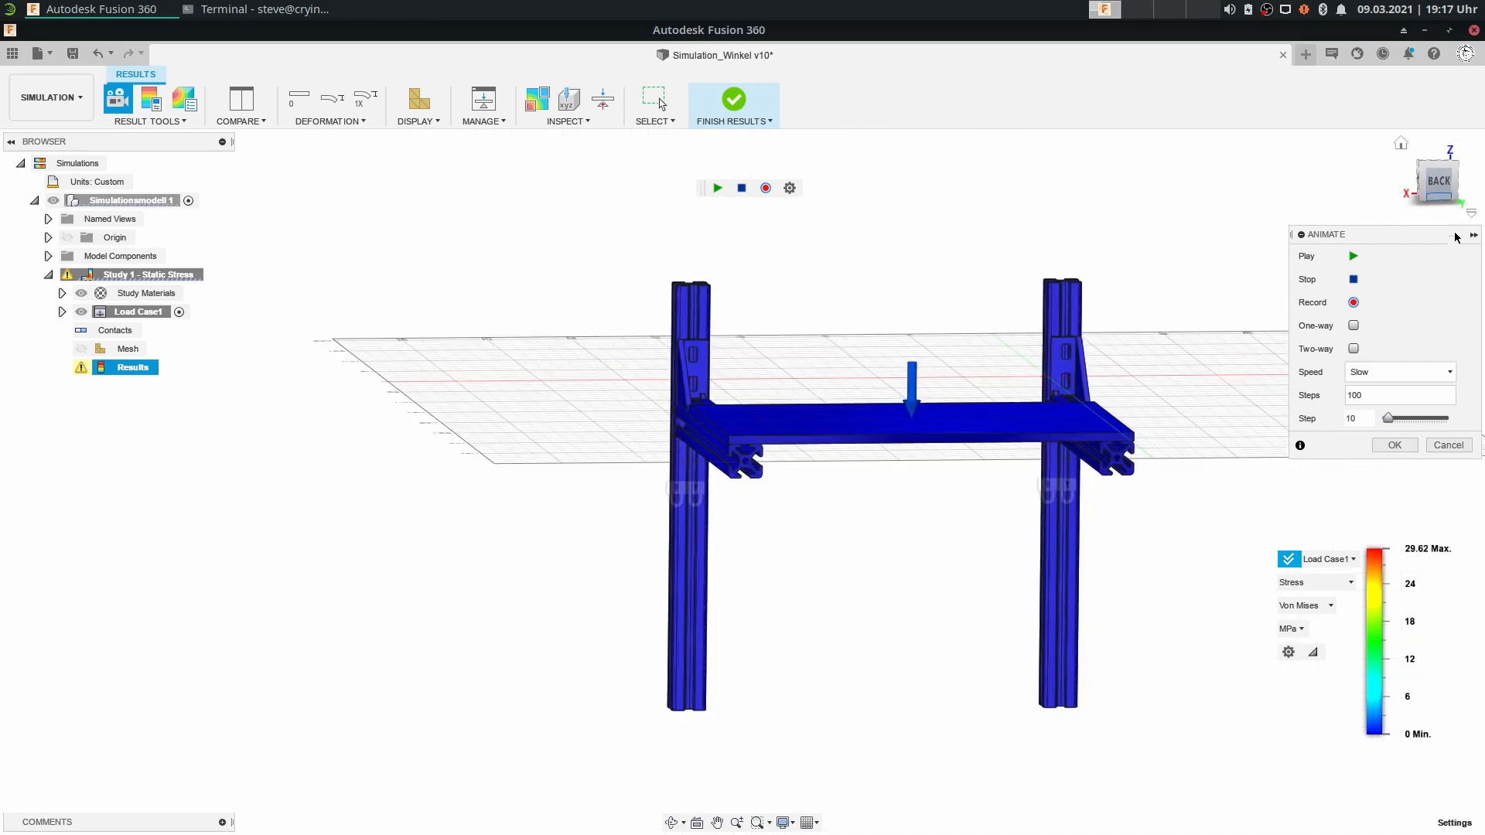
click(1406, 444)
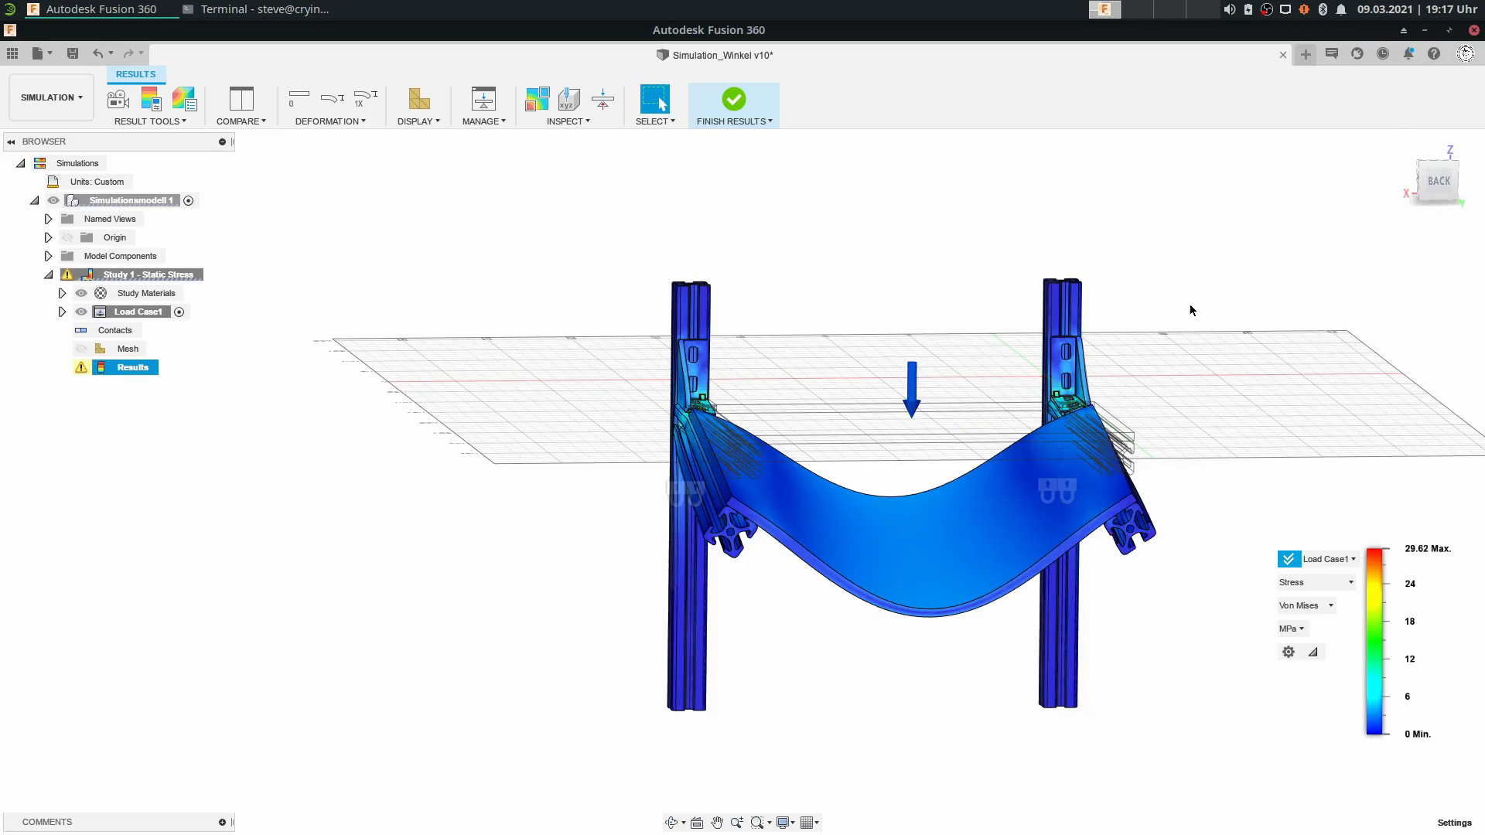
Restart the results animation, play the Von Mises stress at Slow speed with 100 steps, and inspect the shelf and its brackets up close.
click(118, 99)
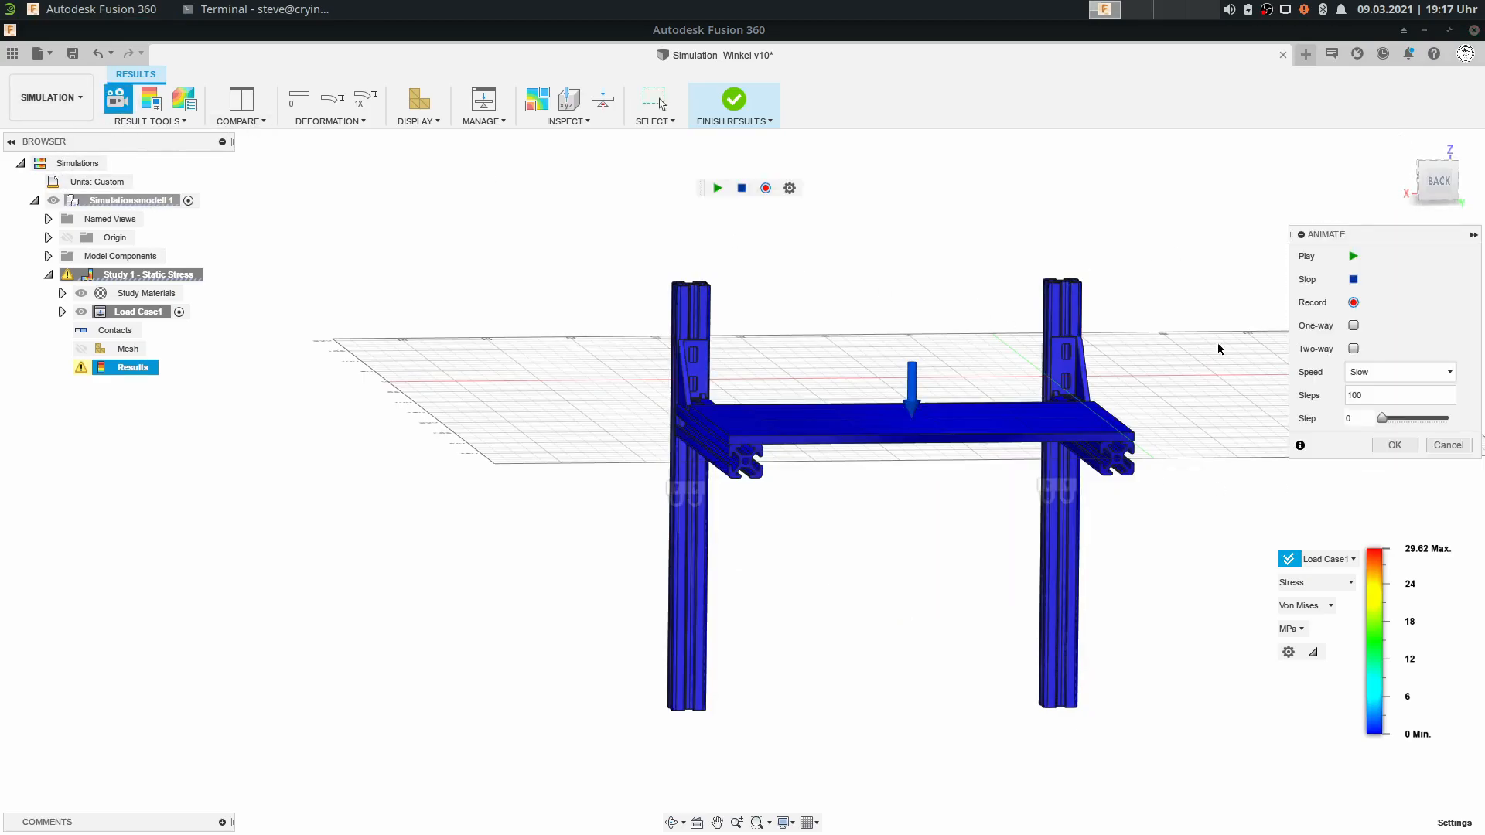
click(1354, 257)
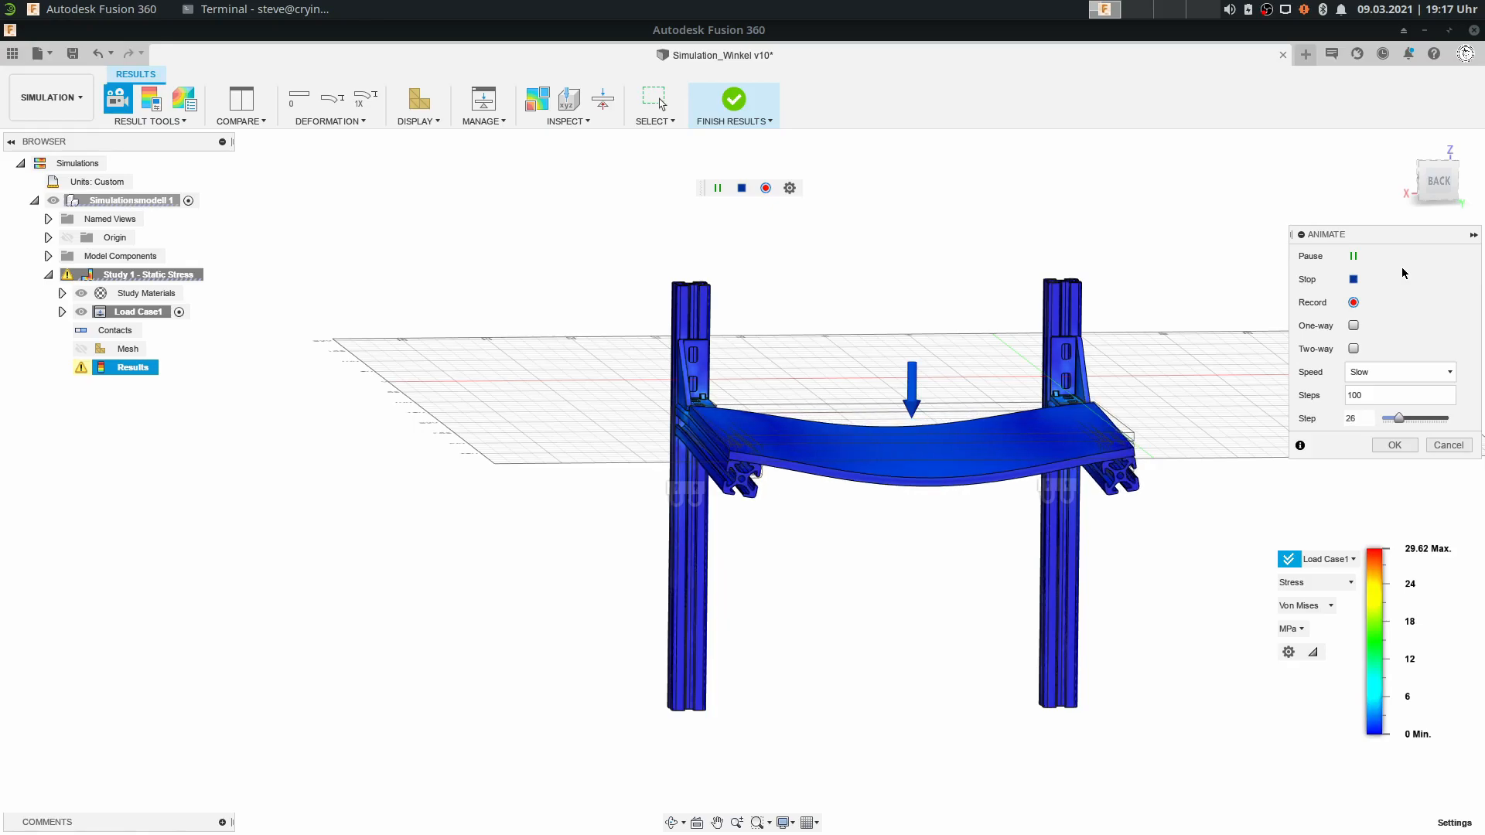
scroll(1061, 433, up, 3)
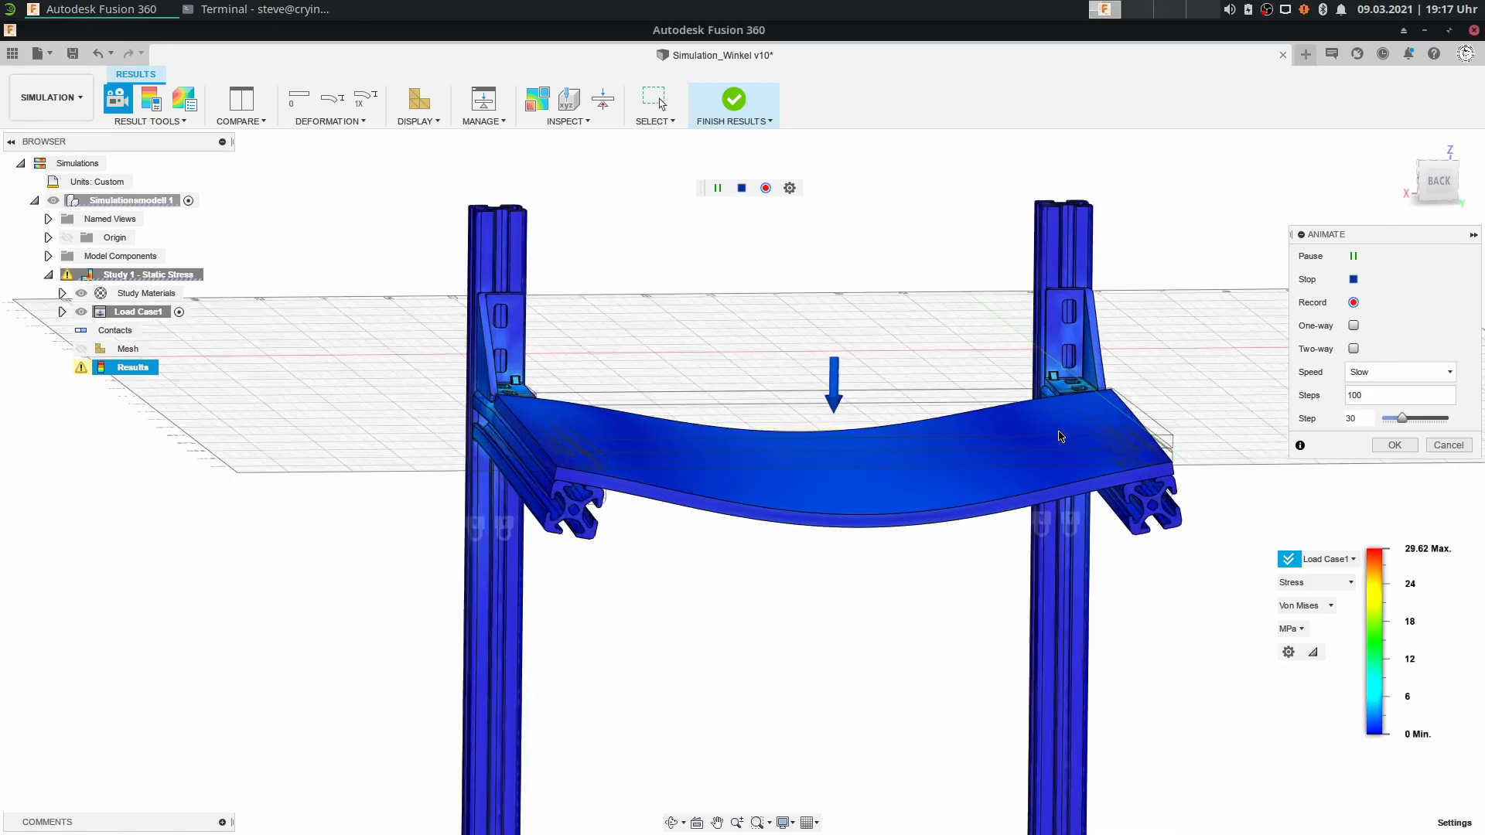
scroll(1061, 437, up, 1)
middle_drag(1084, 380, 1094, 435)
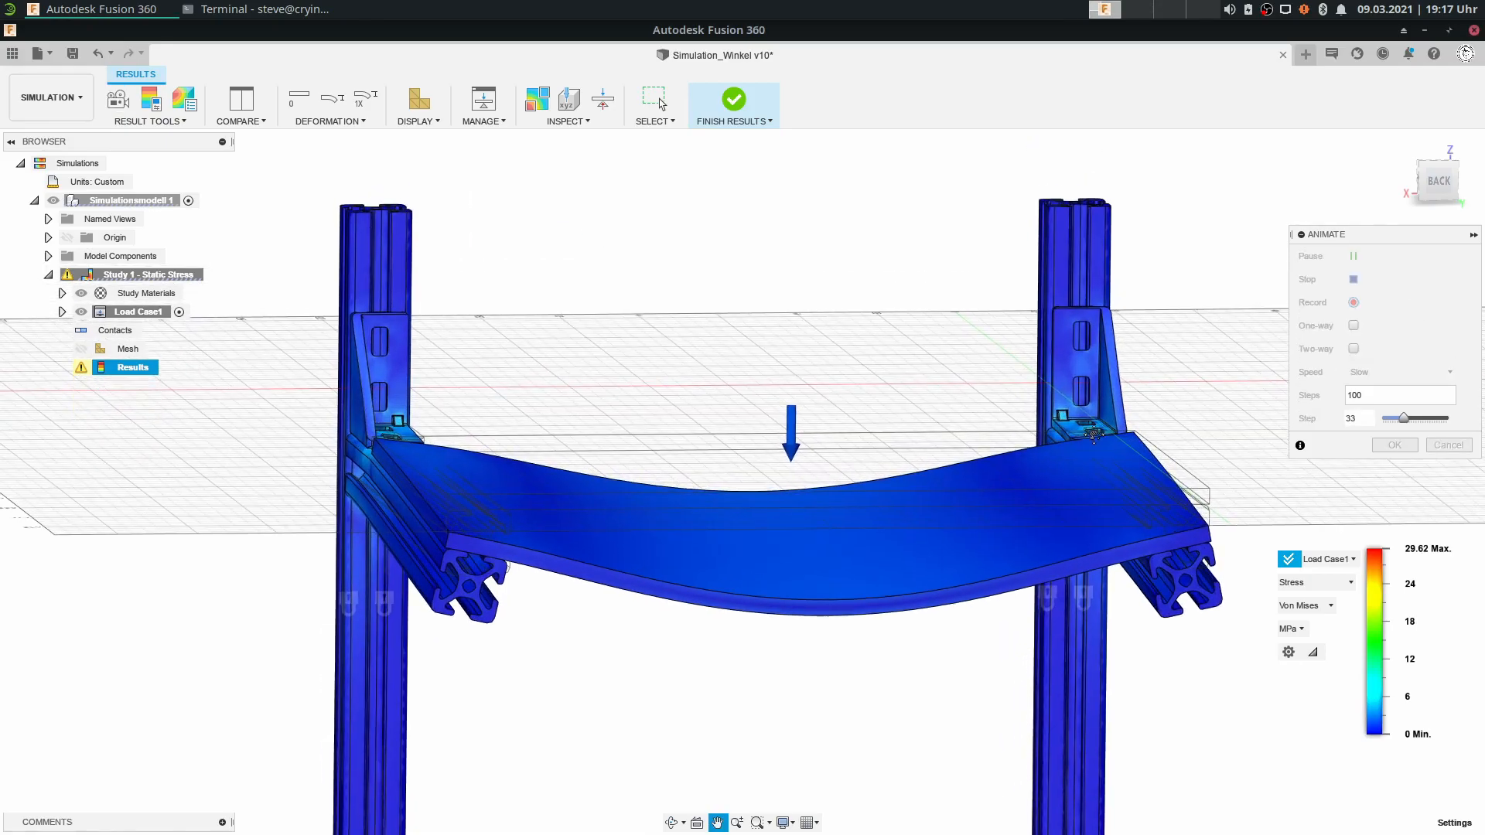